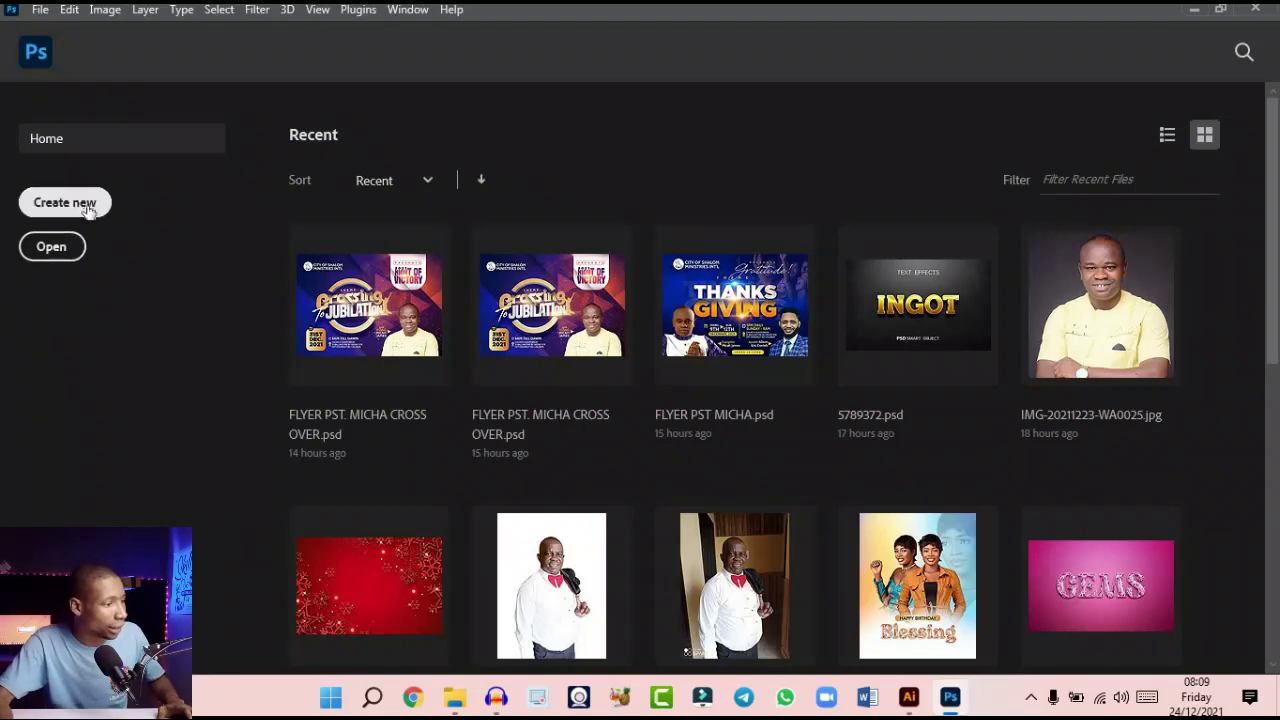
Create a new 1000 x 1000 pixel document at 300 pixels/inch in RGB Color with a white background
key(ctrl+n)
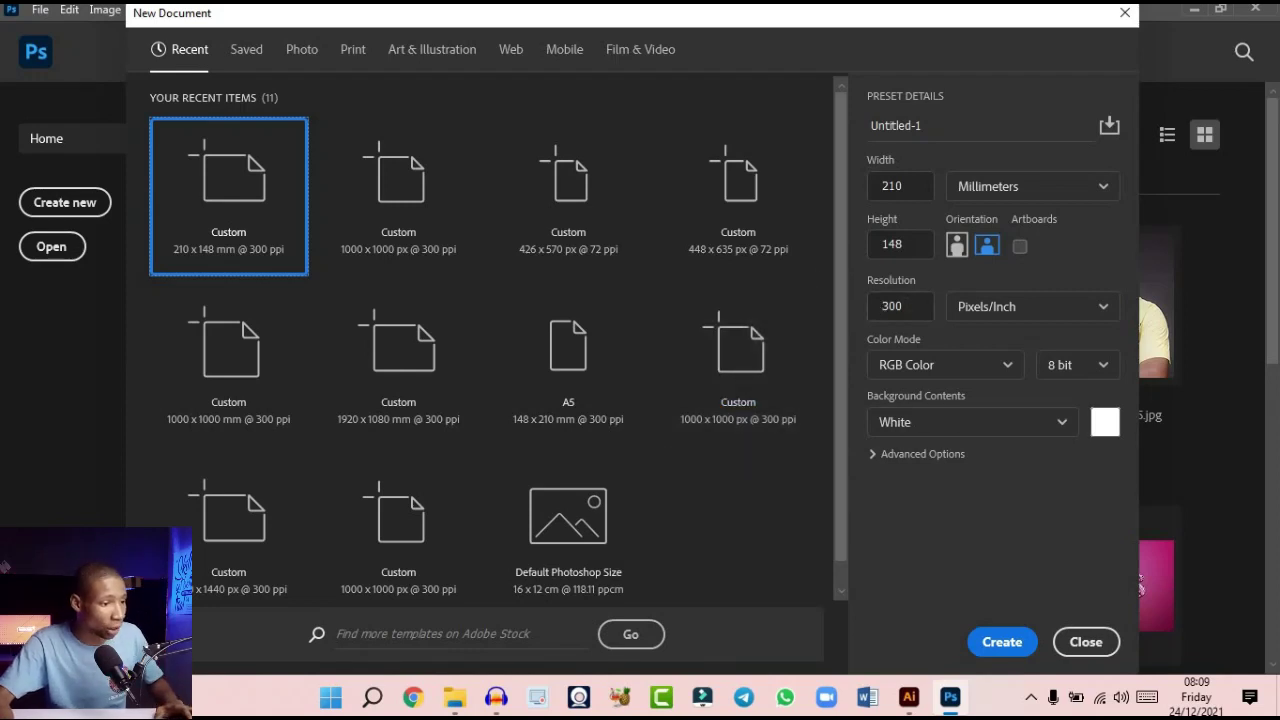
click(996, 195)
click(986, 230)
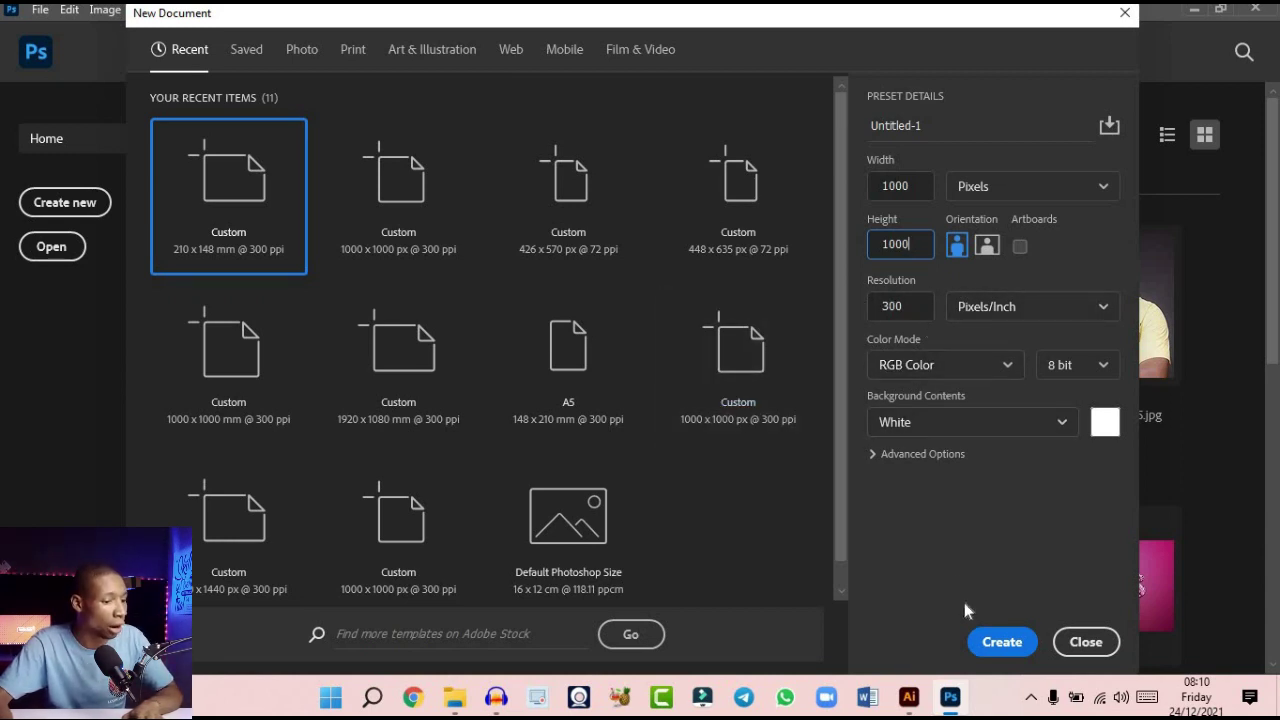
click(1003, 643)
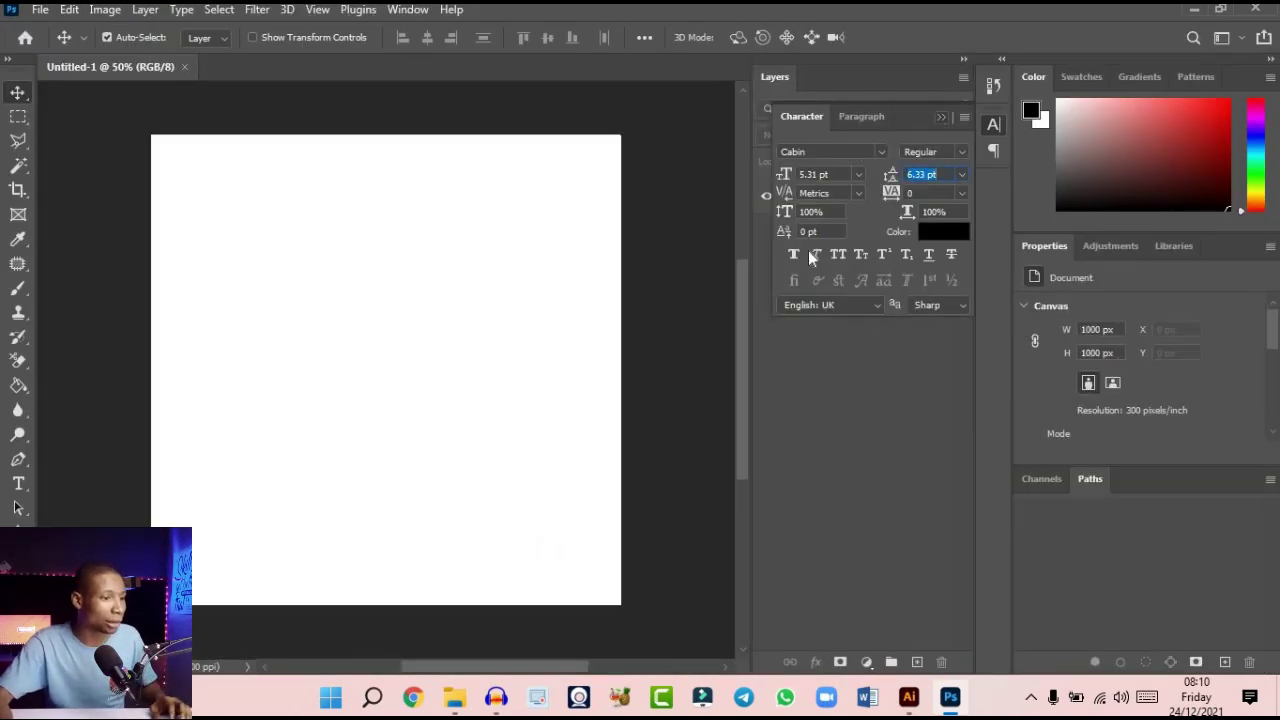
click(757, 241)
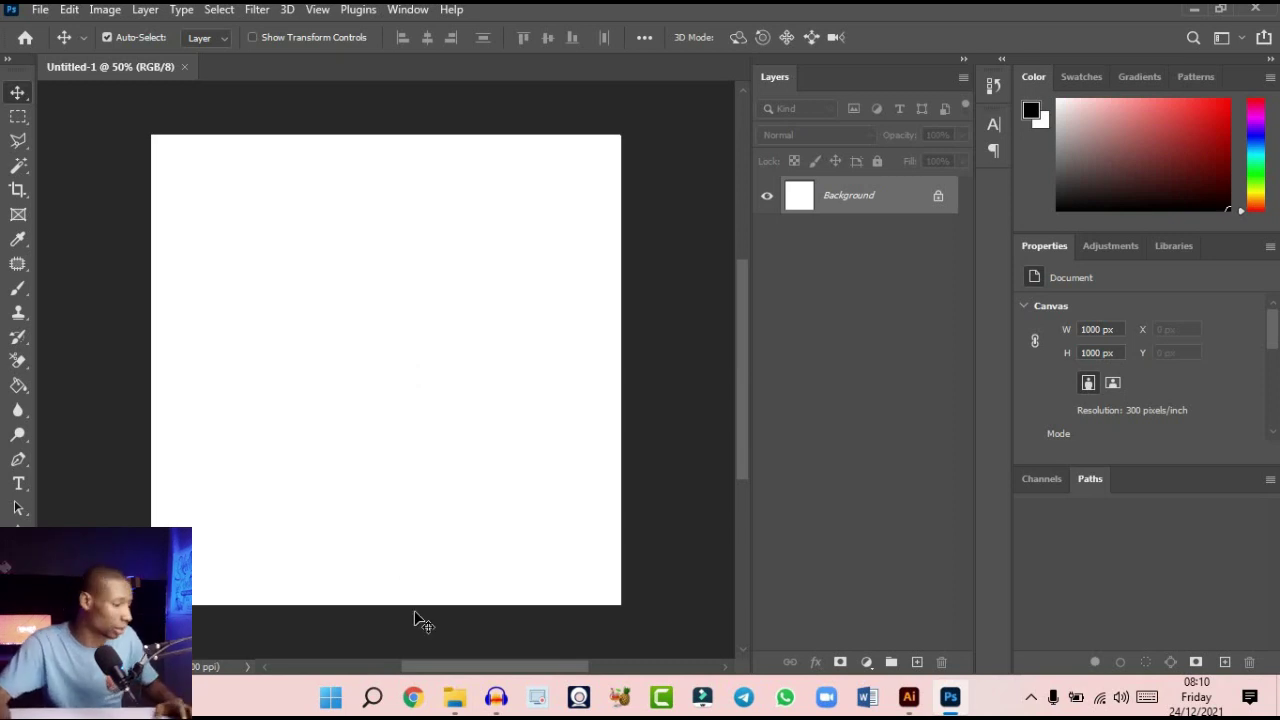
Arrange the Photoshop window side by side with the CHRISTMAS TUTORIAL folder in File Explorer
click(445, 700)
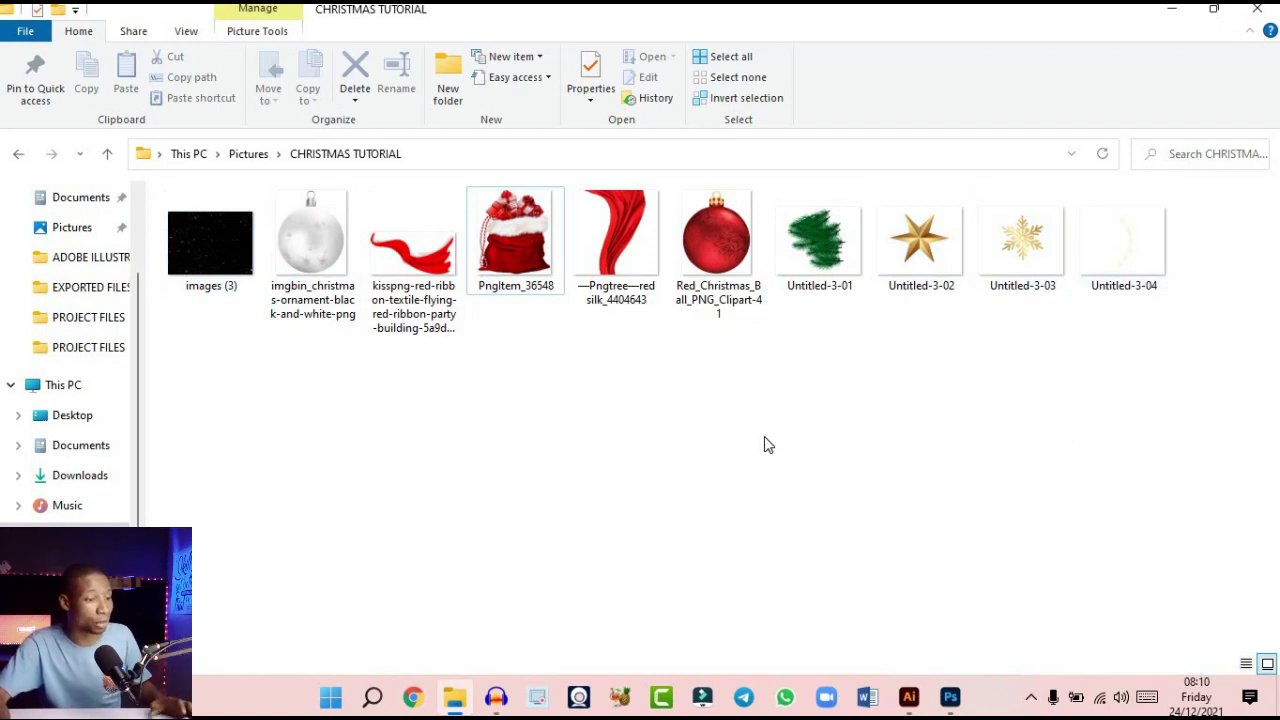
click(950, 700)
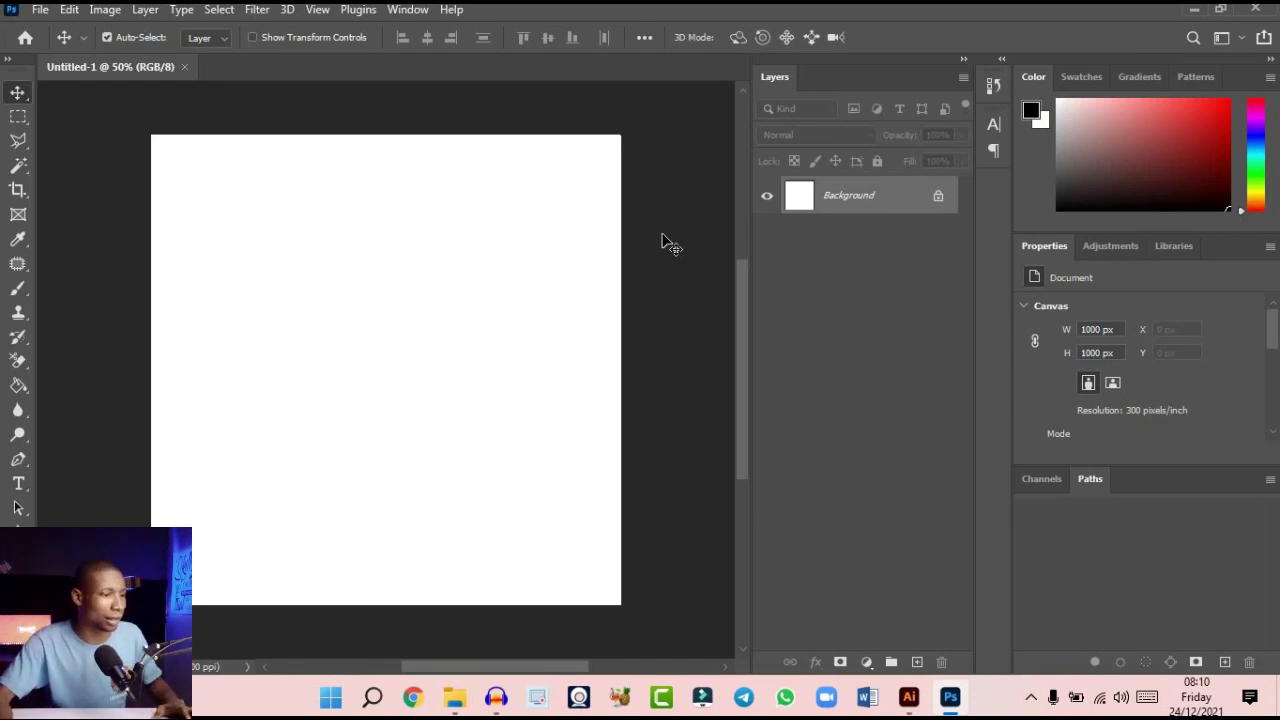
click(1220, 10)
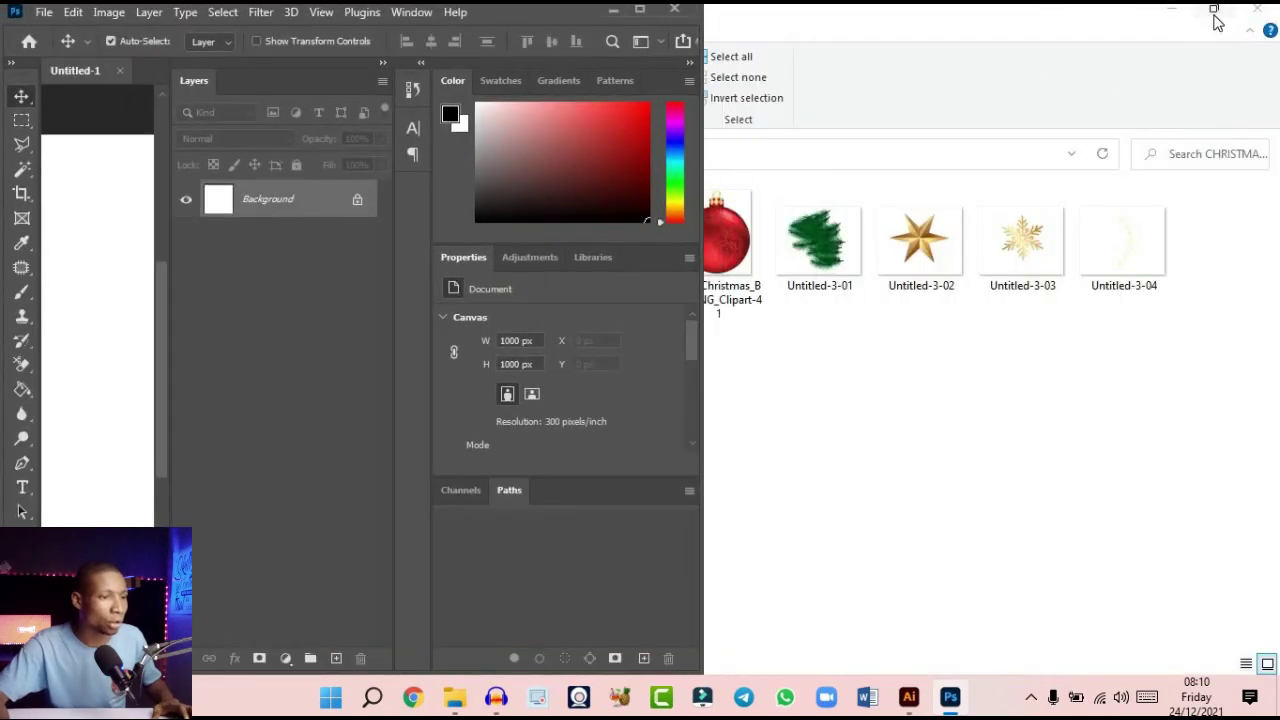
mouse_move(1218, 20)
click(1242, 55)
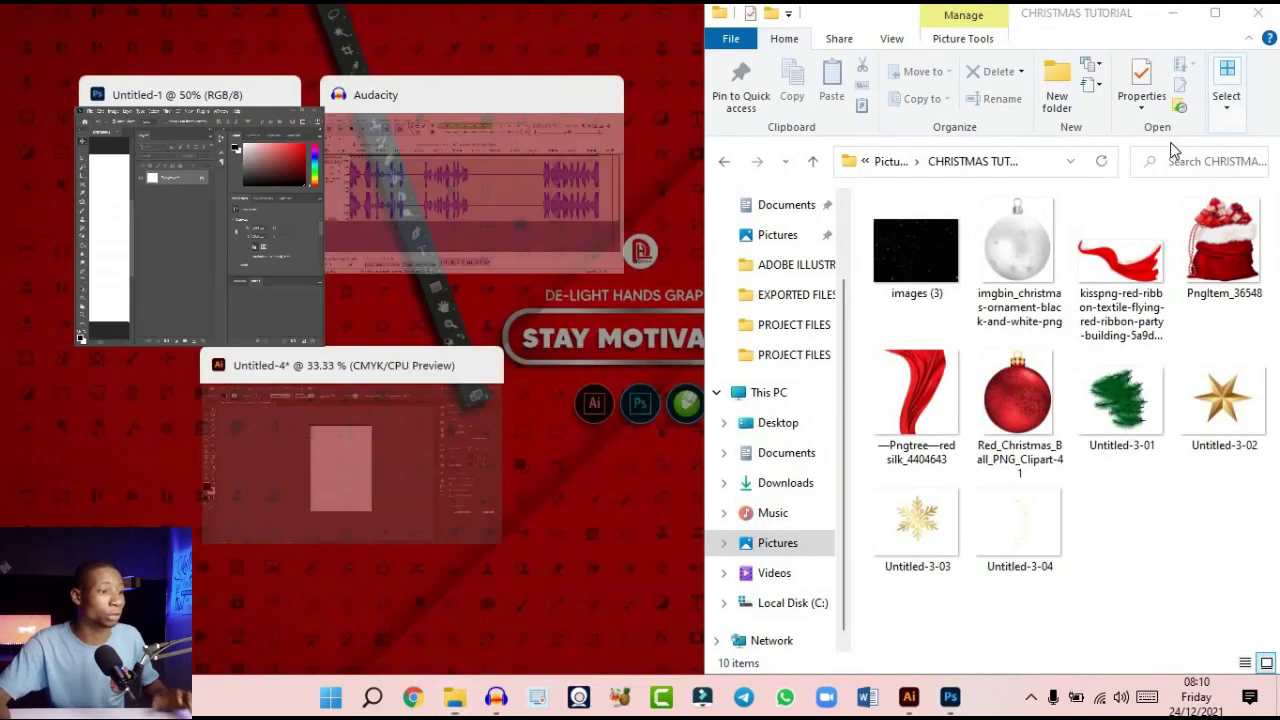
click(228, 182)
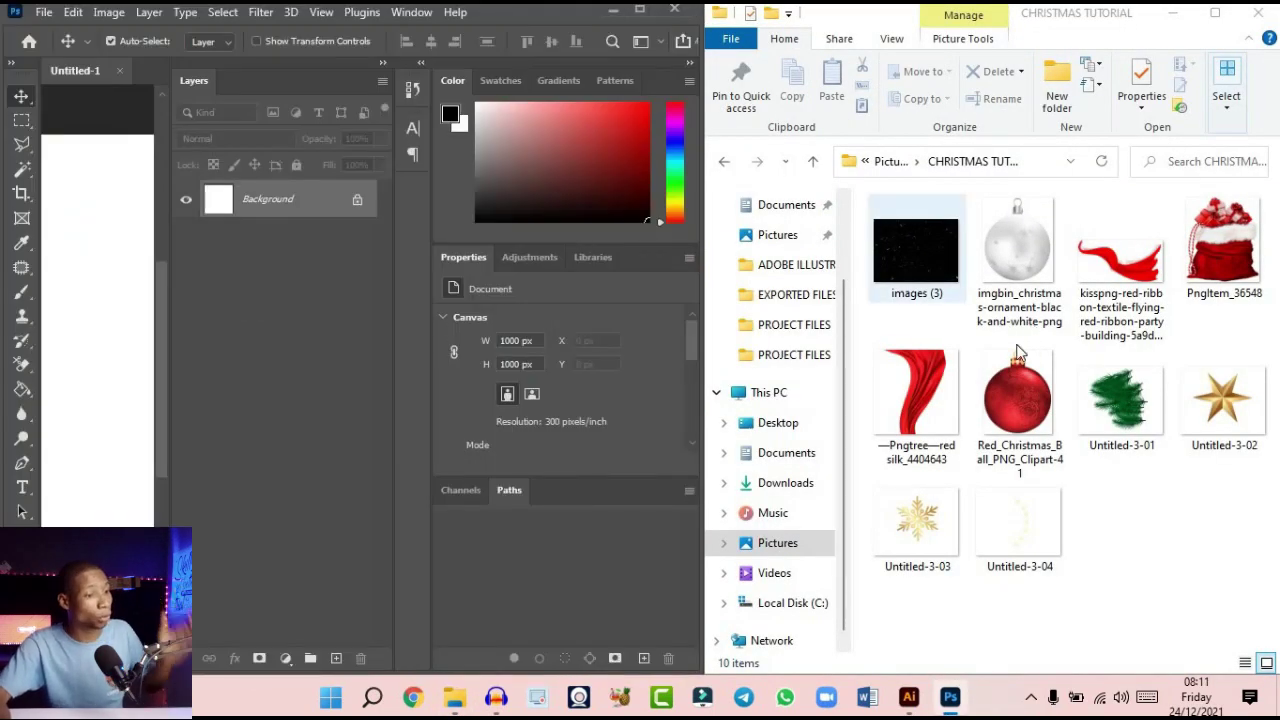
Place the red silk_4404643 image from the folder into the document and maximize the Photoshop window
click(930, 395)
drag(930, 395, 84, 236)
click(640, 9)
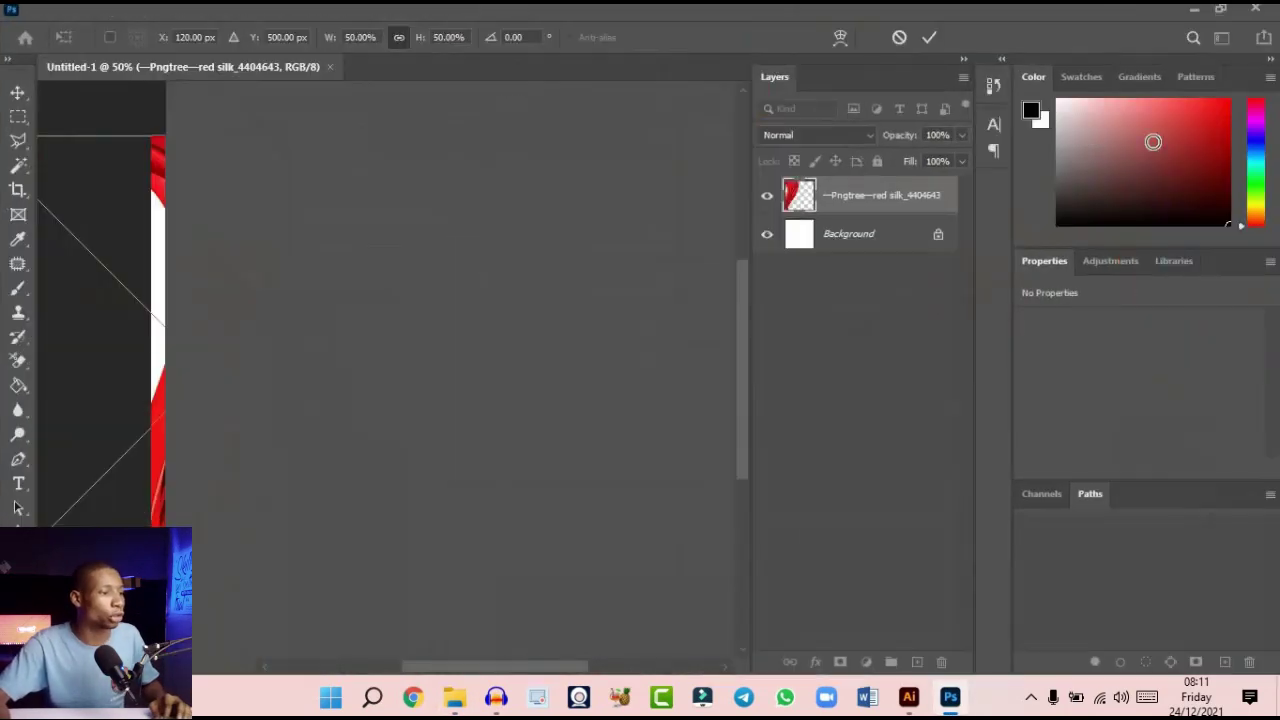
scroll(497, 305, down, 6)
scroll(268, 336, up, 4)
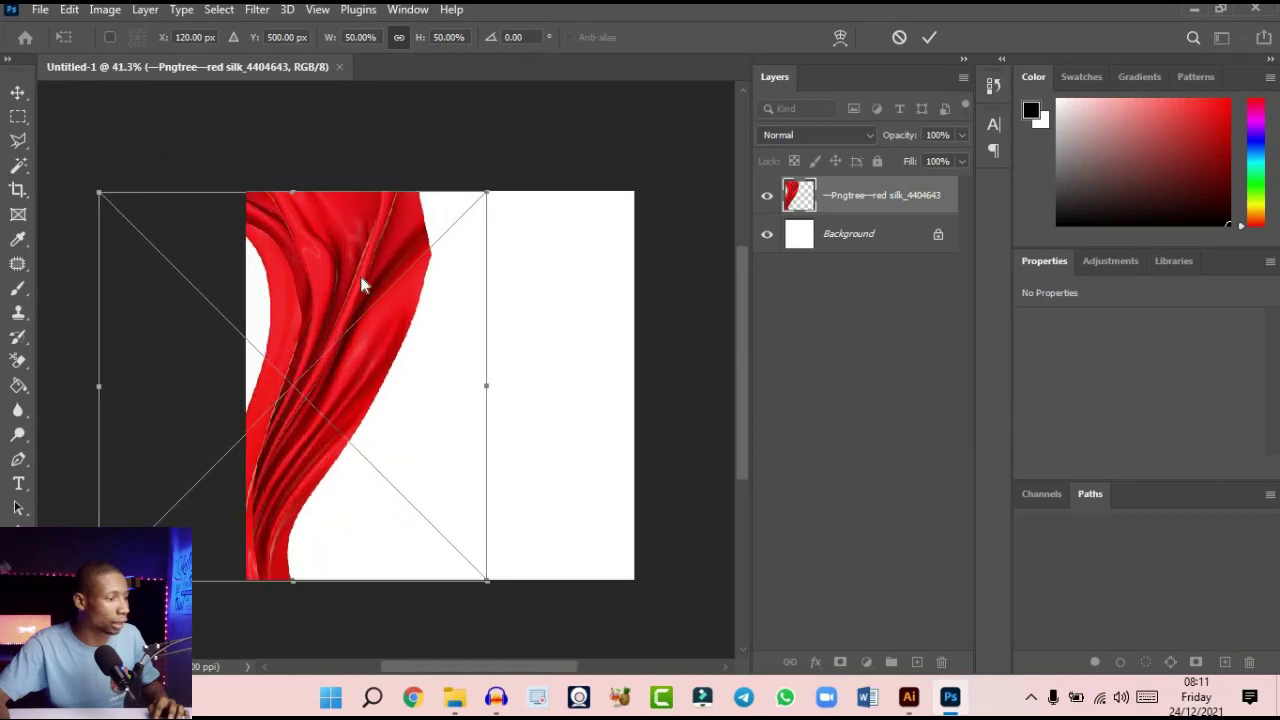
Scale the red silk to about 53.8%, rotate it about -9.4°, and position it hanging from the canvas's upper edge
drag(346, 283, 402, 270)
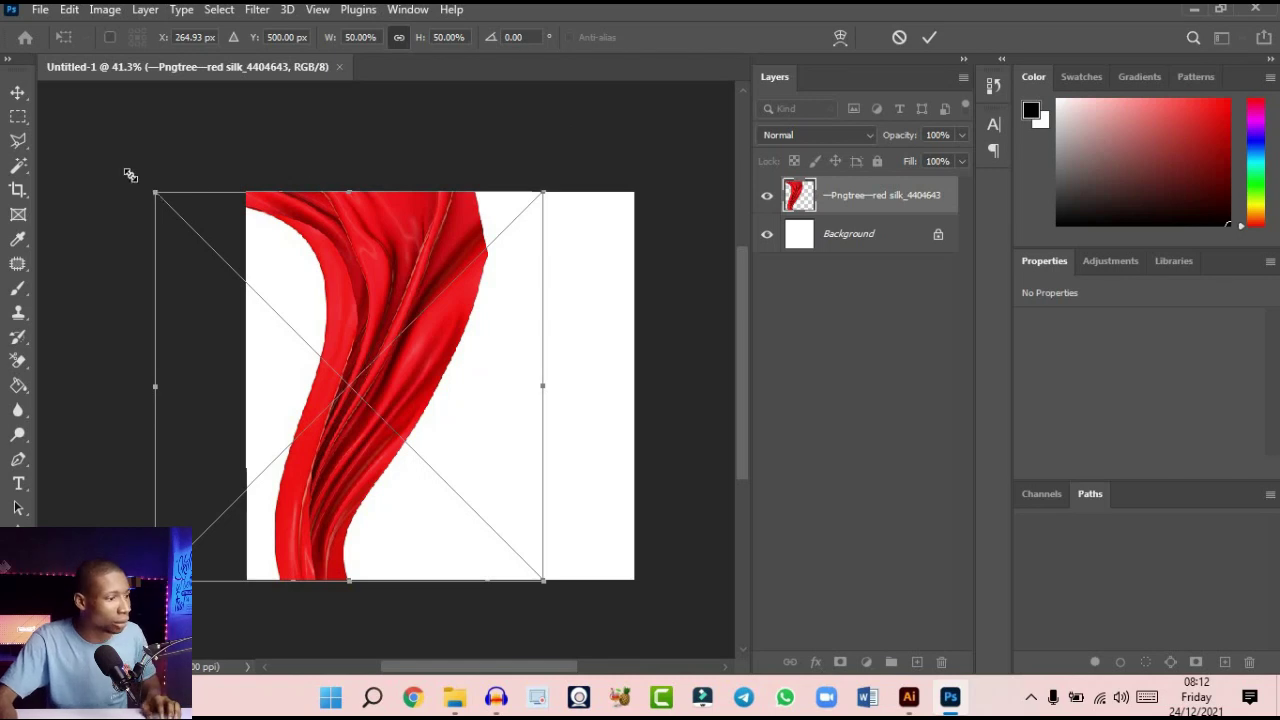
drag(130, 175, 106, 157)
drag(300, 236, 319, 236)
drag(573, 158, 538, 131)
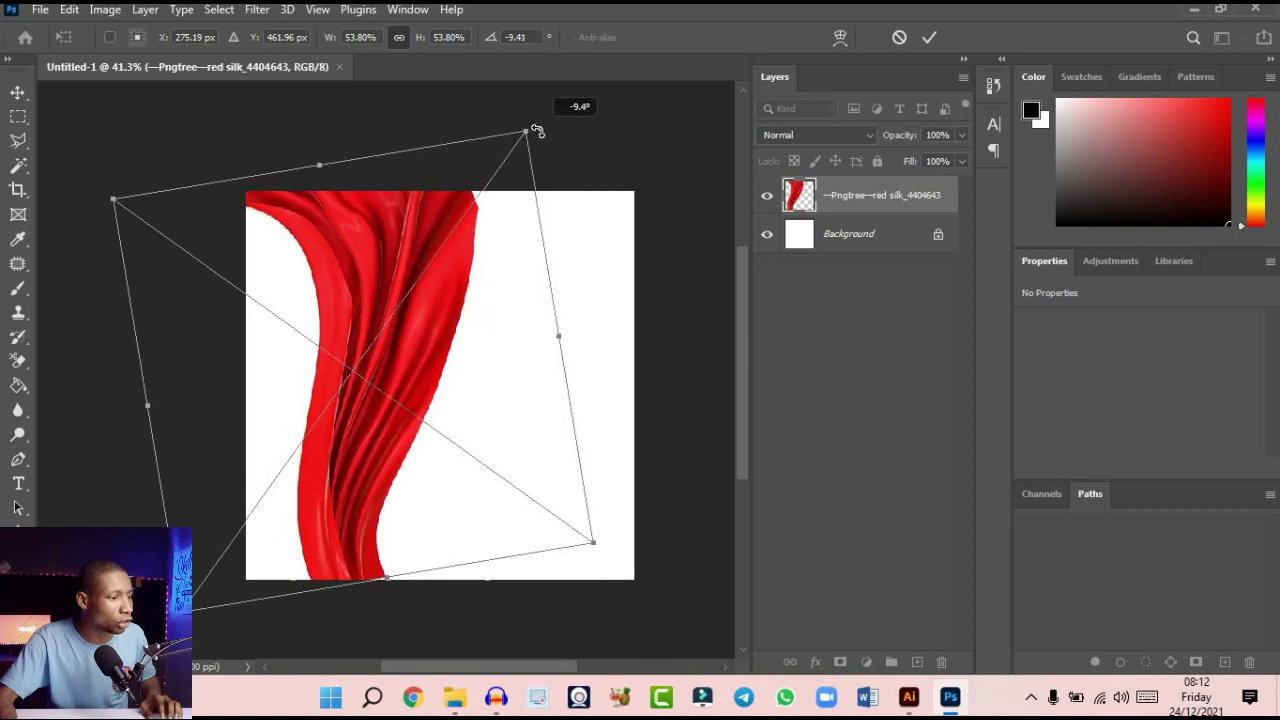
drag(447, 245, 449, 217)
click(928, 40)
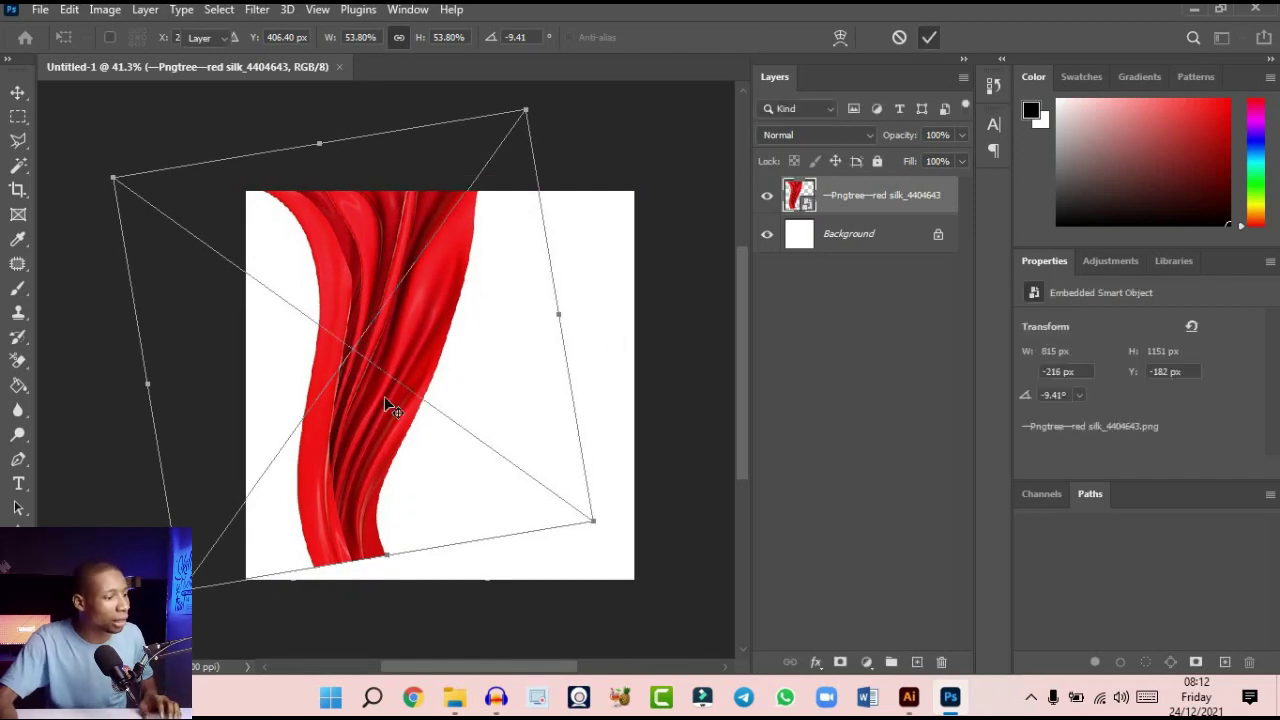
scroll(430, 382, down, 3)
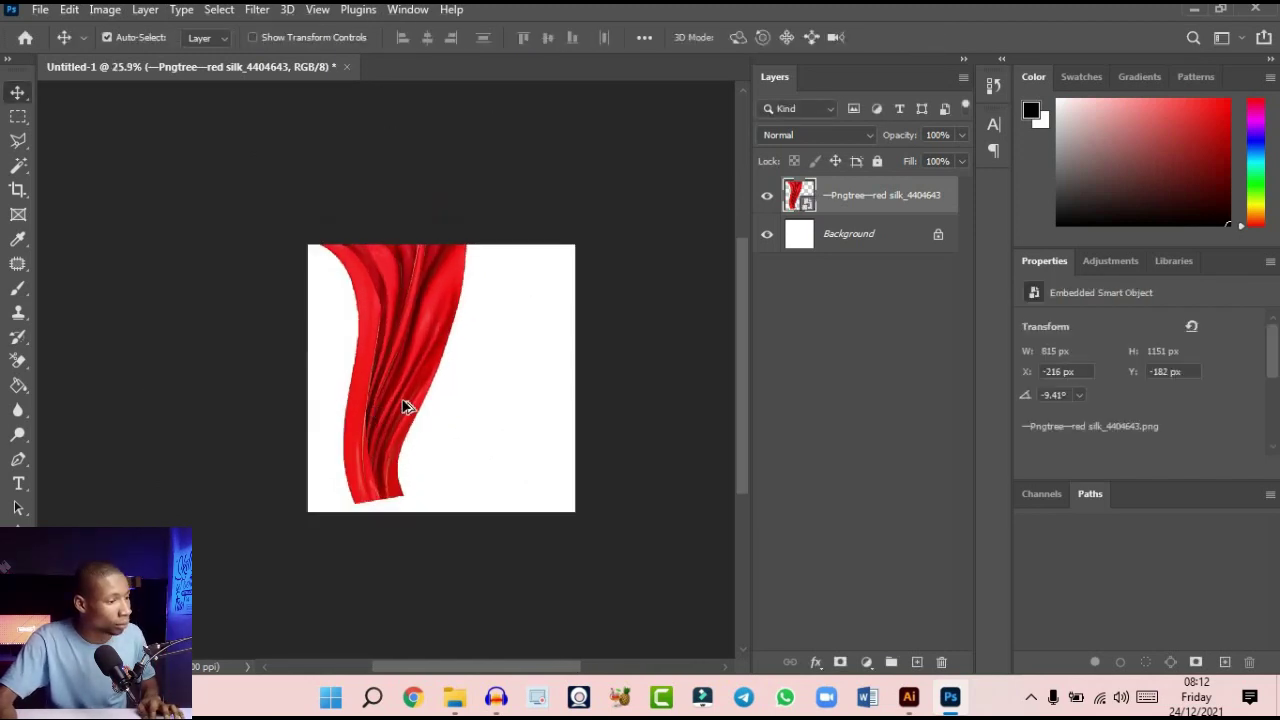
scroll(405, 405, up, 3)
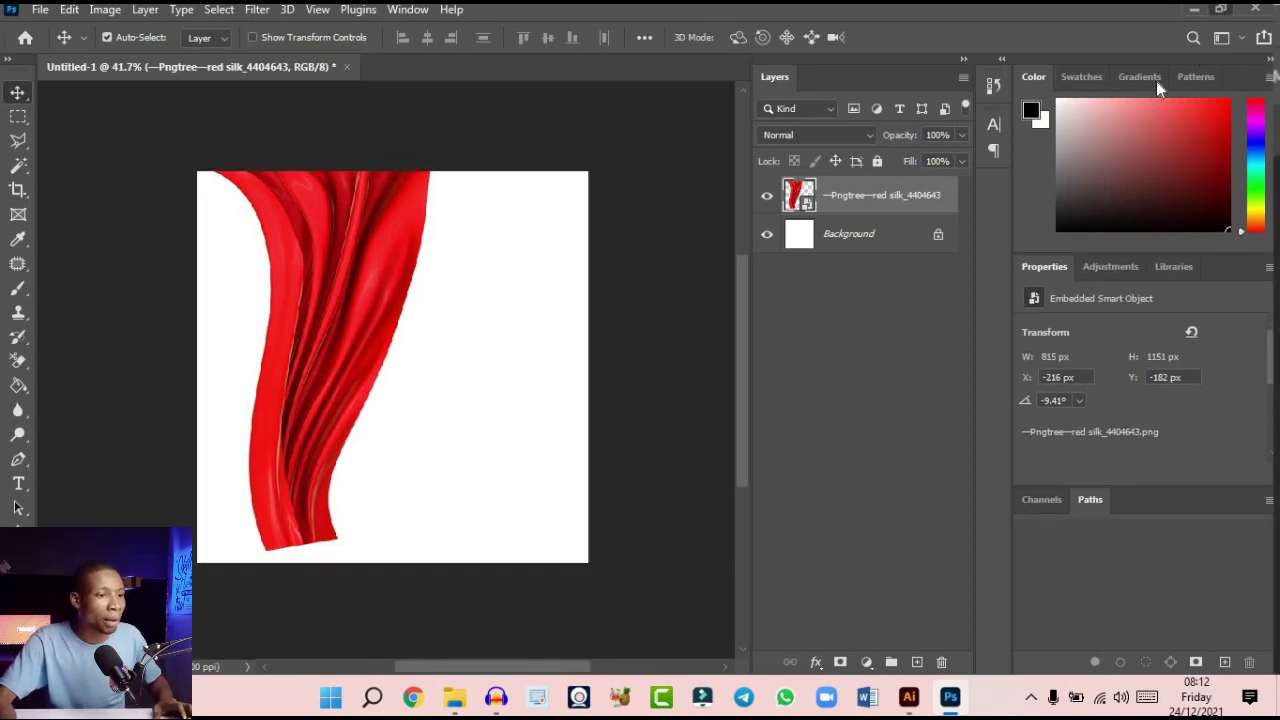
Place the PngItem_36548 gift sack image from the folder into the full-size document window
click(1222, 10)
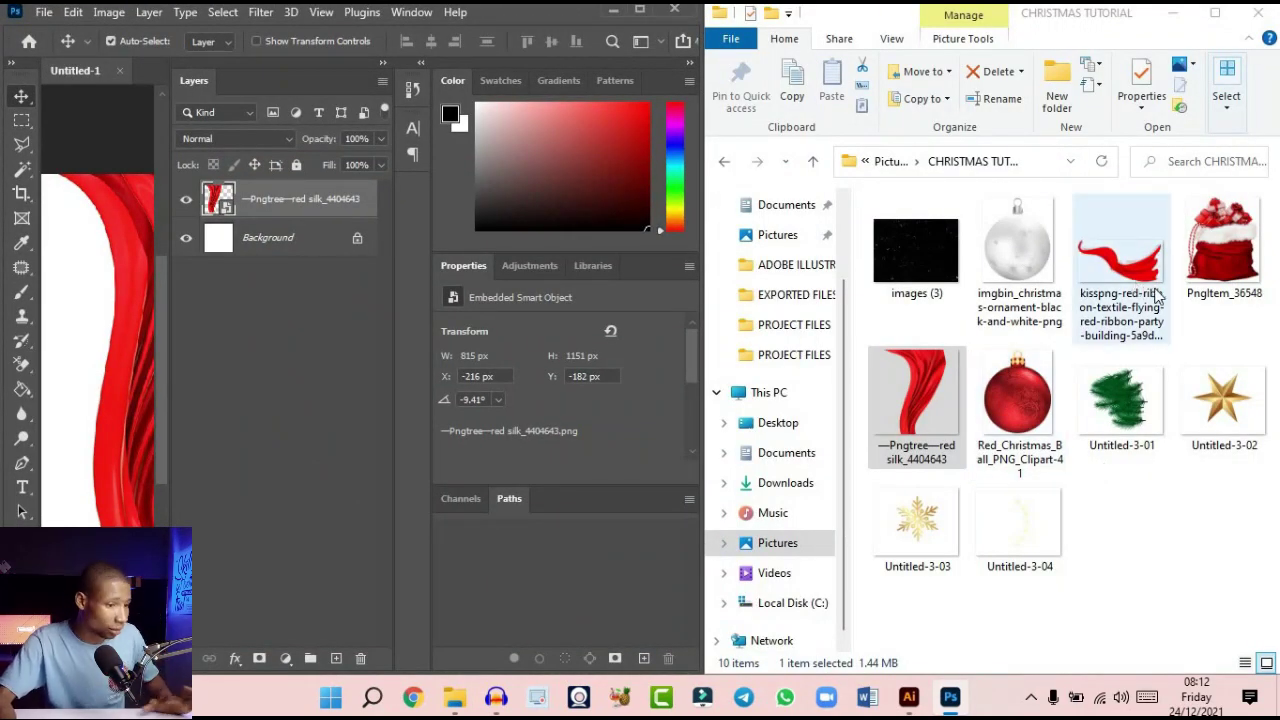
click(1222, 255)
drag(1222, 255, 105, 330)
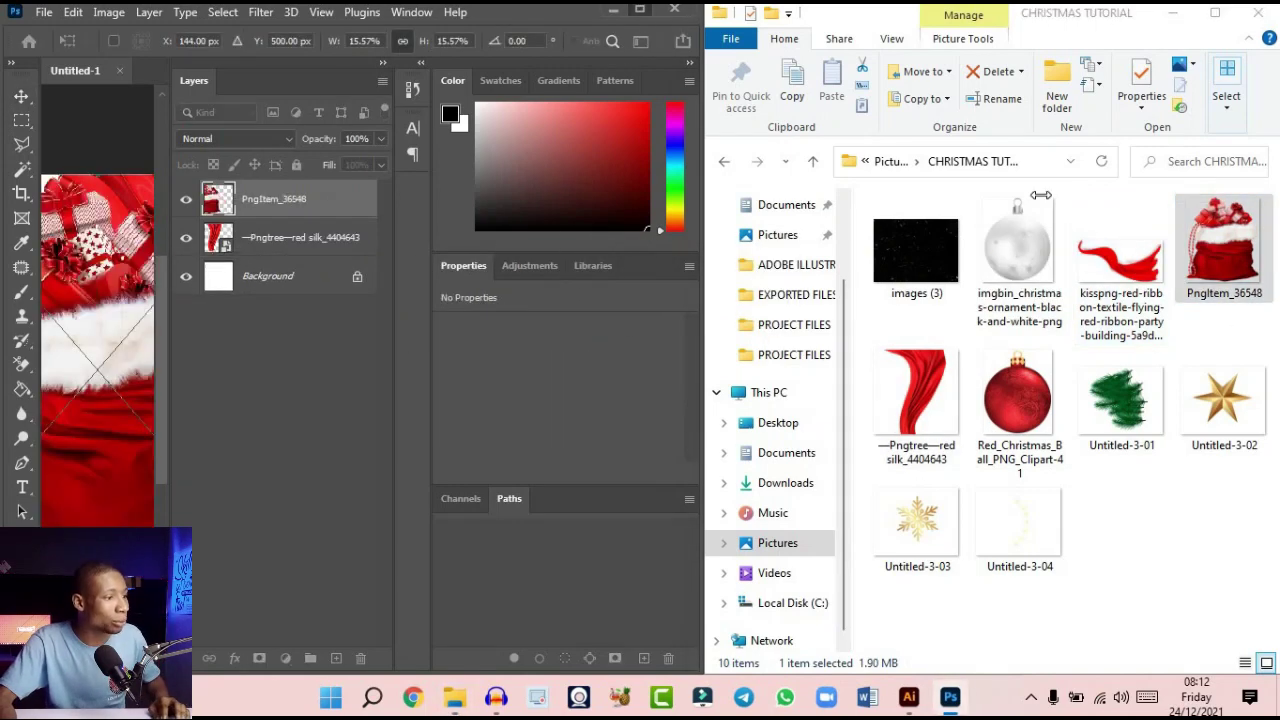
click(639, 10)
scroll(522, 363, up, 4)
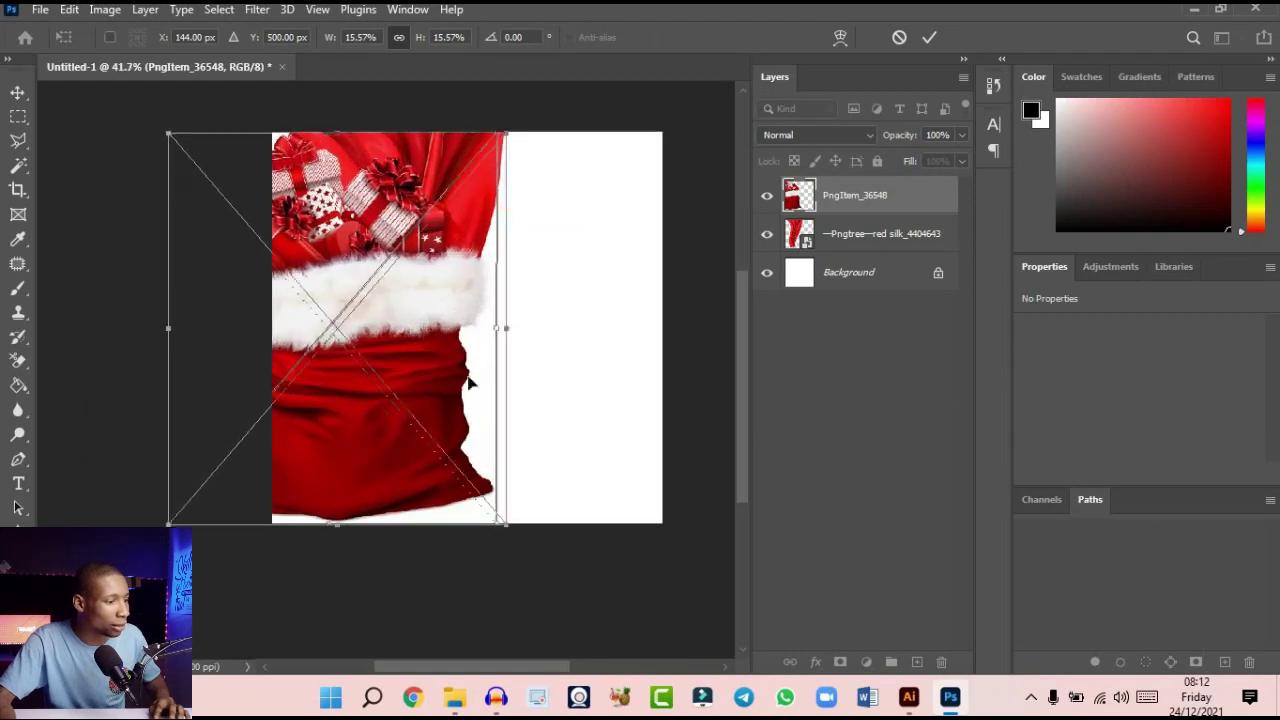
Scale the gift sack to about 7.6% and position it over the lower end of the red silk
drag(414, 328, 482, 382)
drag(565, 188, 489, 275)
drag(419, 403, 408, 459)
drag(478, 328, 468, 341)
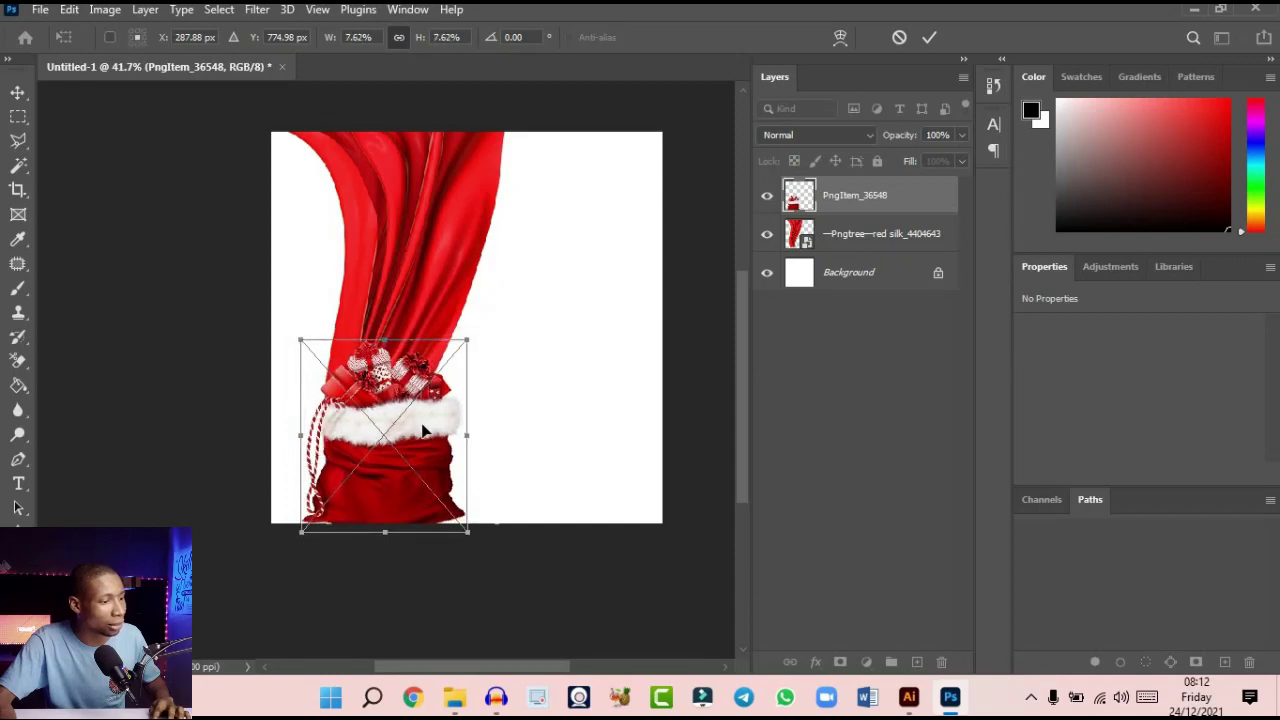
drag(420, 434, 418, 430)
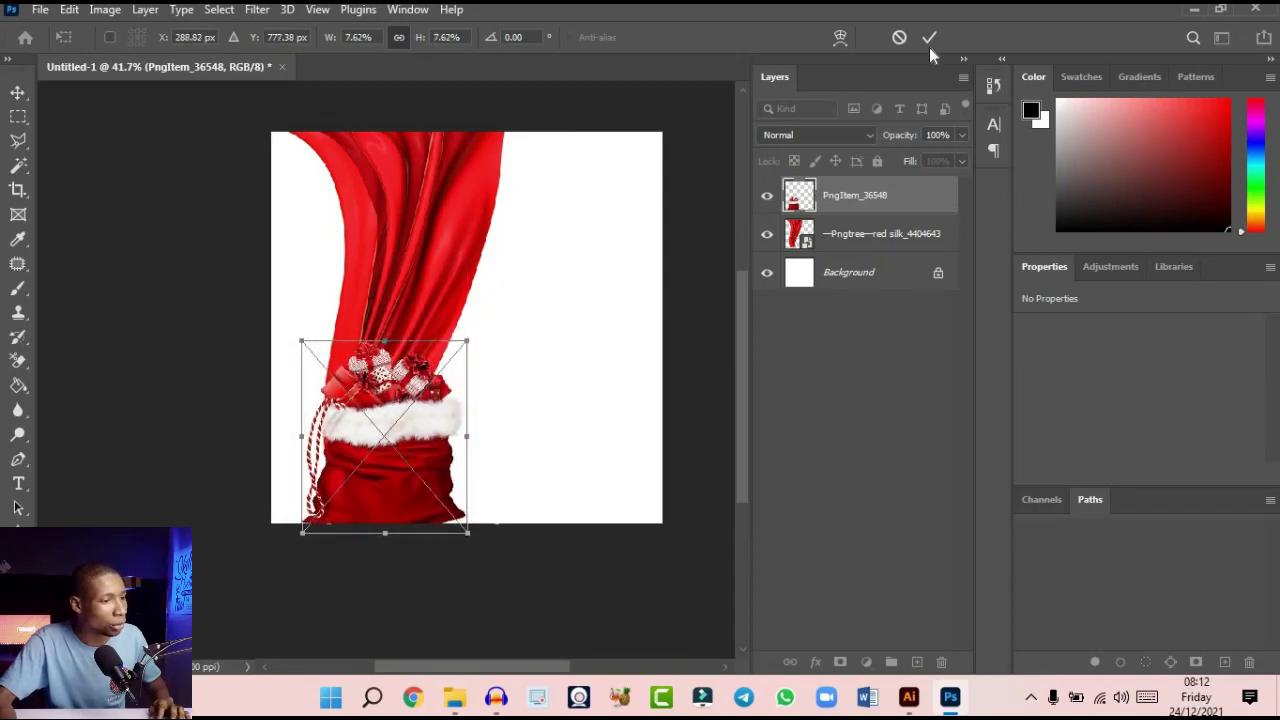
scroll(637, 224, down, 3)
scroll(597, 287, up, 3)
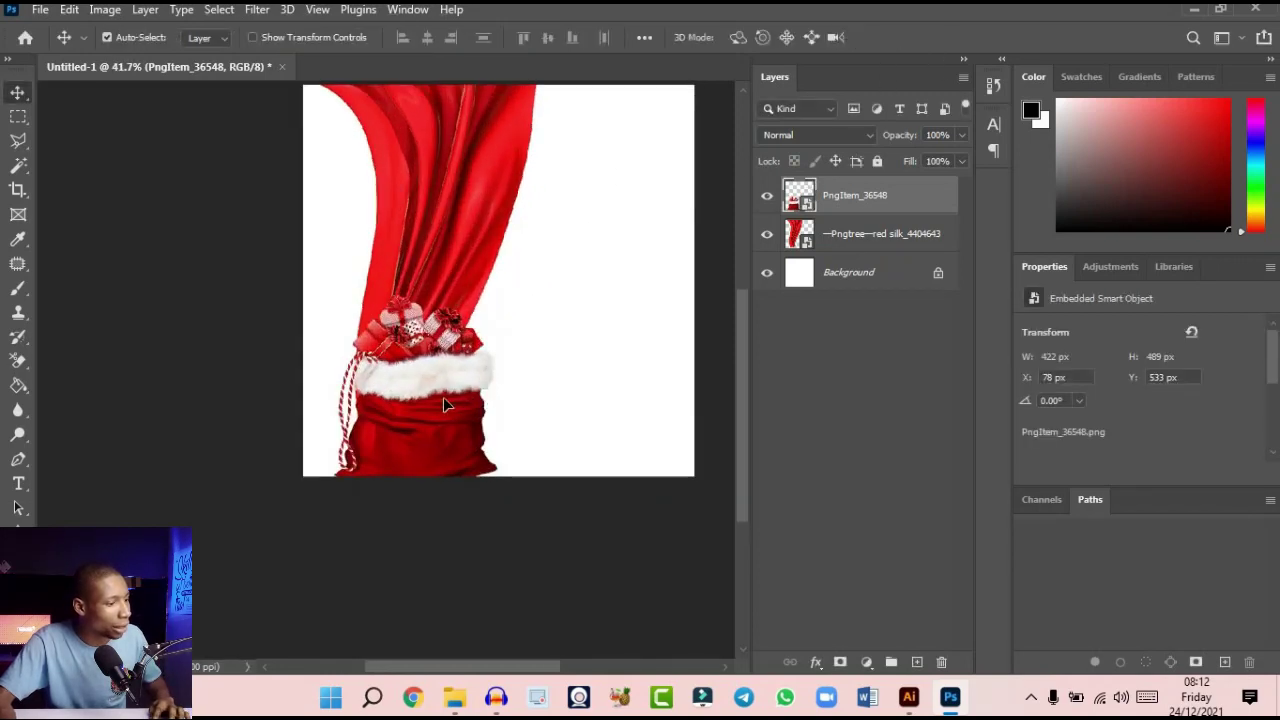
Move the gift sack toward the canvas's lower-left corner, to about X 30 px, Y 554 px
drag(450, 402, 423, 447)
scroll(450, 405, down, 3)
scroll(435, 412, up, 2)
scroll(423, 447, up, 3)
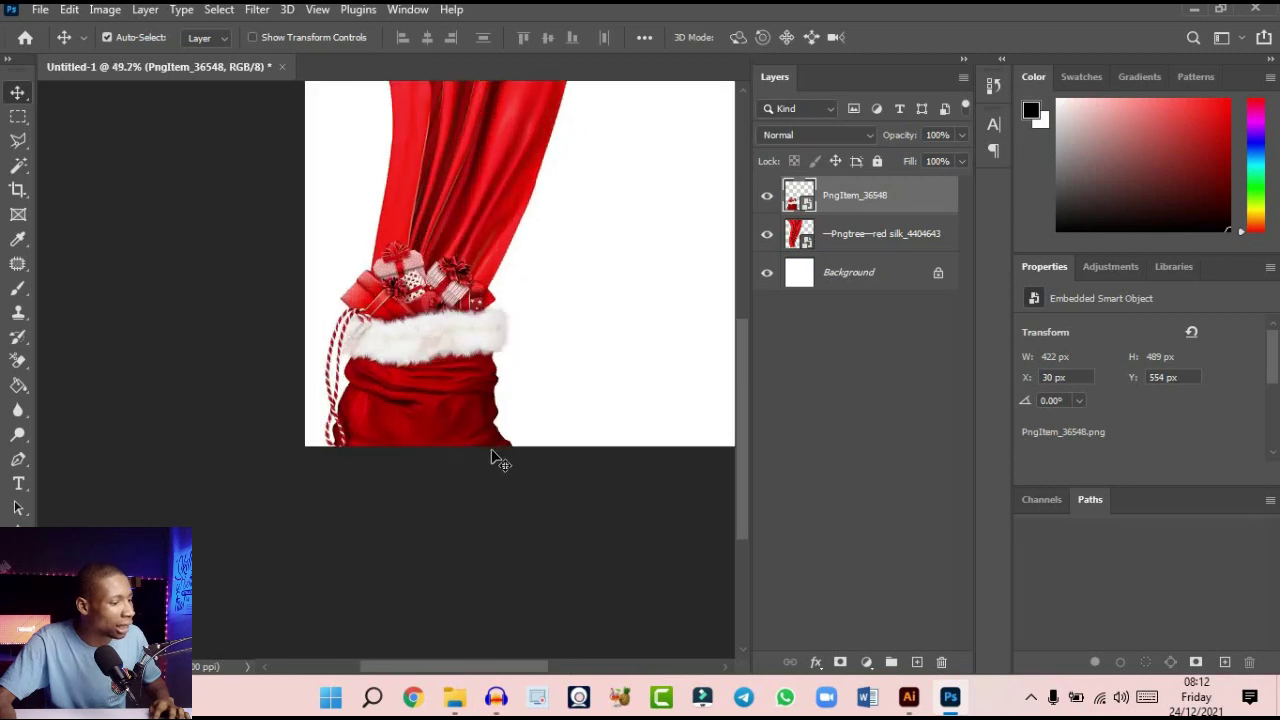
scroll(412, 402, down, 2)
scroll(414, 400, down, 3)
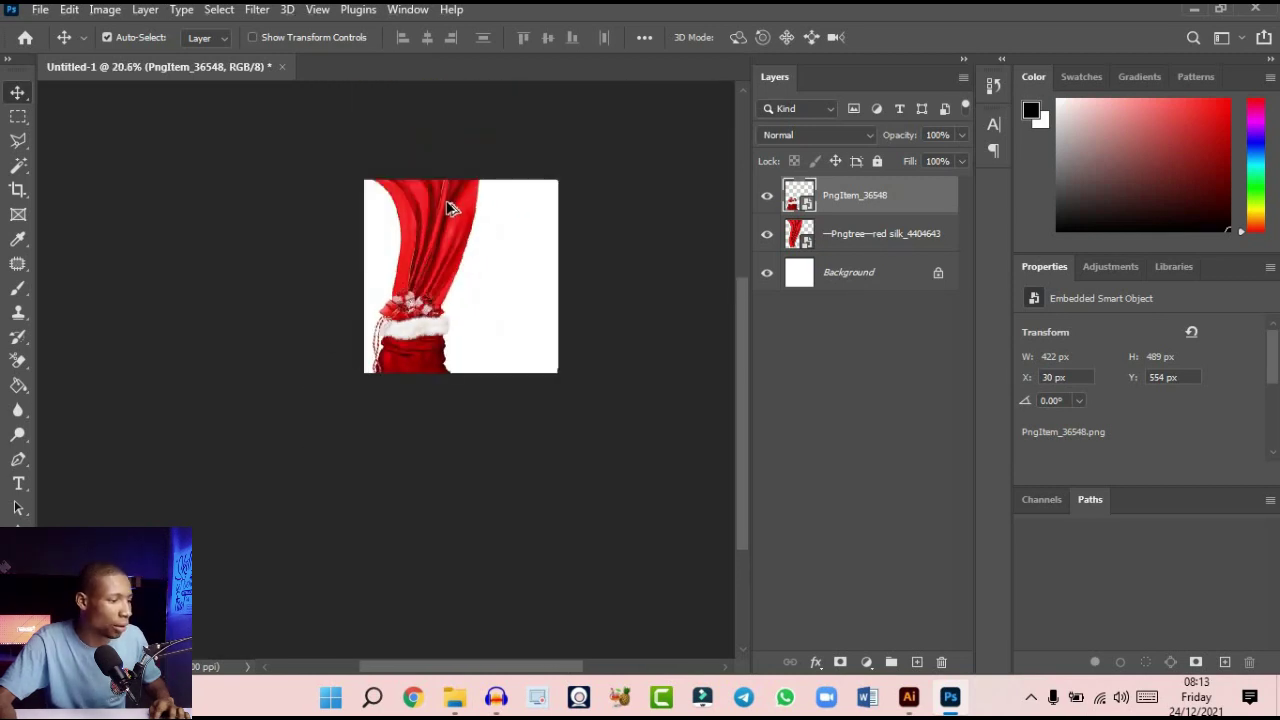
scroll(497, 189, up, 3)
scroll(481, 232, down, 1)
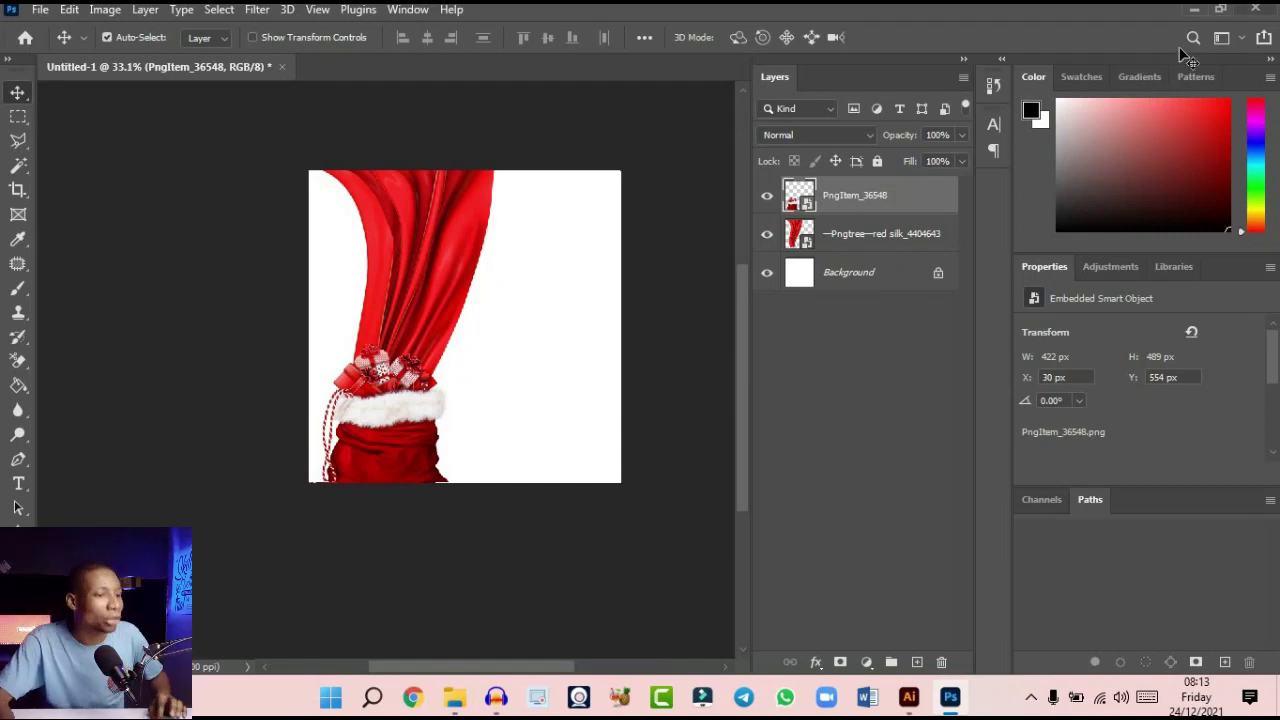
Place the Untitled-3-01 green pine branch image from the folder into the full-size document window
click(1219, 11)
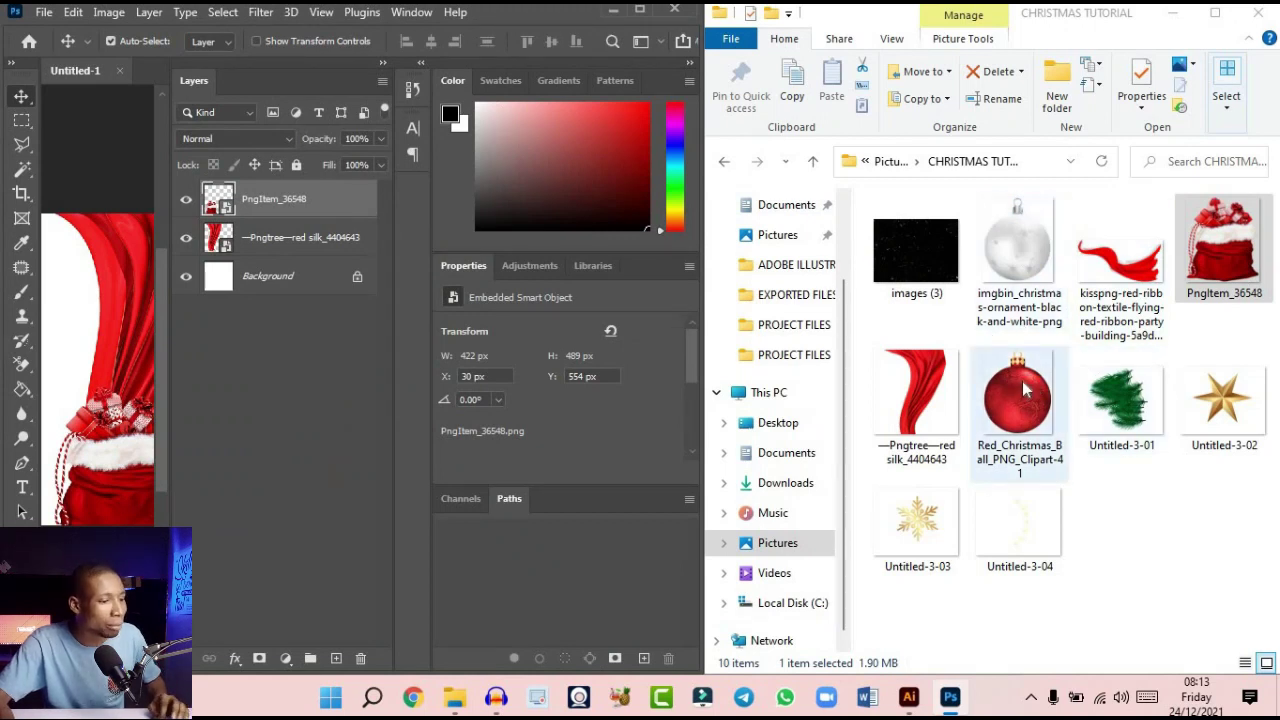
click(1118, 408)
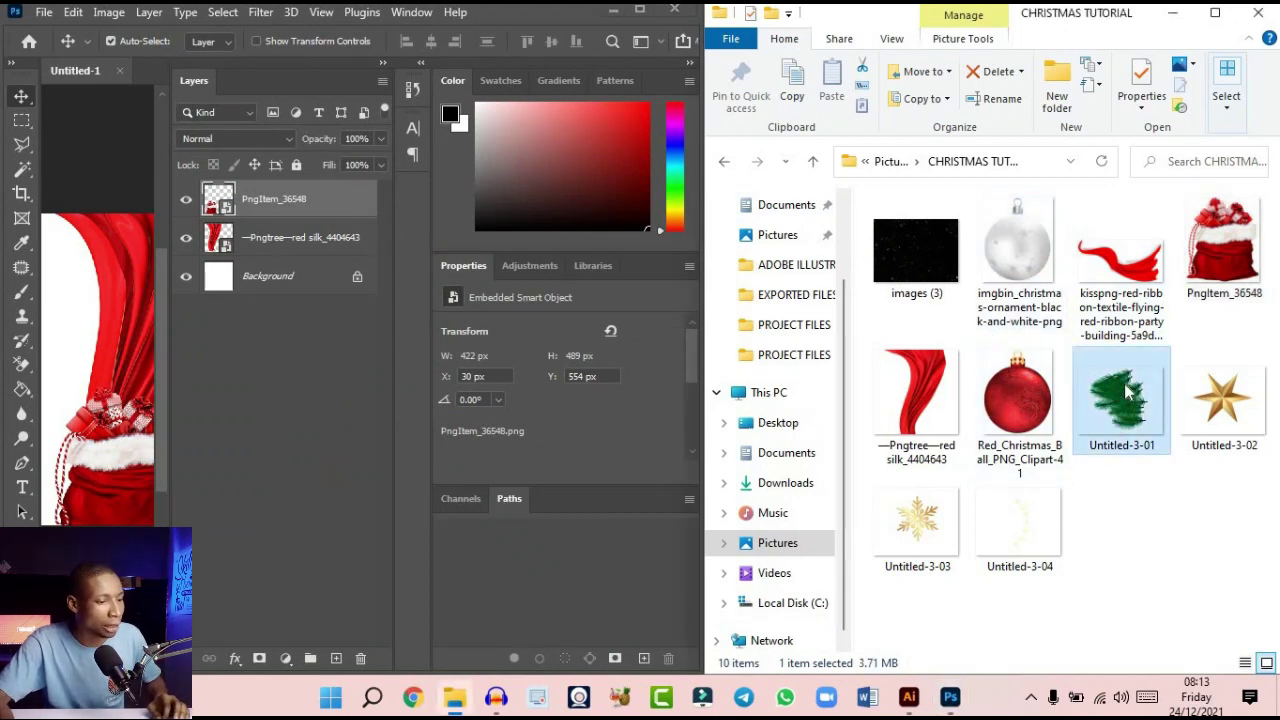
click(127, 306)
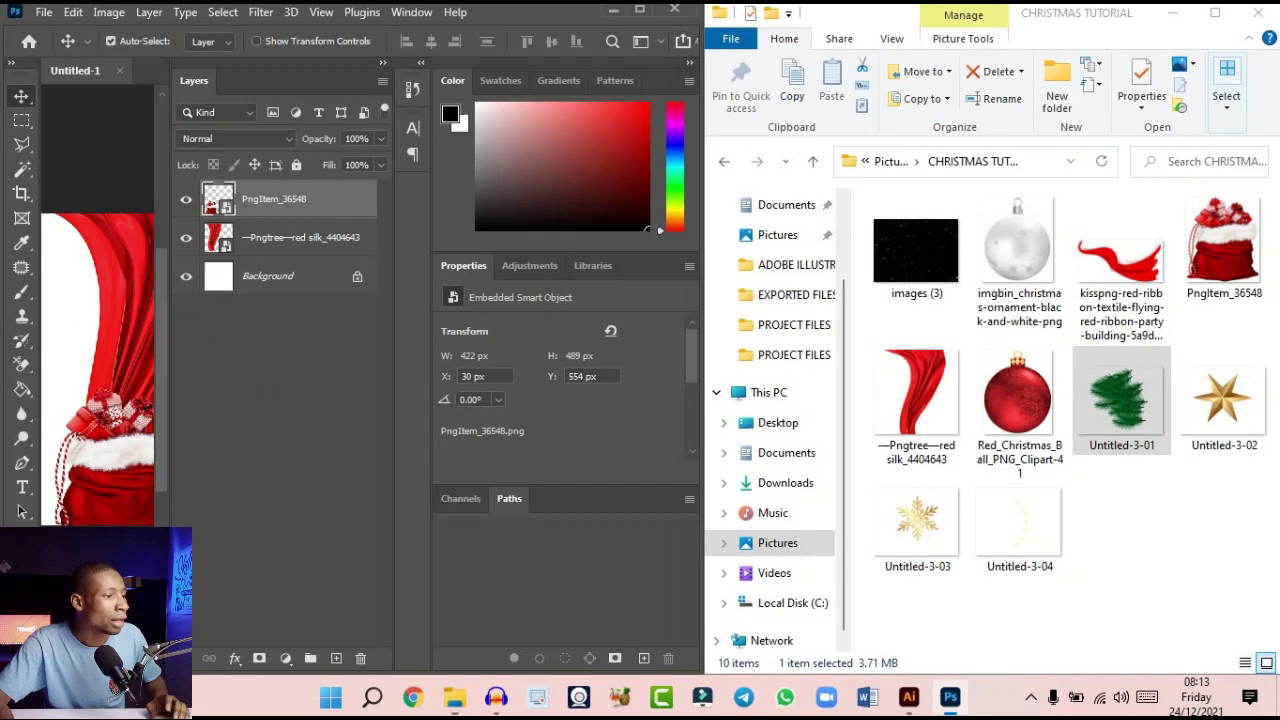
click(639, 10)
scroll(422, 318, down, 4)
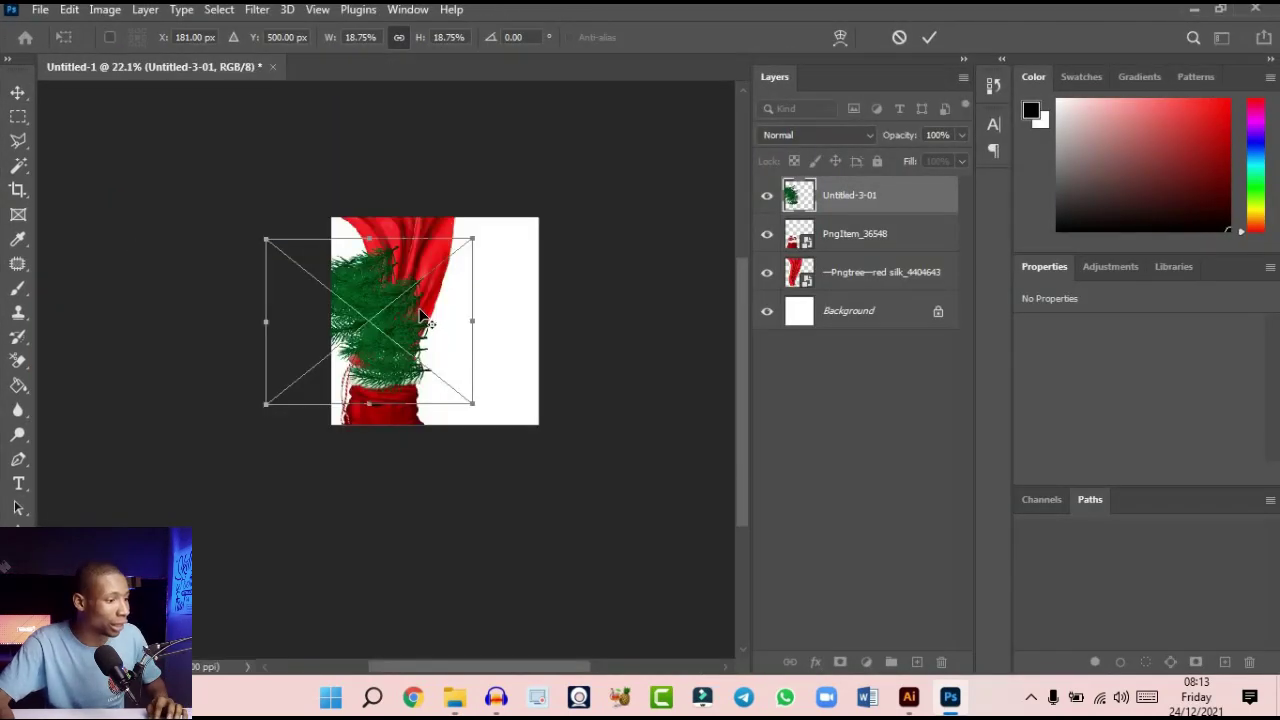
scroll(422, 315, up, 3)
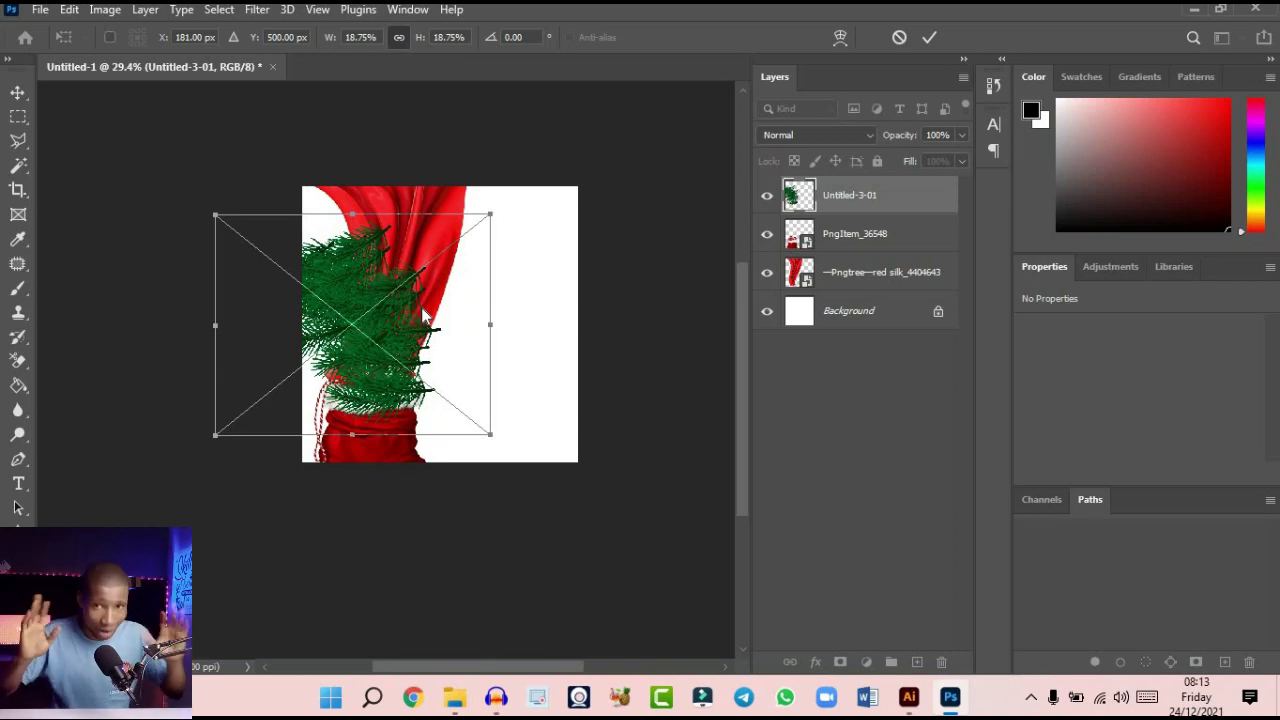
Scale the pine branch to about 10.5% and position it at the canvas's upper-right corner
drag(441, 283, 589, 251)
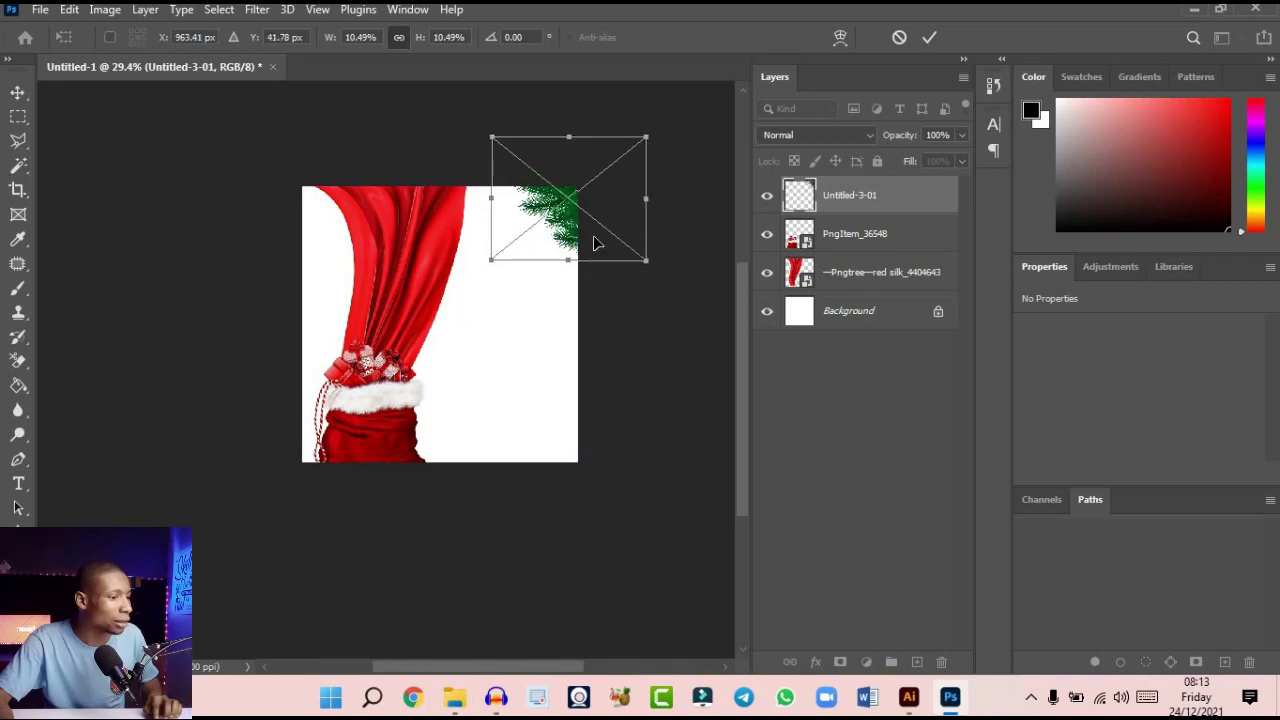
scroll(583, 232, up, 2)
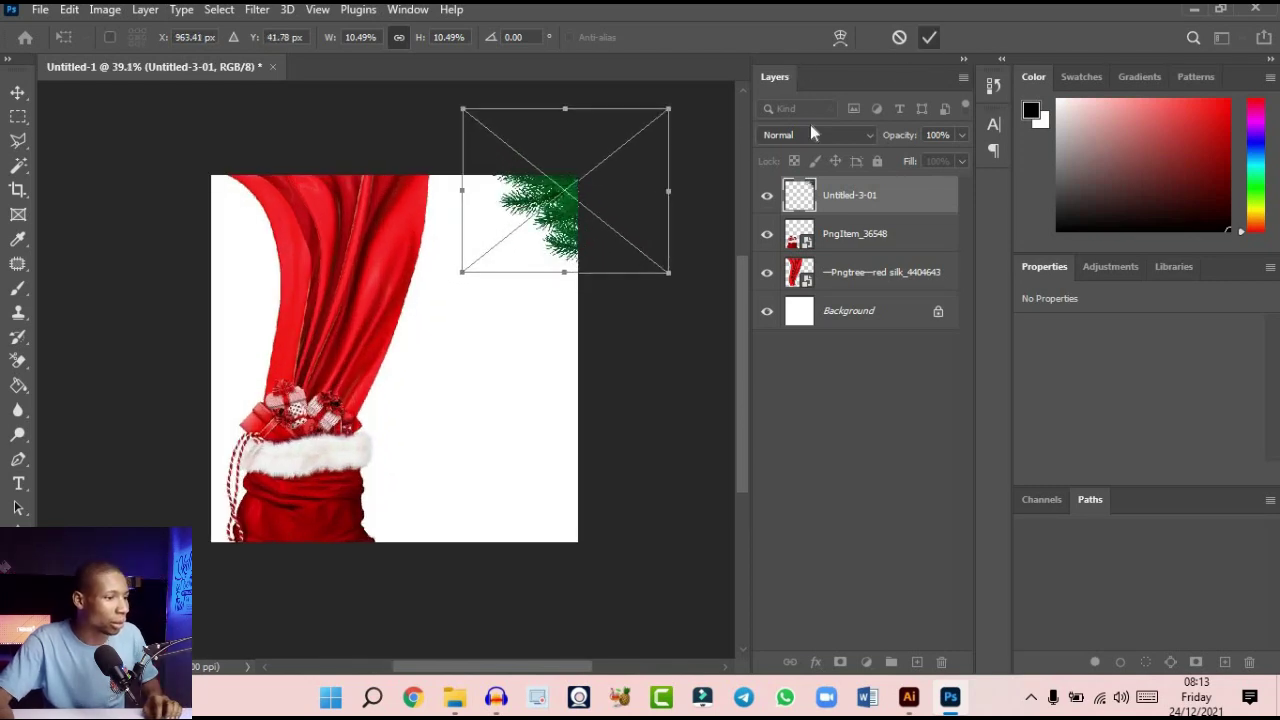
key(Return)
scroll(623, 194, down, 2)
scroll(600, 210, down, 1)
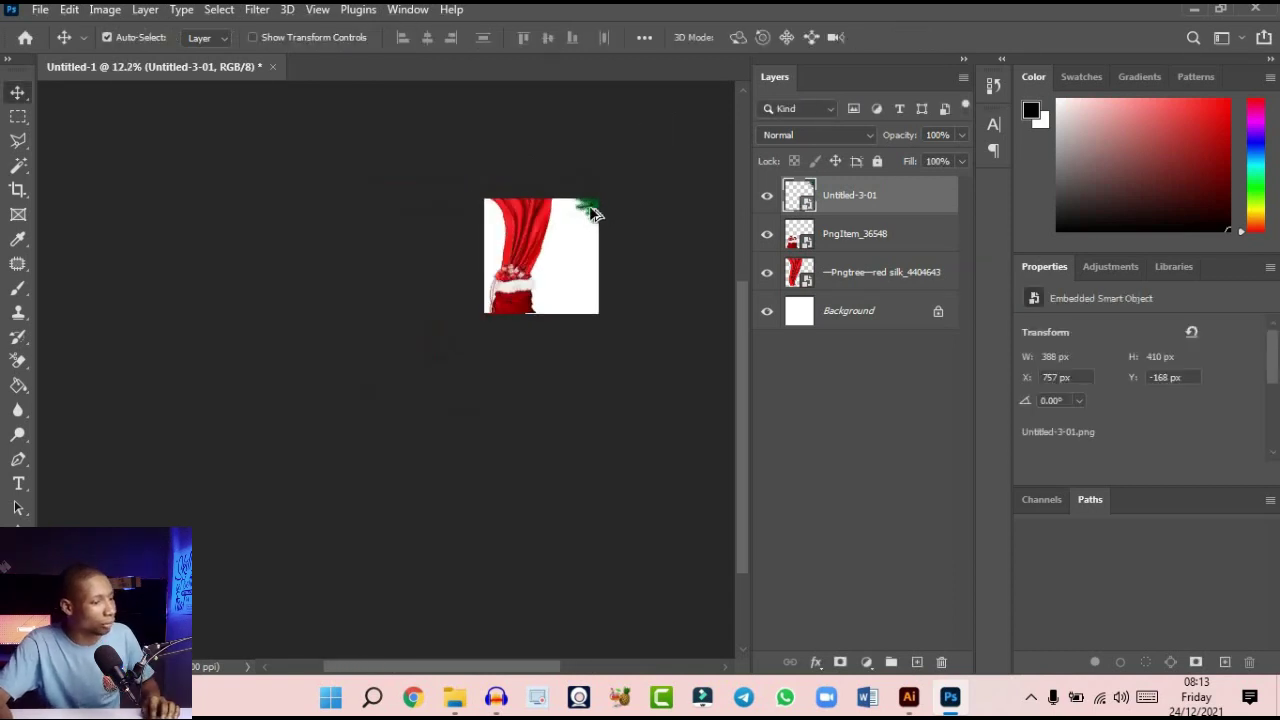
Move the pine branch slightly down to about Y -151 px and duplicate its layer
scroll(595, 205, up, 4)
drag(592, 225, 598, 230)
scroll(598, 222, down, 3)
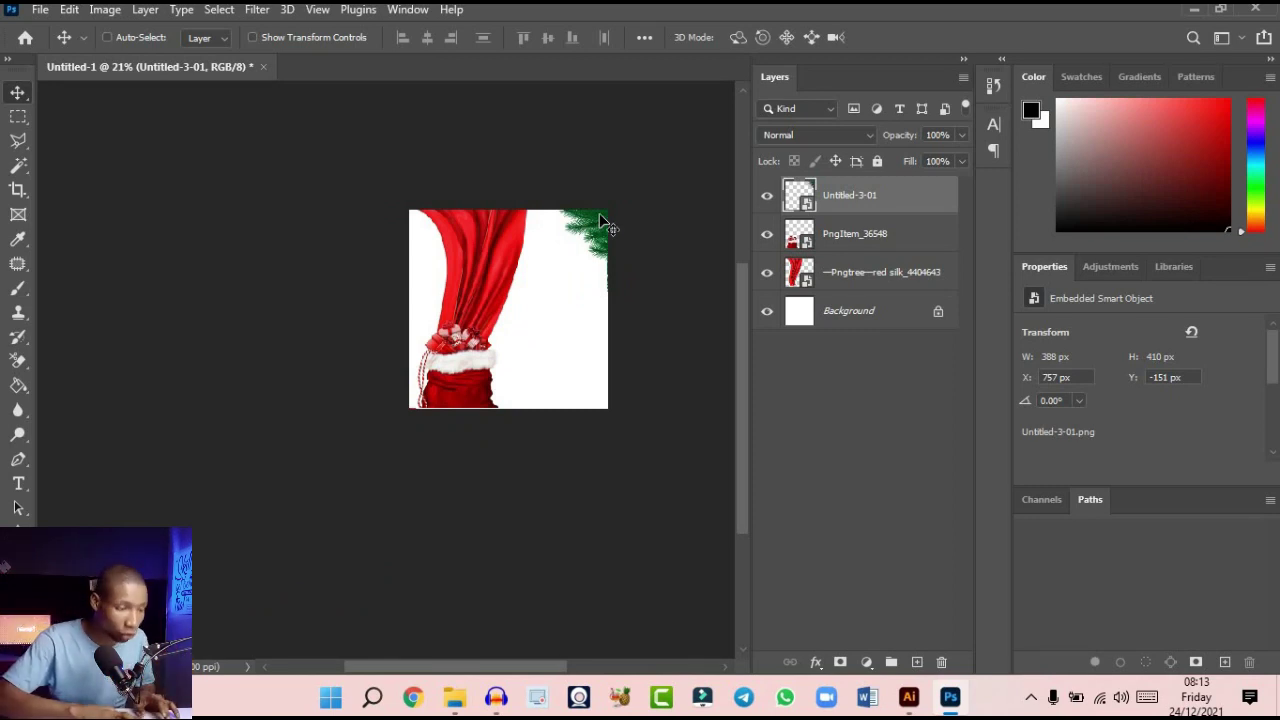
key(ctrl+j)
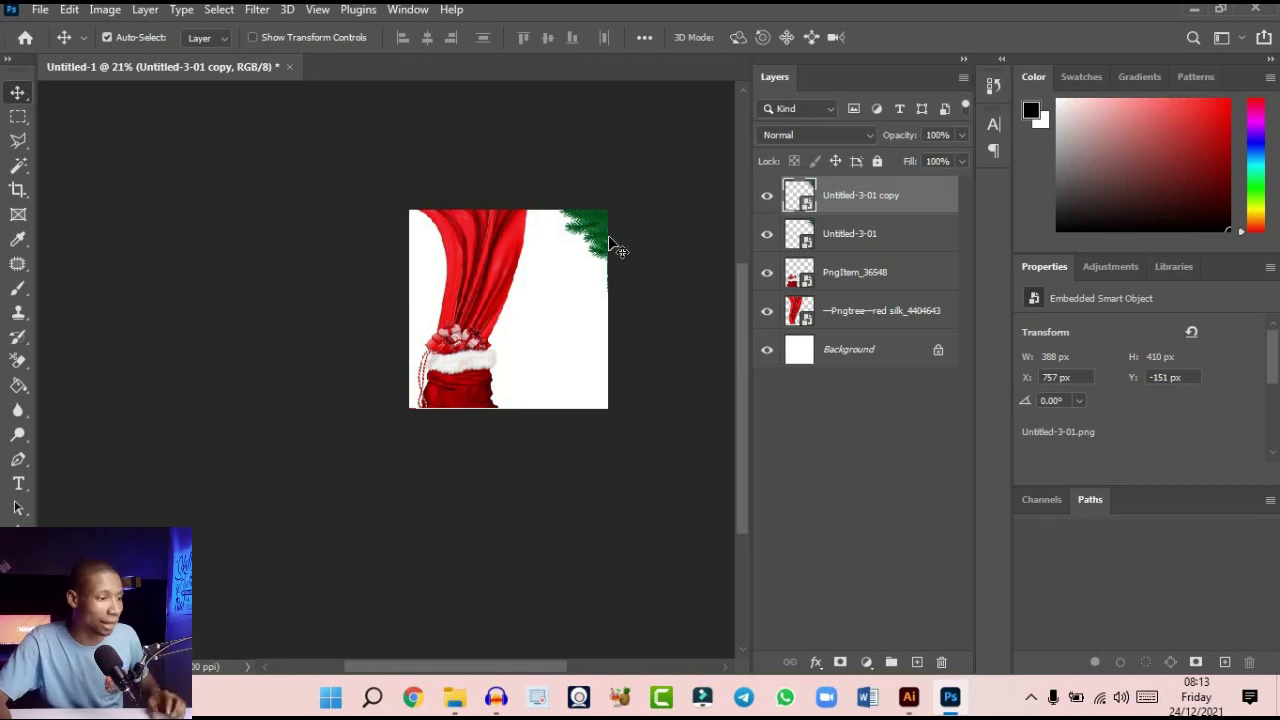
Rotate the duplicated pine branch to -165° and position it at the canvas's lower-left corner, at about X -169 px, Y 842 px
drag(595, 225, 422, 398)
key(ctrl+t)
drag(487, 360, 416, 391)
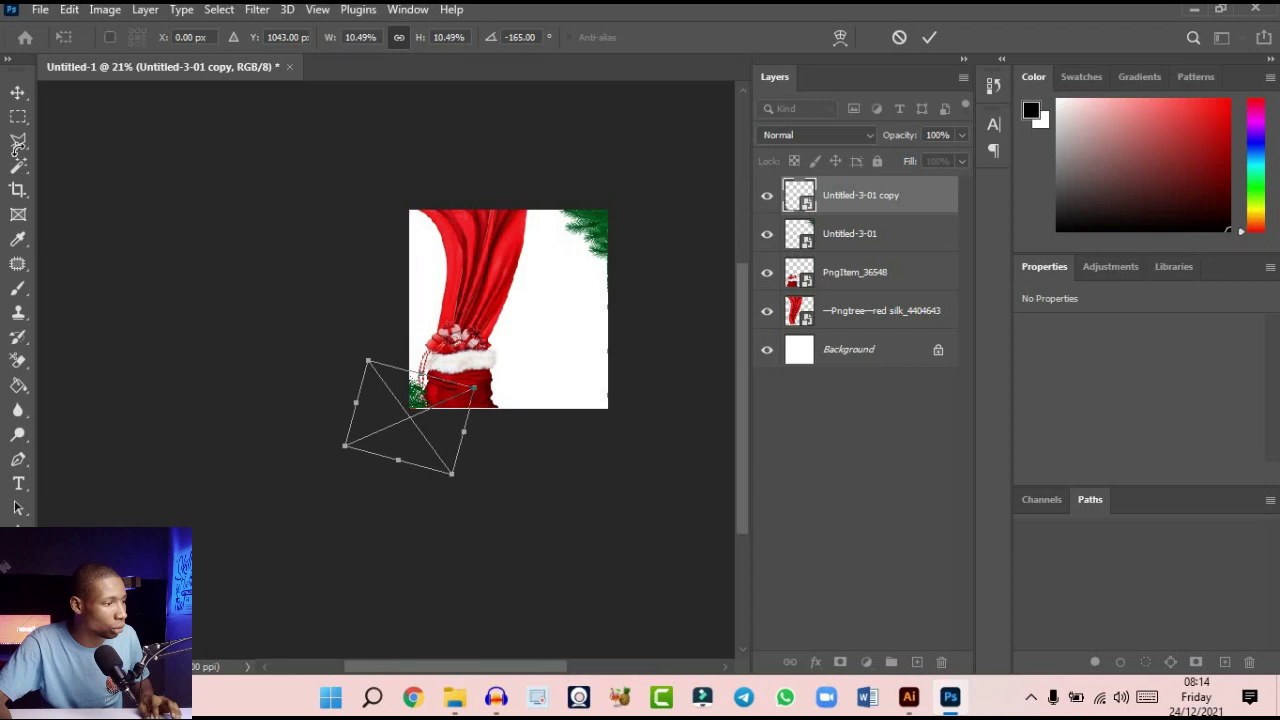
click(18, 92)
scroll(517, 428, up, 4)
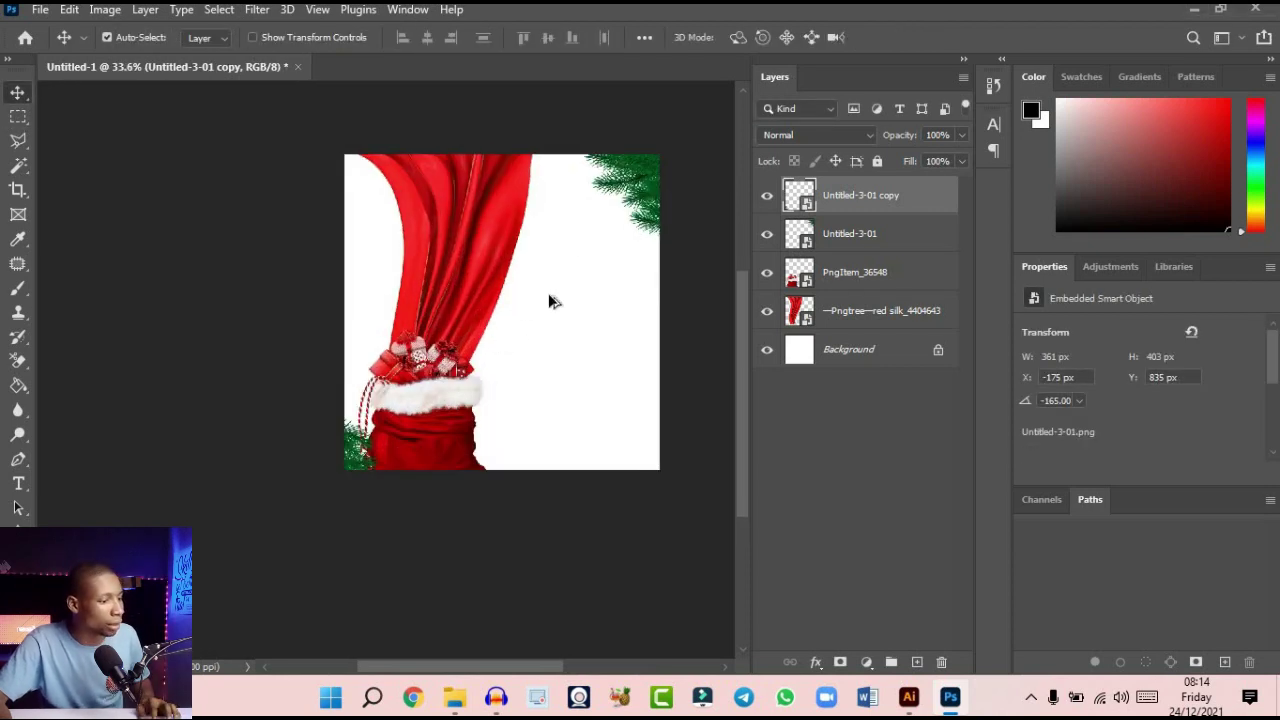
scroll(443, 440, up, 1)
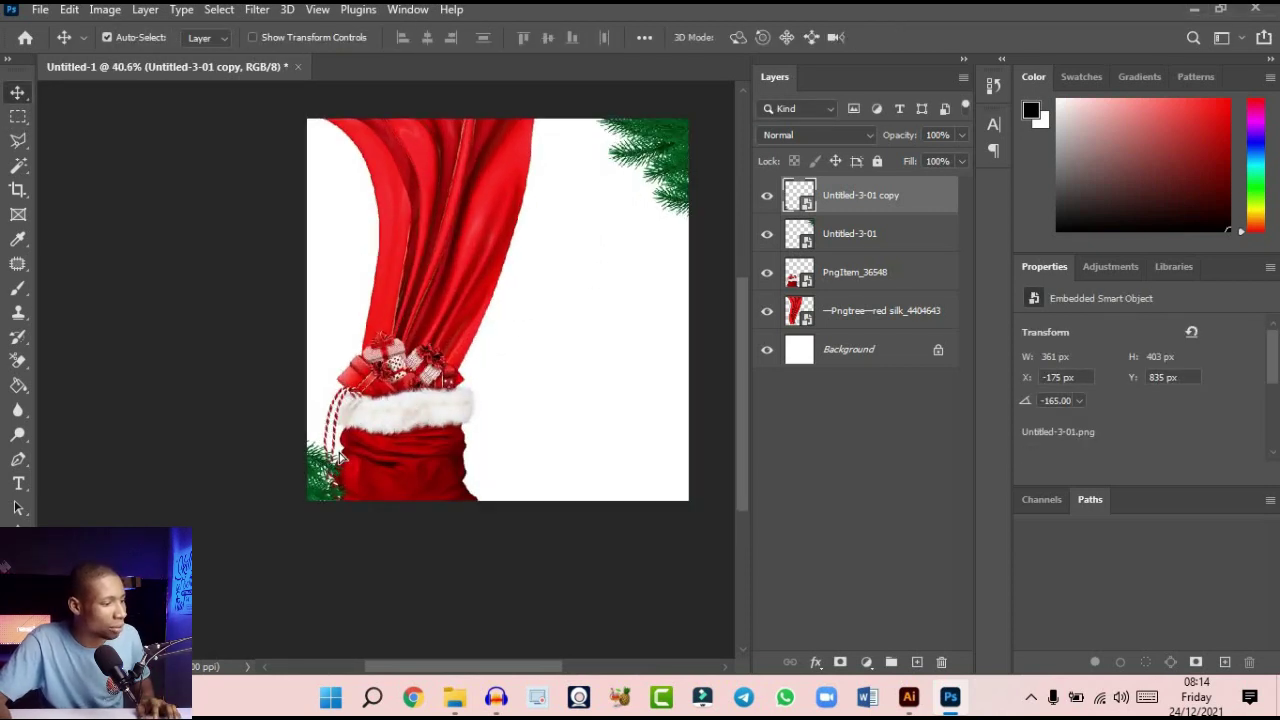
mouse_move(322, 460)
mouse_down()
mouse_move(320, 480)
mouse_move(346, 467)
mouse_up()
scroll(346, 467, down, 4)
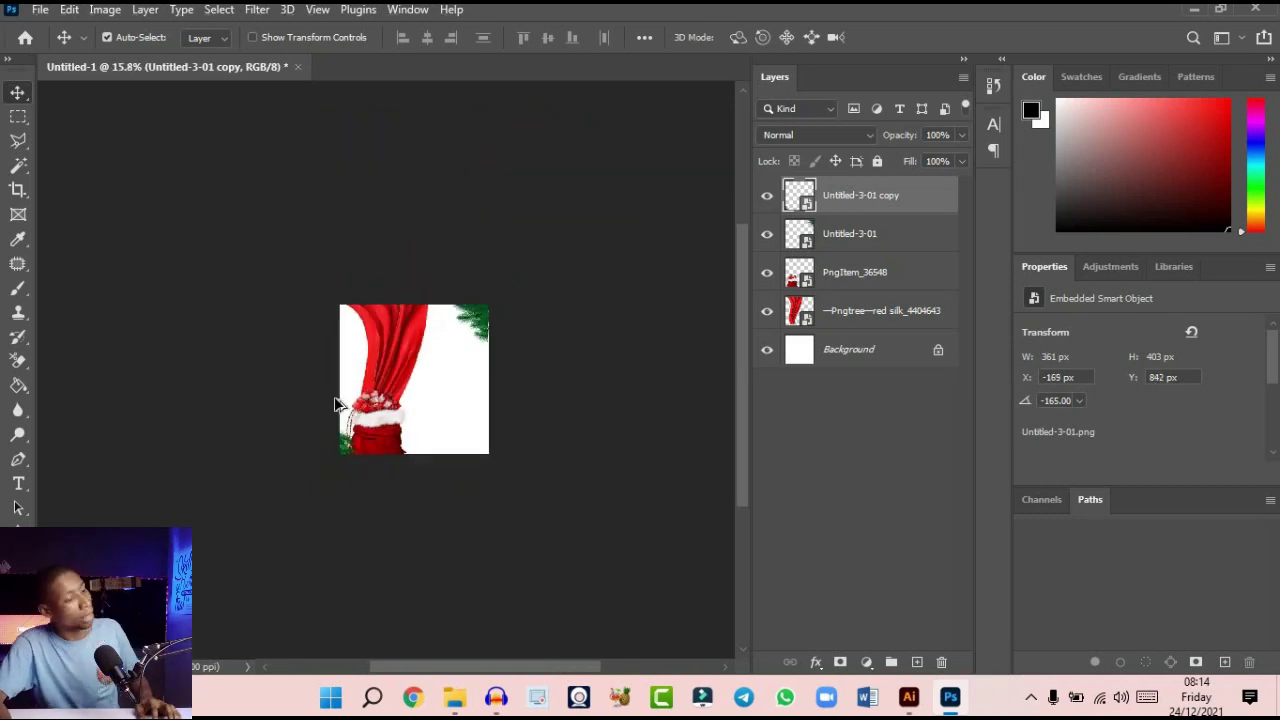
scroll(520, 320, up, 3)
scroll(555, 290, up, 1)
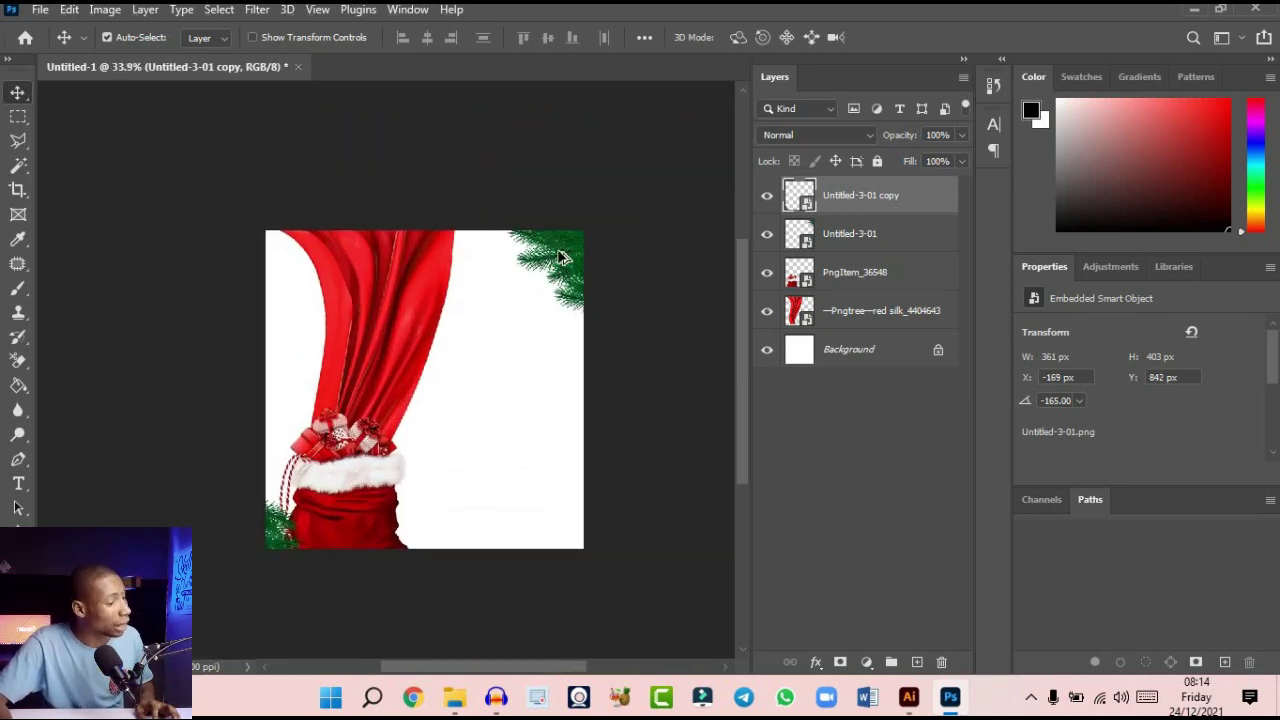
scroll(536, 358, down, 2)
scroll(555, 292, up, 1)
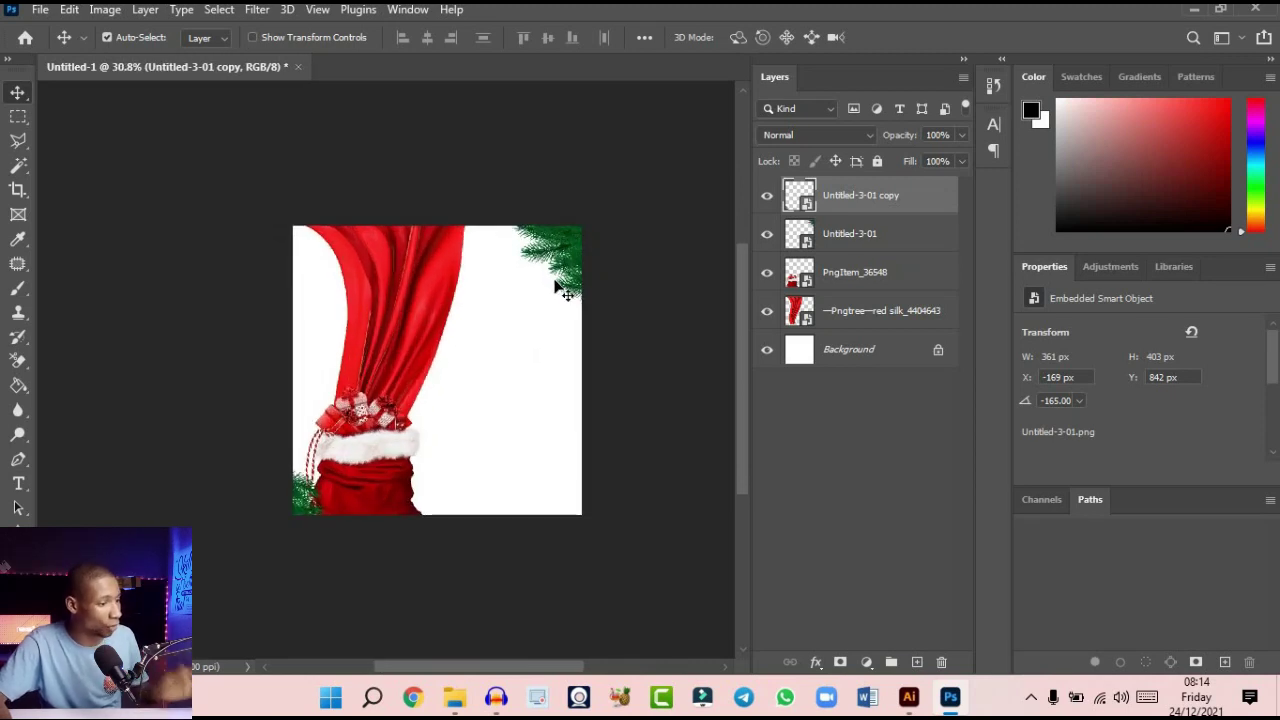
scroll(527, 279, down, 1)
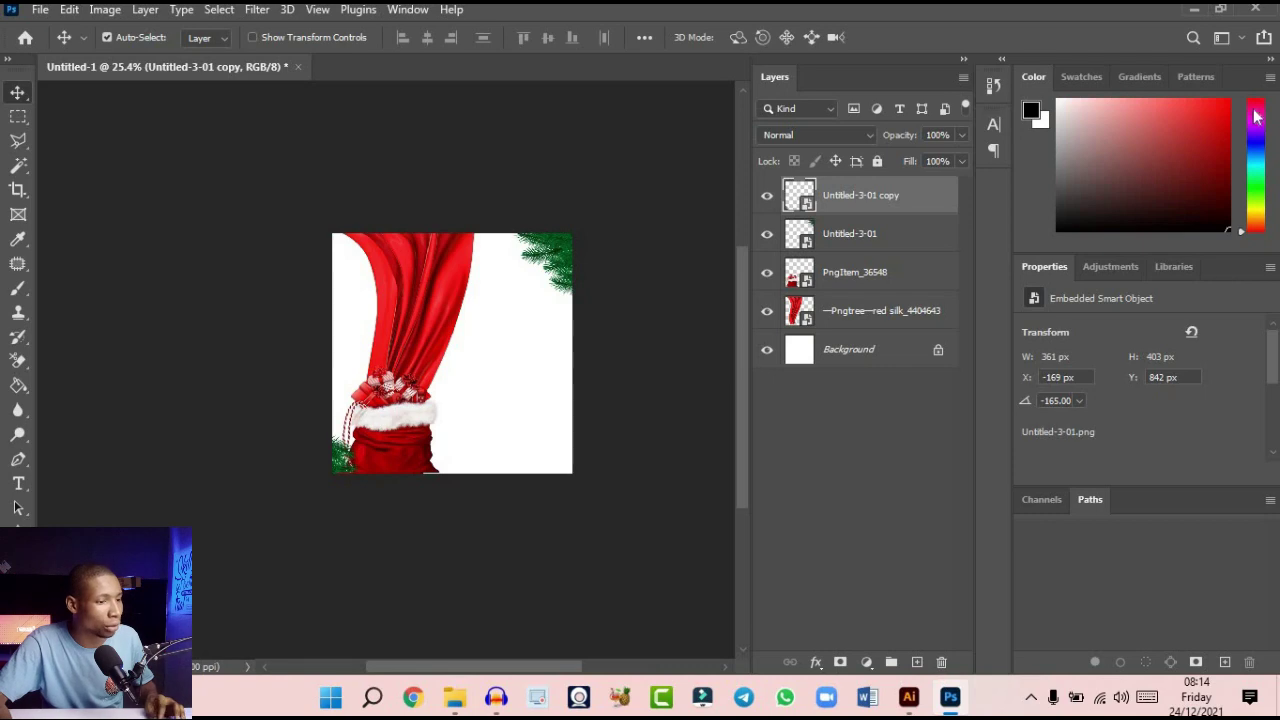
Place the Red_Christmas_Ball_PNG_Clipart-41 image from the folder into the document and restore the full-size window
click(1228, 18)
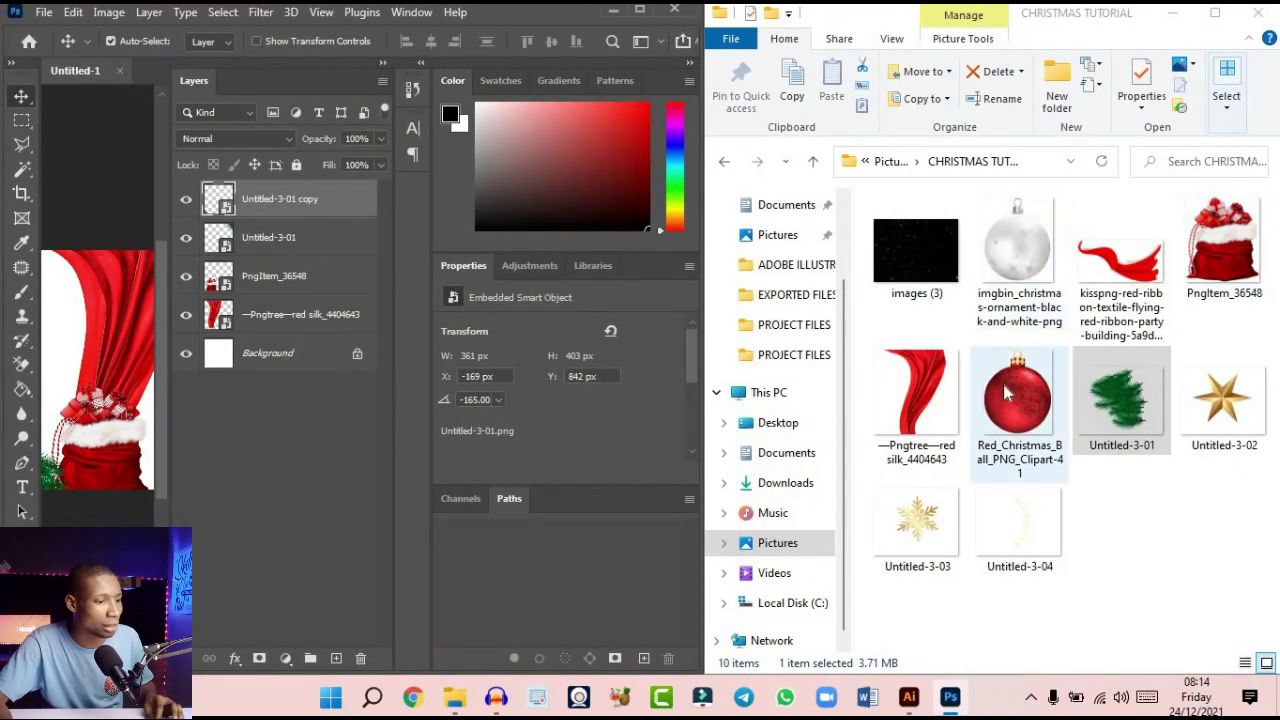
click(1005, 430)
drag(1006, 430, 104, 316)
click(640, 9)
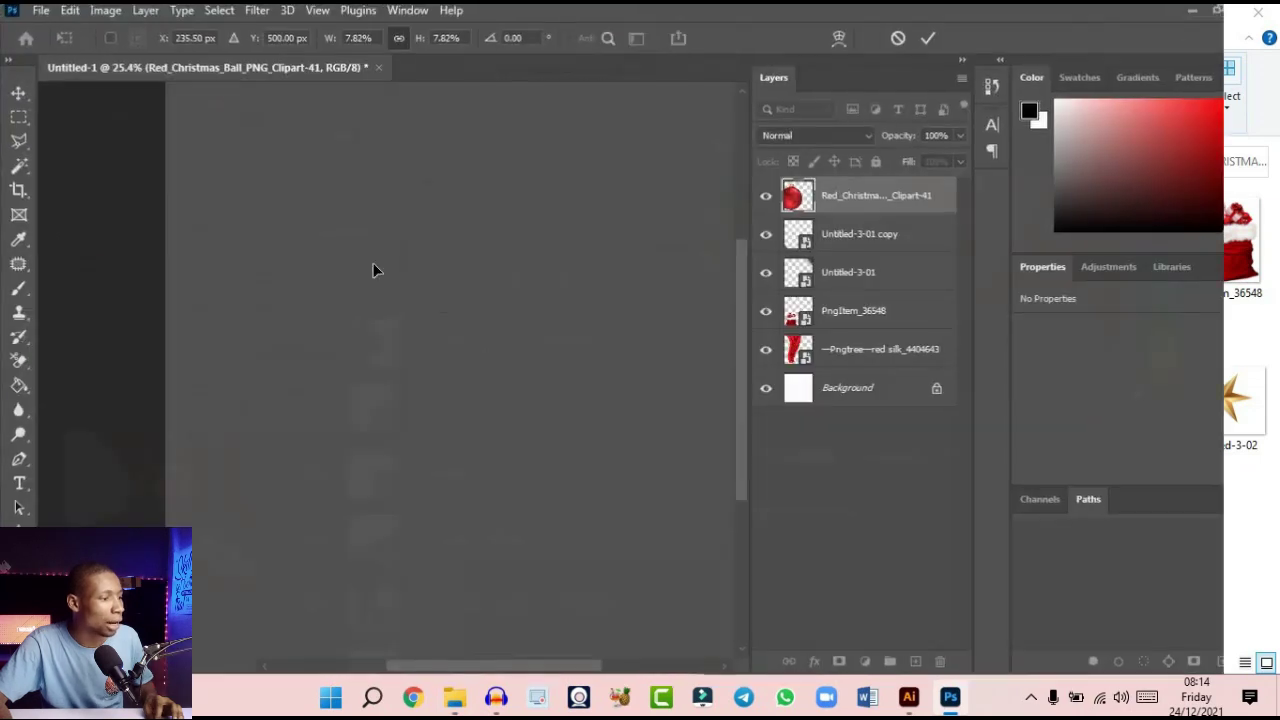
Scale the red Christmas ball to about 1.37% and position it near the upper-right branch, at about X 652 px, Y 135 px
scroll(385, 312, up, 5)
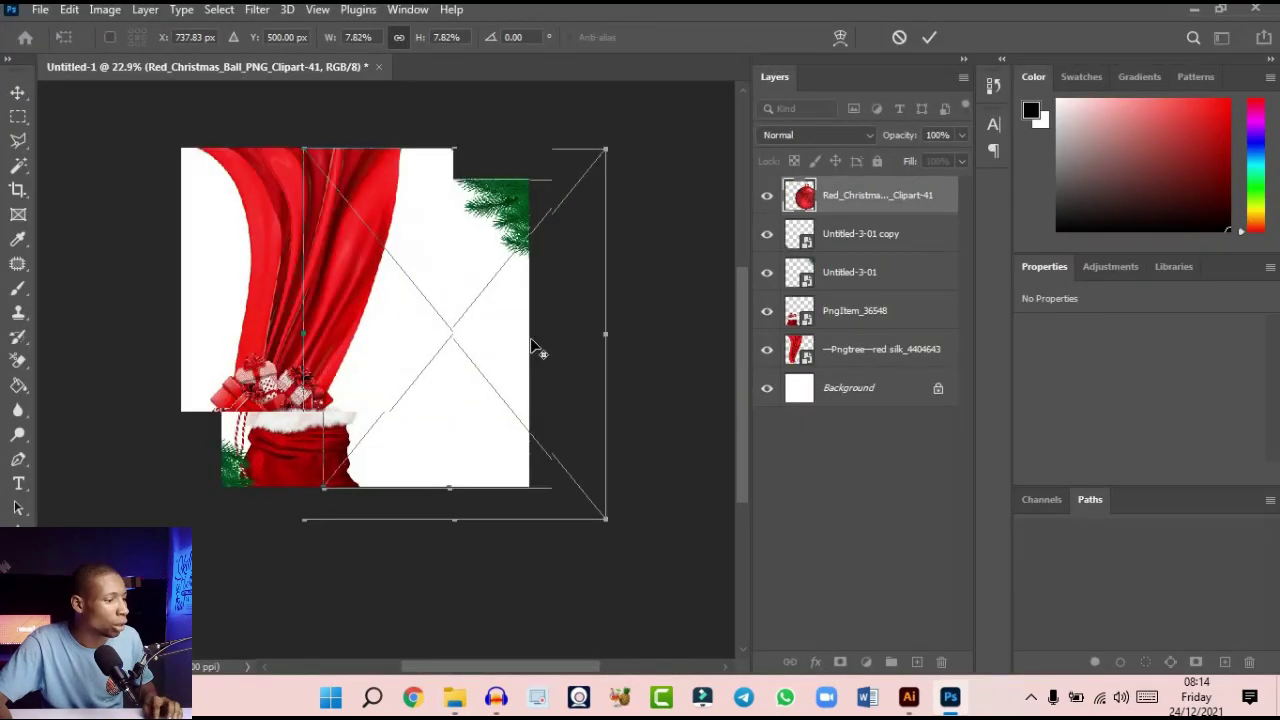
mouse_move(612, 526)
mouse_down()
mouse_move(563, 491)
mouse_move(610, 524)
mouse_up()
drag(536, 470, 424, 270)
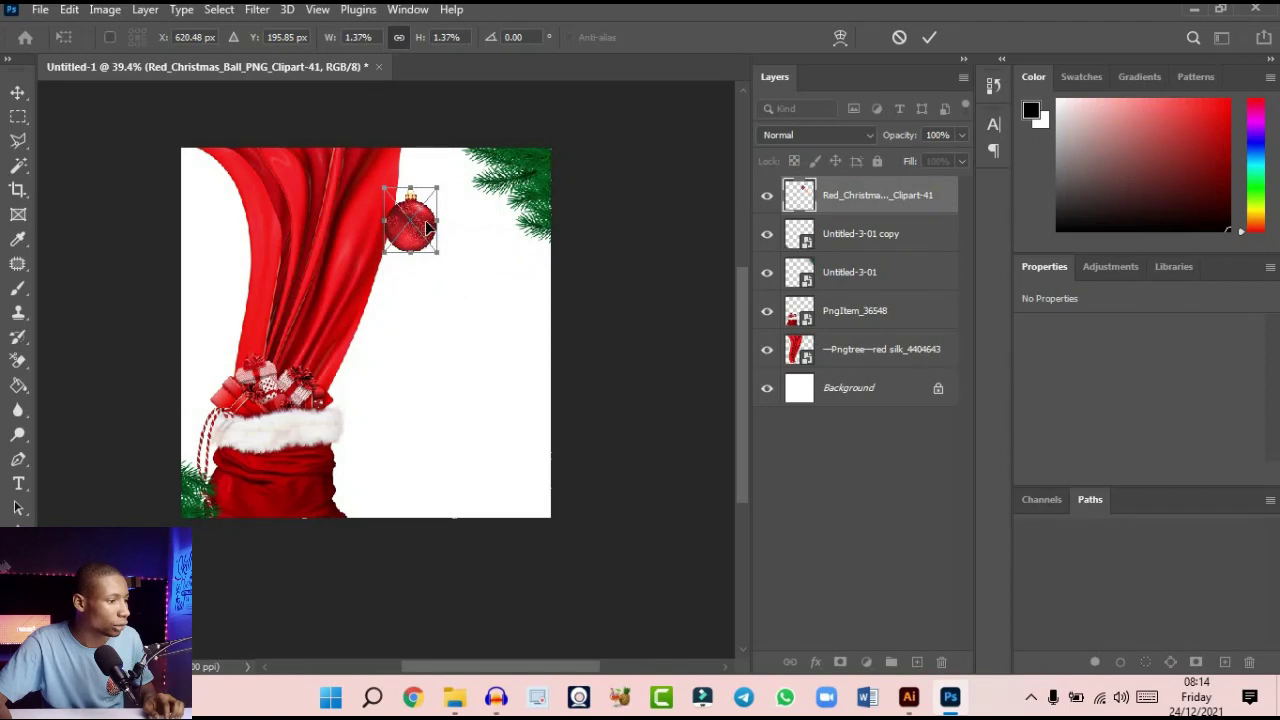
drag(412, 222, 460, 234)
click(929, 37)
Add the text "Merry Christmas" on two lines in the white area below the Christmas ball
scroll(621, 279, down, 3)
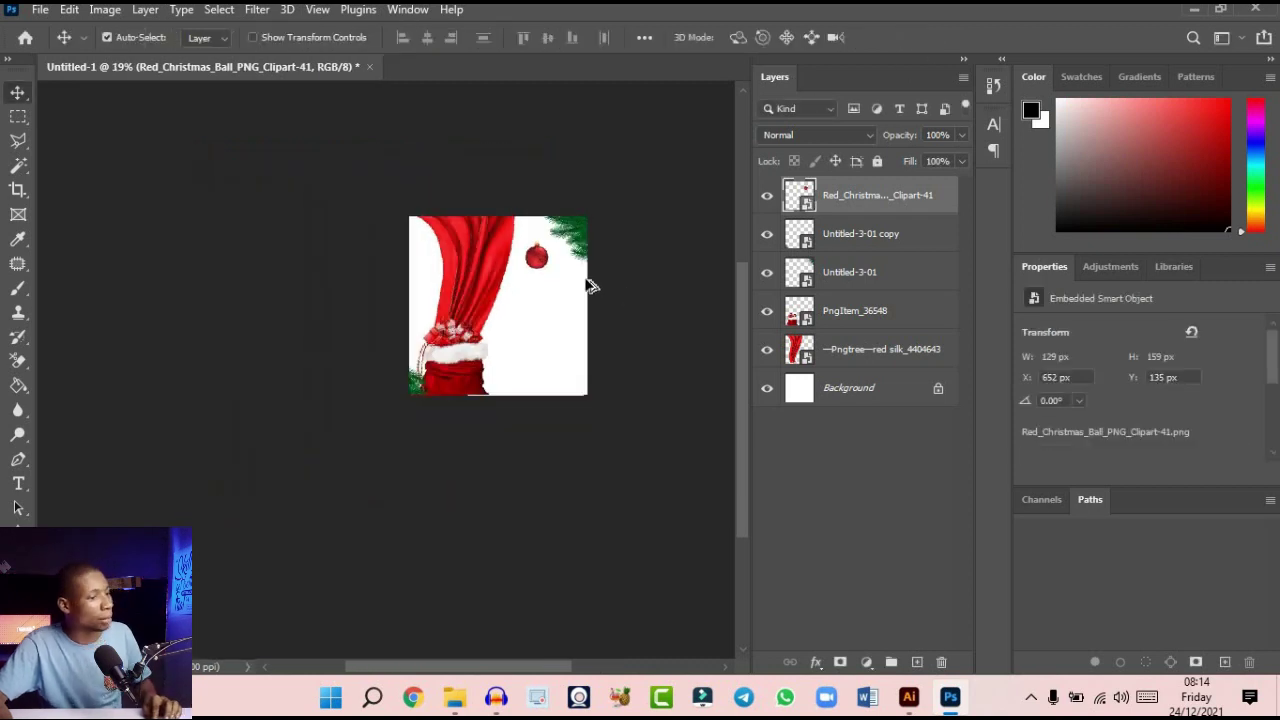
scroll(590, 287, up, 5)
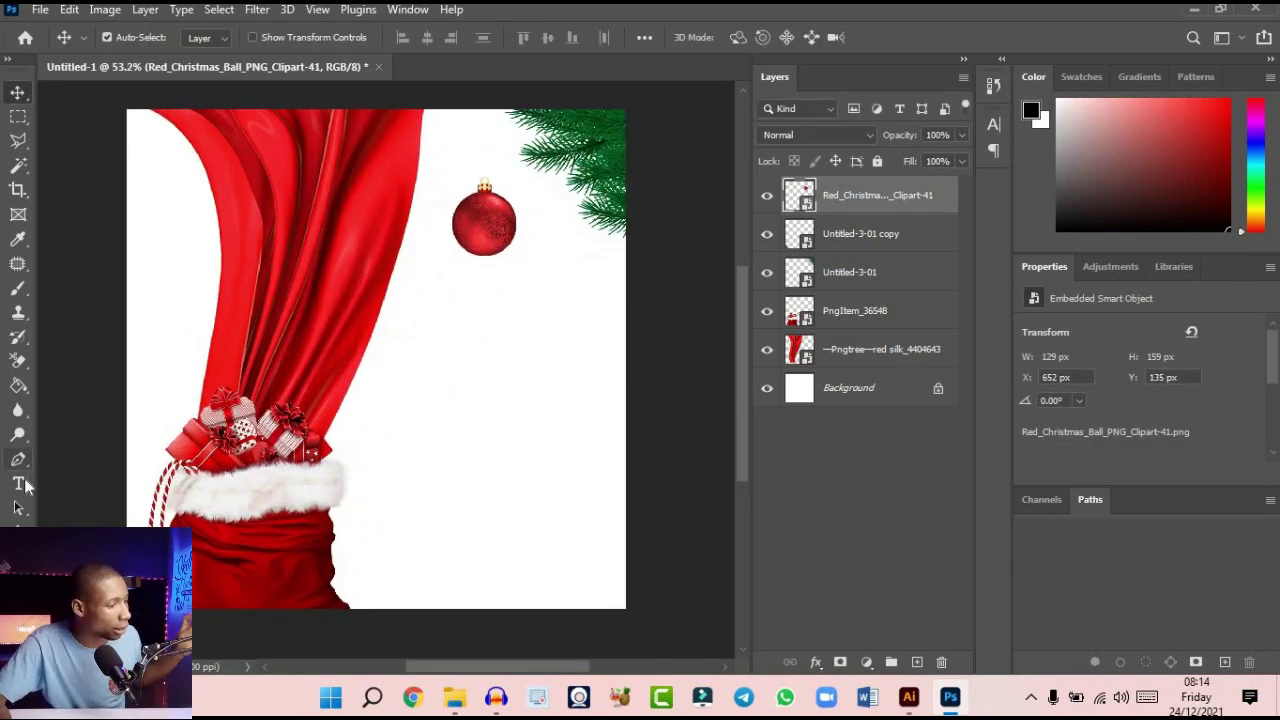
click(18, 484)
click(420, 340)
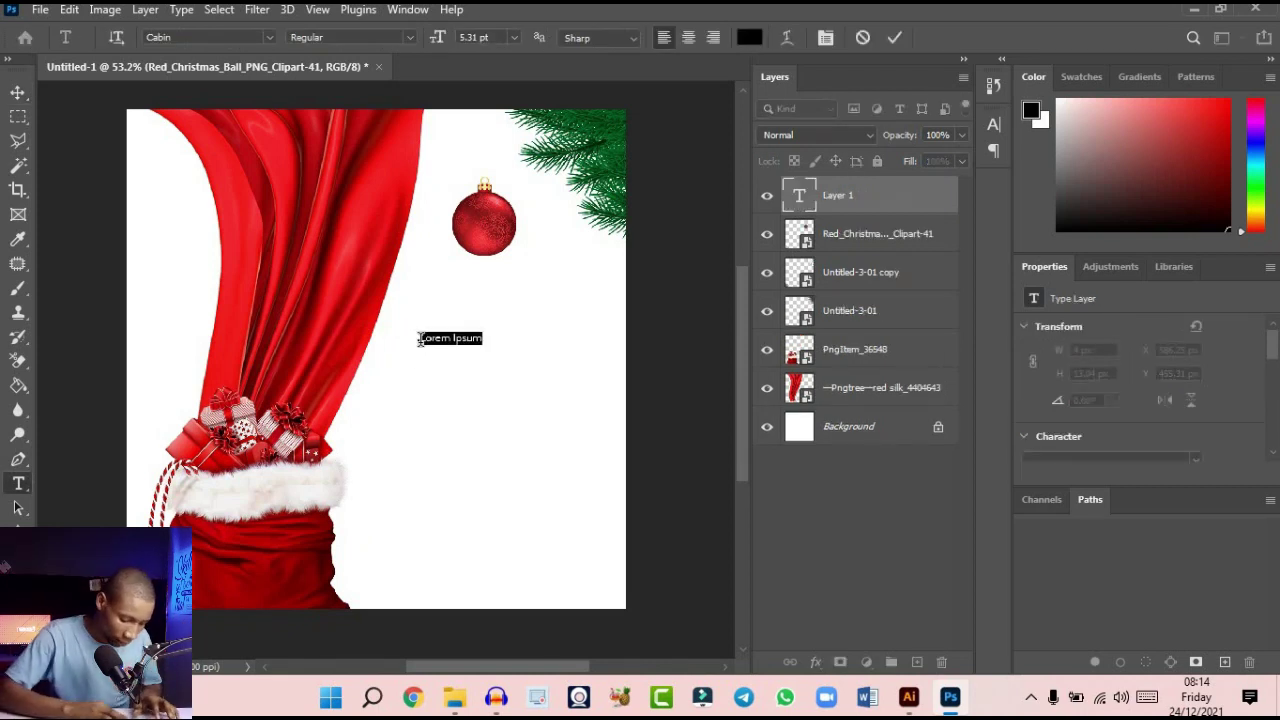
text(Merry)
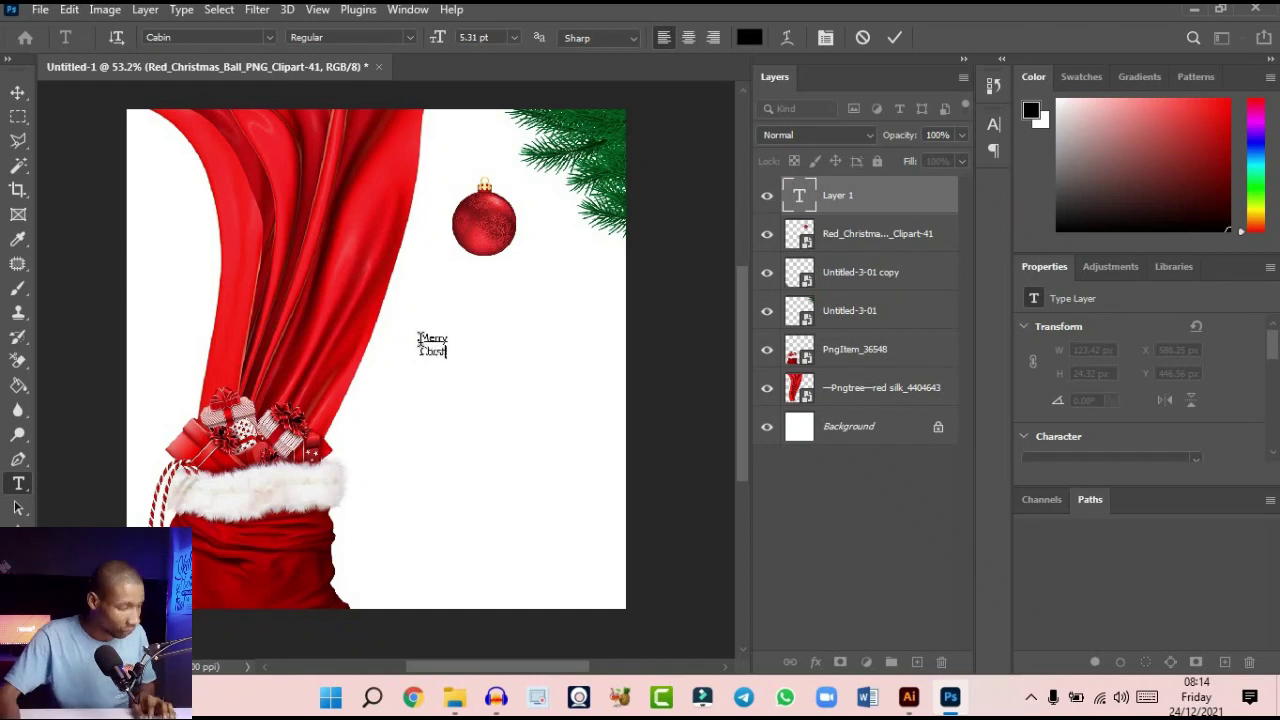
scroll(449, 374, up, 4)
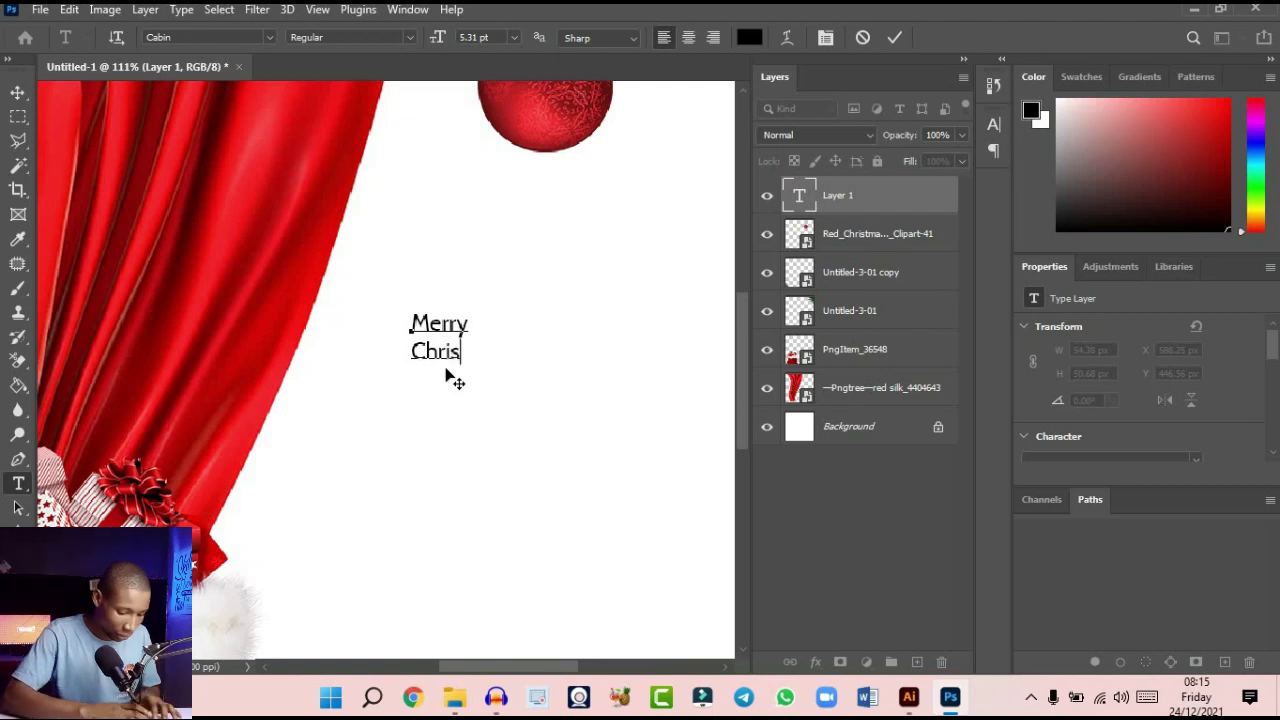
click(449, 372)
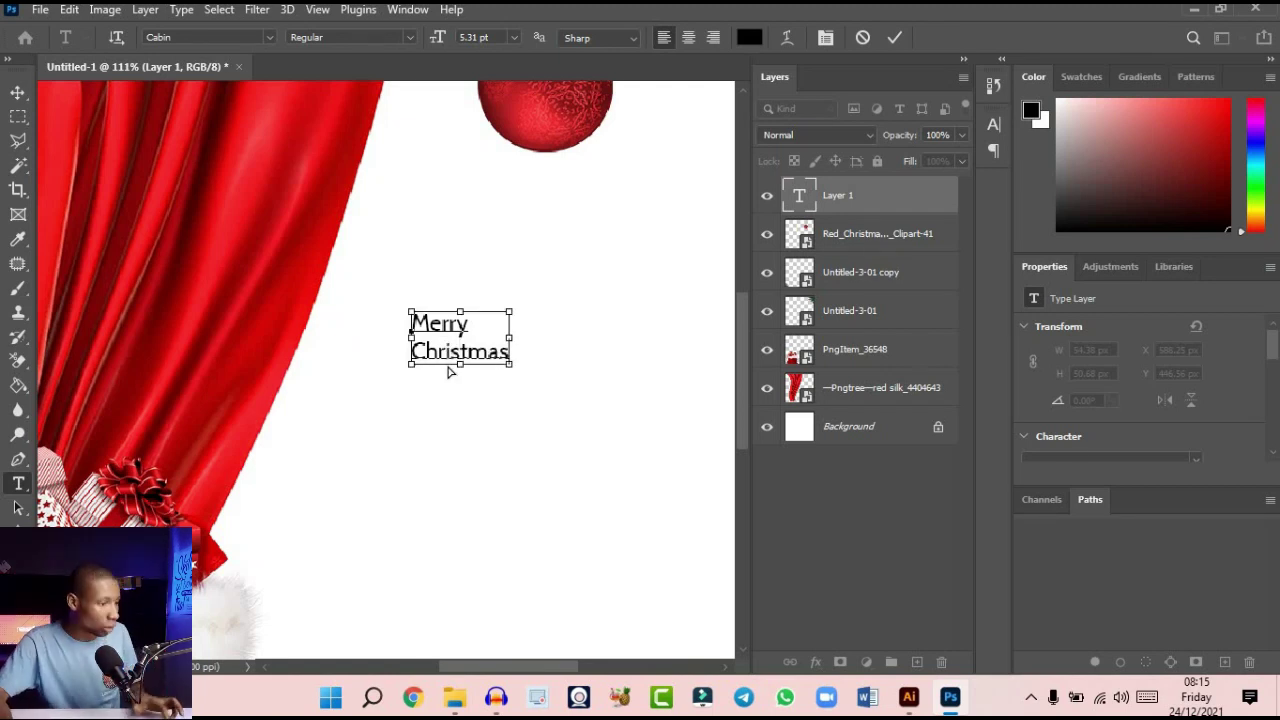
Set the font of the whole "Merry Christmas" text to Heathergreen Regular and commit the text
key(ctrl+a)
scroll(461, 354, up, 1)
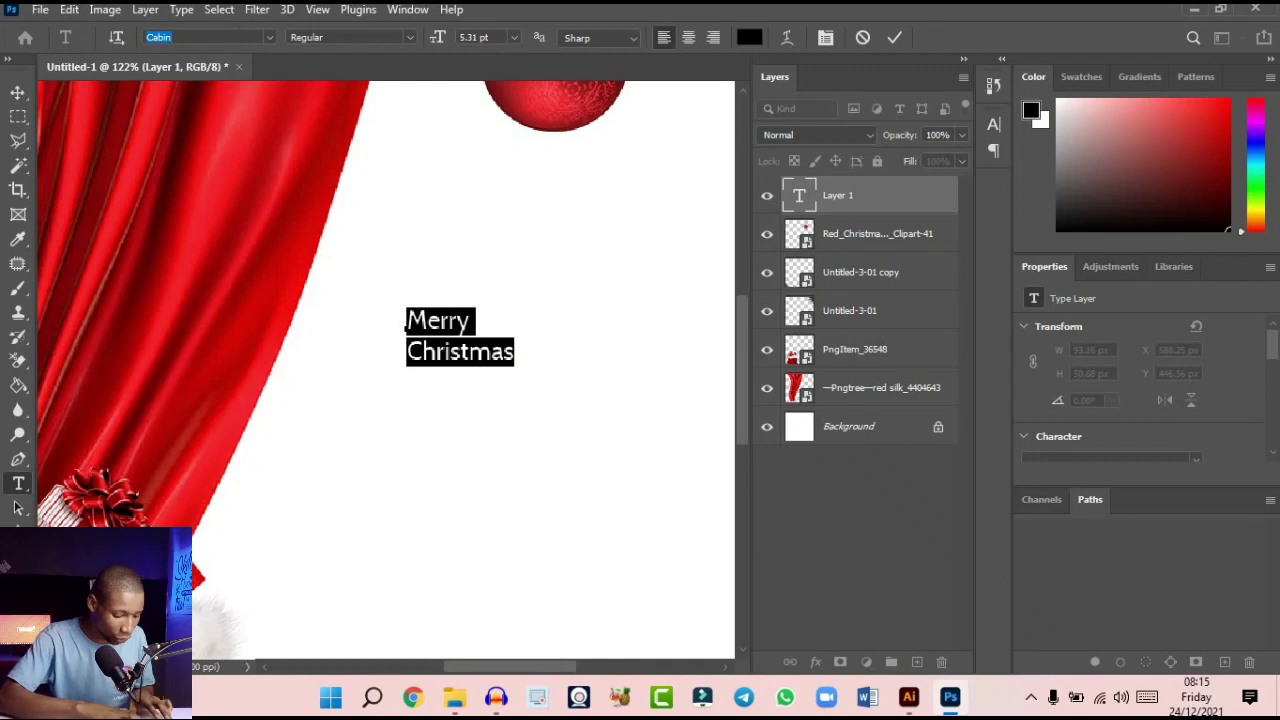
text(H)
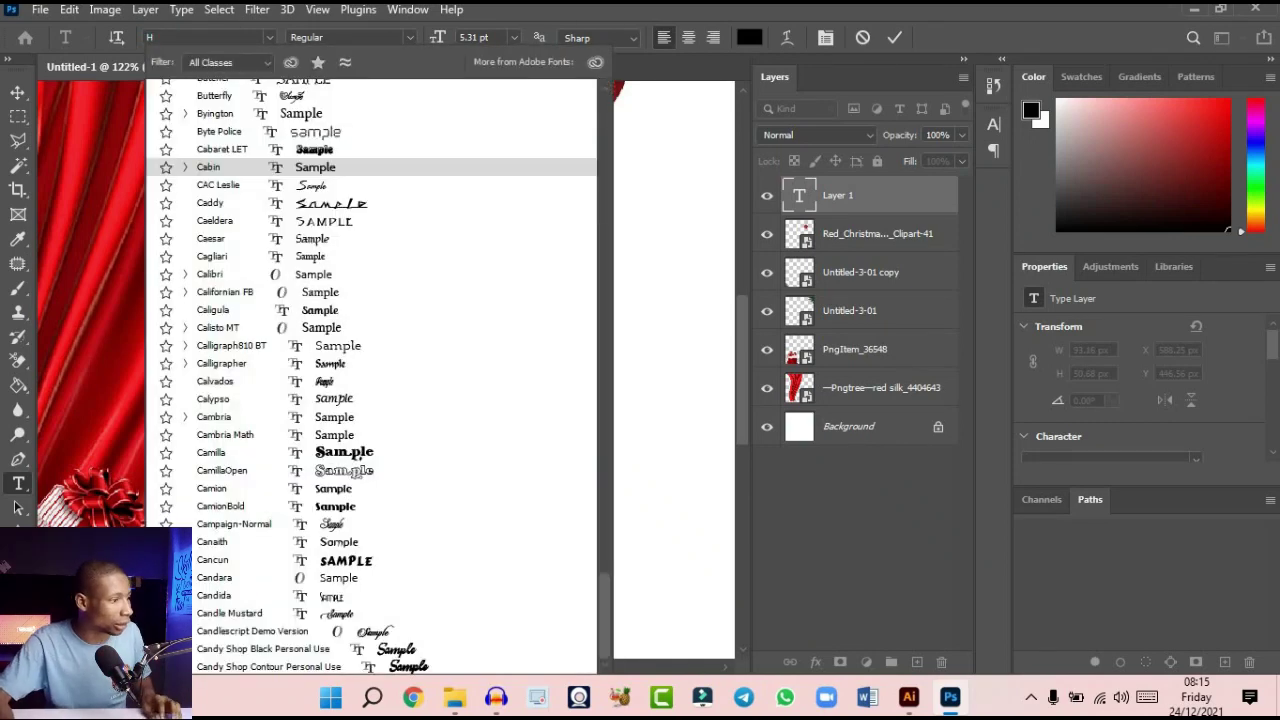
text(eathergreen)
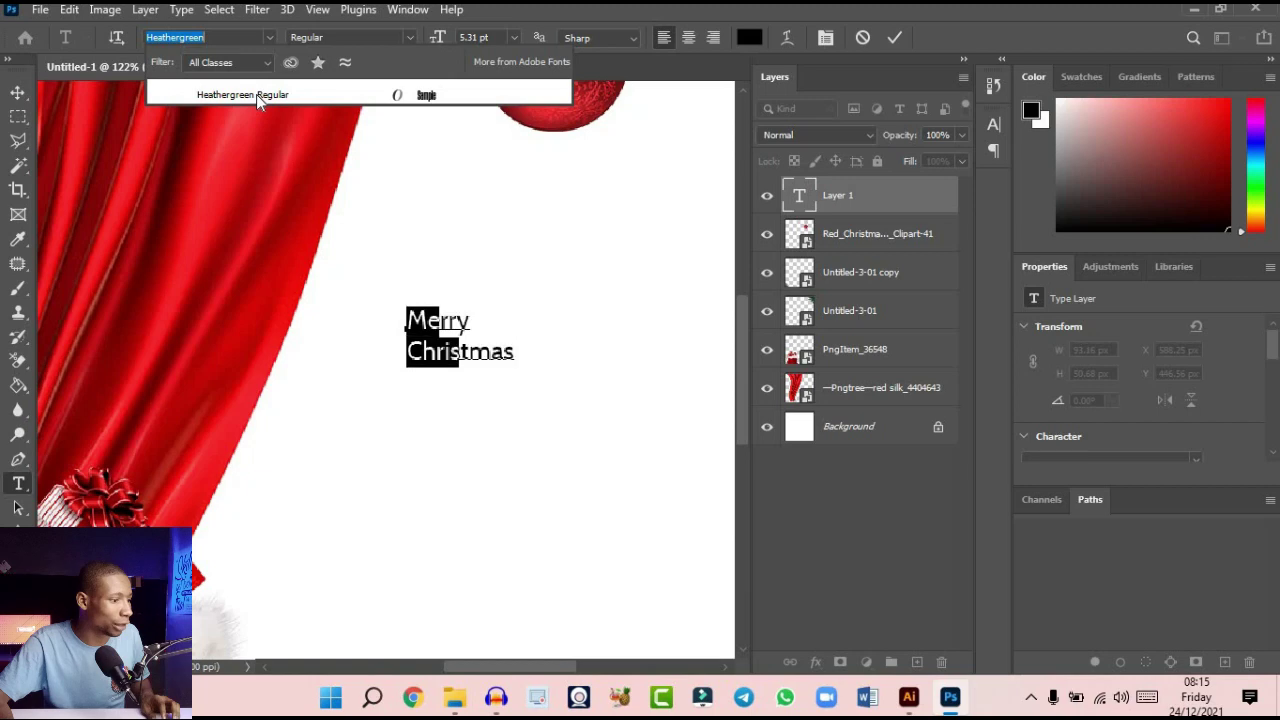
click(256, 94)
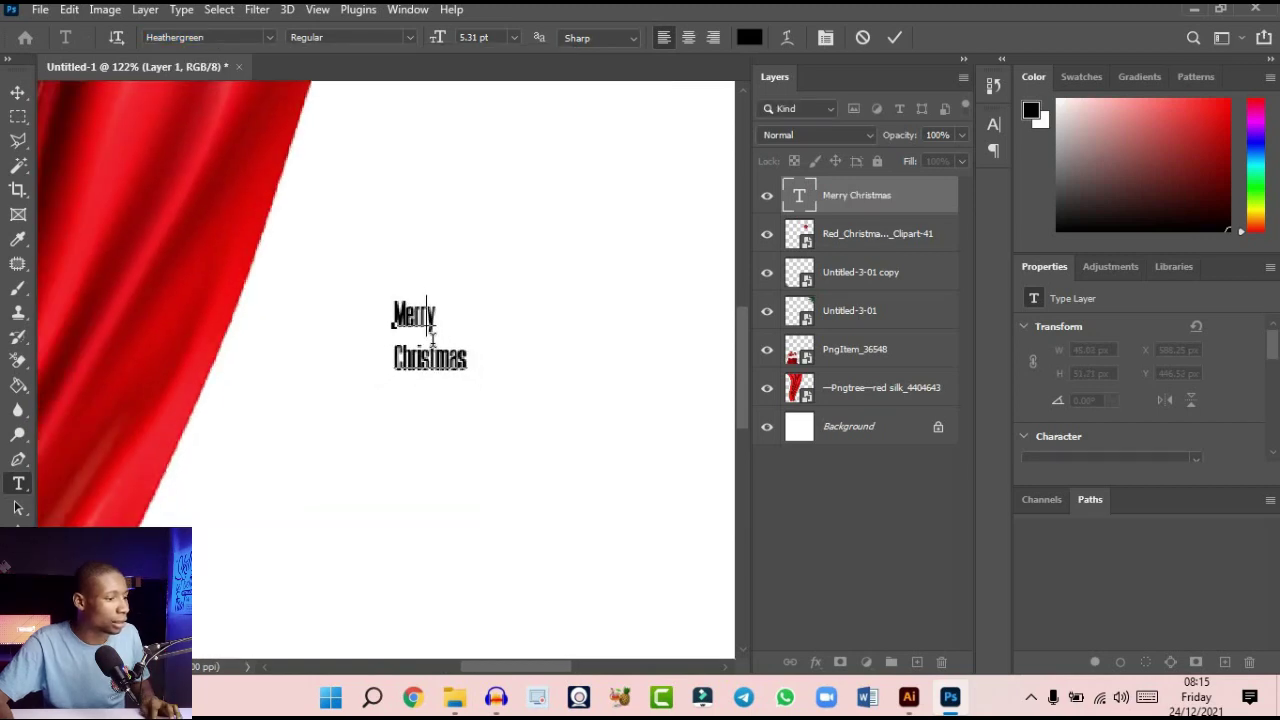
scroll(432, 339, down, 6)
click(17, 92)
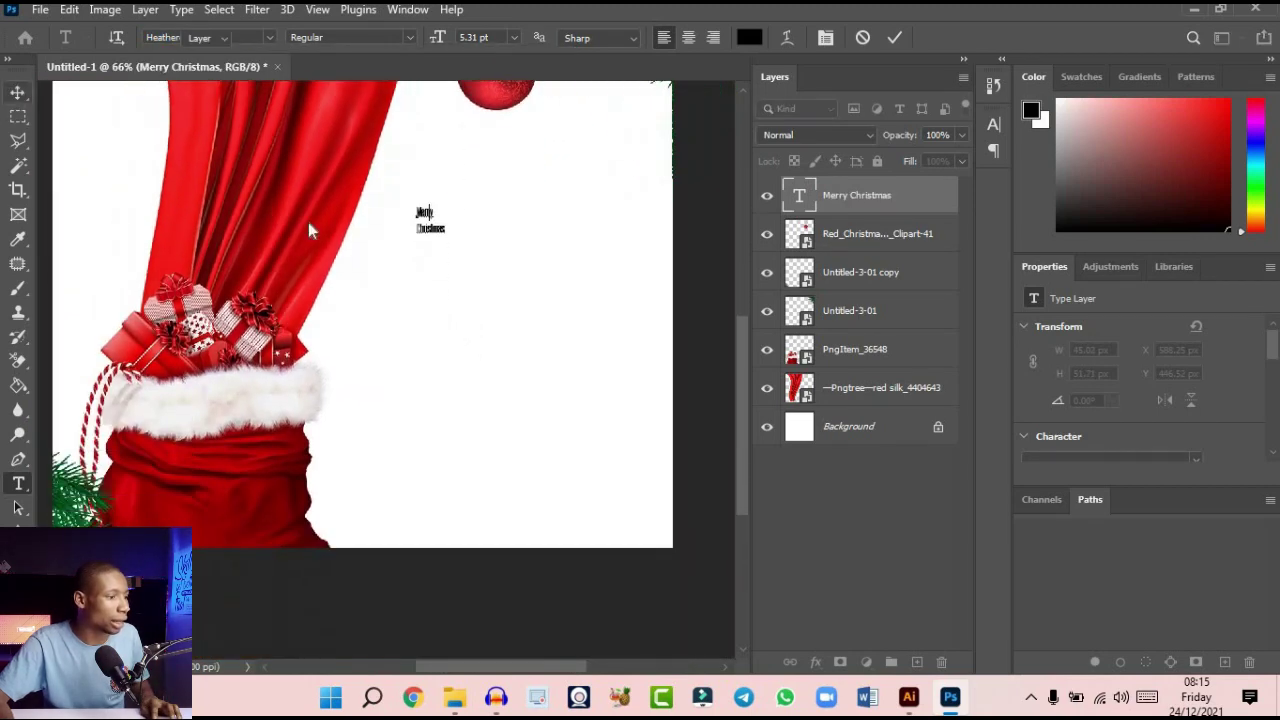
key(ctrl+Return)
key(v)
Scale the "Merry Christmas" text to about 658% and position it below the Christmas ball, at about X 568 px, Y 259 px
scroll(367, 299, down, 1)
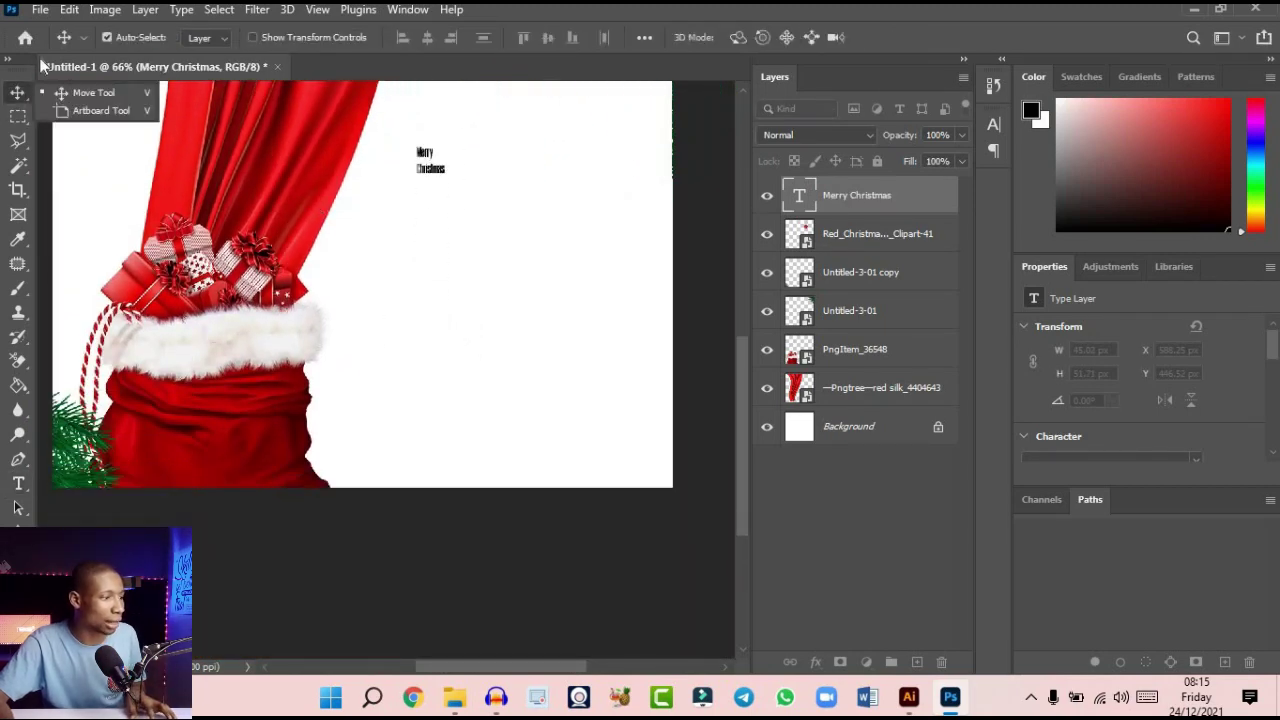
click(77, 93)
scroll(346, 298, down, 1)
scroll(376, 180, up, 3)
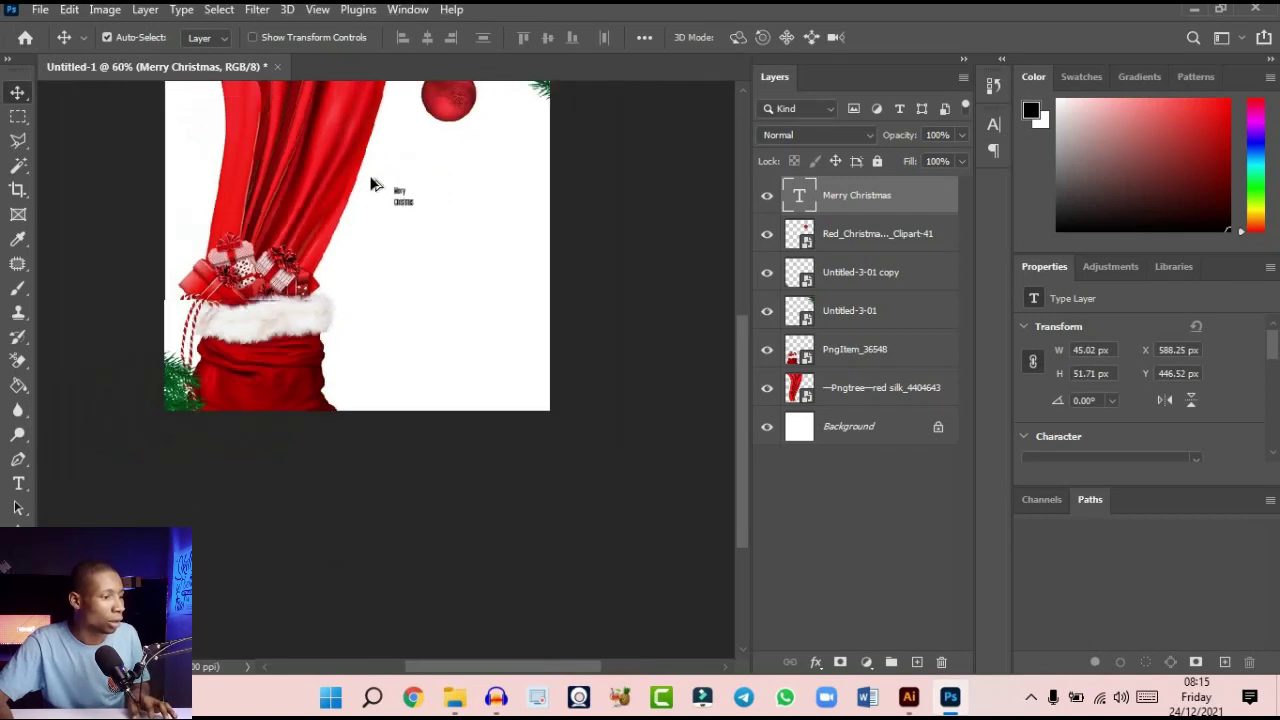
key(ctrl+t)
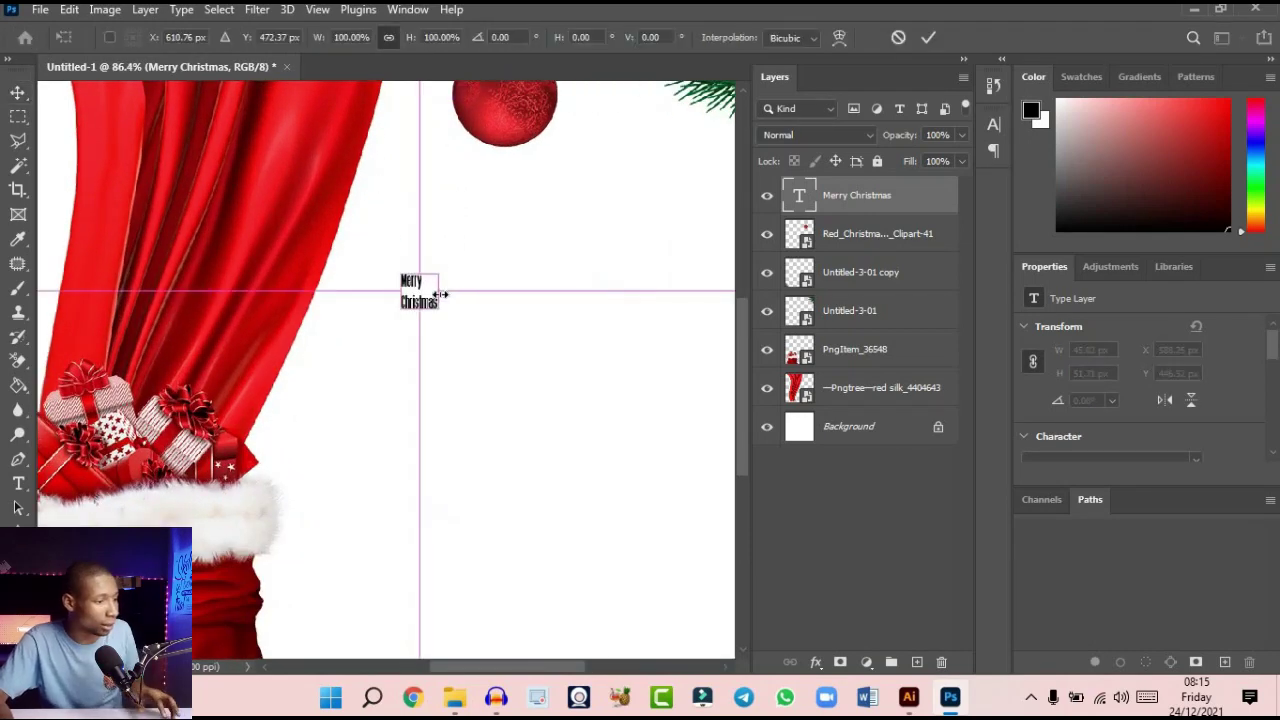
drag(436, 308, 698, 506)
drag(532, 455, 524, 449)
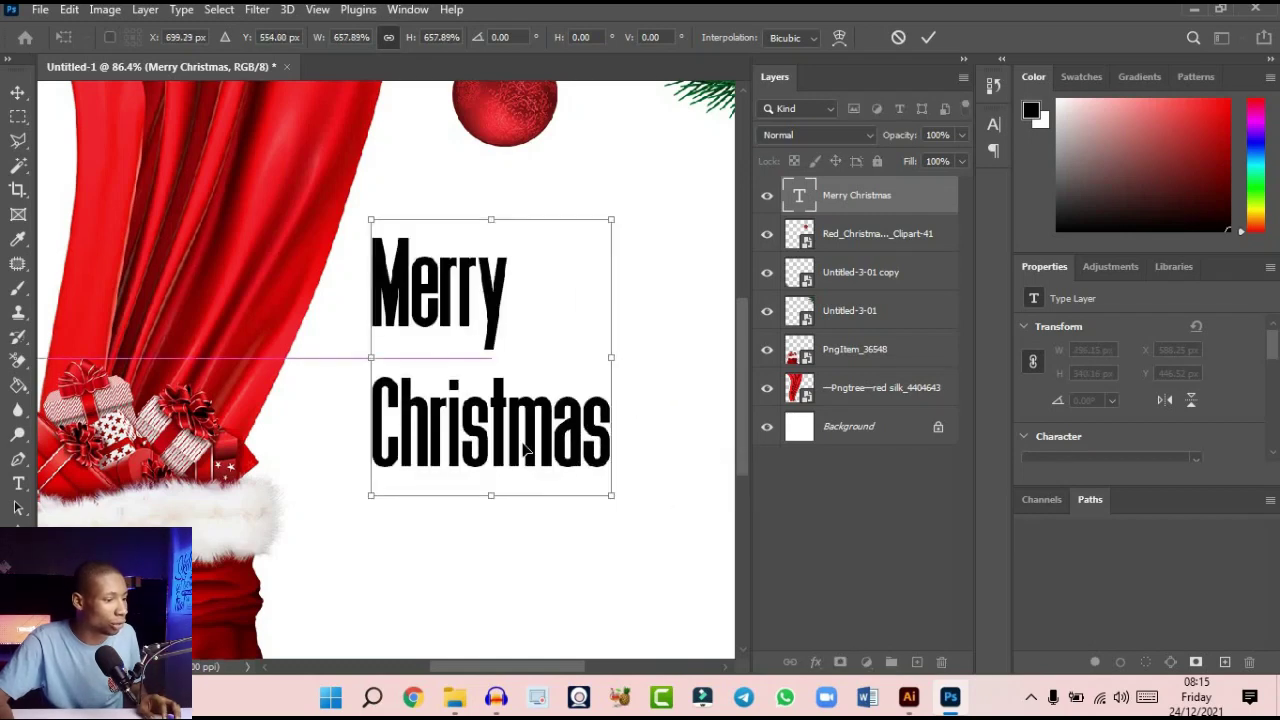
drag(542, 367, 534, 378)
scroll(534, 378, down, 5)
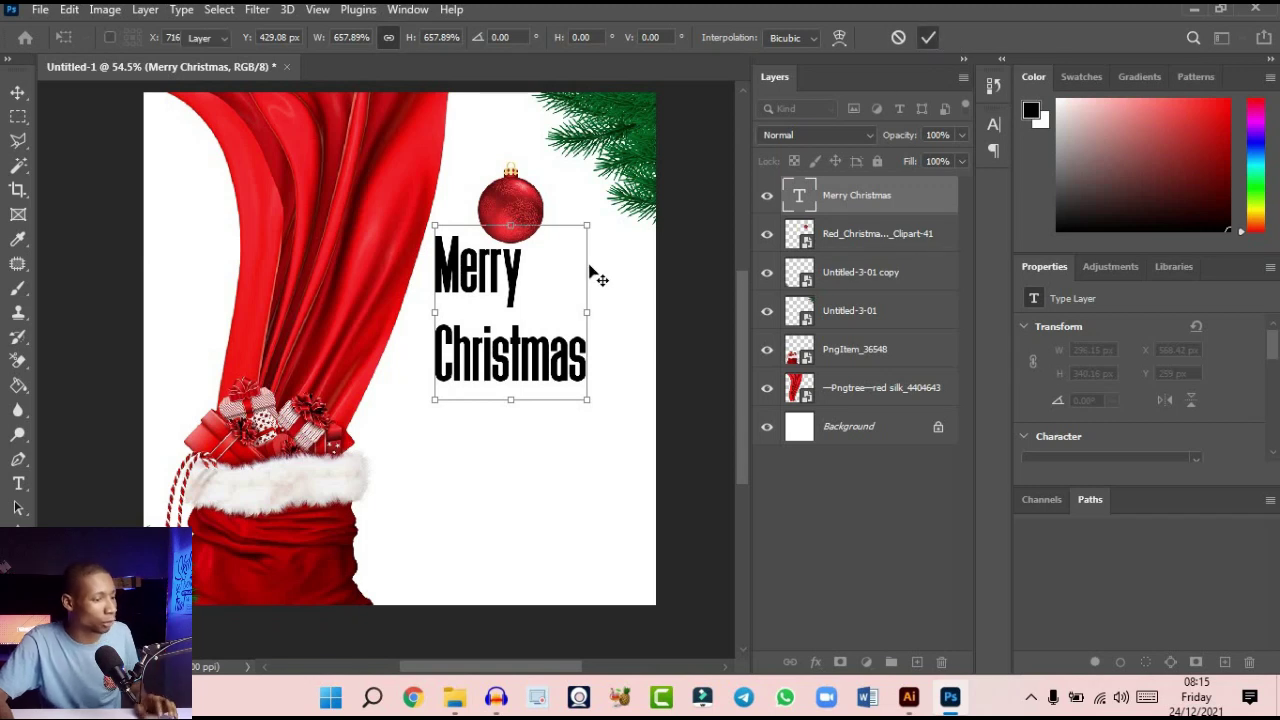
key(Return)
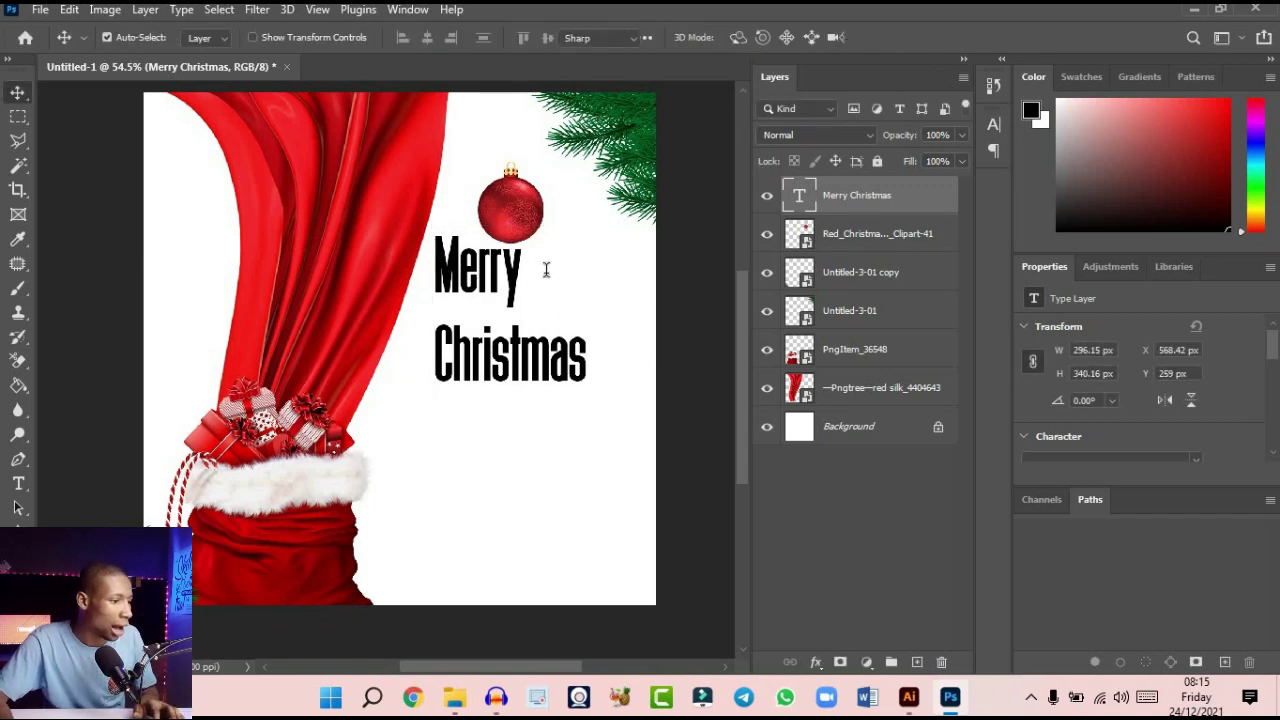
Delete "Merry" from the text so only "Christmas" remains, and move it down to about Y 476 px
double_click(546, 270)
key(BackSpace)
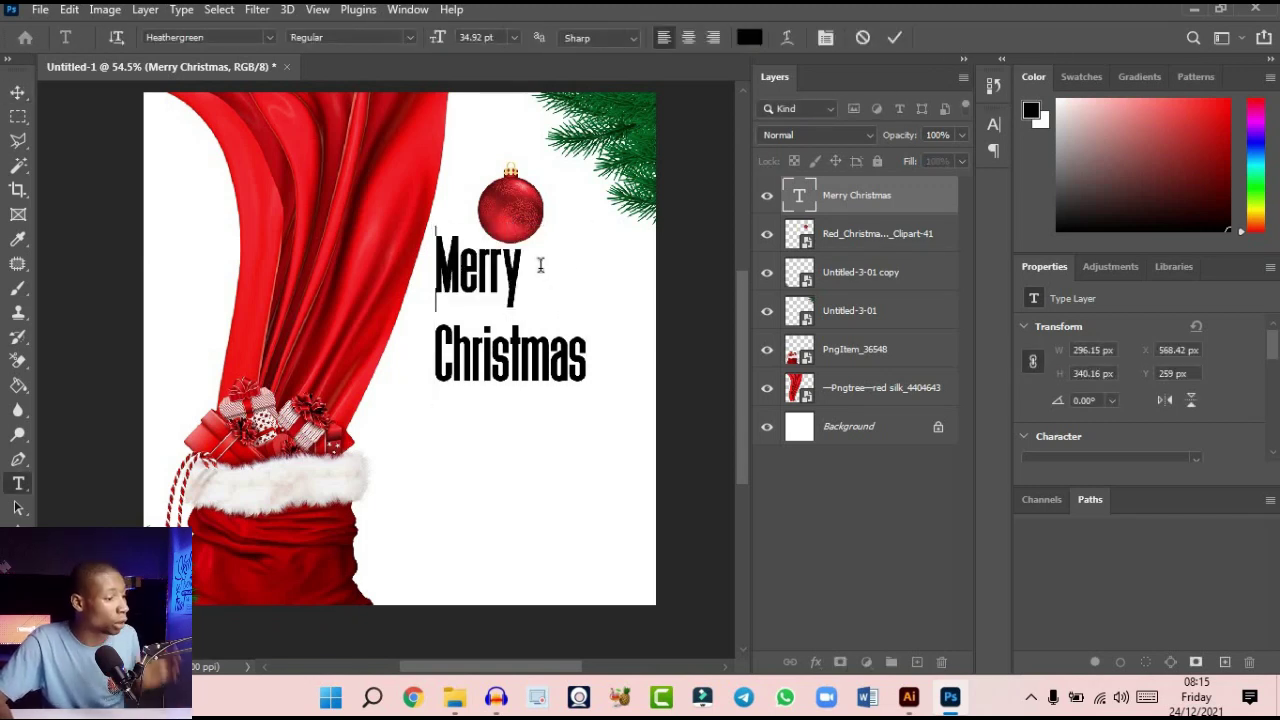
click(440, 343)
key(BackSpace)
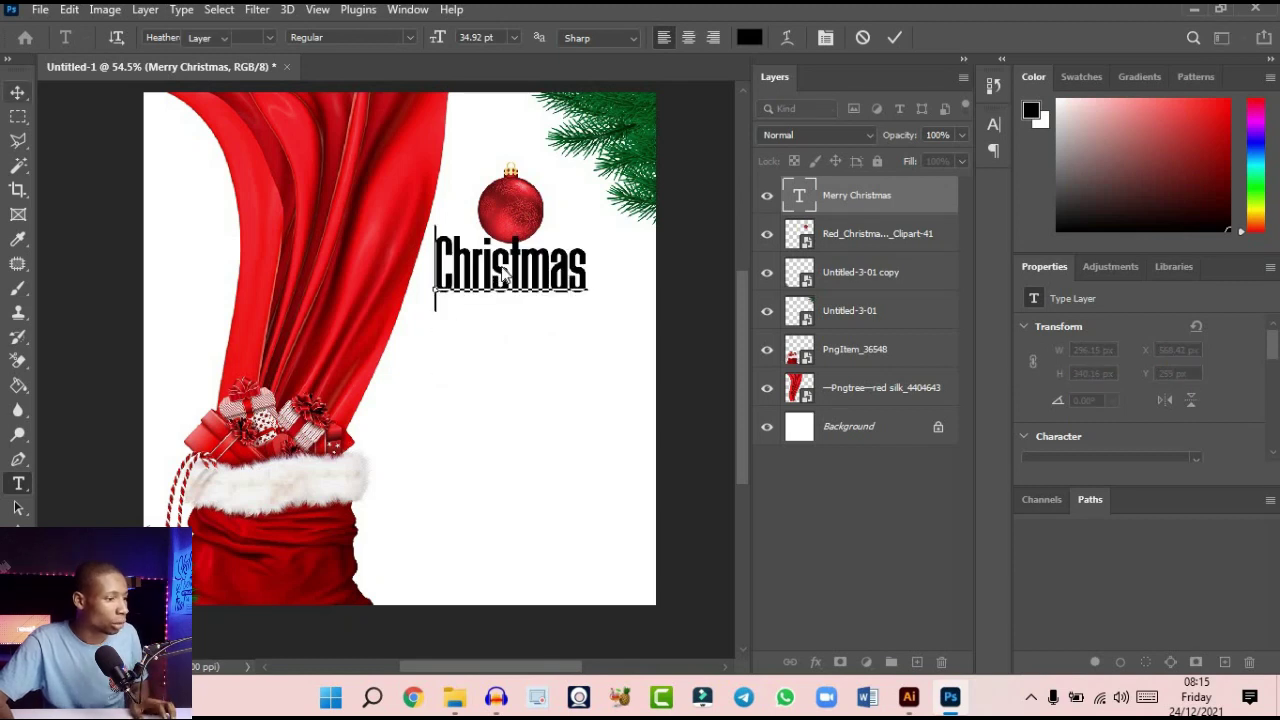
key(ctrl+Return)
drag(508, 277, 511, 380)
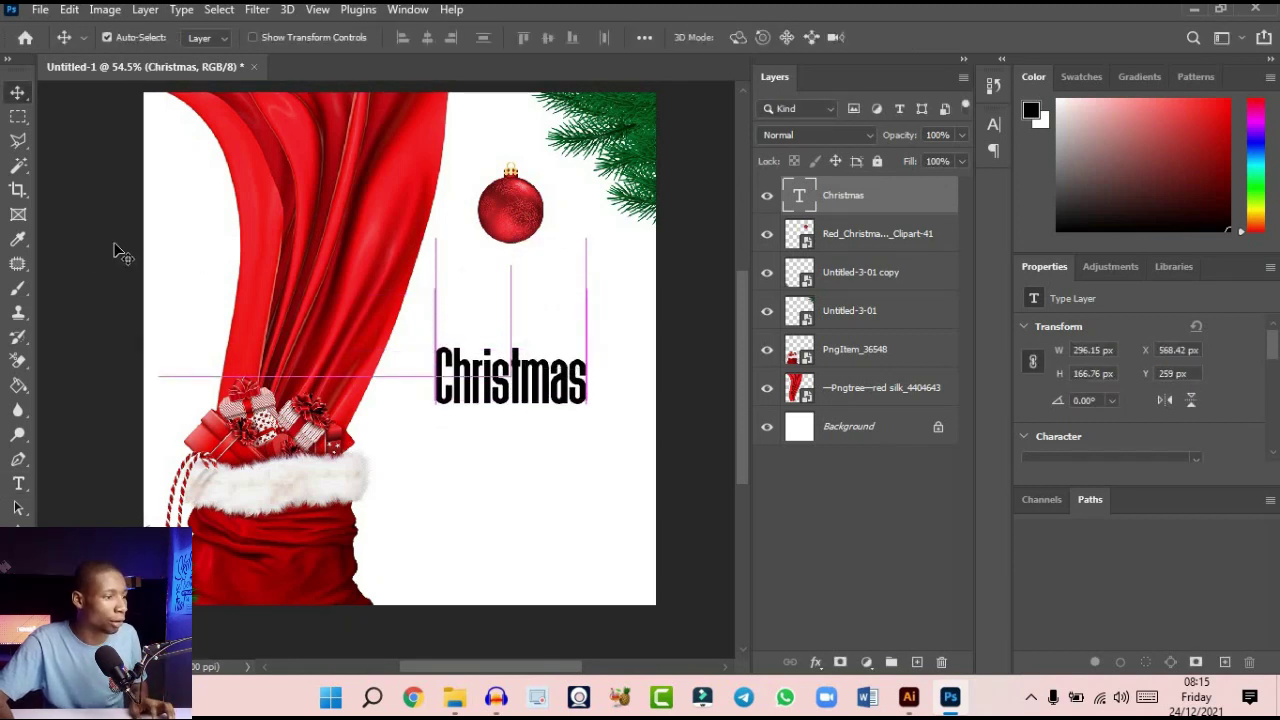
Add a separate "Merry" text layer above "Christmas" and scale it to about 725%
click(20, 486)
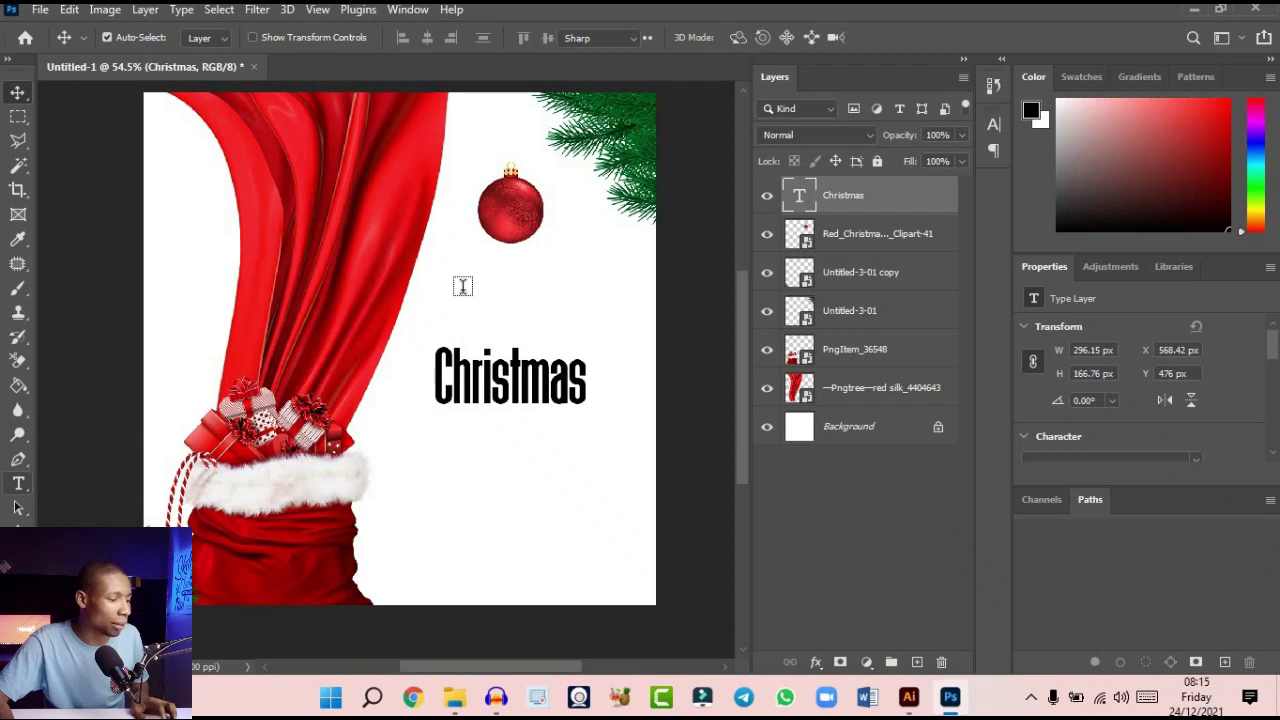
click(463, 285)
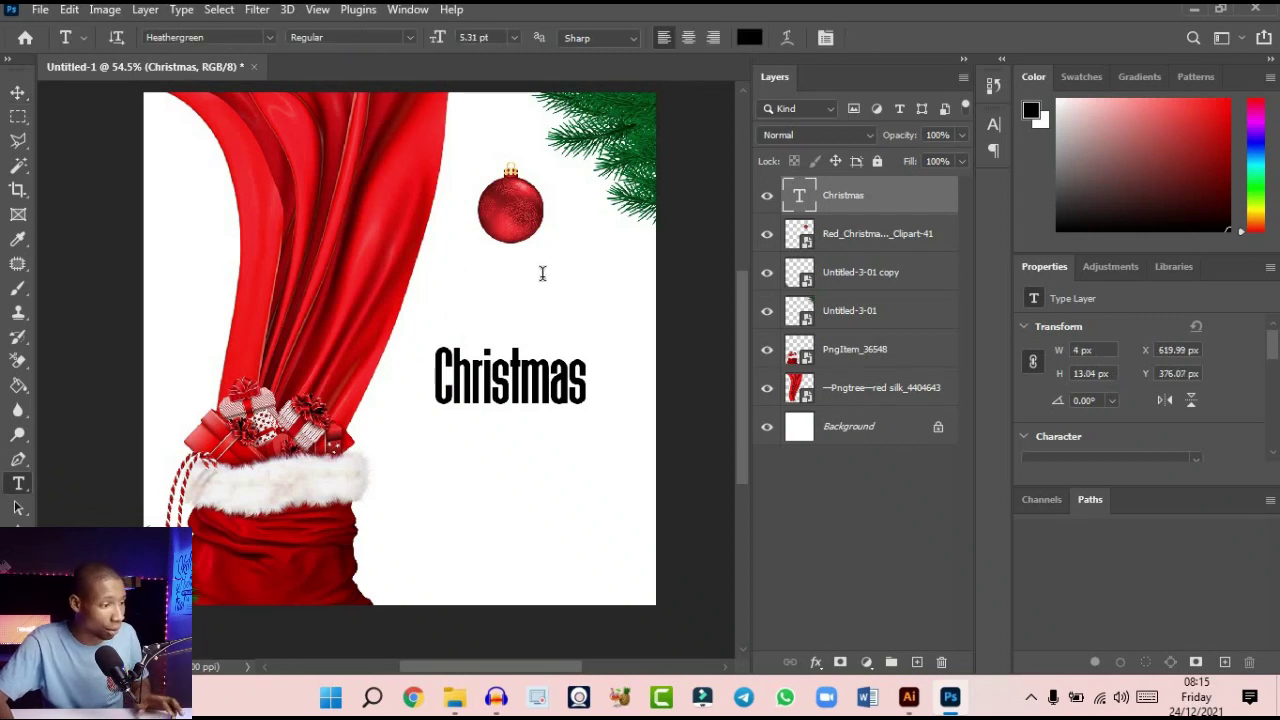
text(Merry)
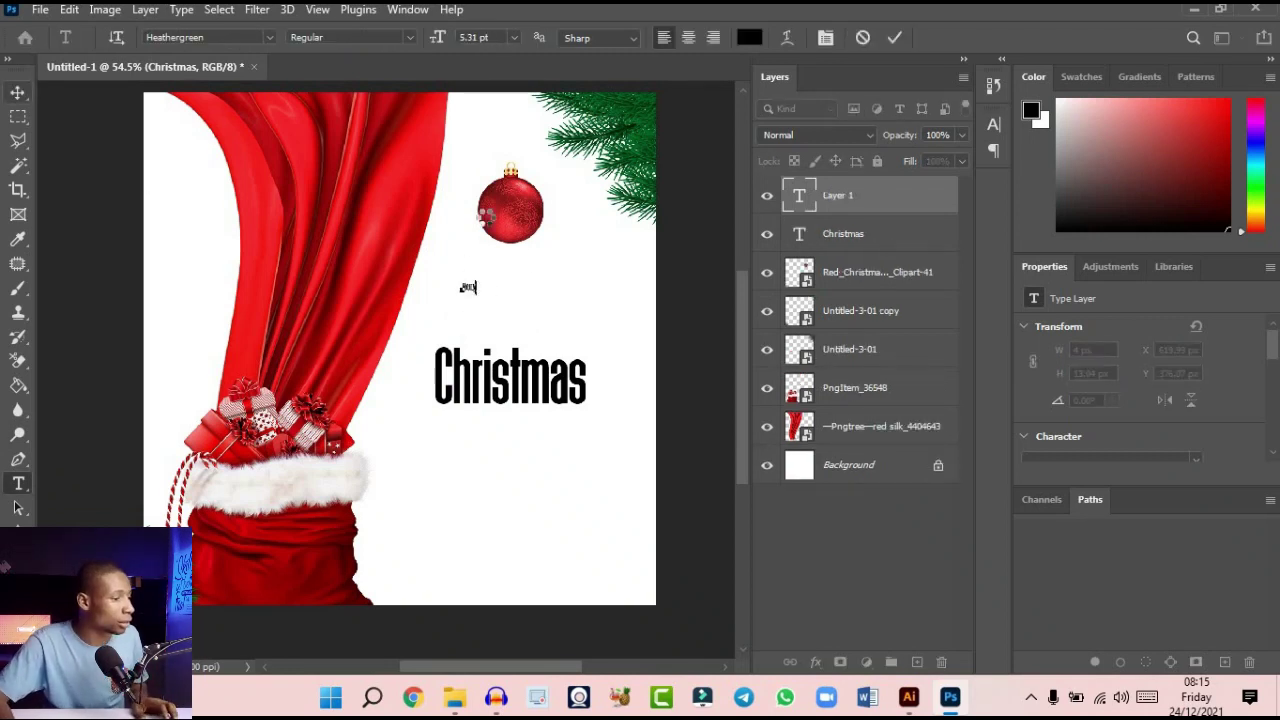
key(ctrl+t)
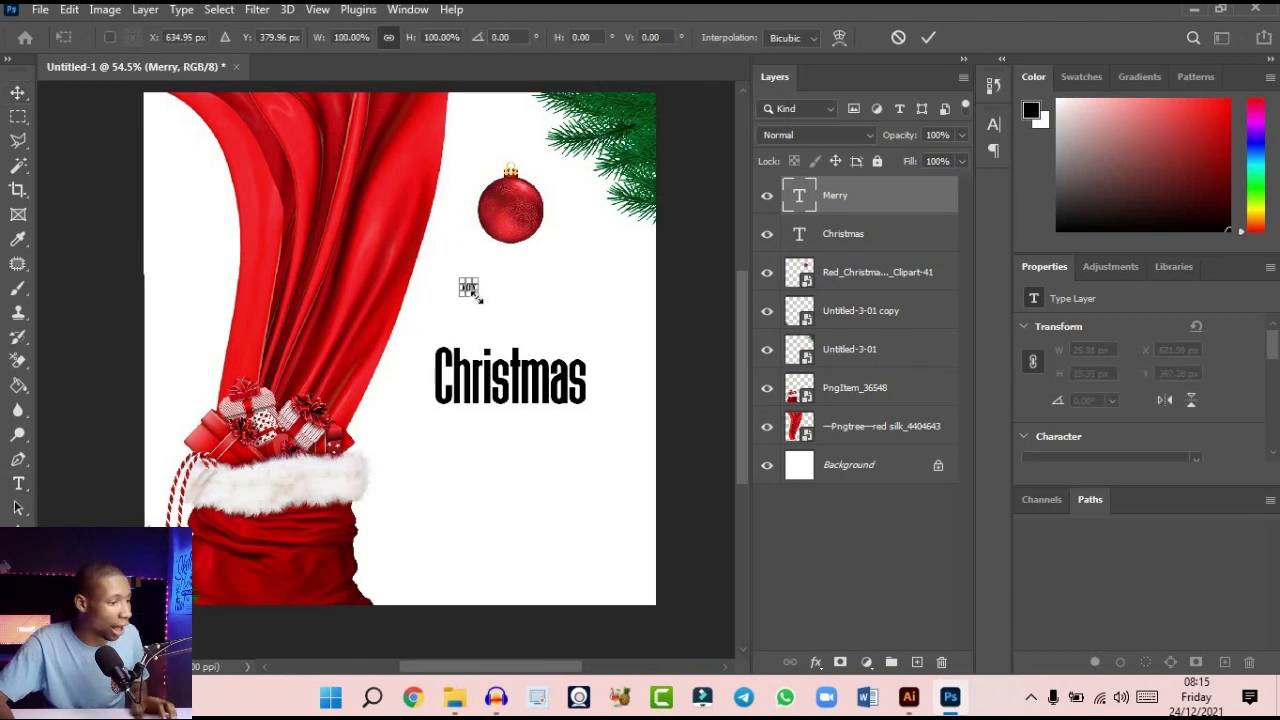
drag(477, 292, 560, 370)
key(Return)
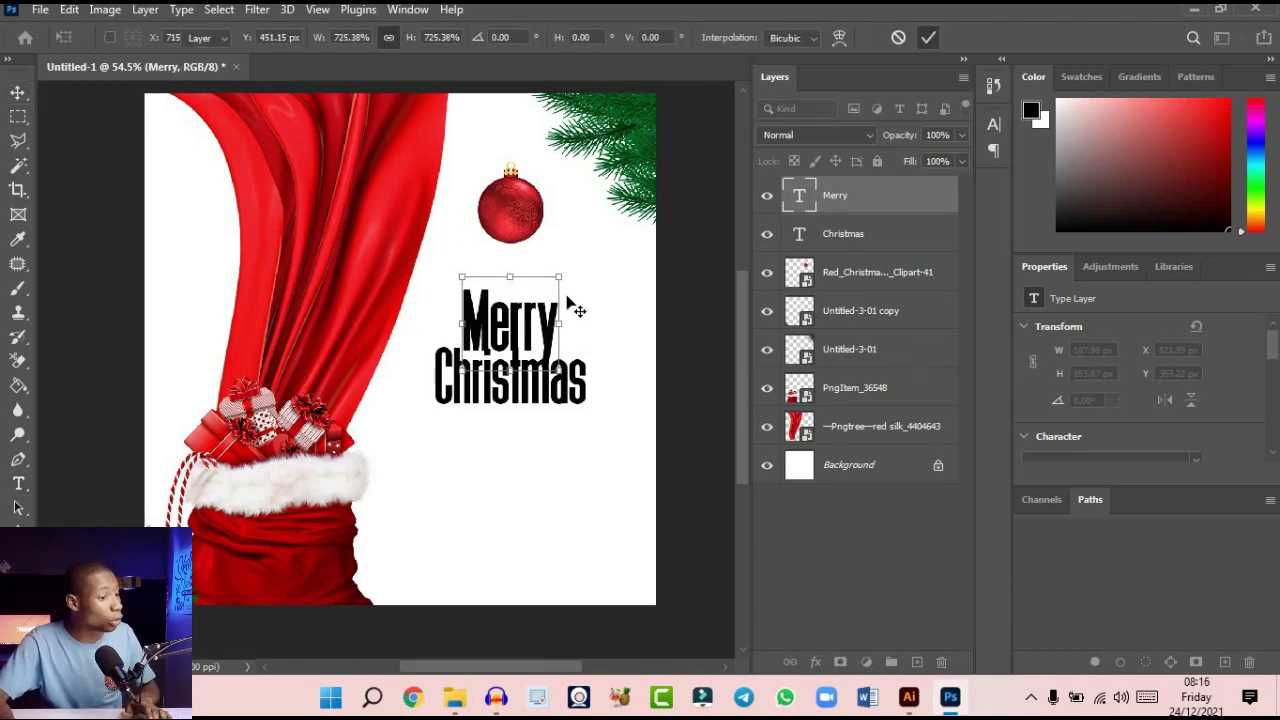
Set the font of the "Merry" text to Dark Twenty Regular
key(t)
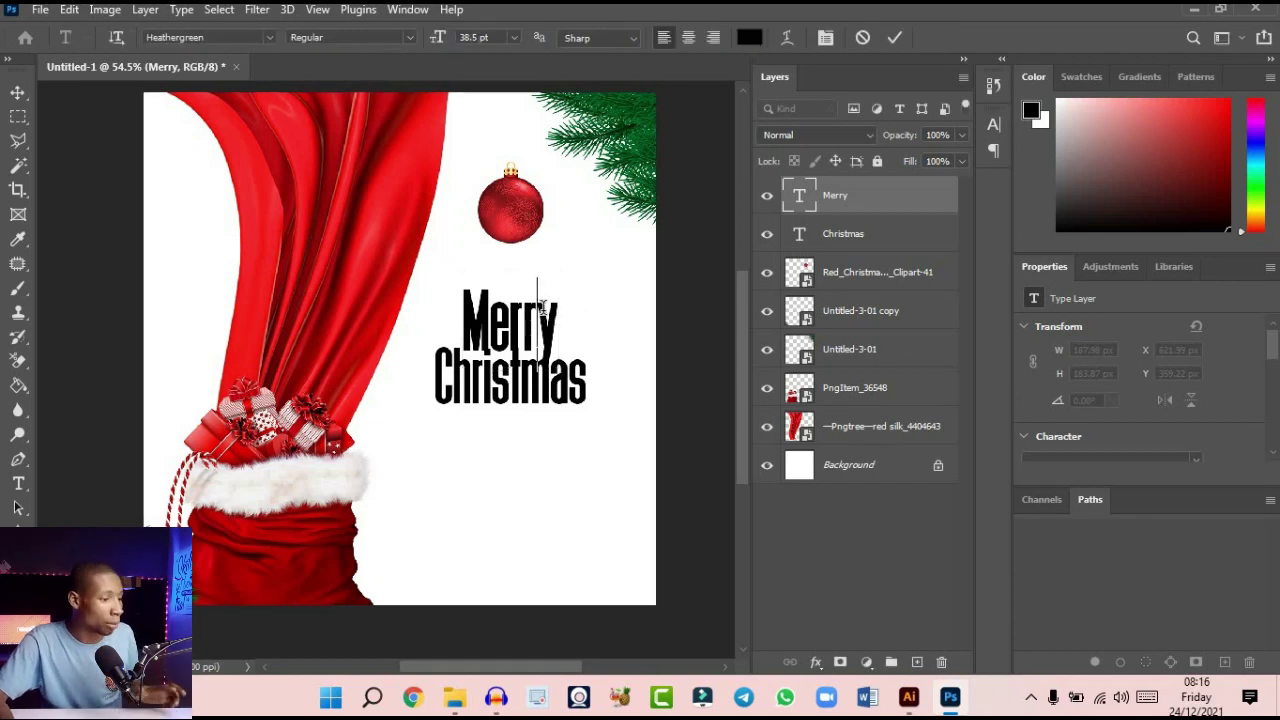
double_click(541, 300)
click(211, 39)
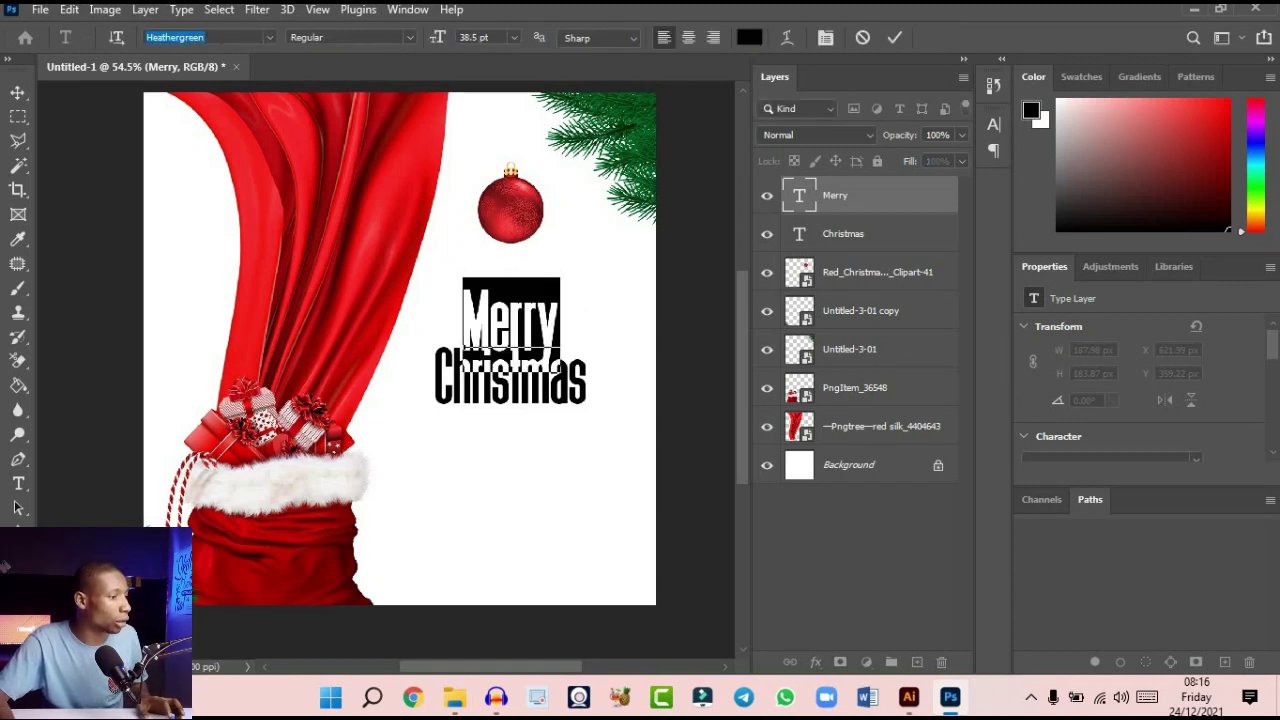
click(271, 37)
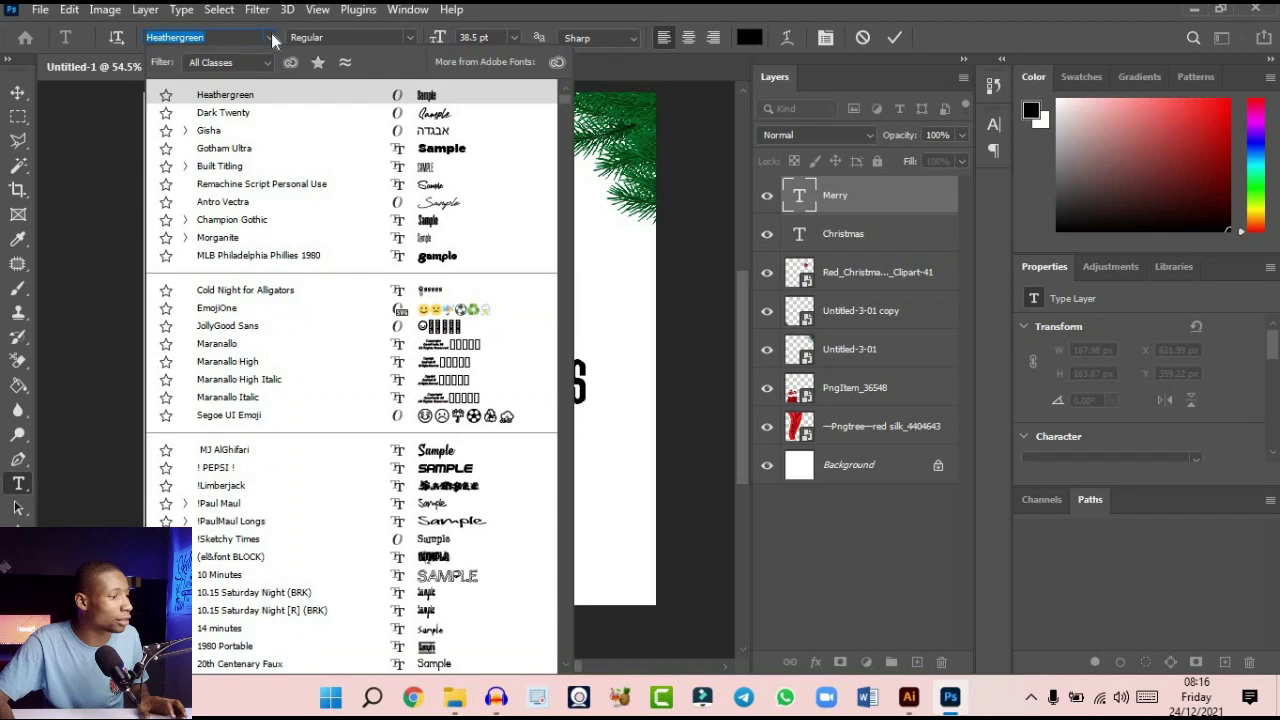
click(320, 115)
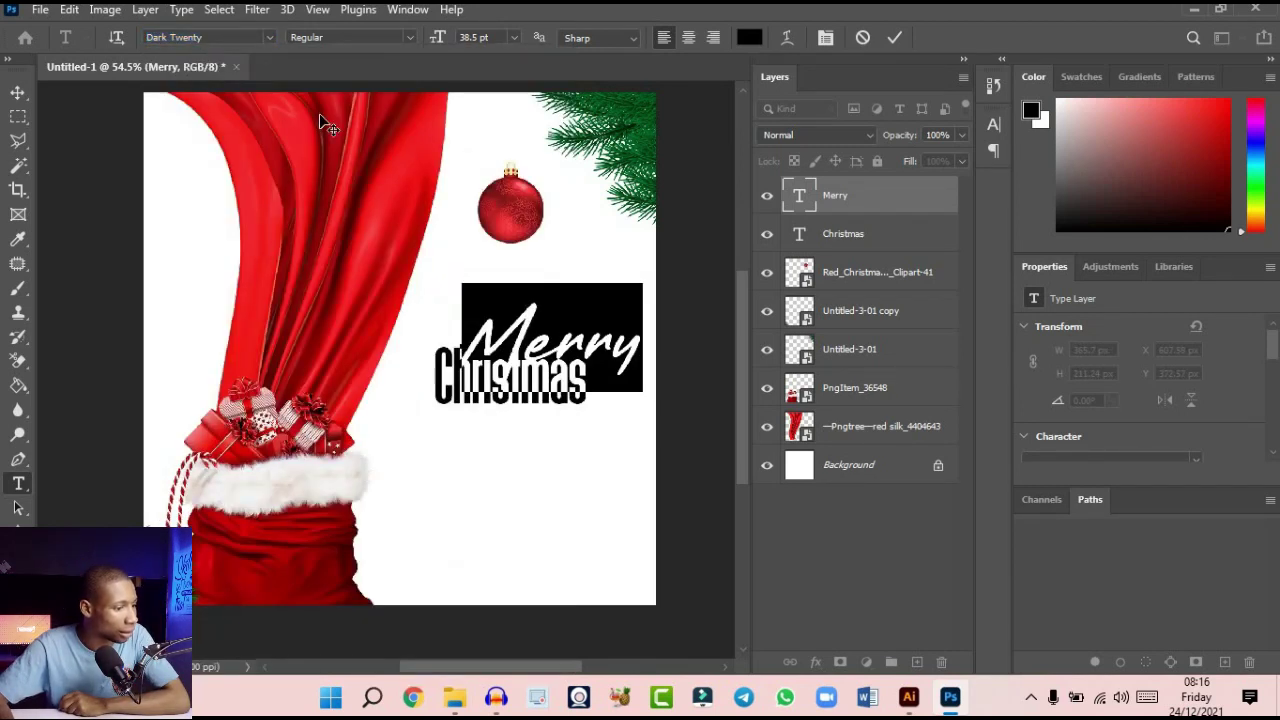
click(598, 347)
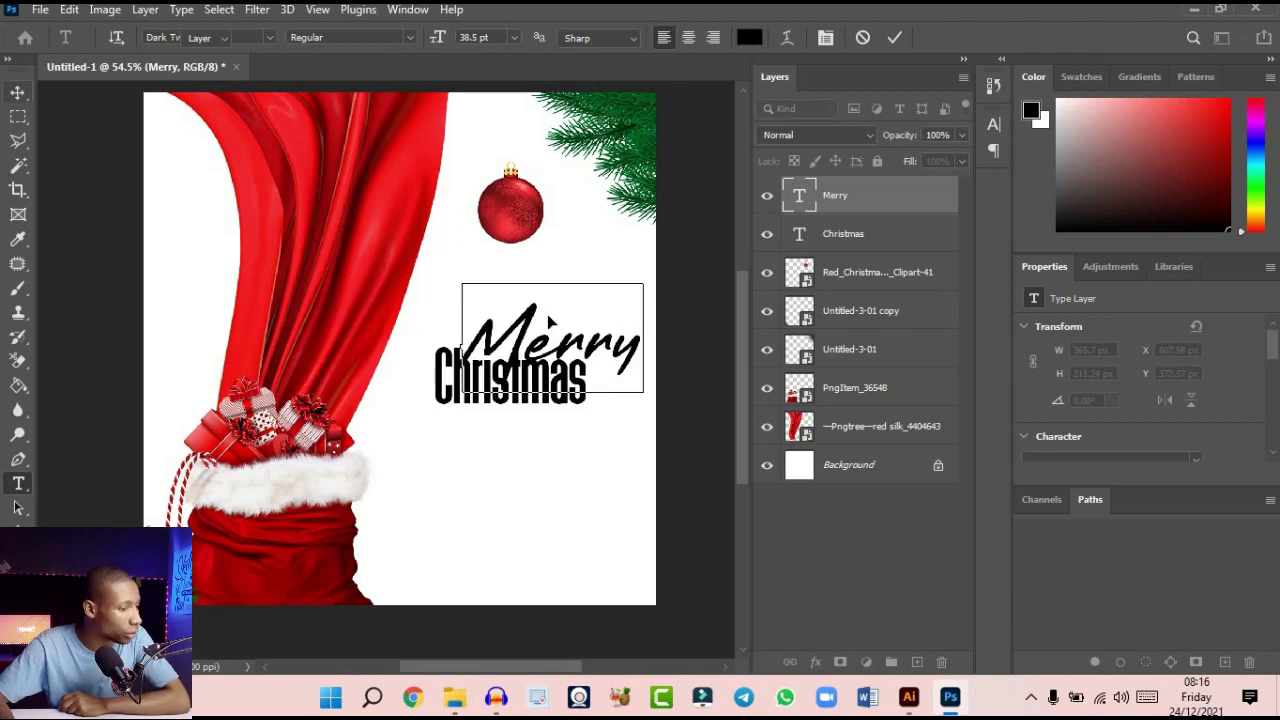
Scale the "Merry" text to about 61% and position it just above "Christmas", at about X 599 px, Y 394 px
drag(548, 317, 569, 331)
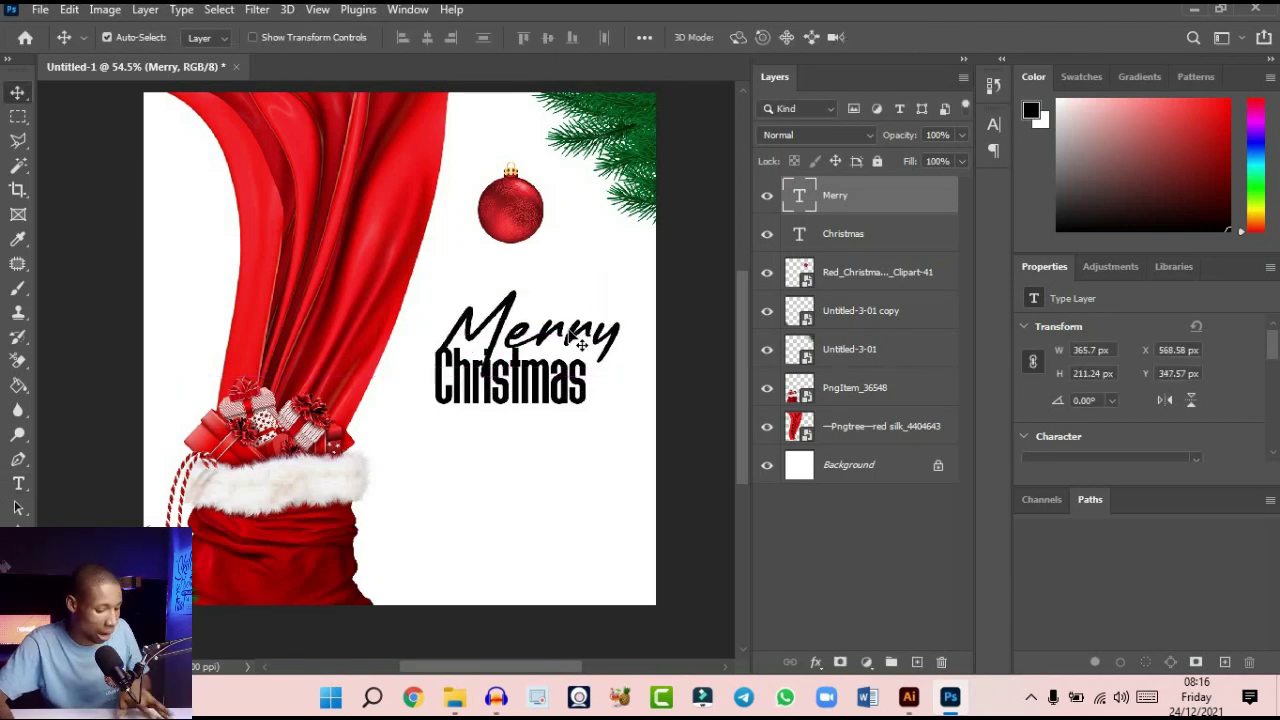
key(ctrl+t)
drag(621, 372, 522, 336)
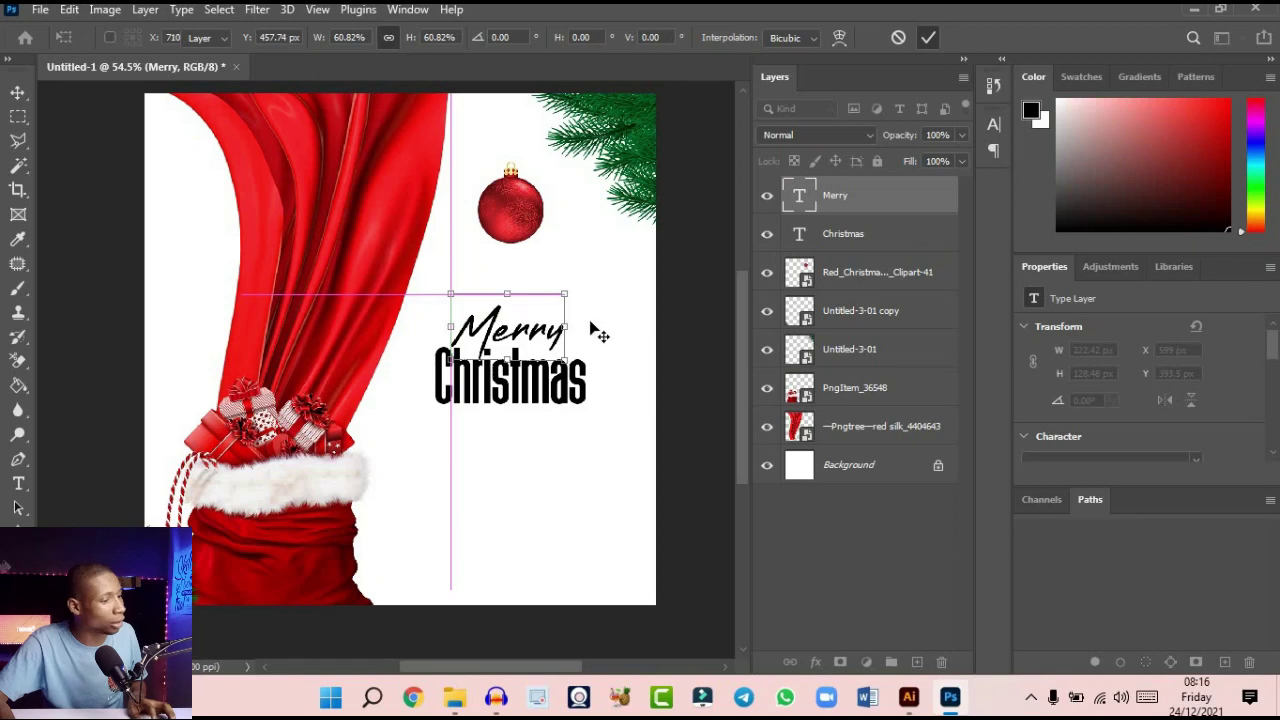
key(Return)
scroll(588, 338, down, 2)
scroll(586, 344, up, 3)
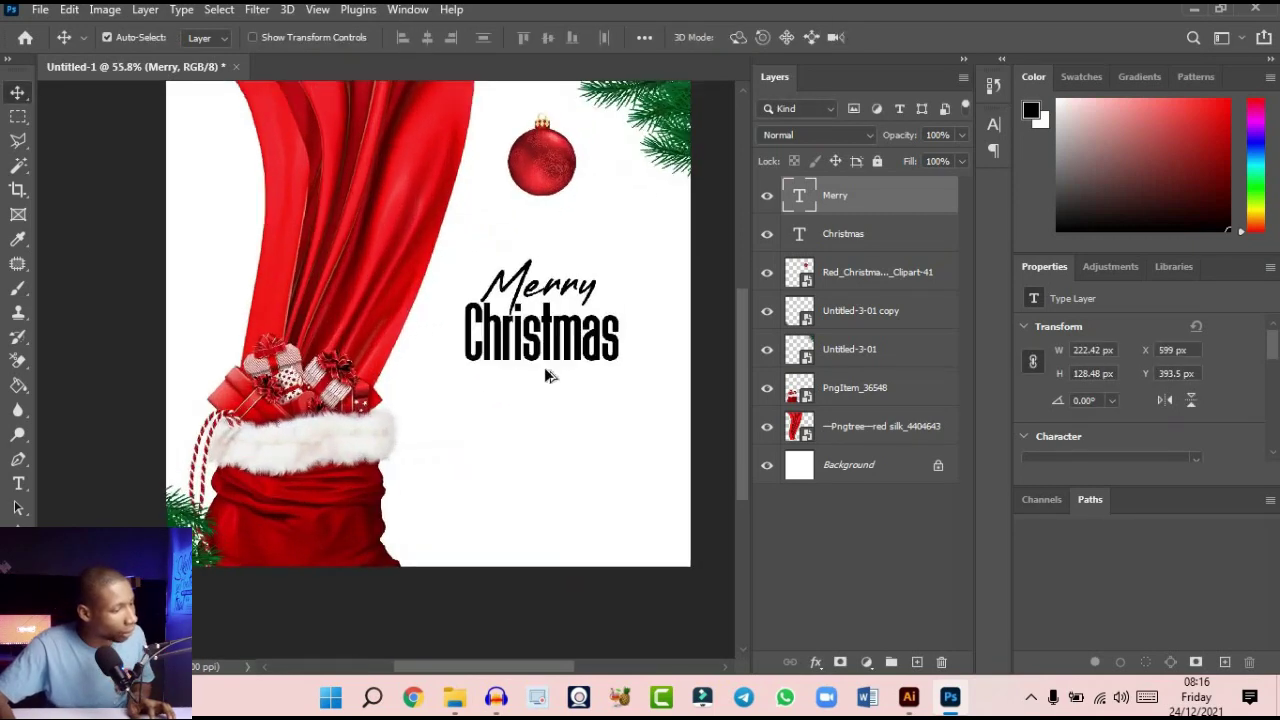
scroll(580, 345, down, 3)
scroll(575, 345, up, 2)
scroll(575, 345, up, 2)
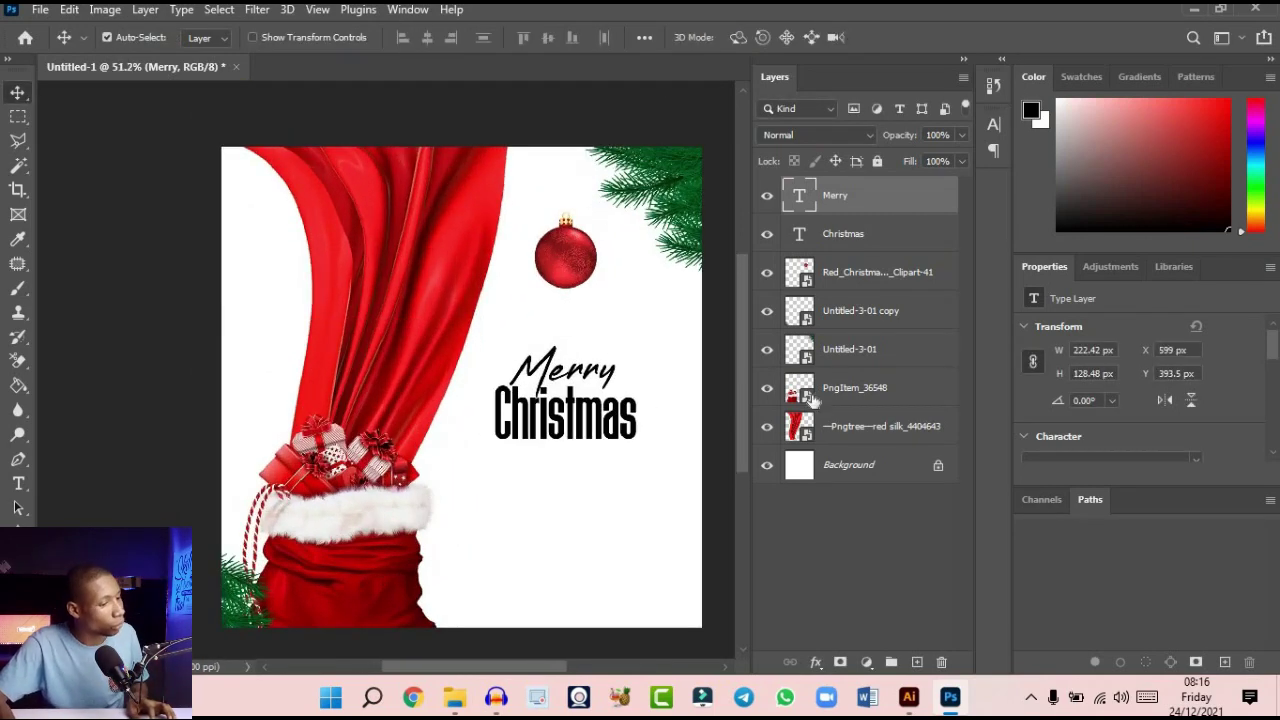
Scale the "Merry" and "Christmas" layers together to about 123% and move them up to about X 560 px, Y 311 px
ctrl+click(854, 226)
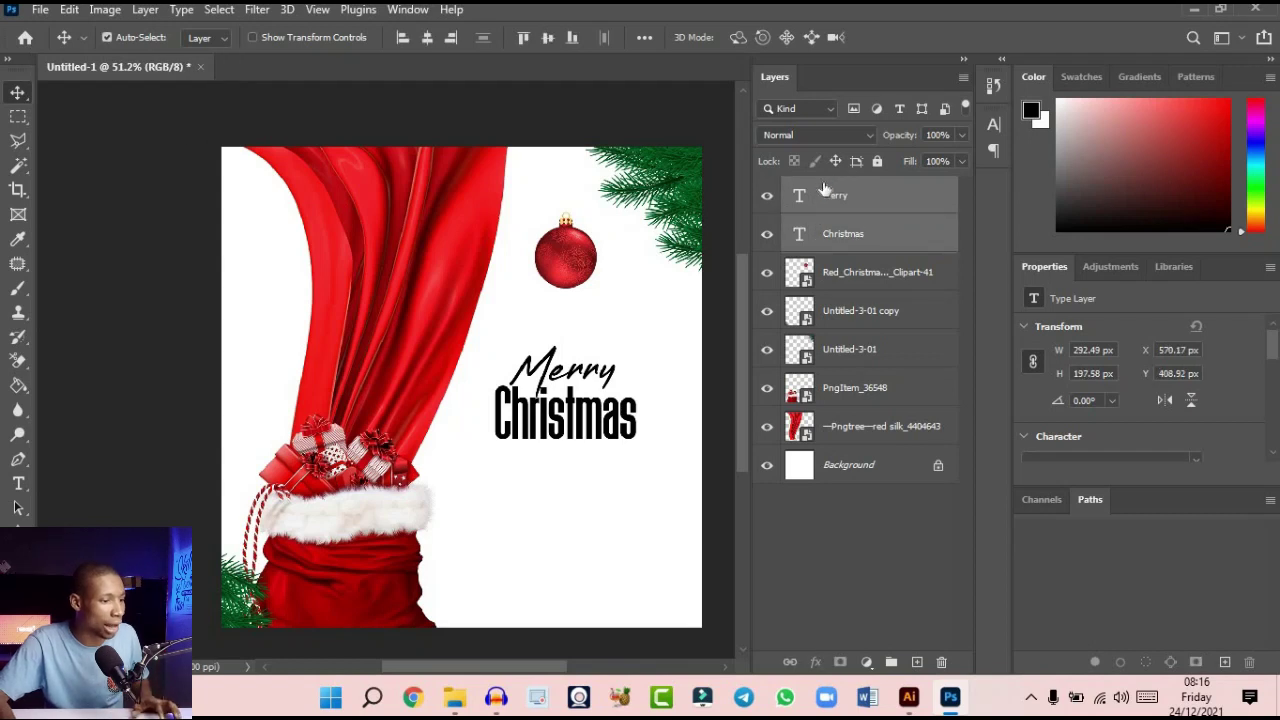
key(ctrl+t)
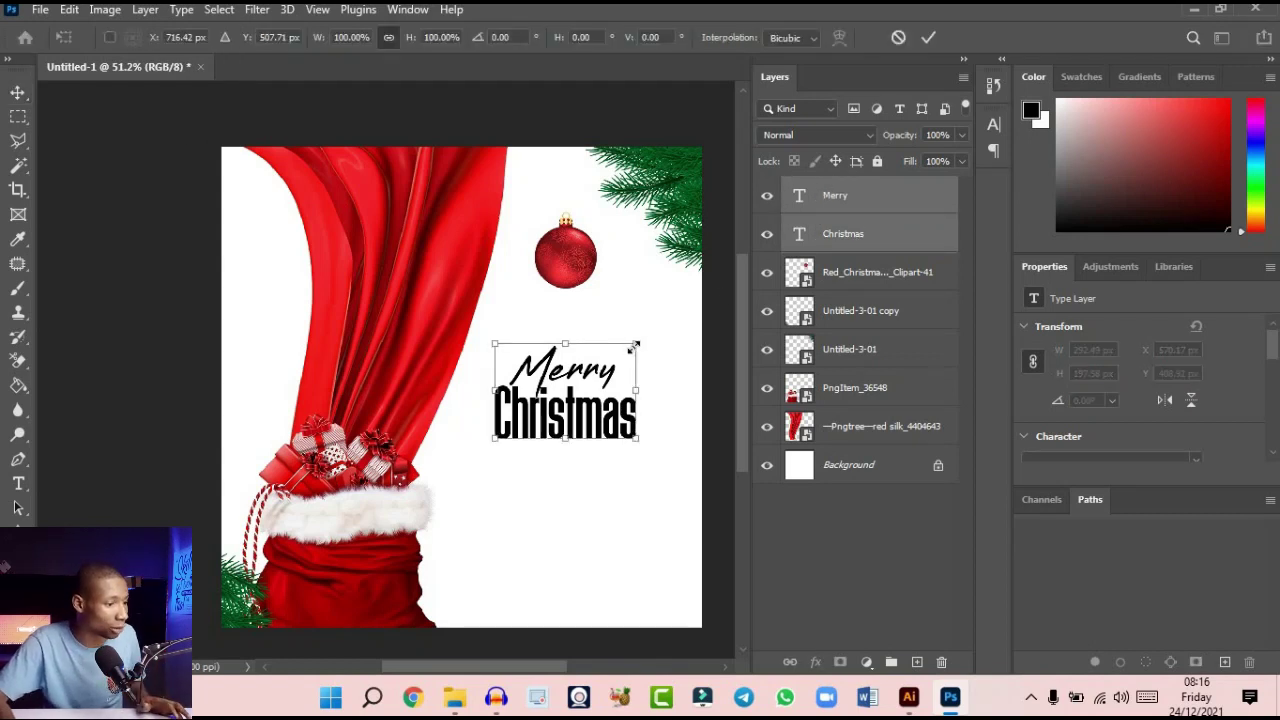
drag(633, 346, 669, 321)
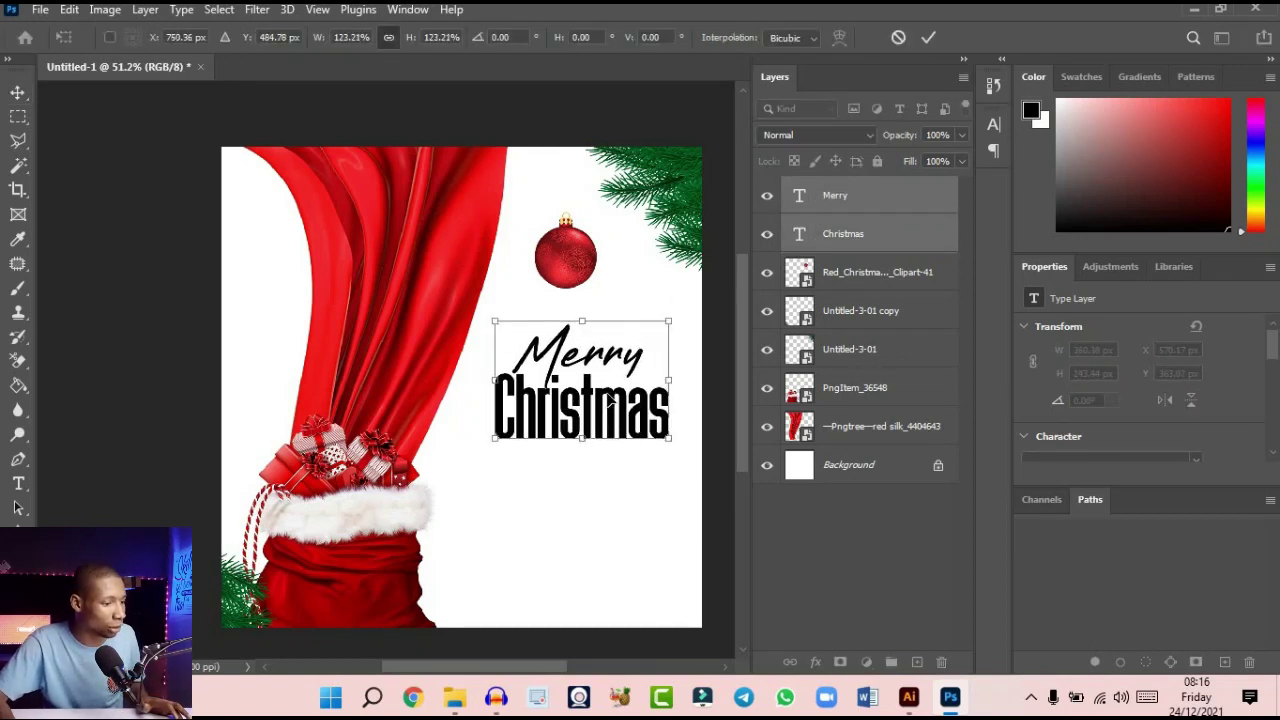
drag(611, 402, 604, 393)
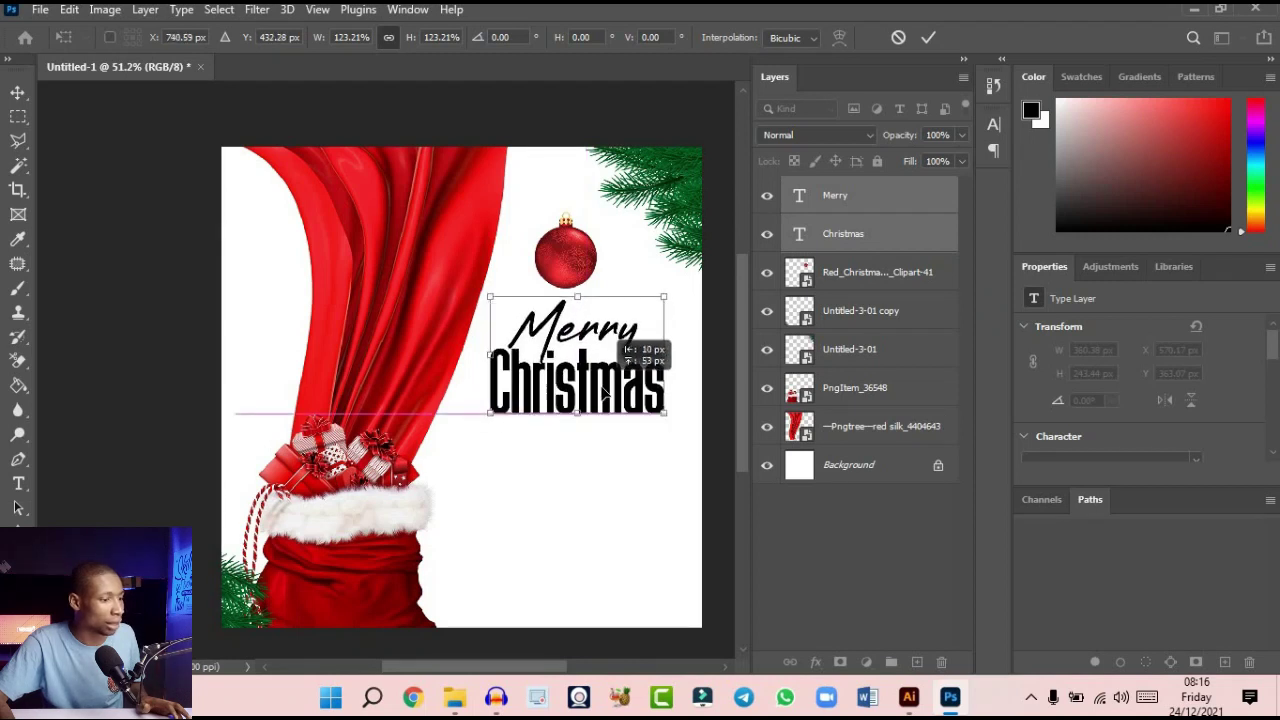
key(Return)
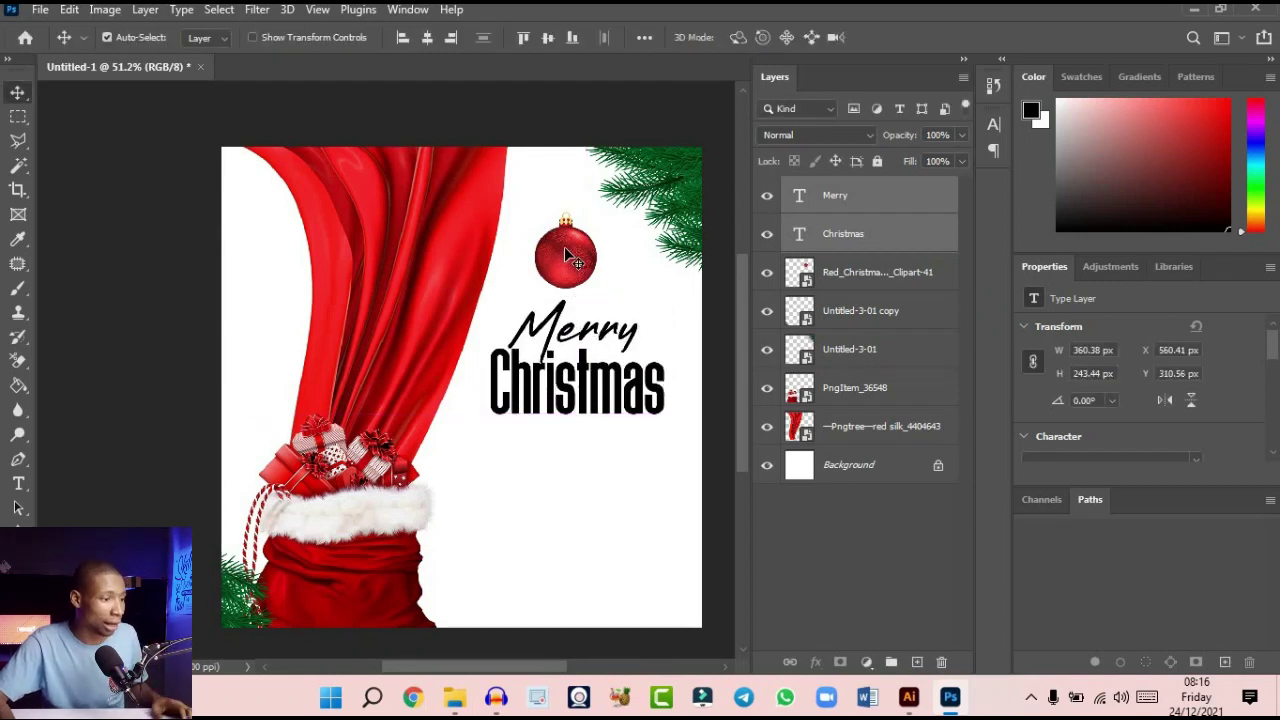
Move the Christmas ball to X 676 px, Y 135 px, centred above the "Merry Christmas" text
drag(565, 250, 568, 266)
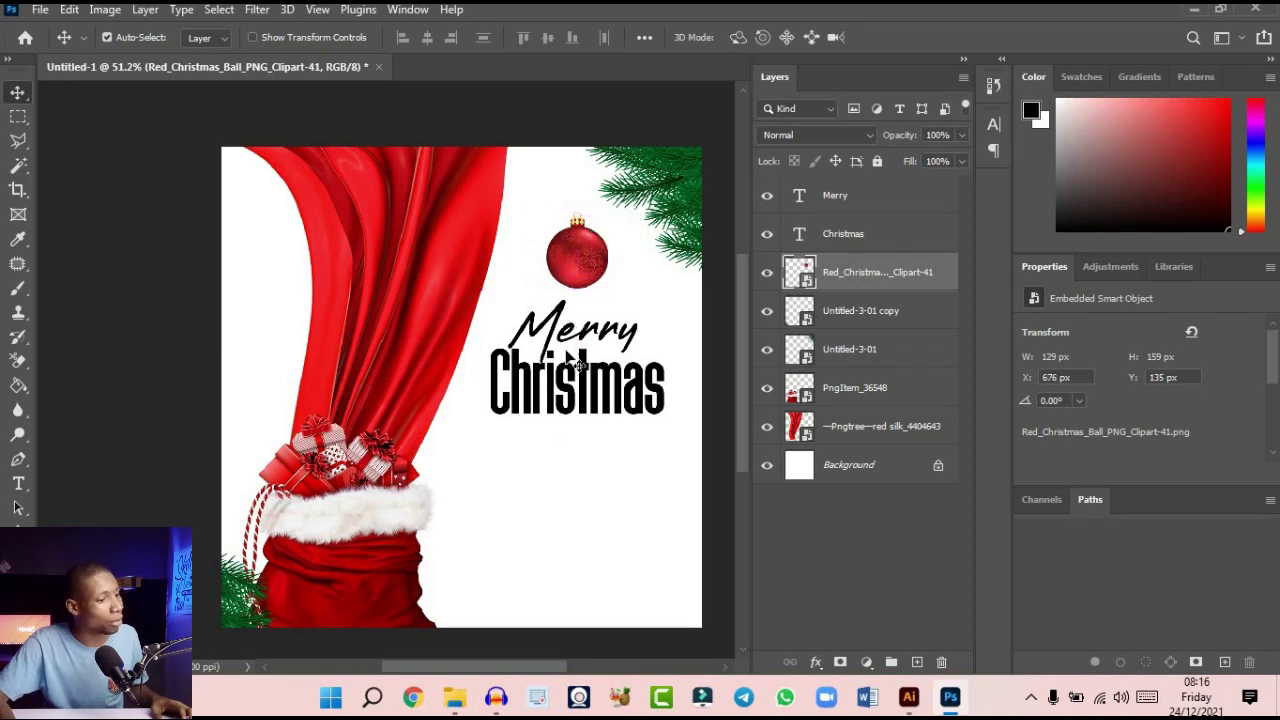
alt+scroll(558, 300, down, 5)
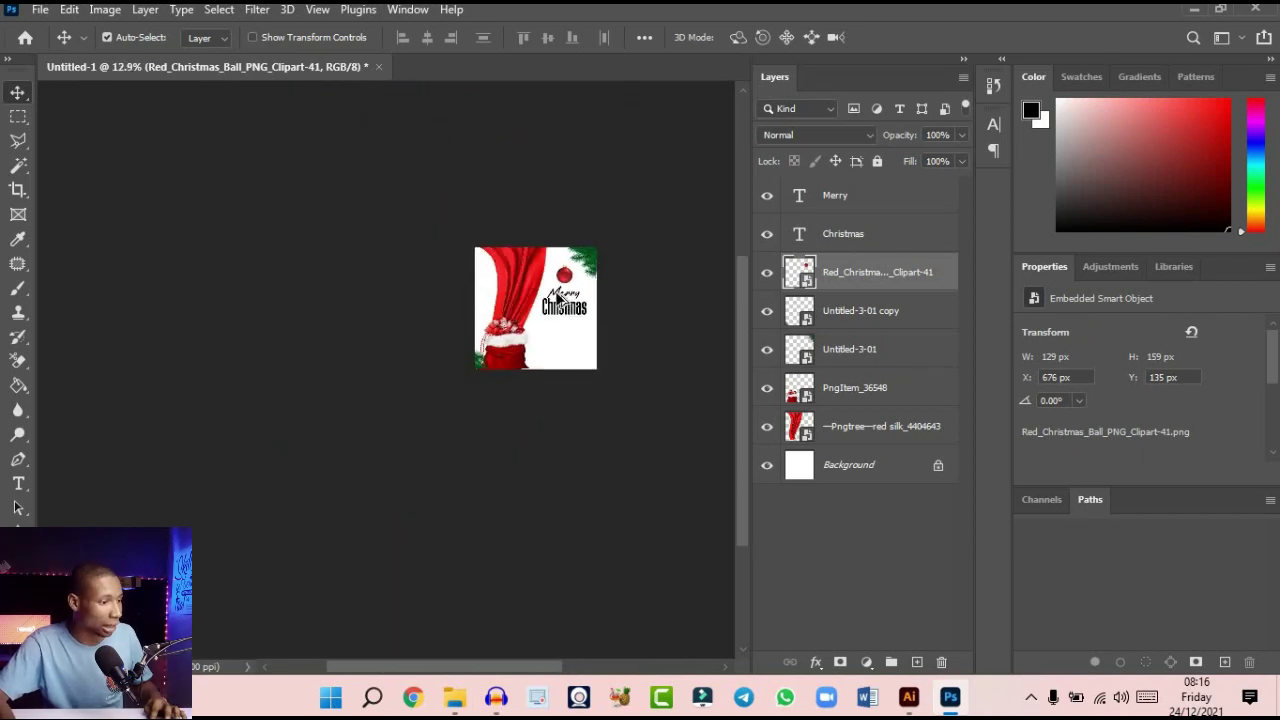
scroll(558, 298, up, 4)
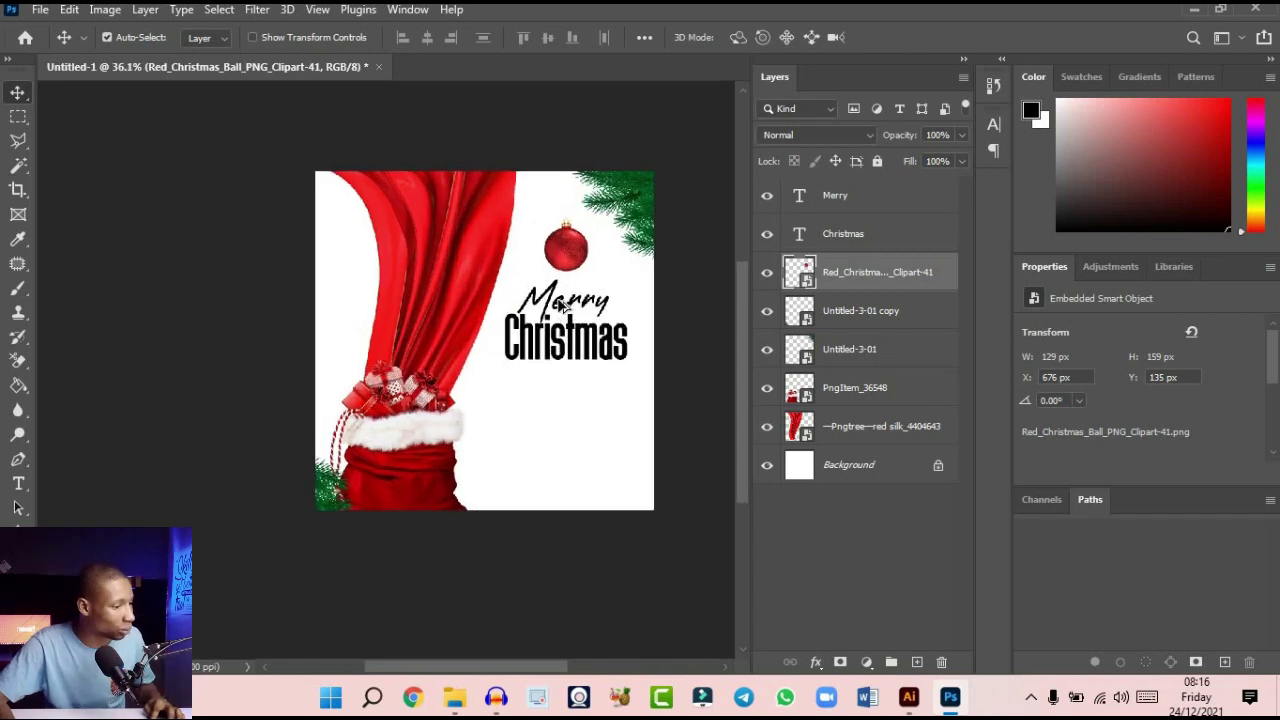
scroll(572, 302, up, 1)
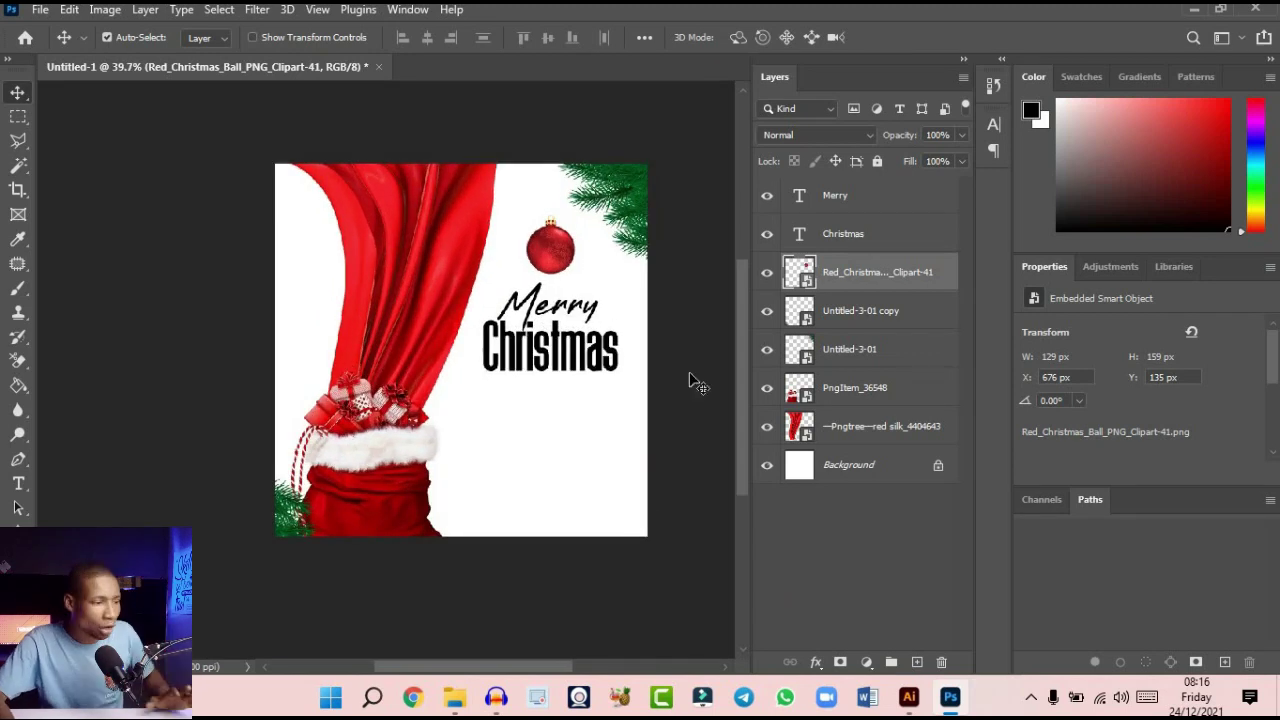
Unlock the Background layer and add a Gradient Overlay layer style to it
click(890, 465)
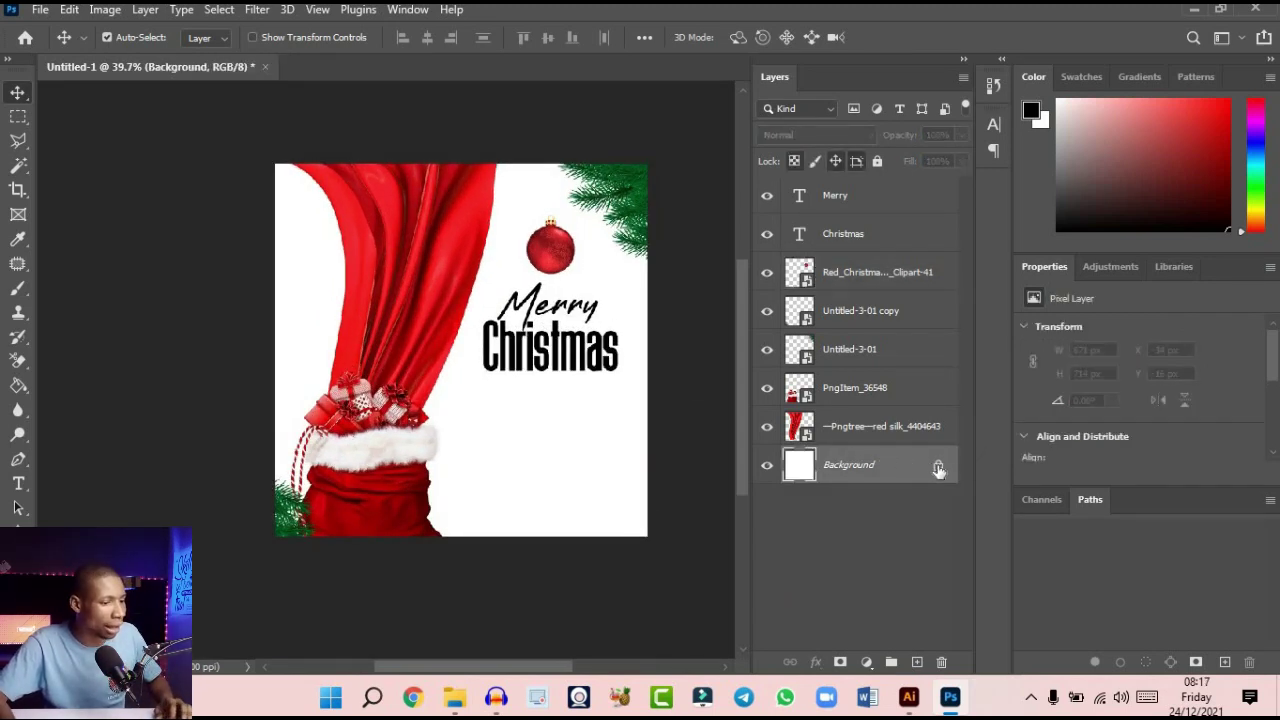
click(938, 468)
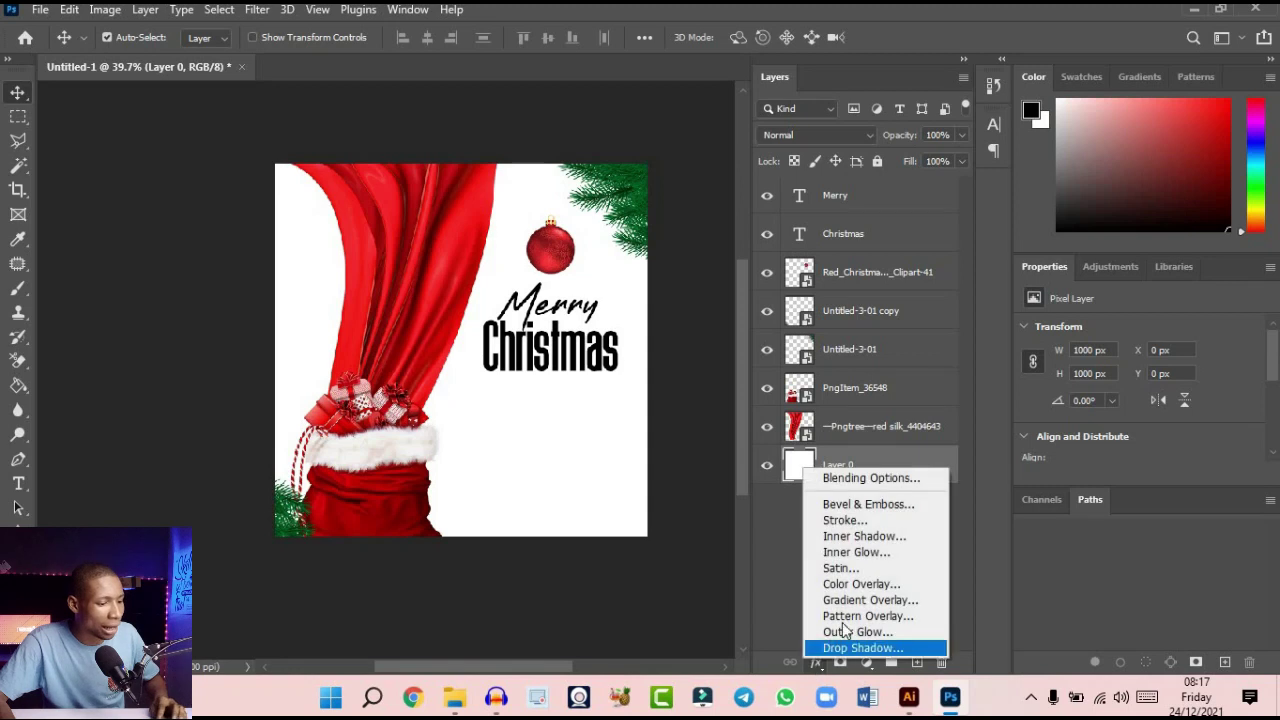
click(853, 602)
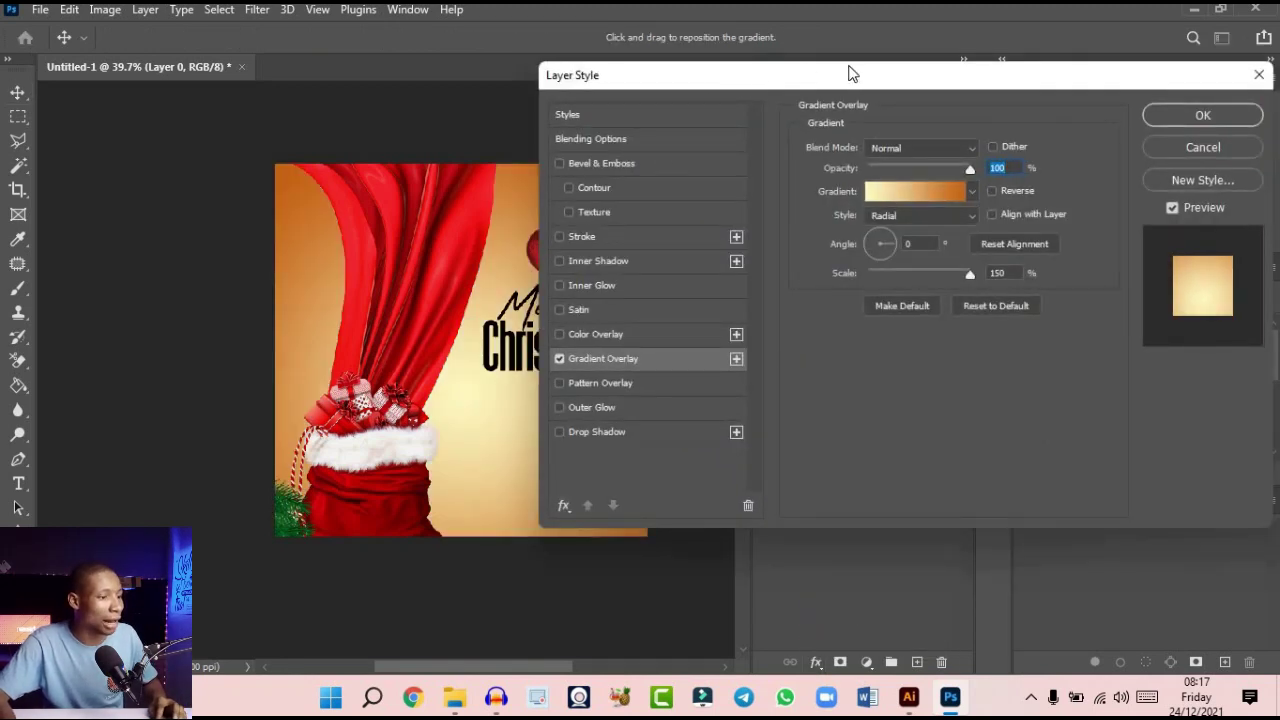
drag(850, 73, 986, 61)
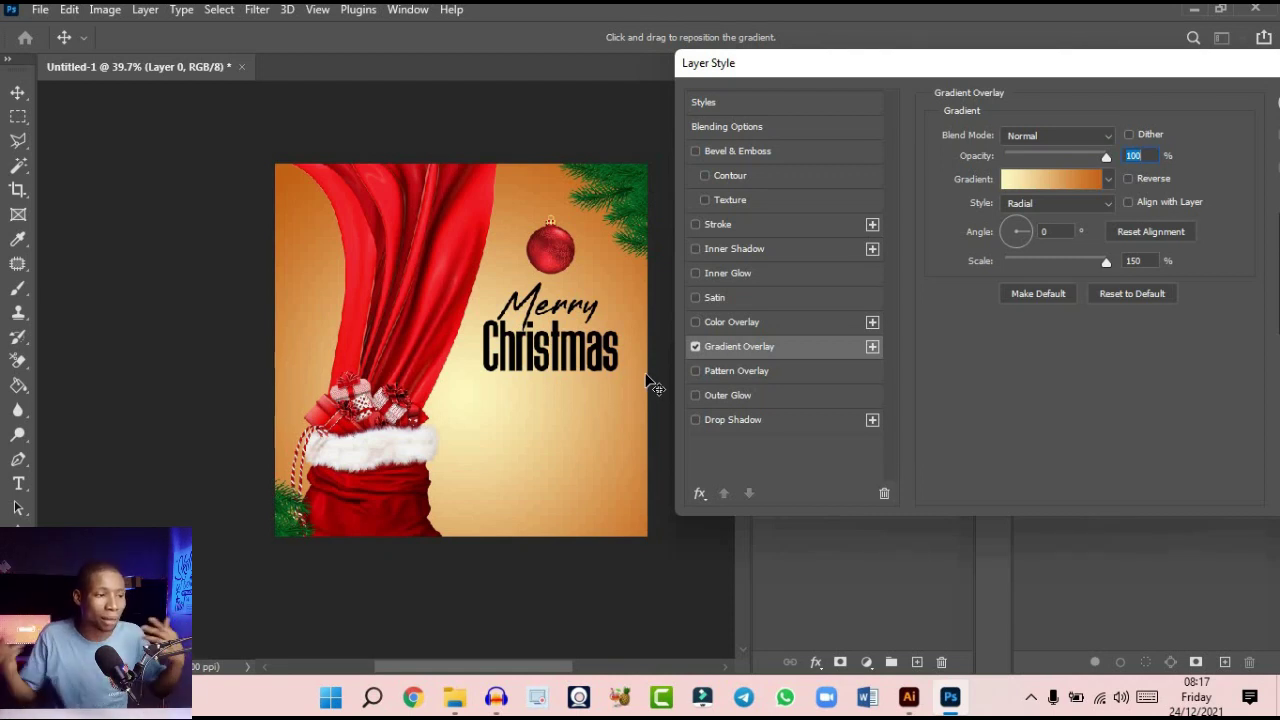
Set the overlay gradient's starting colour stop to white, ffffff
click(1041, 175)
double_click(866, 378)
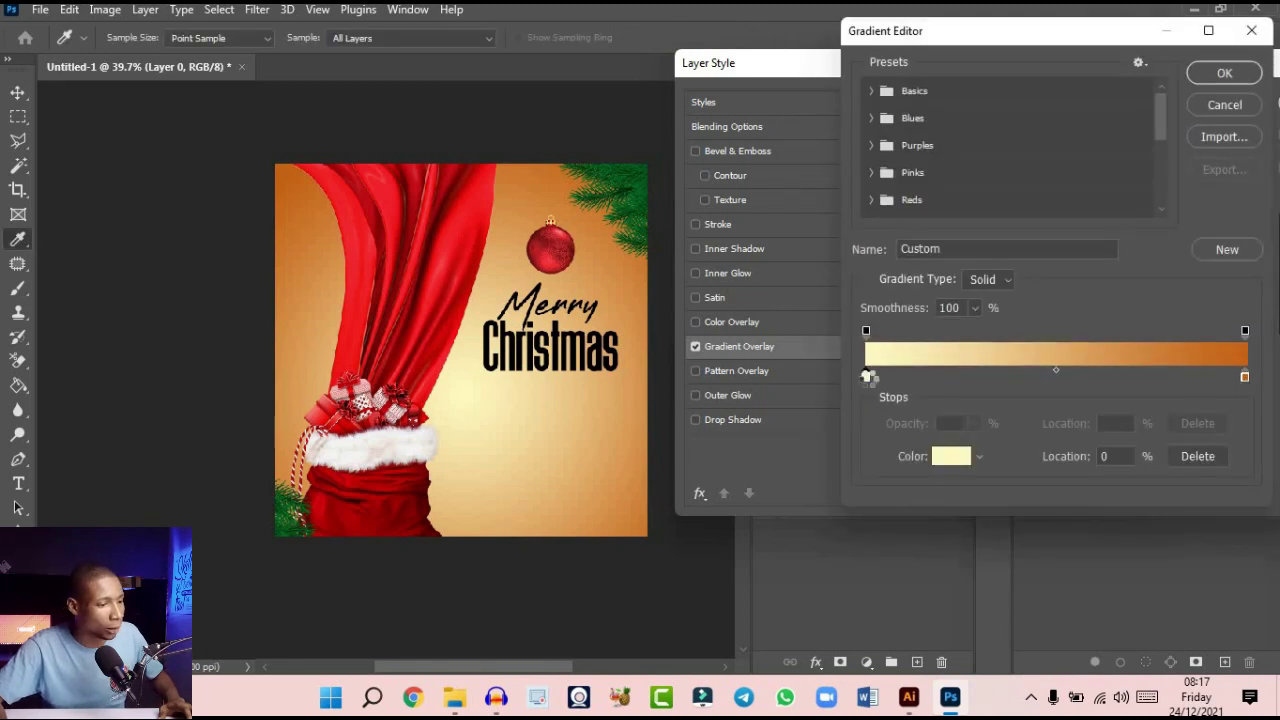
drag(769, 226, 498, 56)
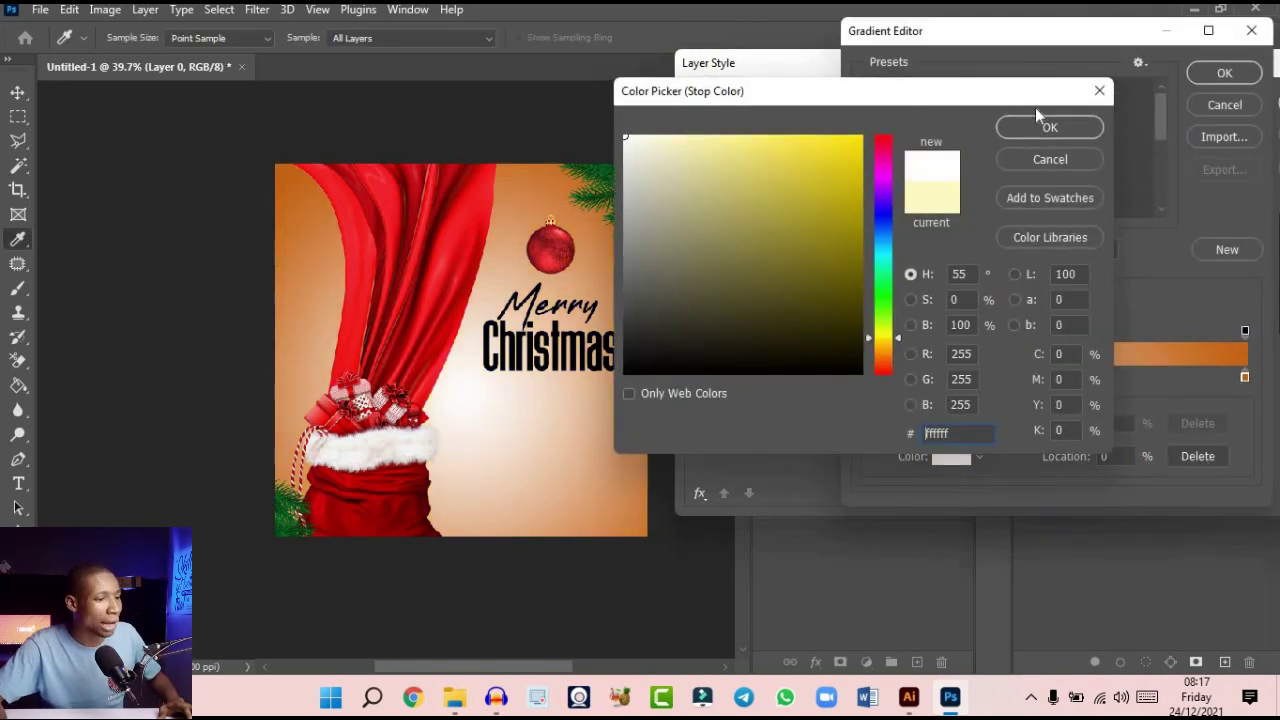
click(1050, 127)
Set the overlay gradient's end colour stop to light grey, a7a7a7, and accept the edited gradient
double_click(1245, 378)
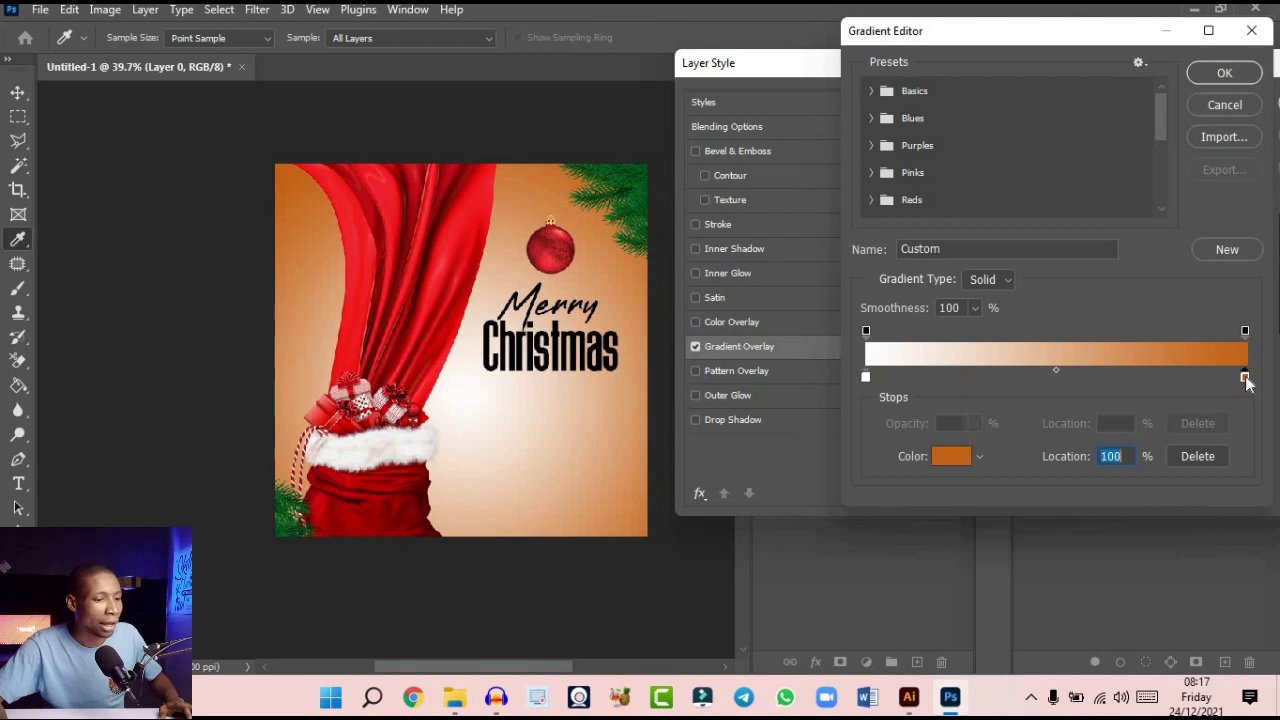
mouse_move(833, 225)
mouse_down()
mouse_move(624, 256)
mouse_move(610, 217)
mouse_up()
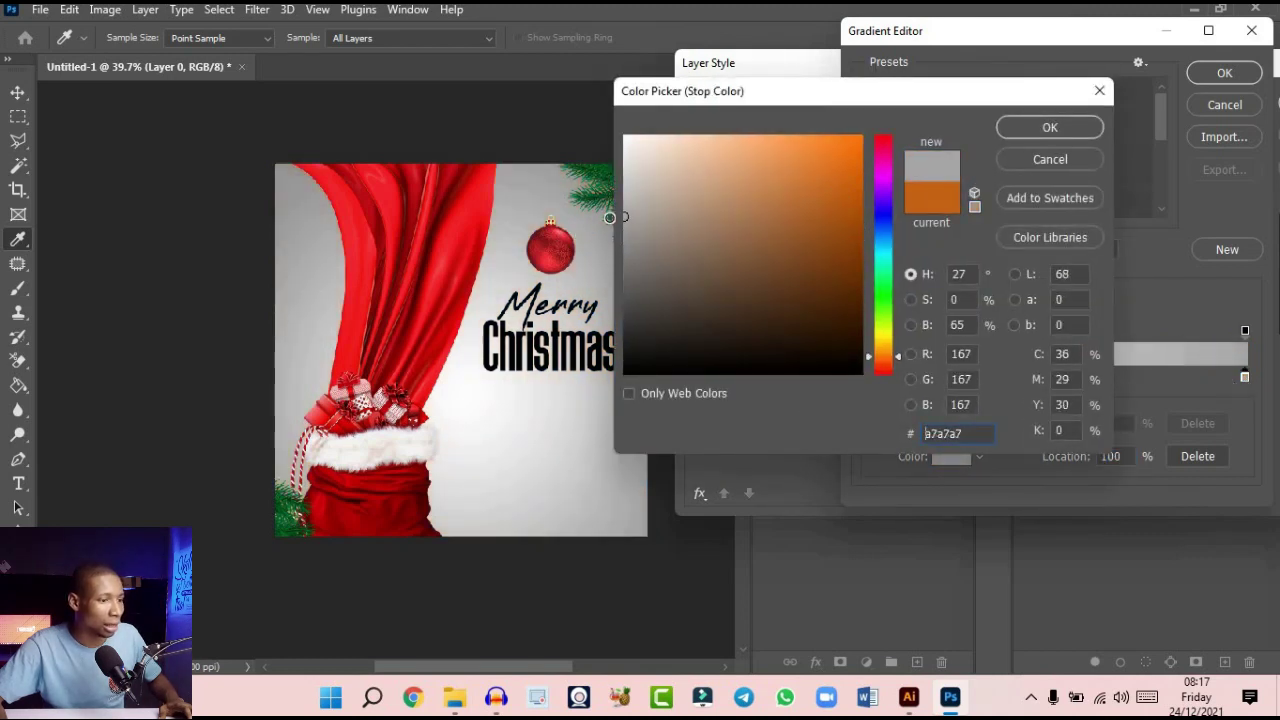
click(1022, 130)
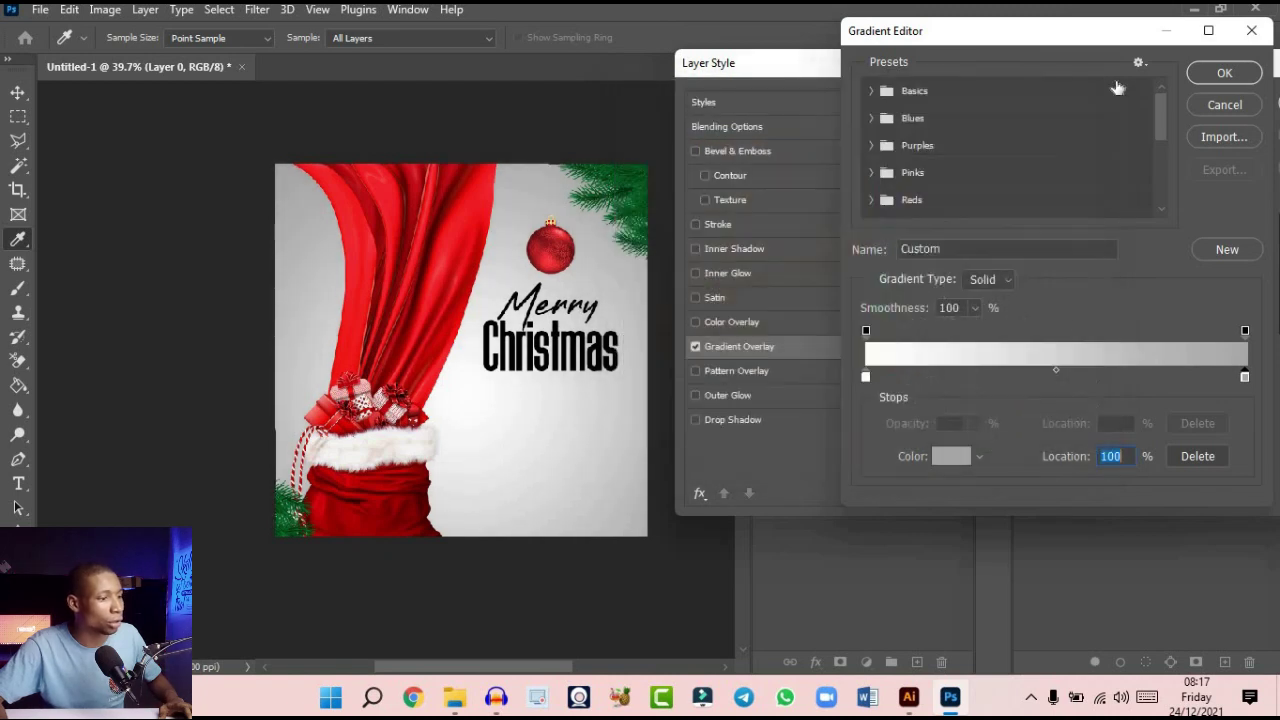
click(1213, 80)
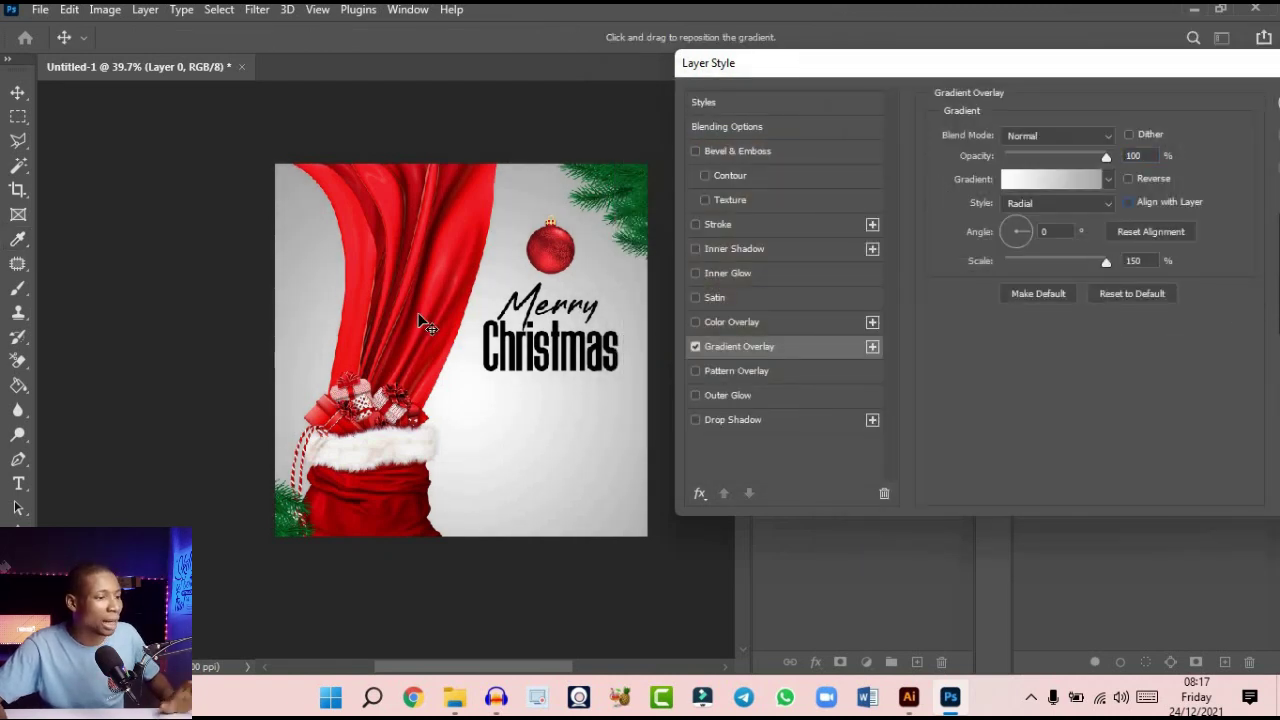
Adjust the gradient's centre on the canvas slightly and apply the Gradient Overlay style
drag(489, 405, 471, 371)
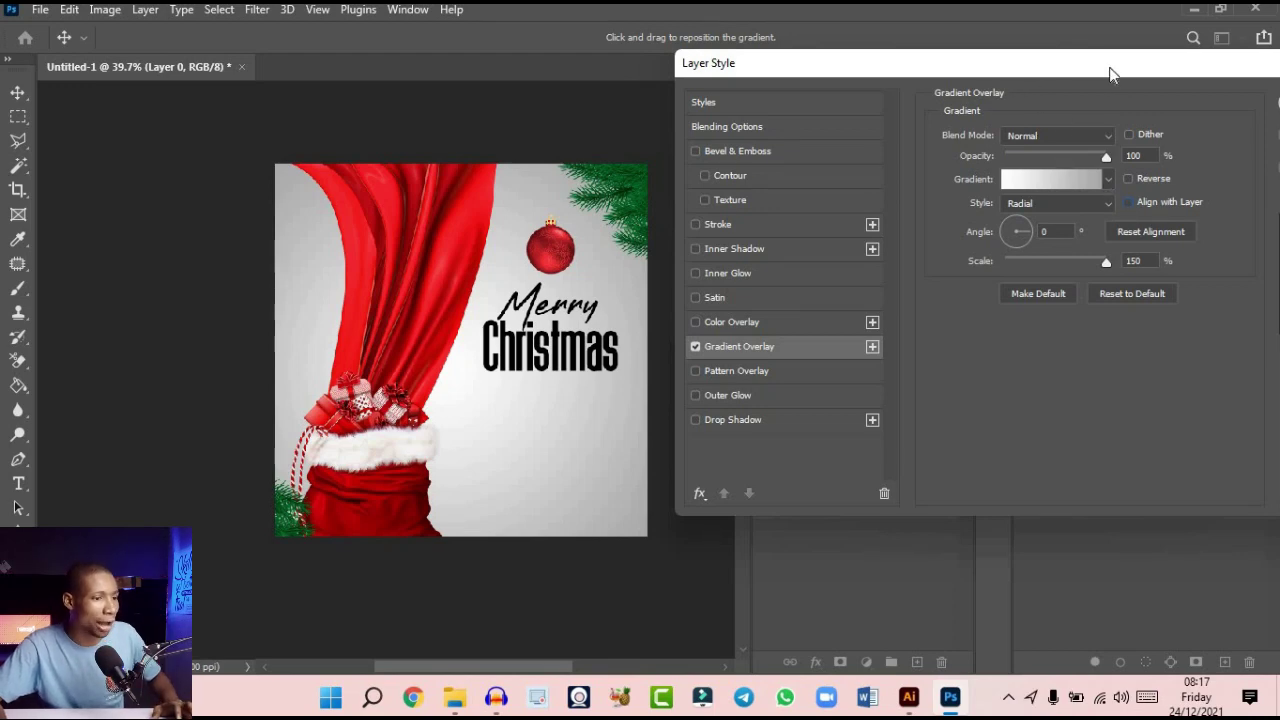
drag(1109, 67, 824, 66)
click(1053, 103)
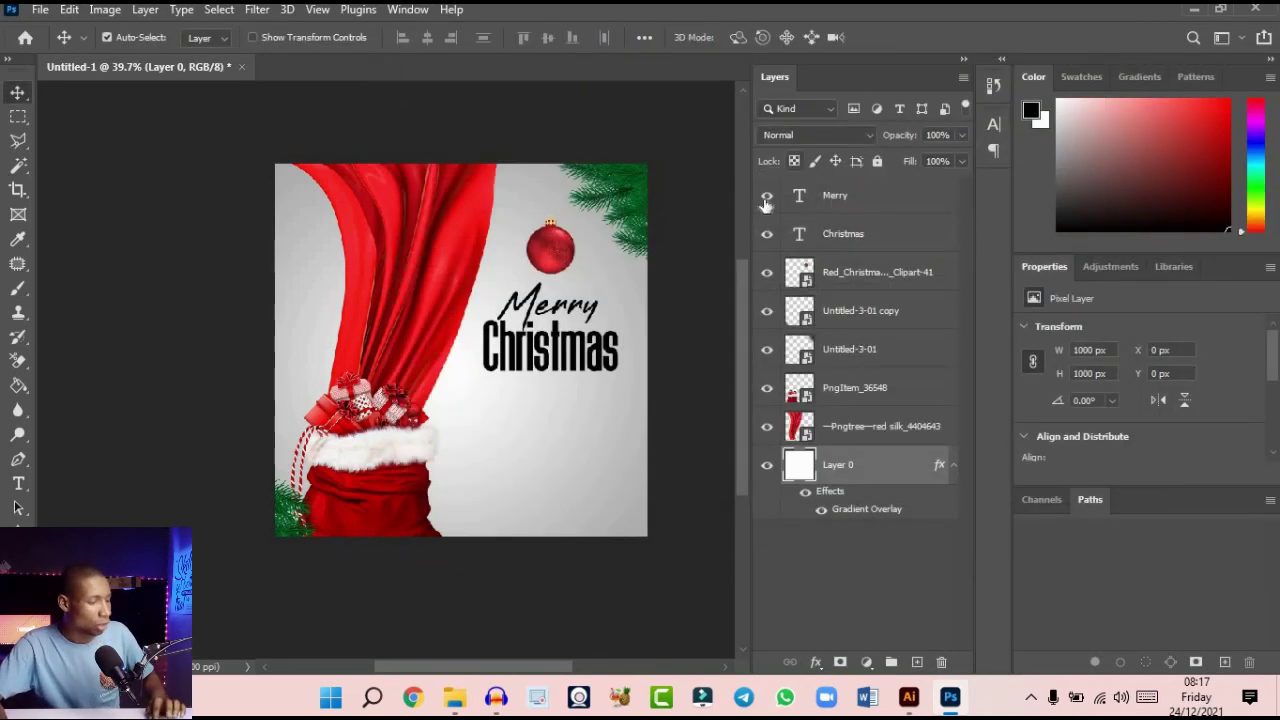
Recolour the "Christmas" text bright red
scroll(622, 300, down, 1)
scroll(560, 292, up, 2)
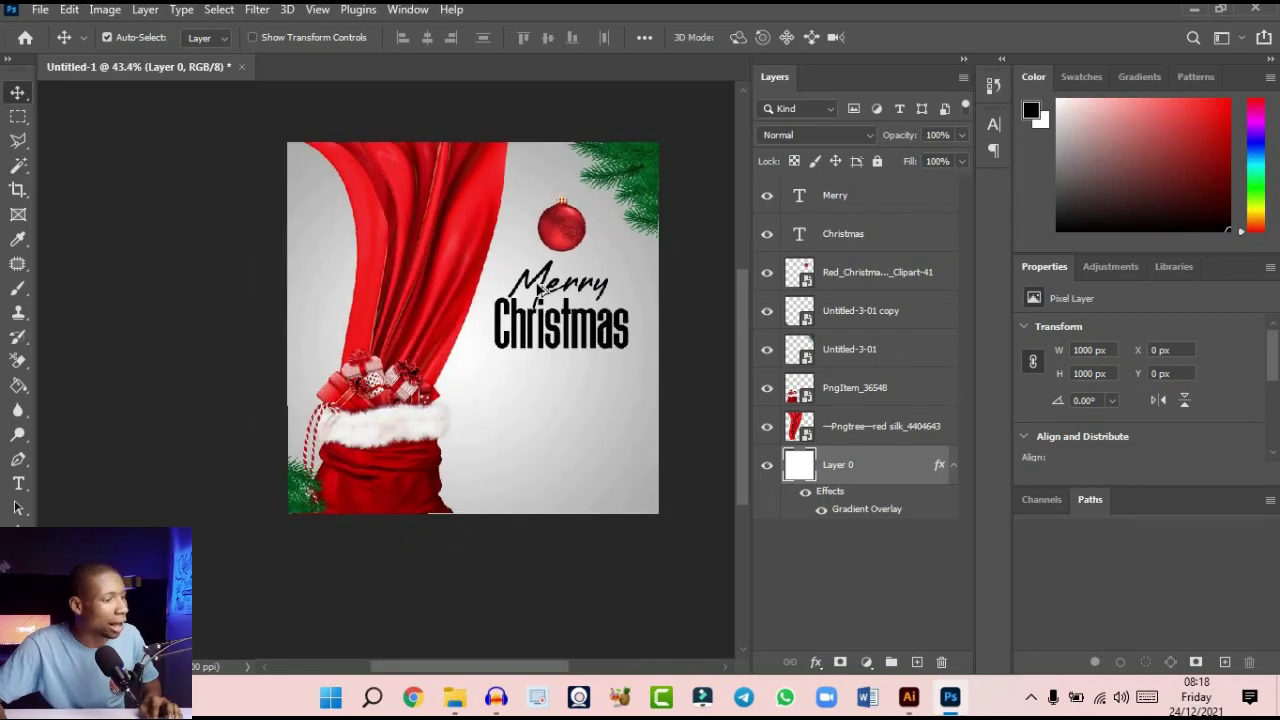
scroll(562, 258, up, 2)
scroll(585, 268, down, 3)
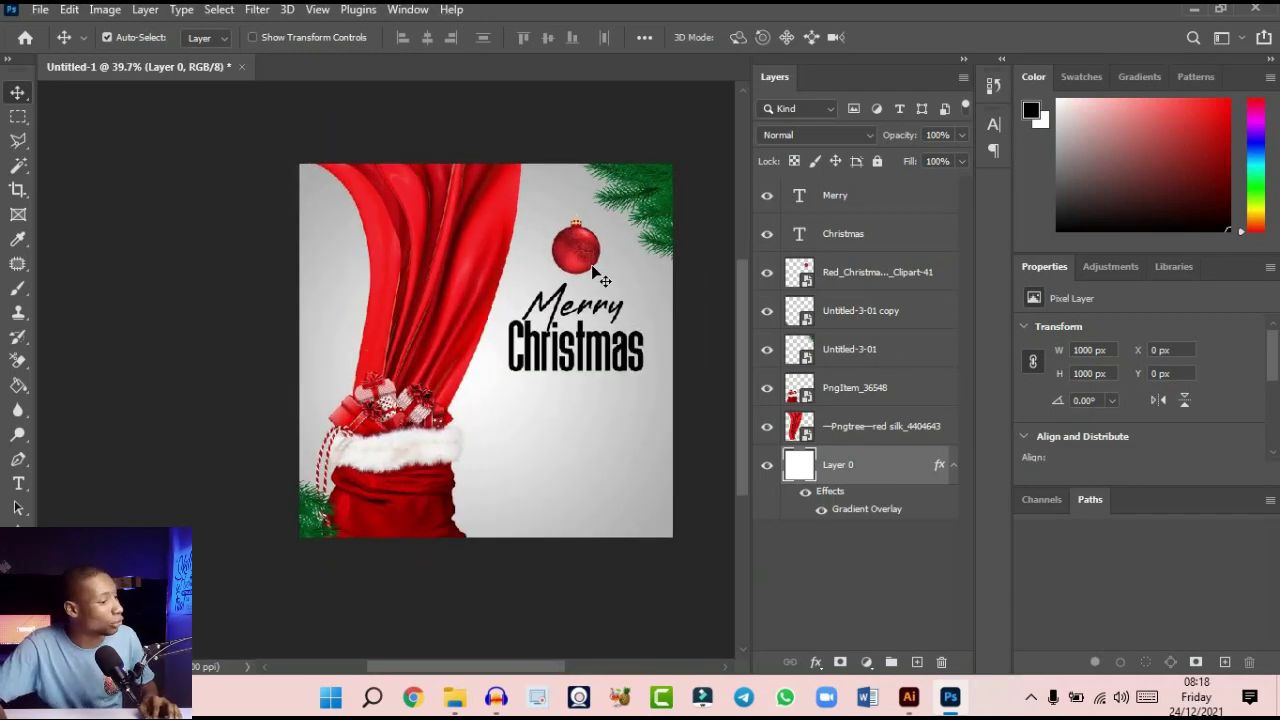
key(t)
click(586, 344)
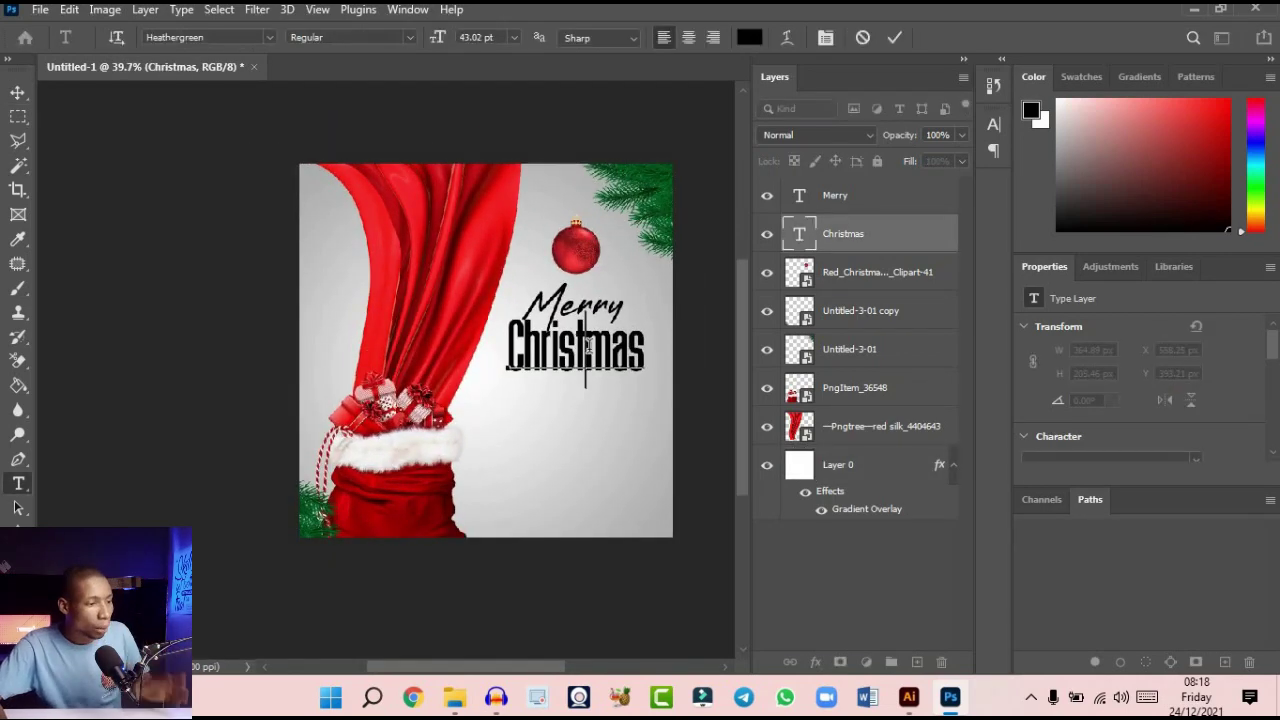
key(ctrl+a)
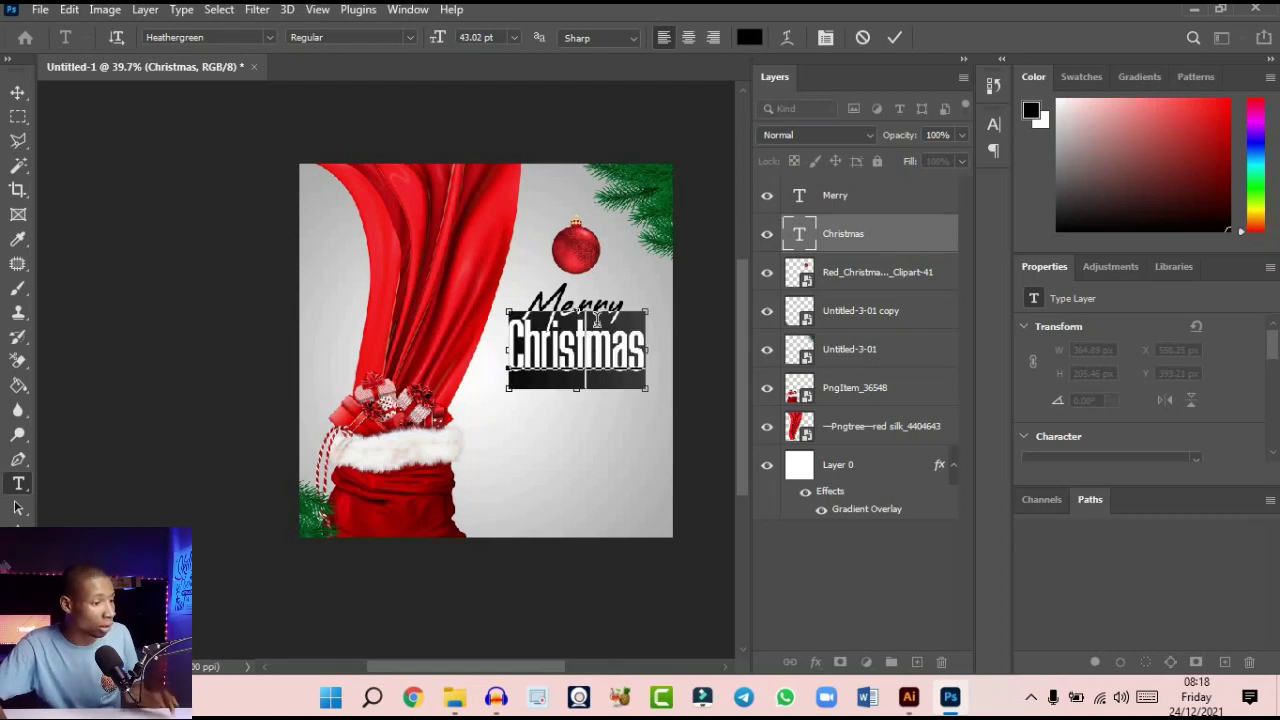
mouse_move(1106, 172)
mouse_down()
mouse_move(1225, 93)
mouse_move(1144, 120)
mouse_up()
key(Escape)
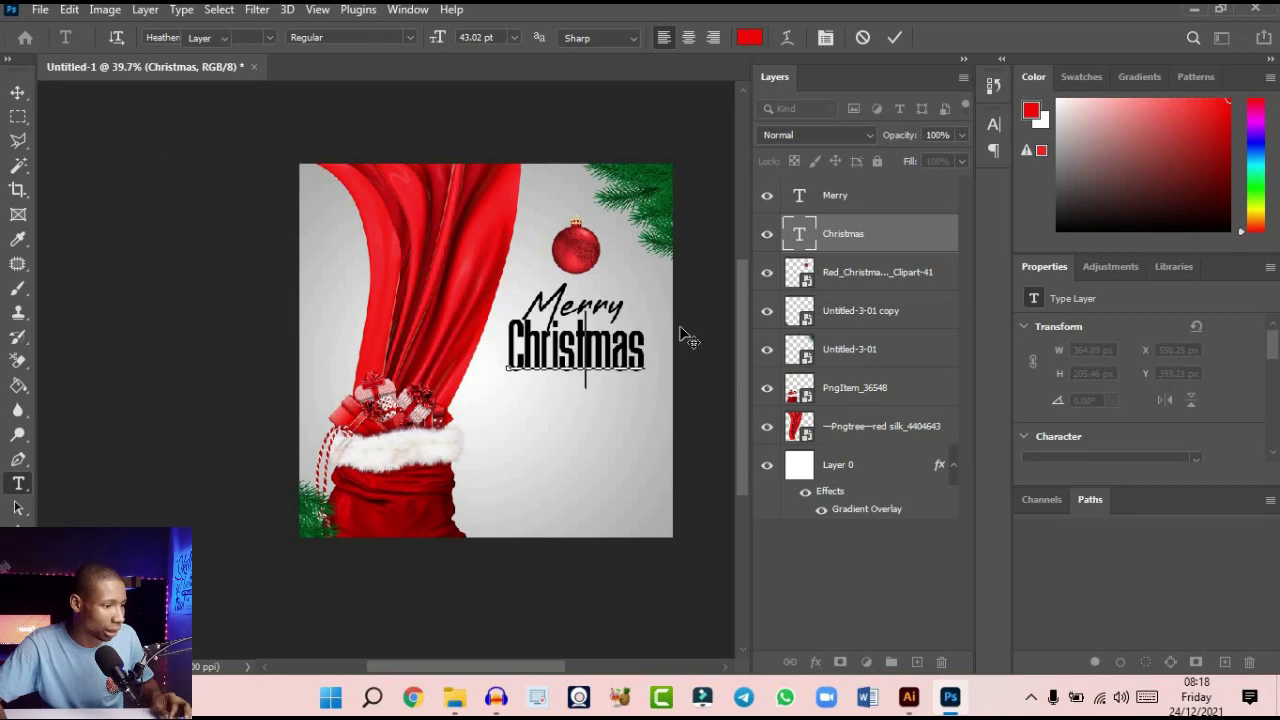
key(v)
scroll(607, 345, down, 3)
scroll(607, 345, up, 3)
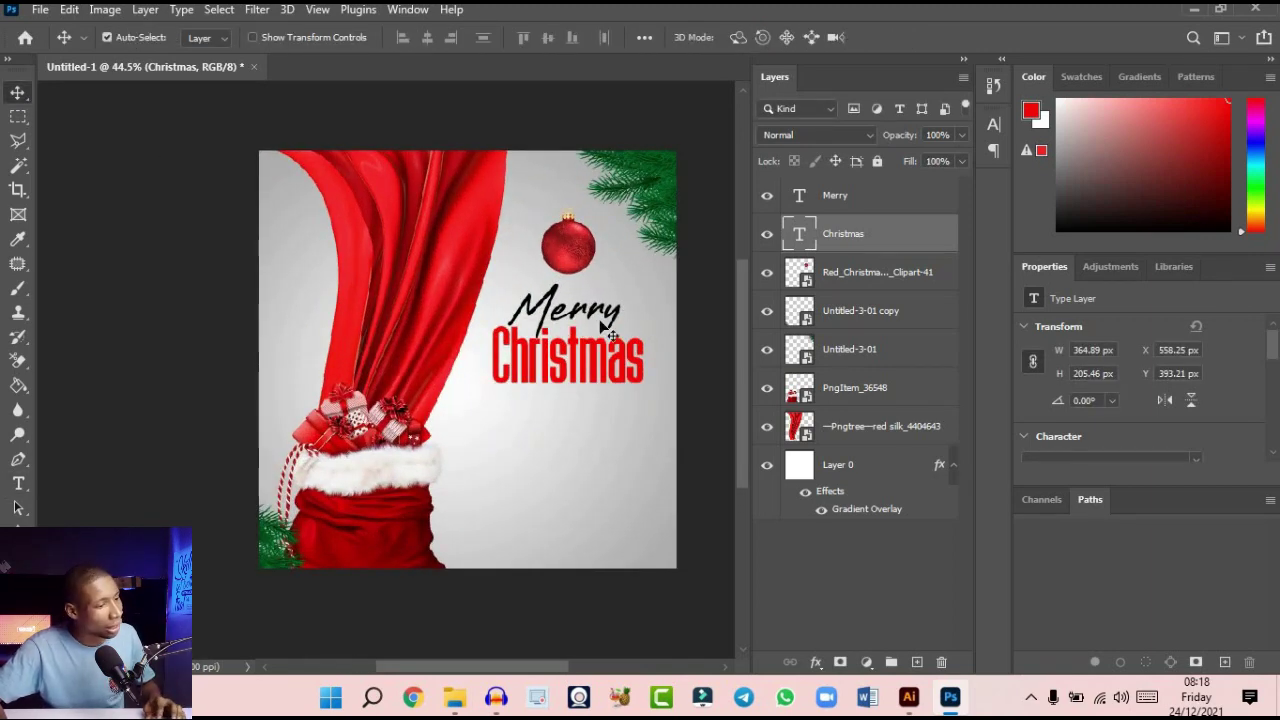
Recolour the "Merry" text dark green
scroll(603, 316, up, 2)
double_click(586, 307)
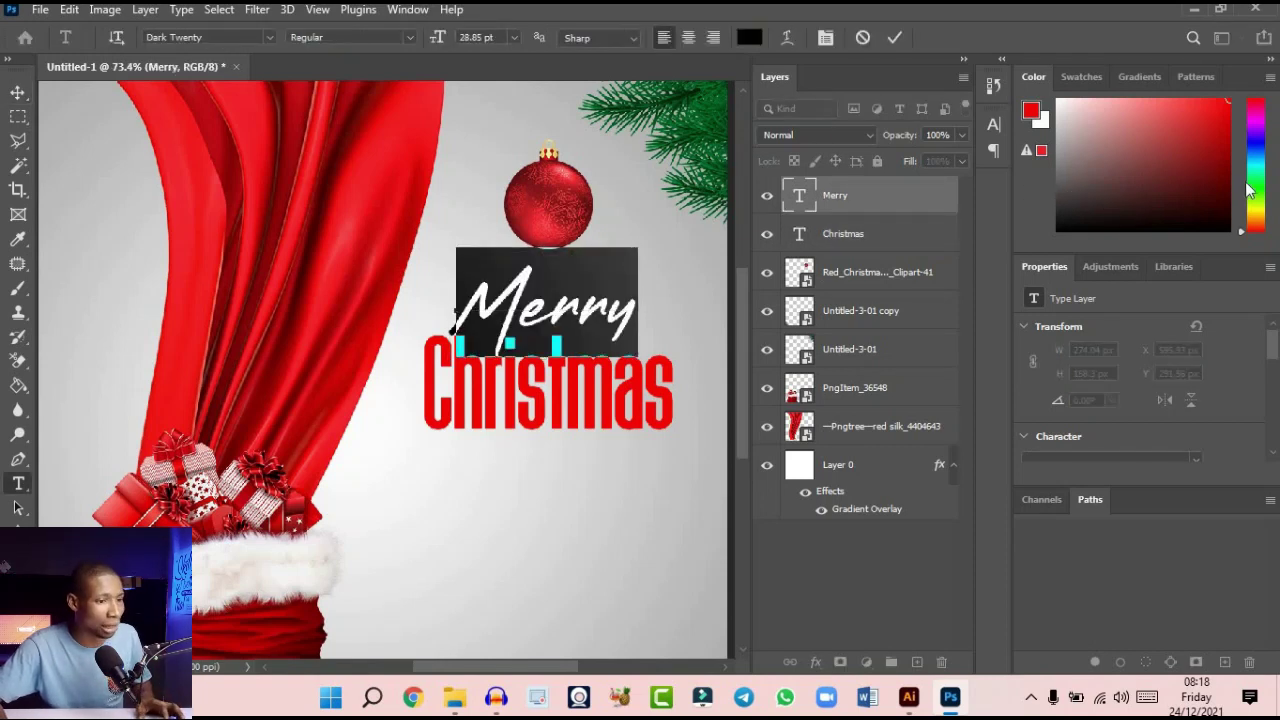
click(1245, 189)
click(1215, 181)
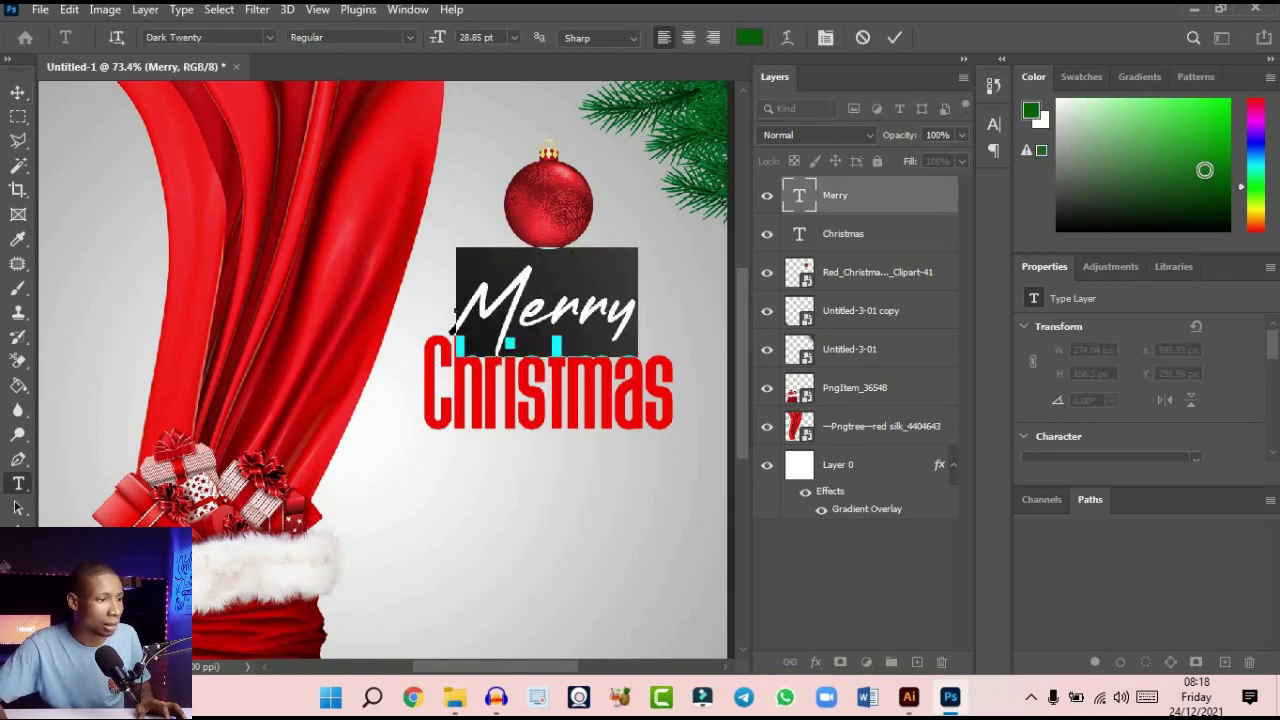
click(1218, 179)
click(895, 38)
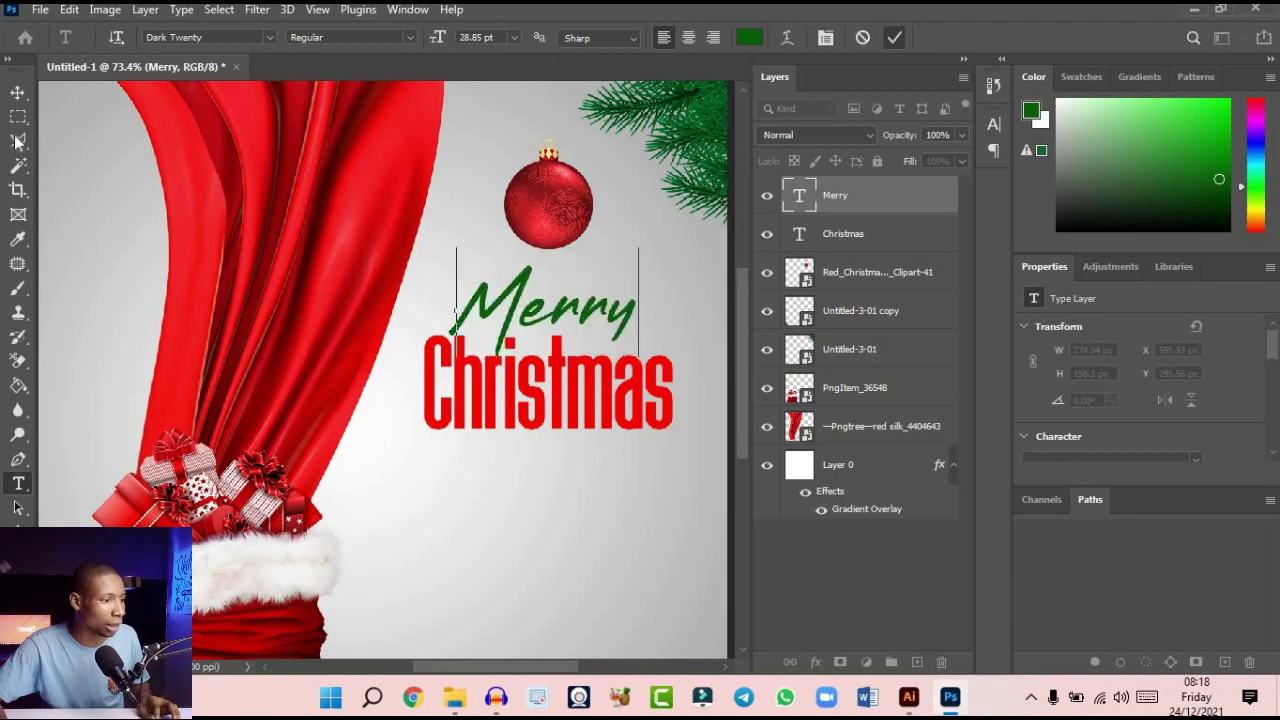
key(v)
scroll(435, 212, down, 8)
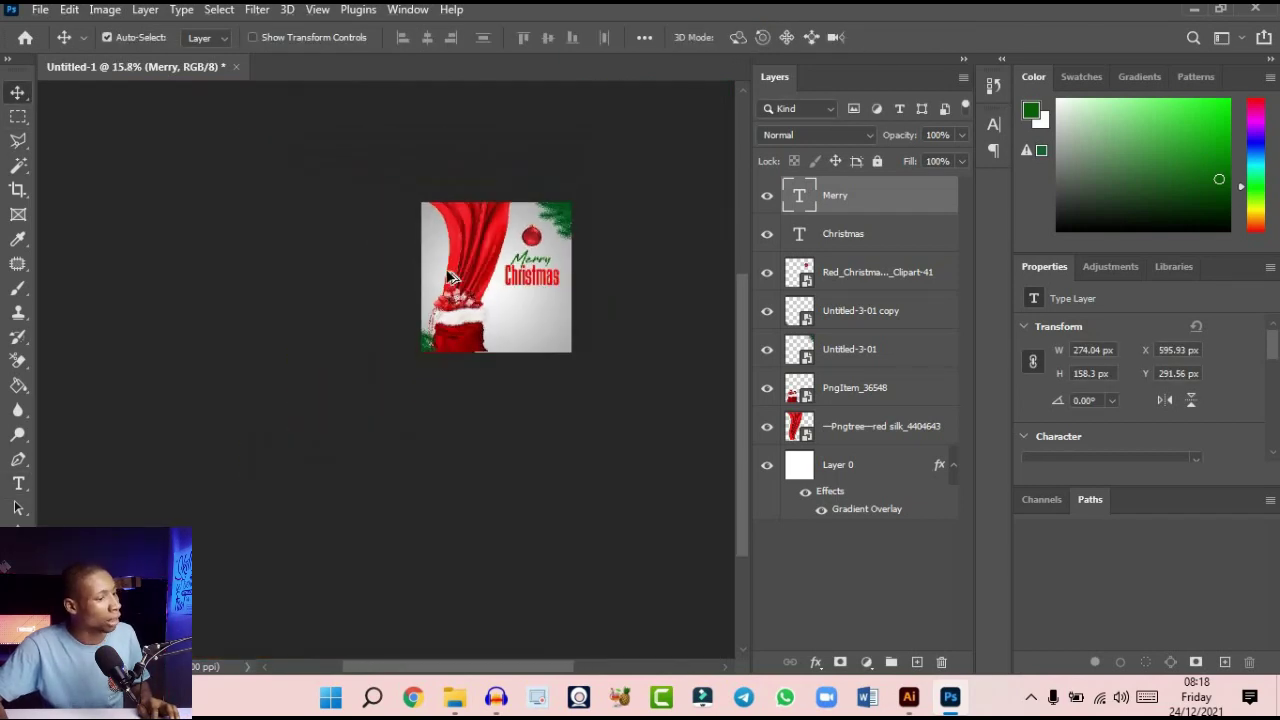
Enlarge the Christmas ball above the lettering to about 215 by 264 px, keeping it beside the upper pine branch
scroll(614, 220, up, 3)
scroll(612, 218, up, 4)
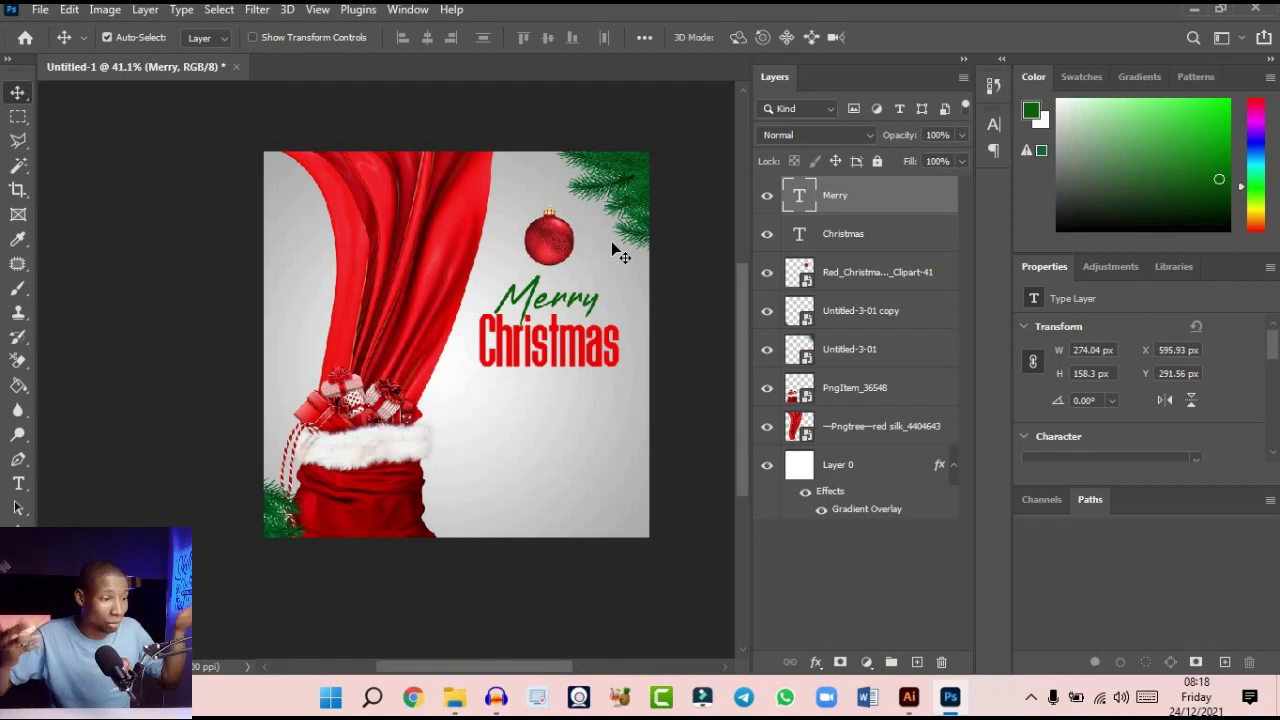
scroll(545, 242, up, 3)
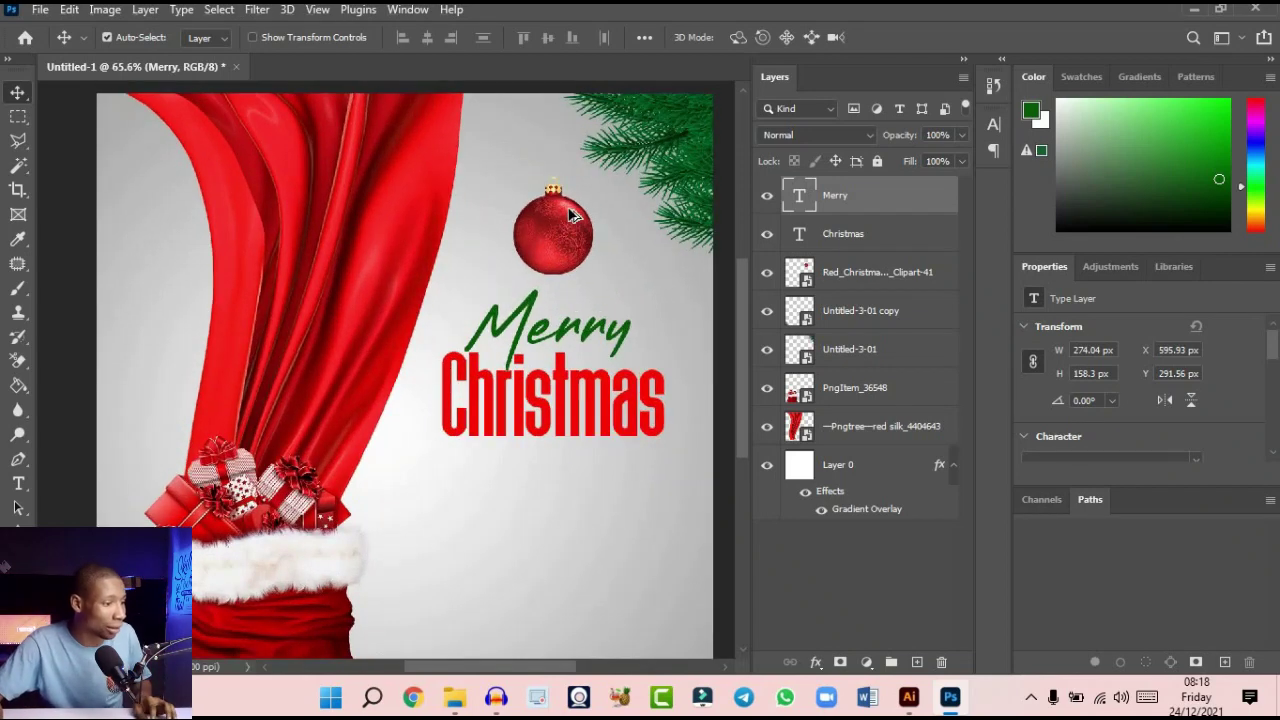
scroll(570, 216, down, 3)
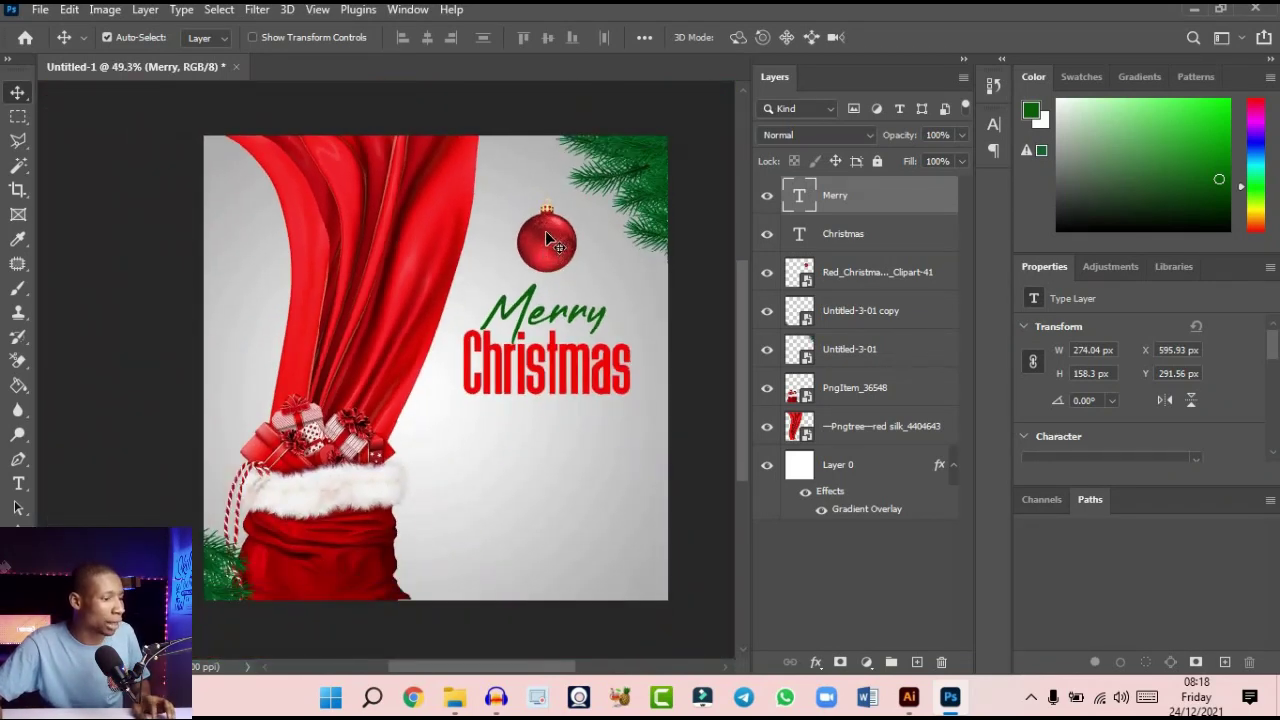
click(542, 238)
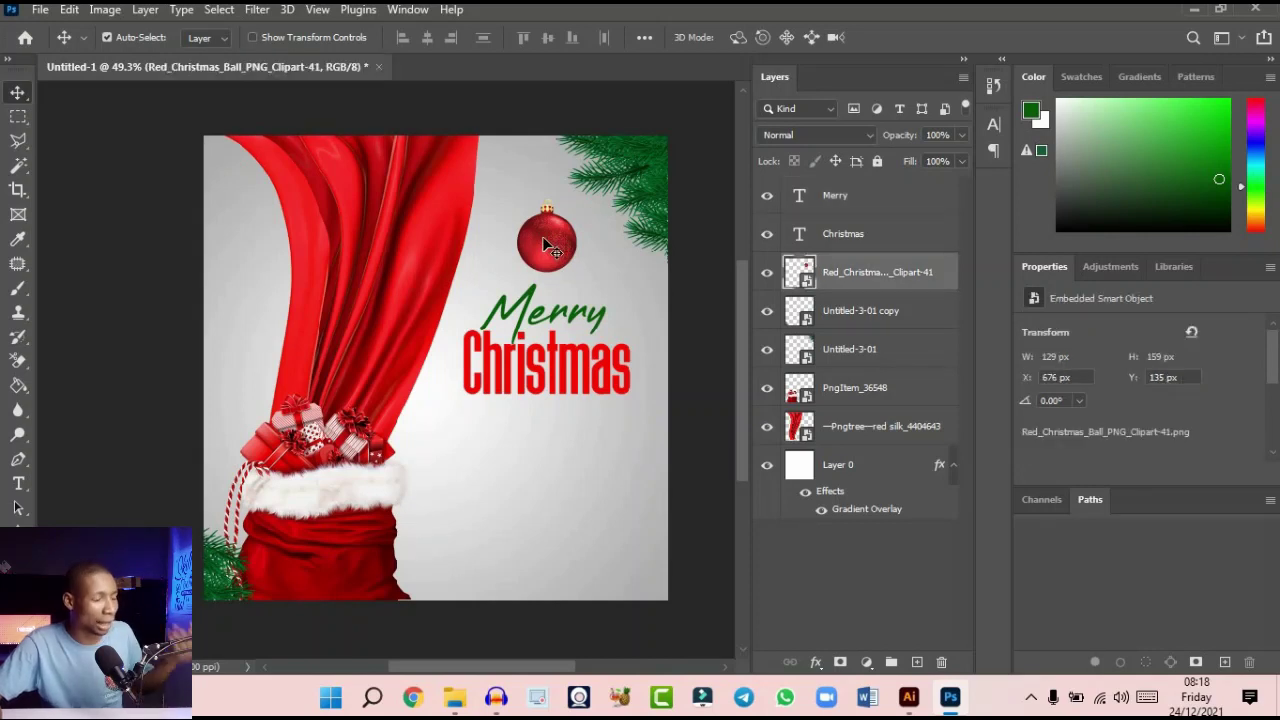
key(ctrl+t)
mouse_move(580, 195)
mouse_down()
mouse_move(616, 141)
mouse_move(586, 193)
mouse_up()
click(928, 37)
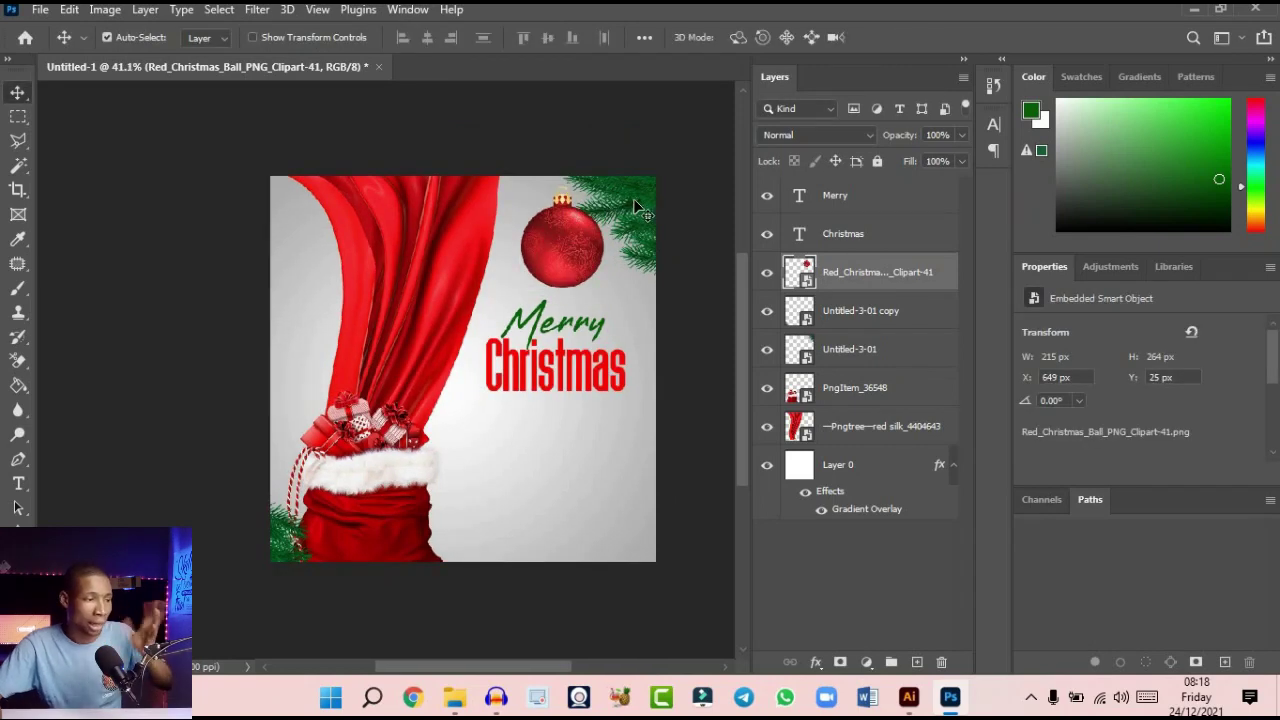
Place the gold star image Untitled-3-02 from the CHRISTMAS TUTORIAL folder into the design
click(1221, 10)
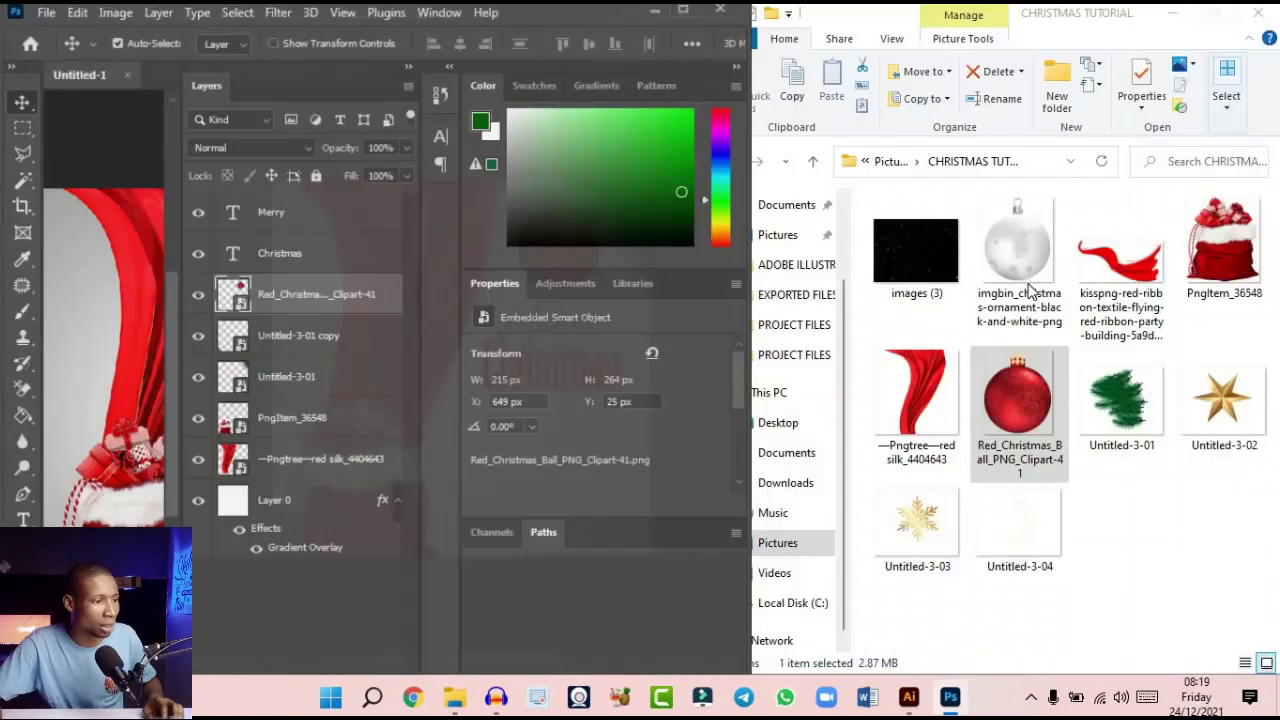
click(1222, 452)
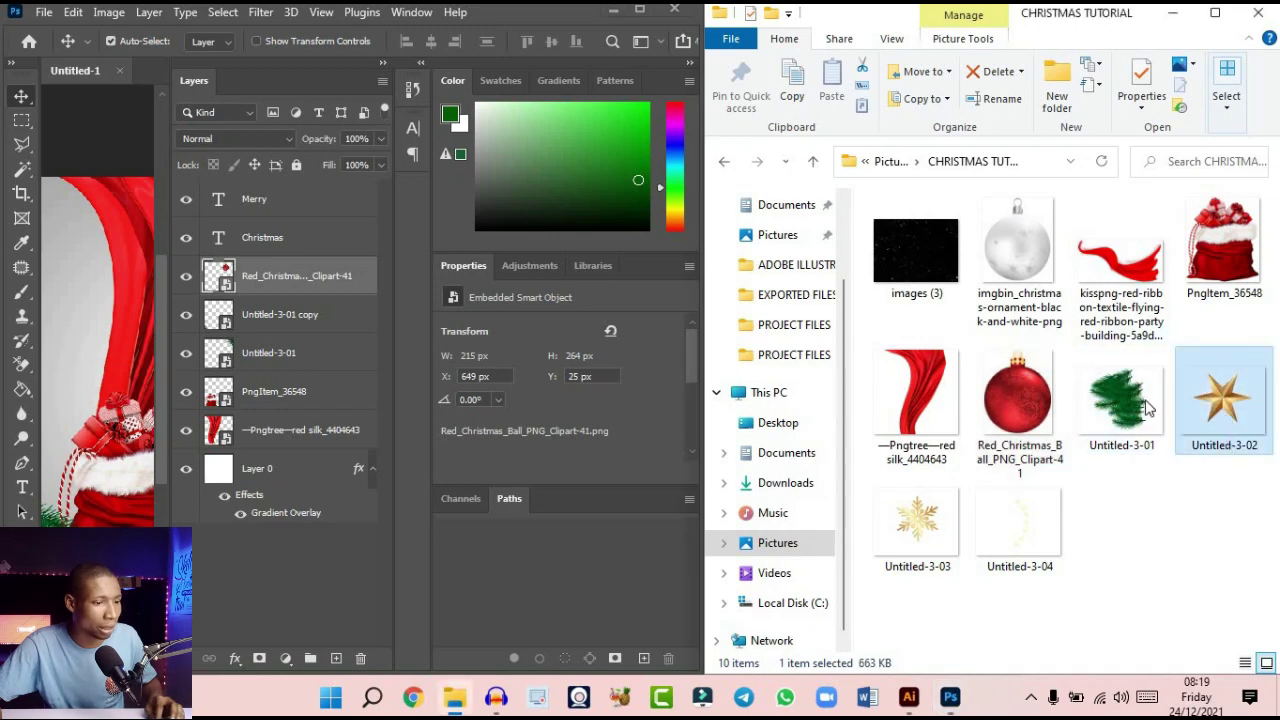
drag(1222, 452, 120, 265)
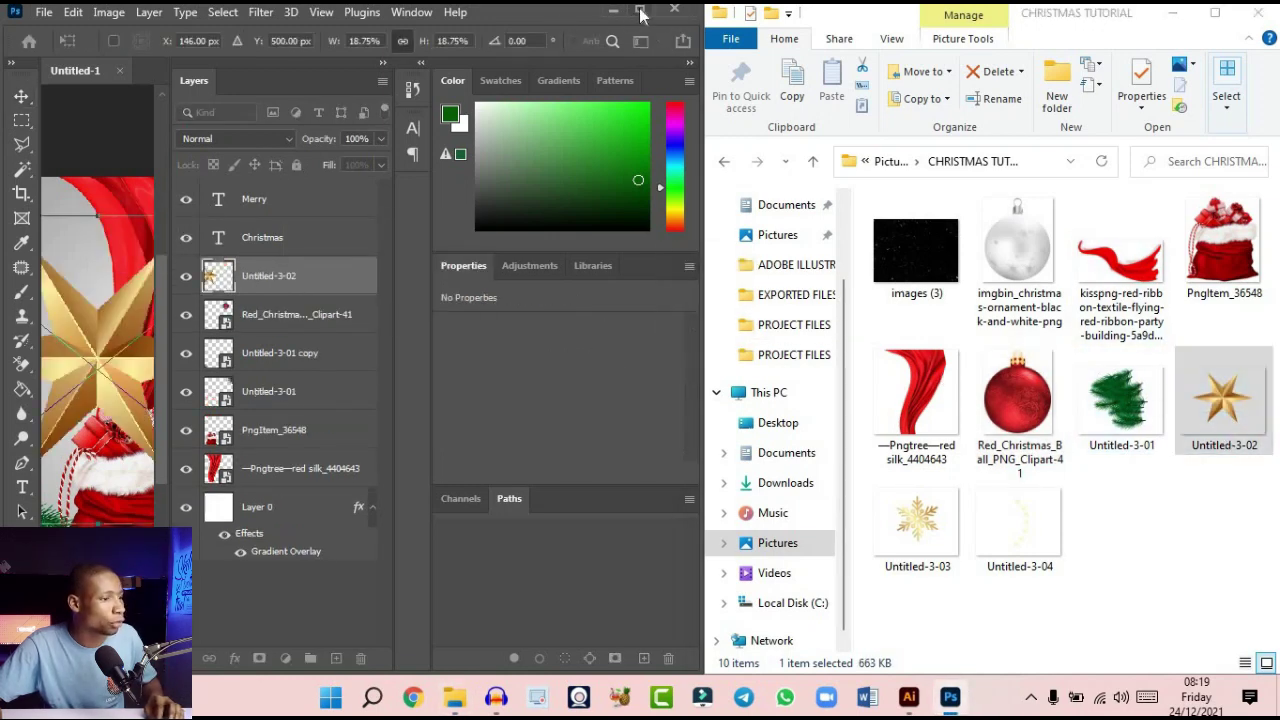
click(640, 9)
Scale the gold star to about 6.21% and position it just beside the Christmas ball, over the upper pine branch
drag(256, 348, 501, 267)
drag(649, 402, 491, 277)
drag(431, 215, 576, 256)
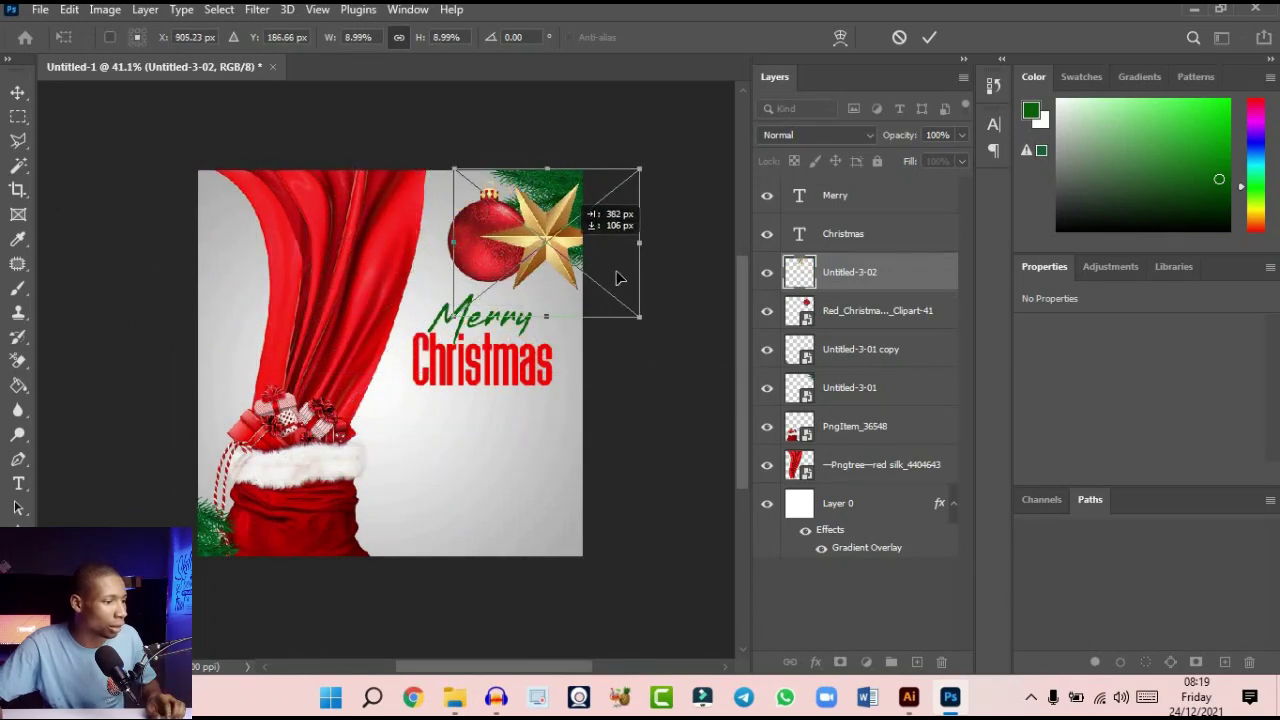
drag(636, 310, 558, 265)
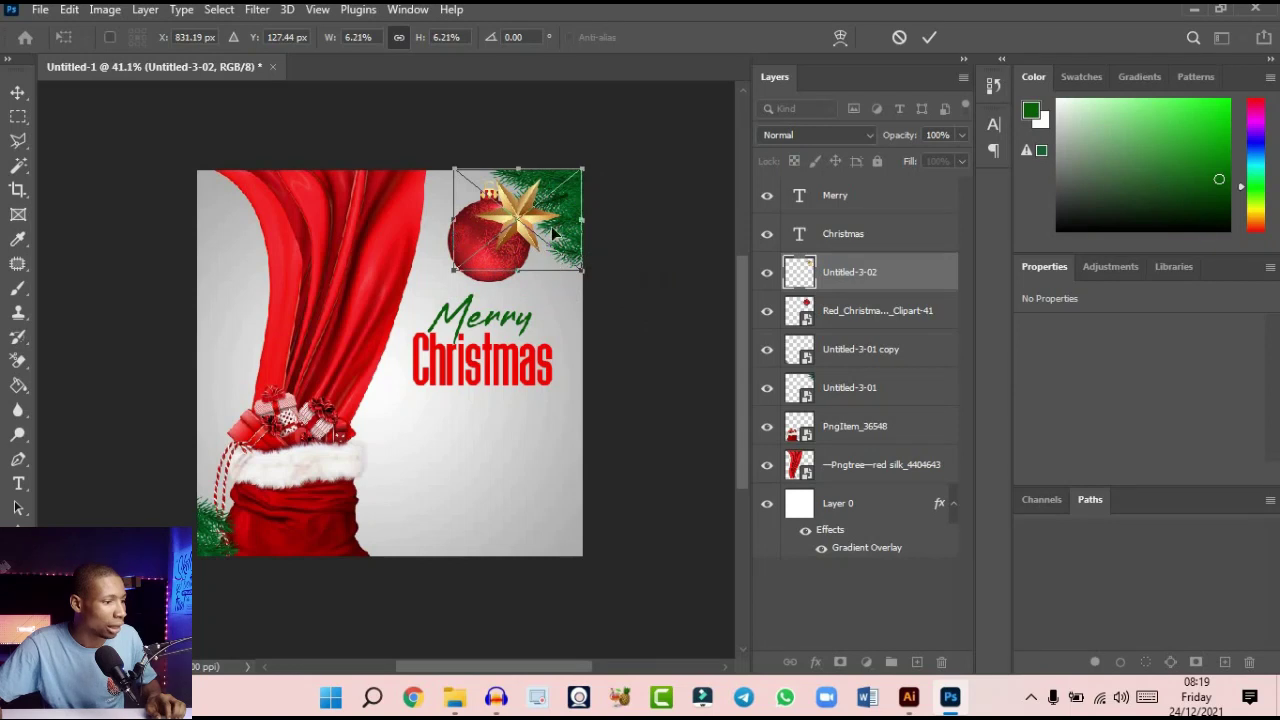
drag(539, 219, 570, 243)
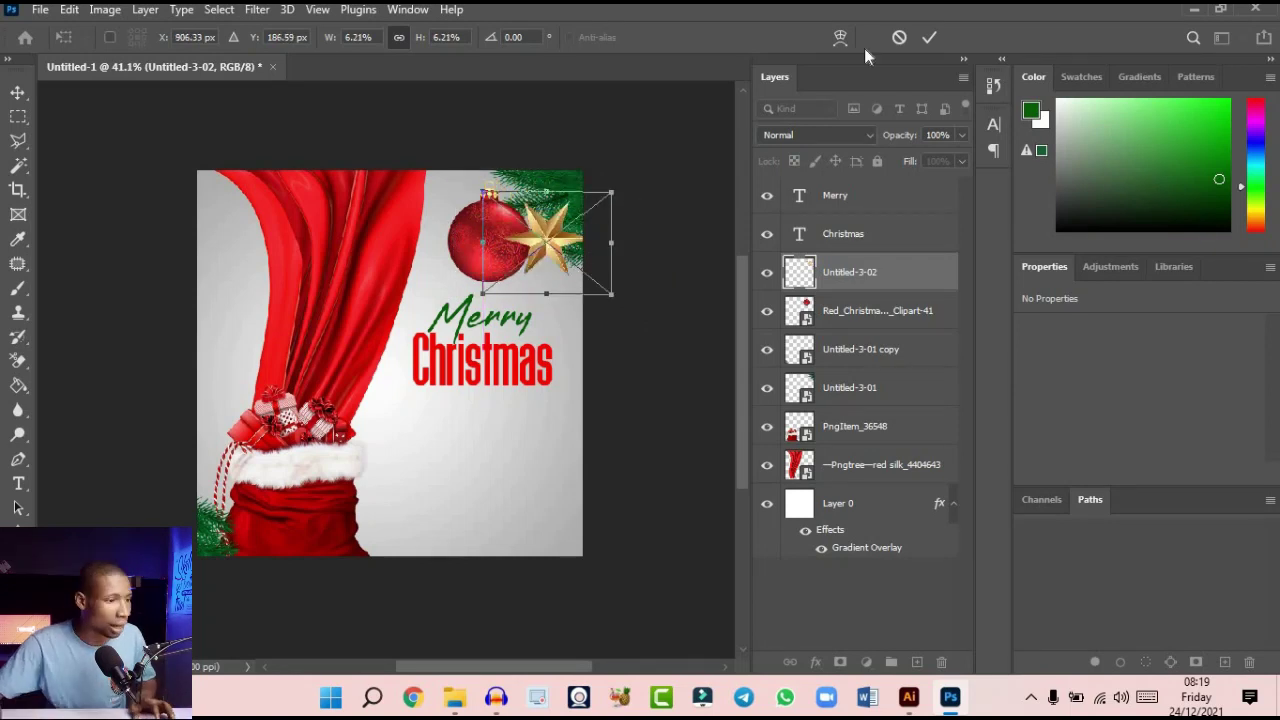
click(929, 37)
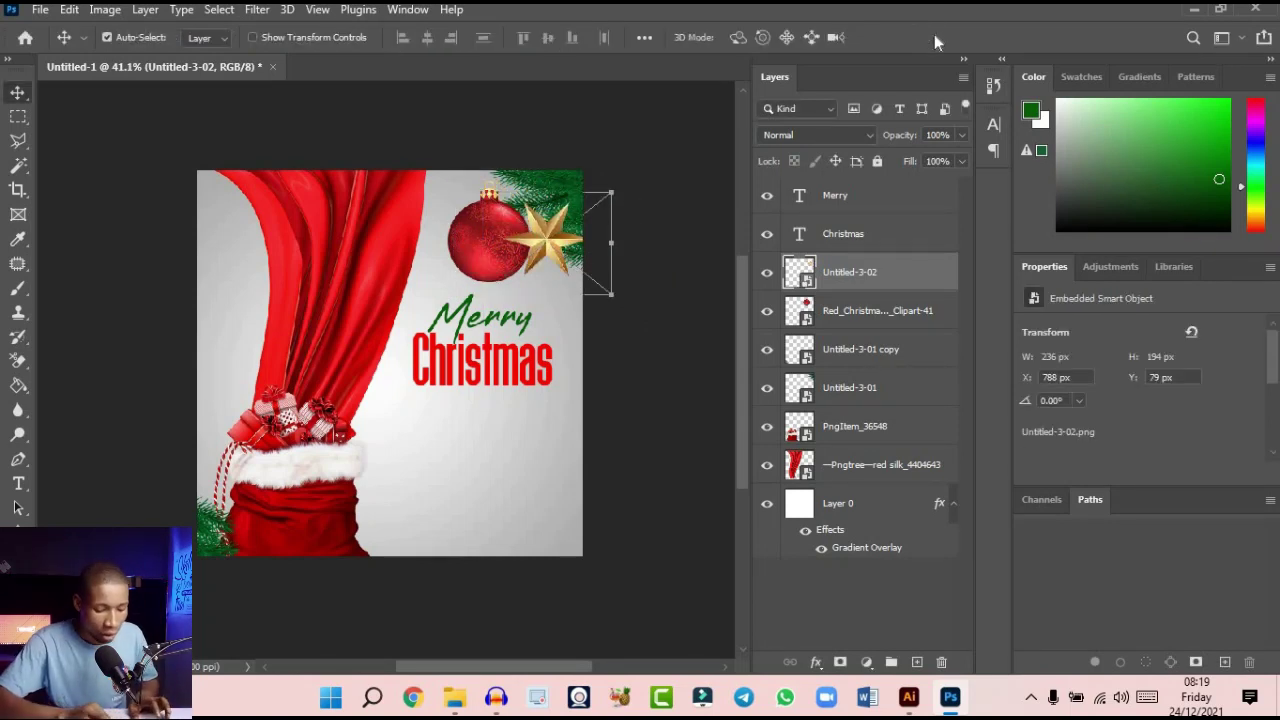
Send the gold star layer back three levels, behind the Christmas ball and both pine branch layers
key(ctrl+bracketleft)
key(ctrl+bracketleft)
key(ctrl+bracketleft)
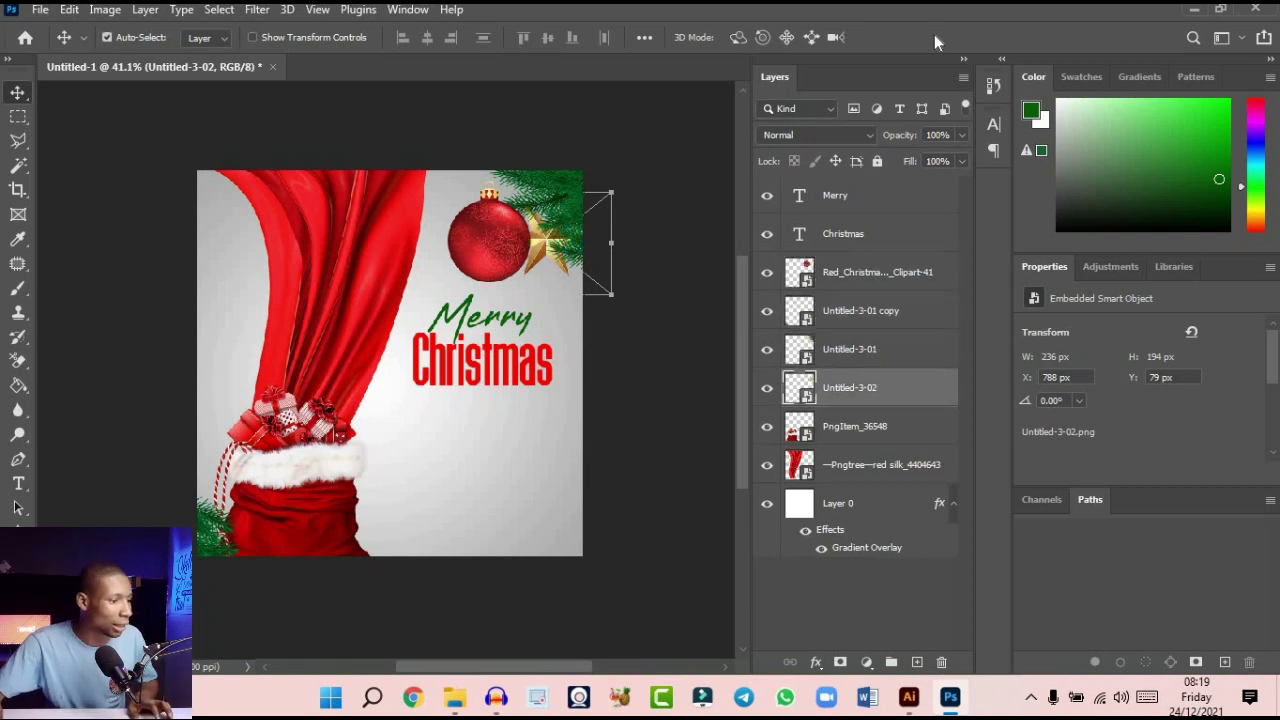
Move the Christmas ball slightly to about X 655 px, Y 9 px, near the canvas's upper edge
drag(511, 248, 494, 256)
scroll(517, 244, down, 2)
scroll(517, 244, up, 3)
scroll(477, 270, down, 2)
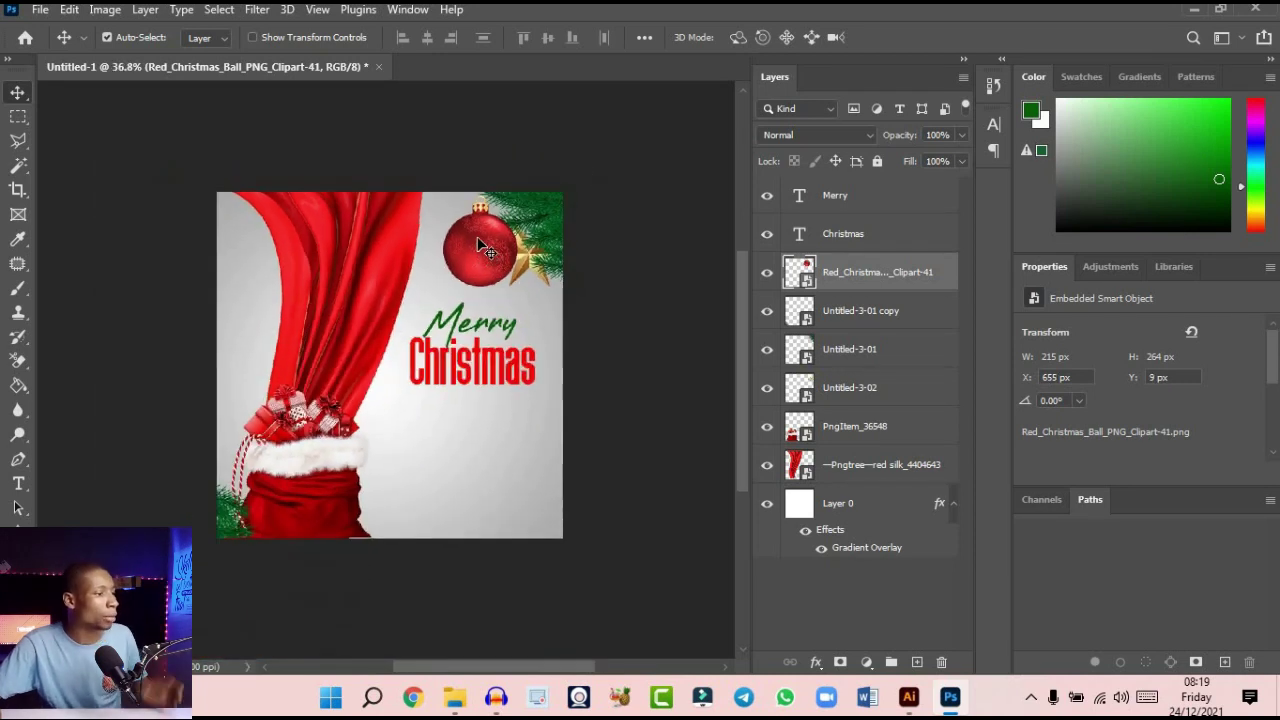
Apply a Motion Blur to the Christmas ball with an angle of 0° and a distance of 4 pixels
click(256, 10)
mouse_move(460, 249)
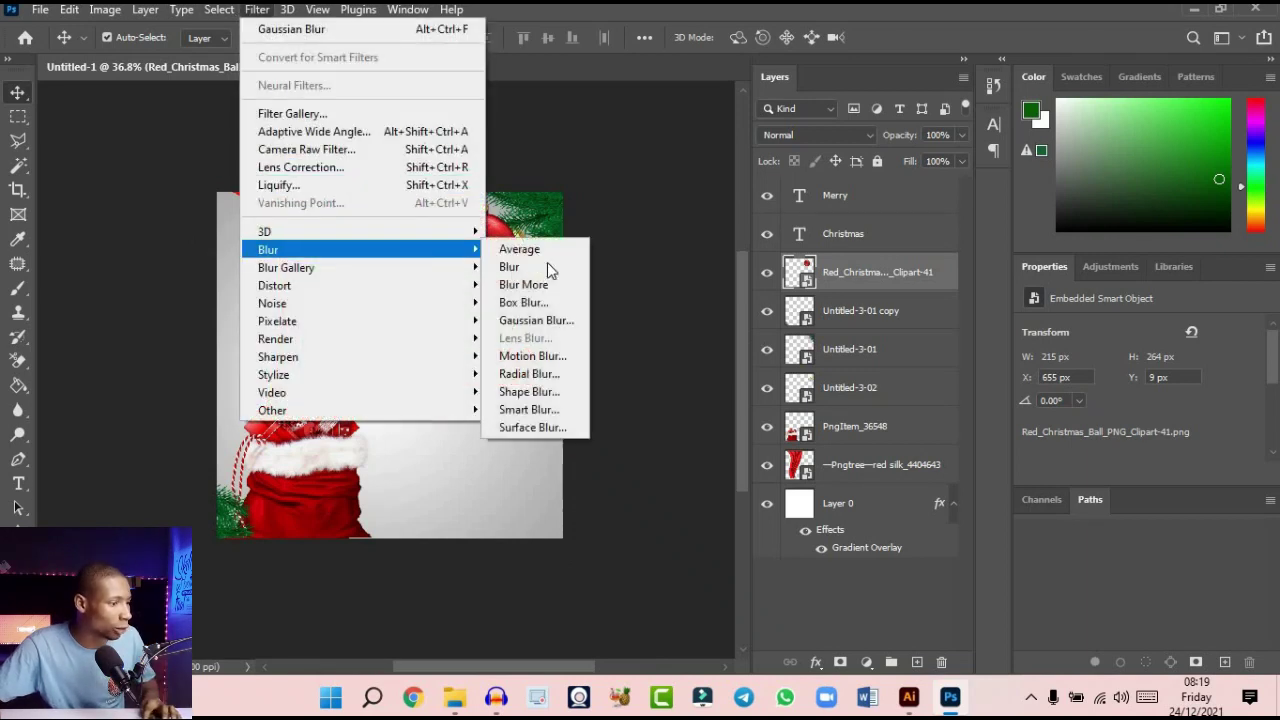
click(548, 356)
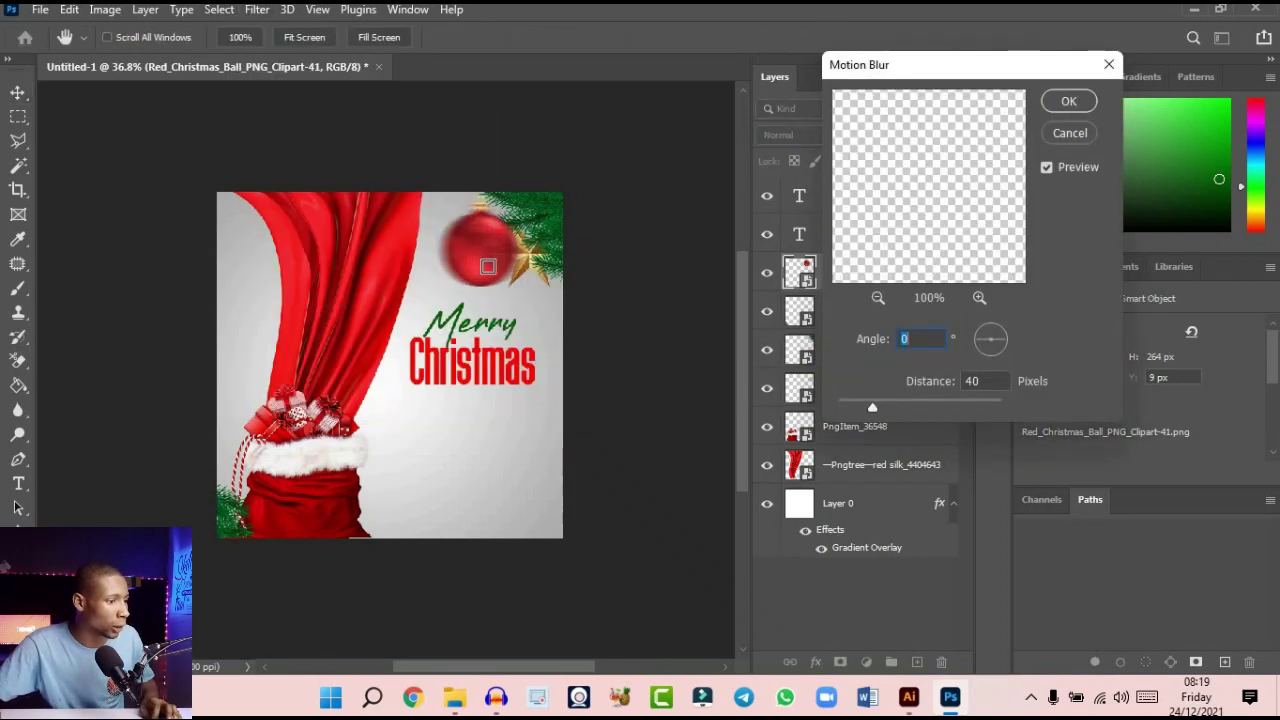
drag(852, 405, 841, 410)
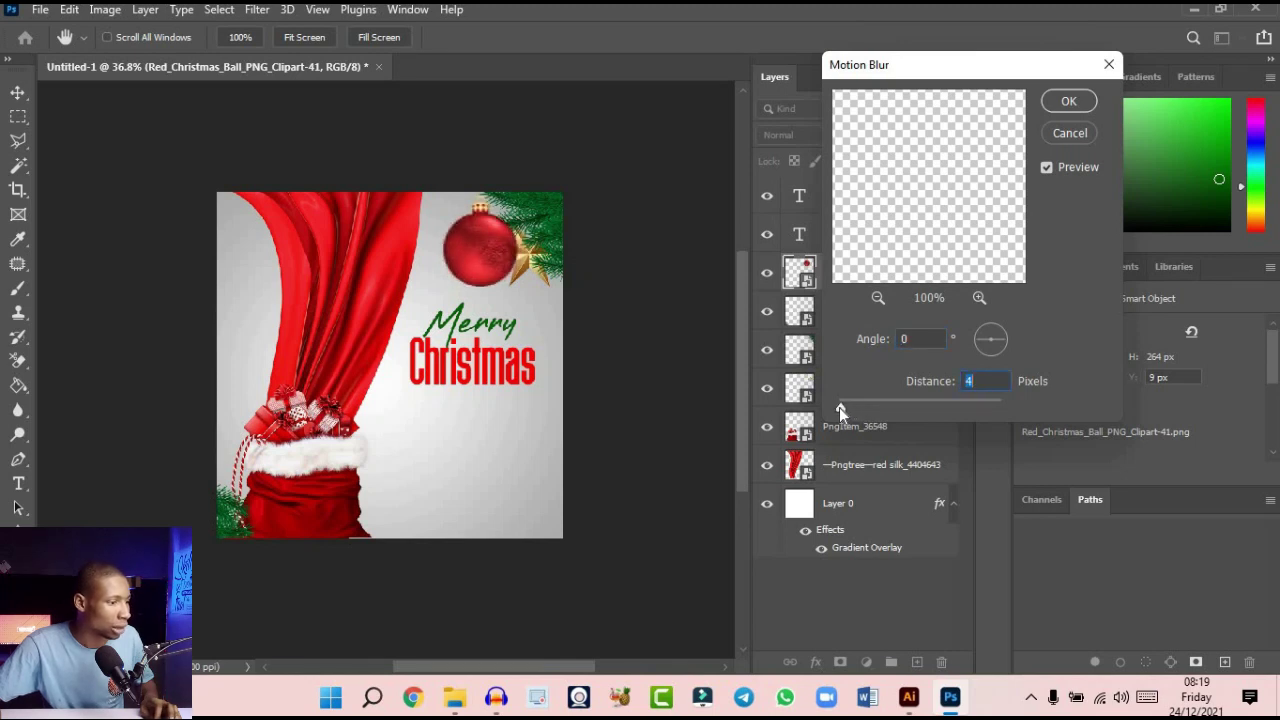
click(1080, 104)
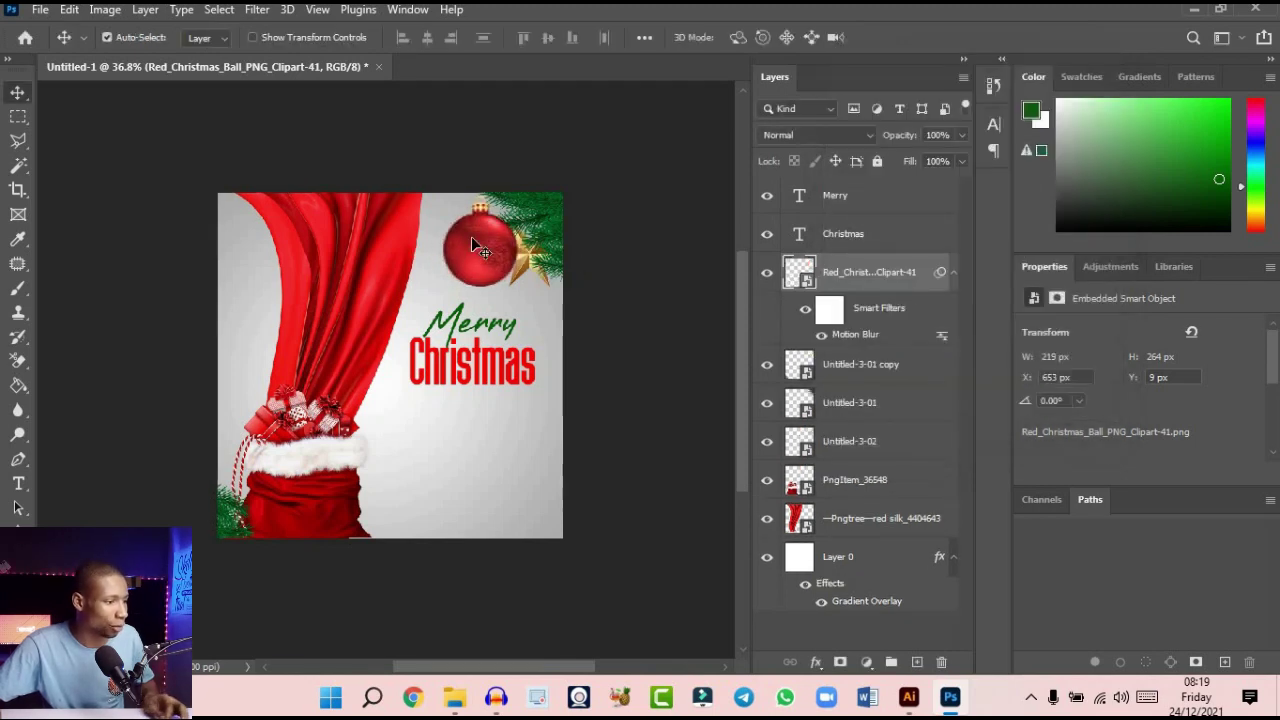
scroll(471, 236, up, 5)
scroll(484, 185, down, 5)
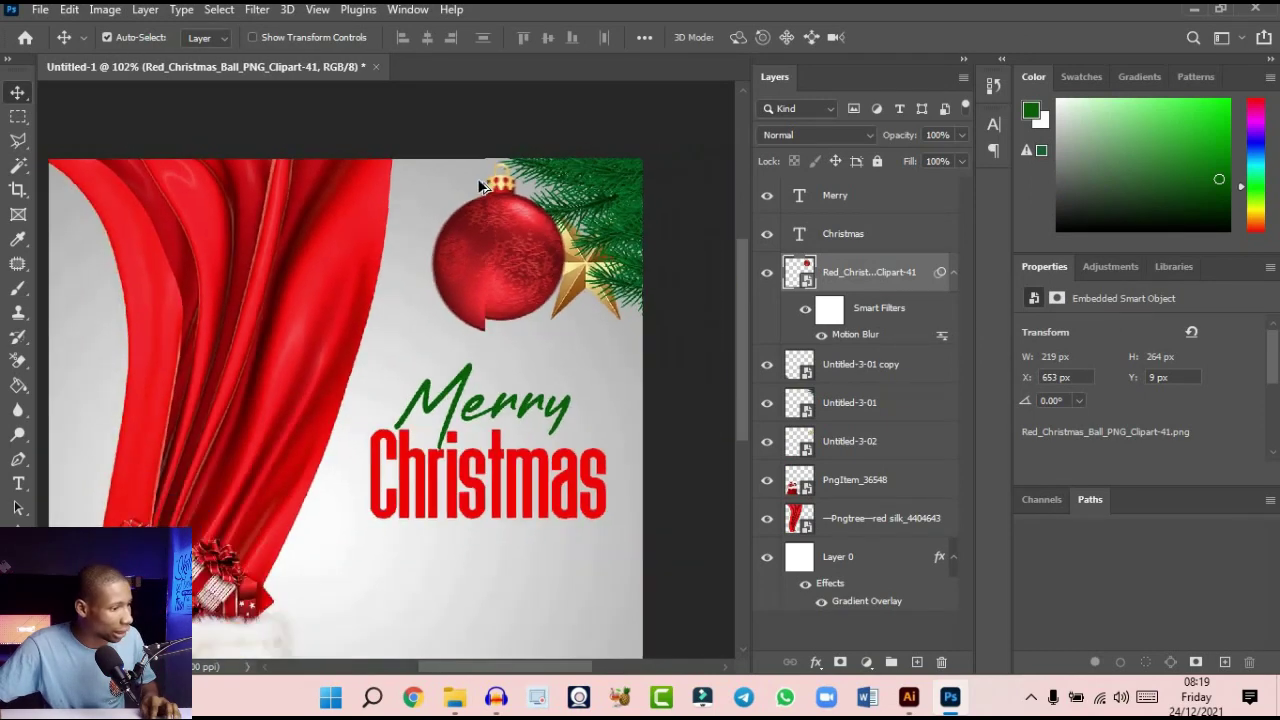
scroll(410, 205, up, 1)
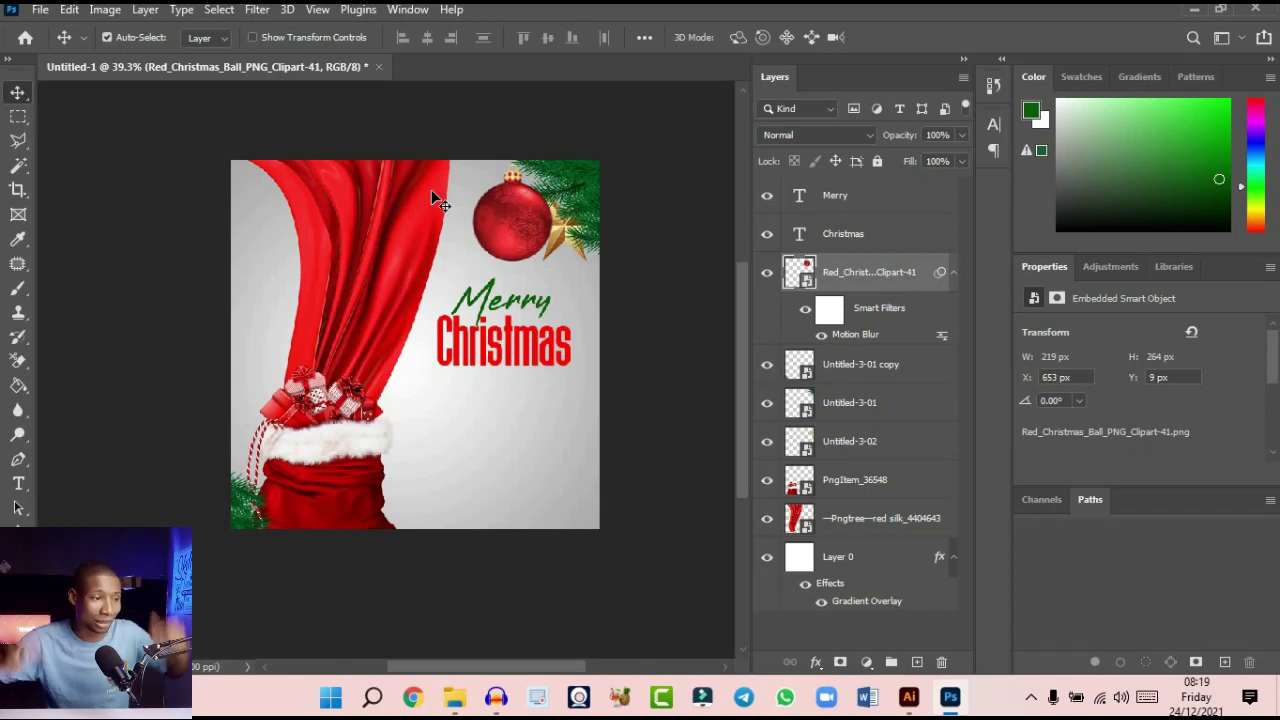
scroll(610, 268, up, 1)
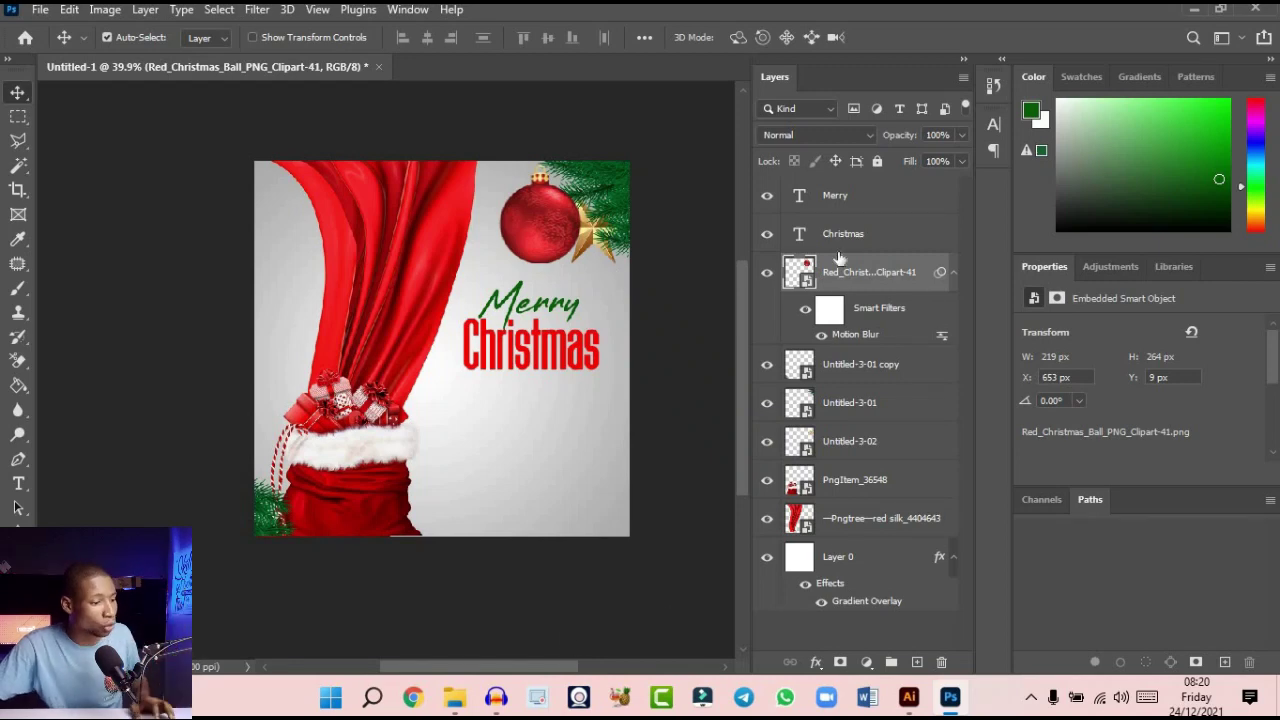
Place the flying red ribbon image from the CHRISTMAS TUTORIAL folder into the design
click(1221, 9)
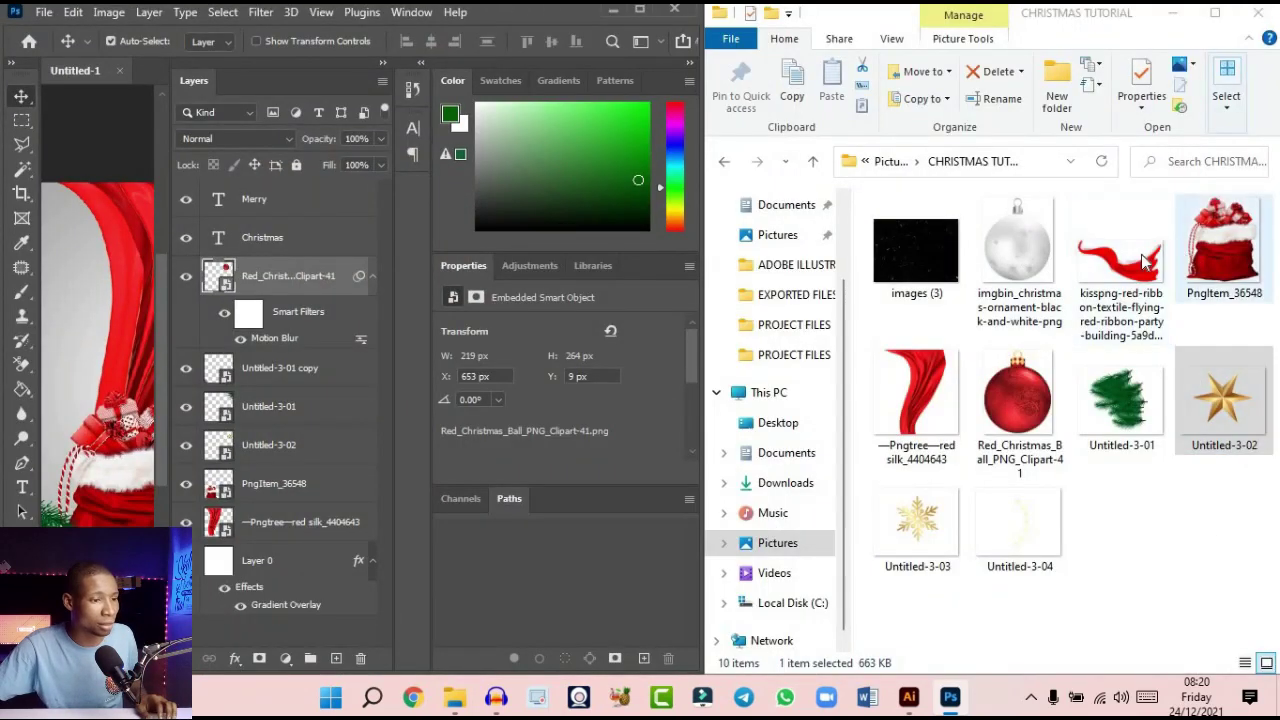
click(1140, 262)
drag(220, 283, 85, 280)
Scale the red ribbon to about 22.90% and position it from the gift sack across the lower part of "Christmas"
scroll(443, 208, down, 4)
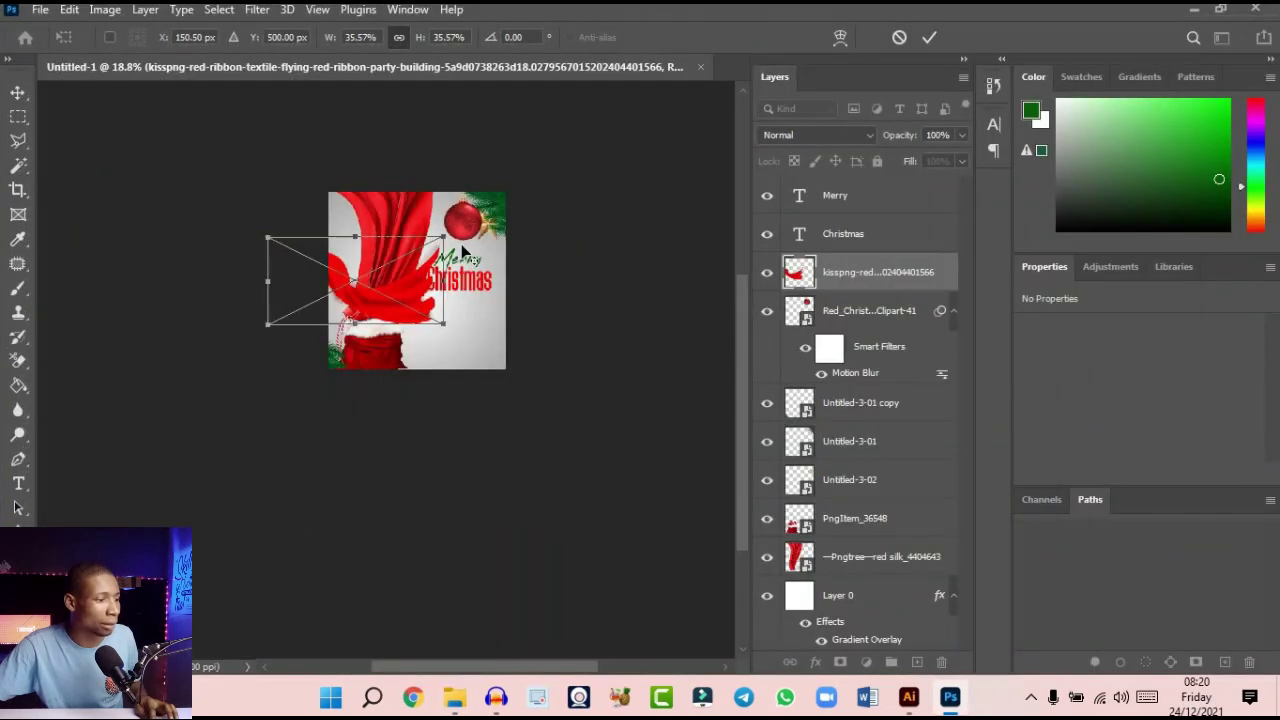
scroll(460, 249, up, 2)
drag(389, 320, 494, 364)
drag(552, 405, 445, 391)
drag(430, 345, 487, 357)
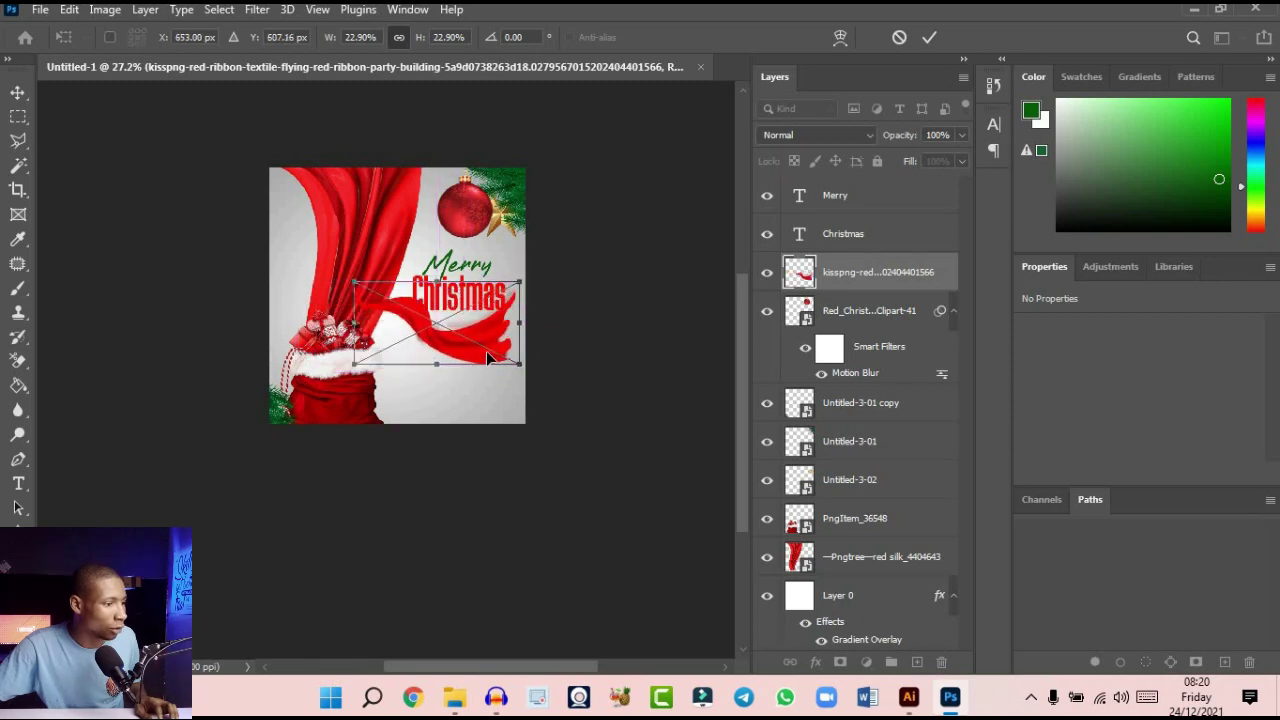
click(922, 40)
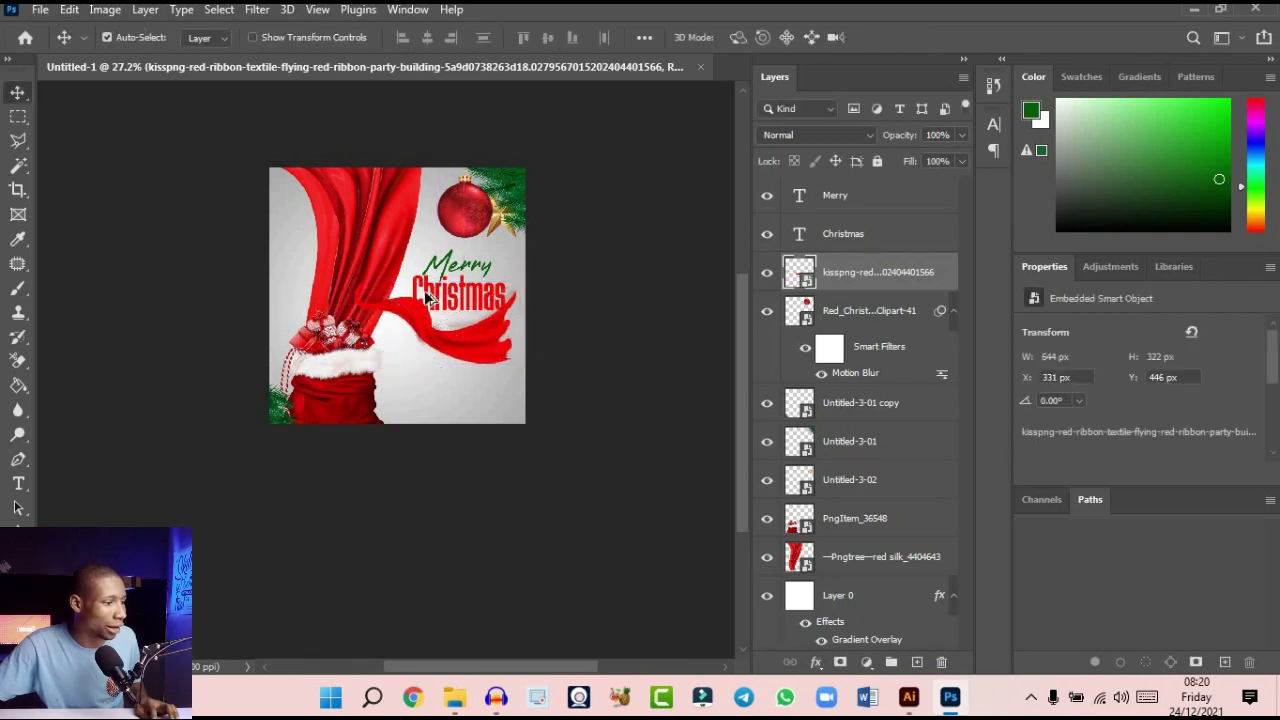
Send the red ribbon layer down the stack to directly above the background Layer 0, behind the silk and sack
scroll(470, 278, up, 3)
key(ctrl+bracketleft)
key(ctrl+bracketleft)
key(ctrl+bracketleft)
key(ctrl+bracketleft)
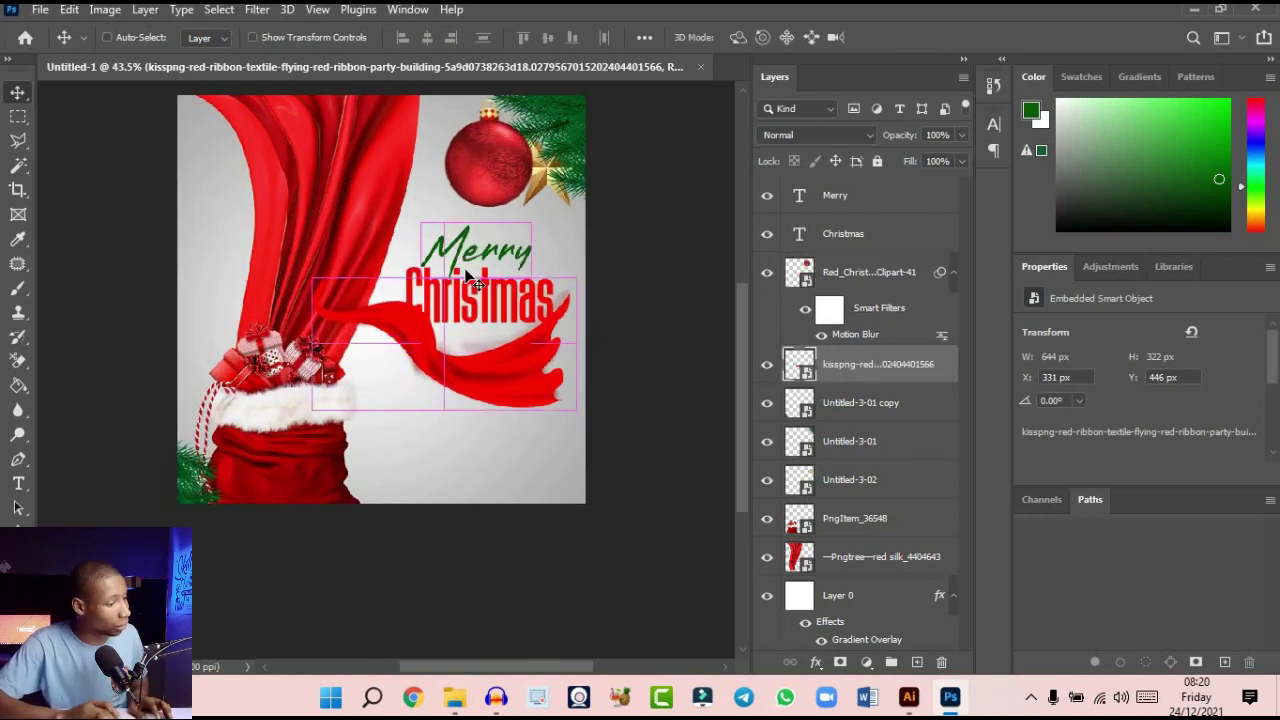
key(ctrl+bracketleft)
key(ctrl+bracketleft)
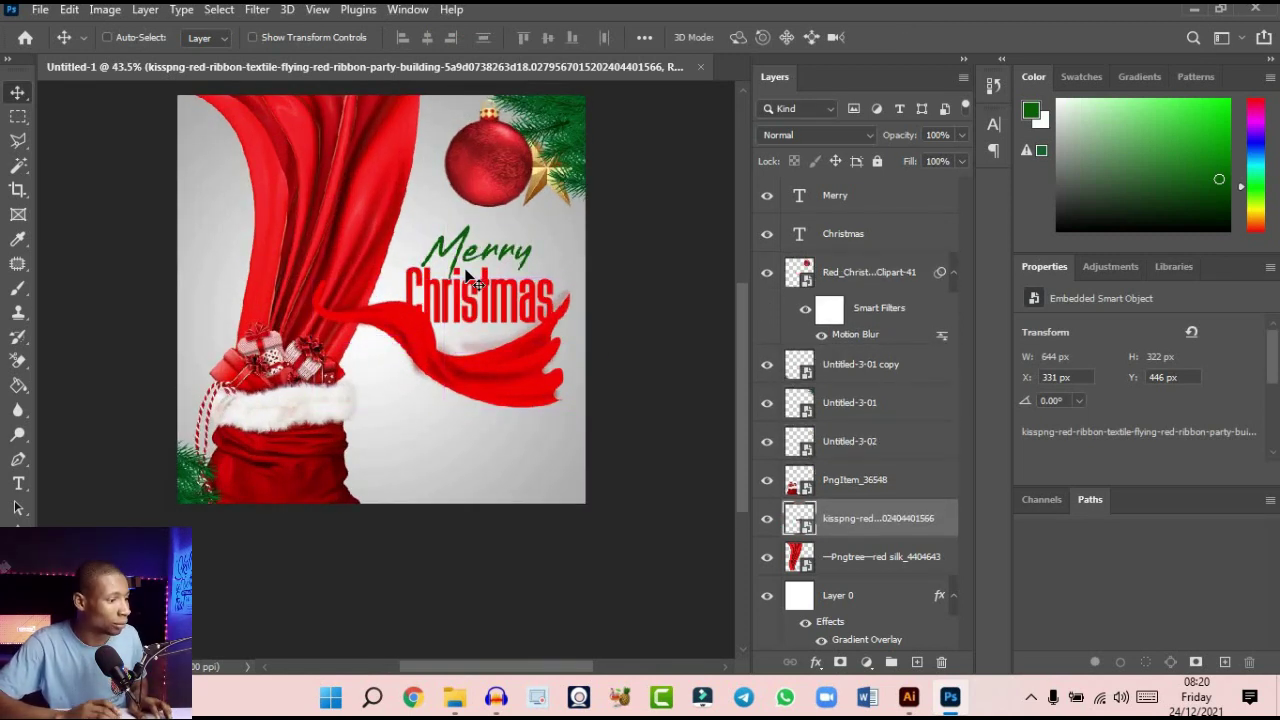
scroll(478, 303, down, 3)
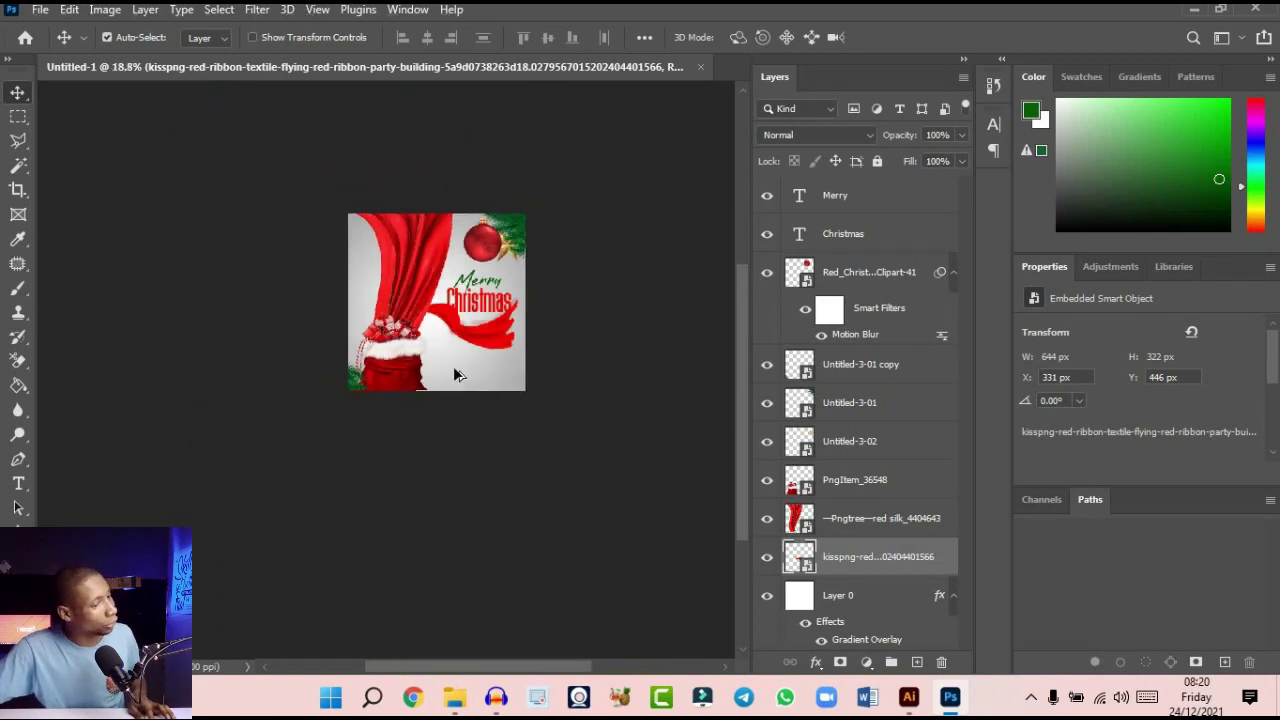
Move the red ribbon down to about X 500 px, Y 722 px in the canvas's lower-right corner
scroll(470, 345, up, 4)
drag(478, 360, 537, 488)
scroll(515, 455, down, 4)
scroll(549, 501, up, 3)
scroll(500, 470, down, 5)
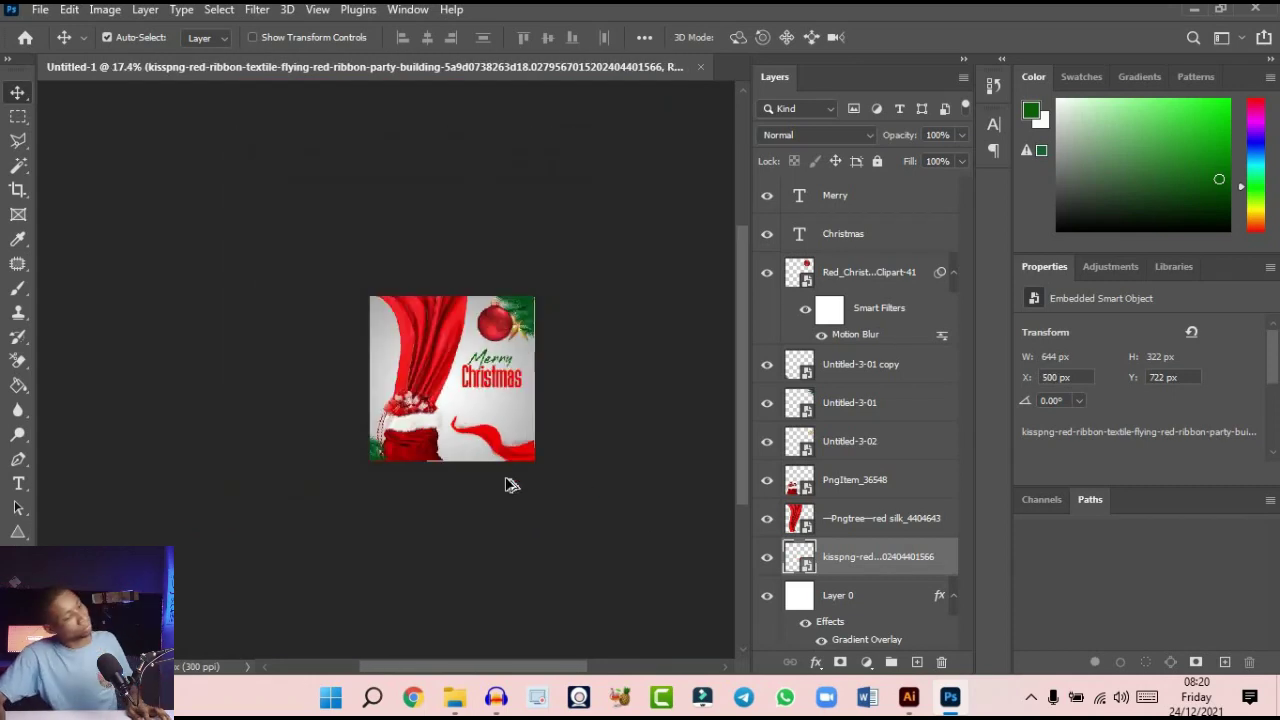
scroll(508, 474, up, 4)
scroll(500, 352, up, 1)
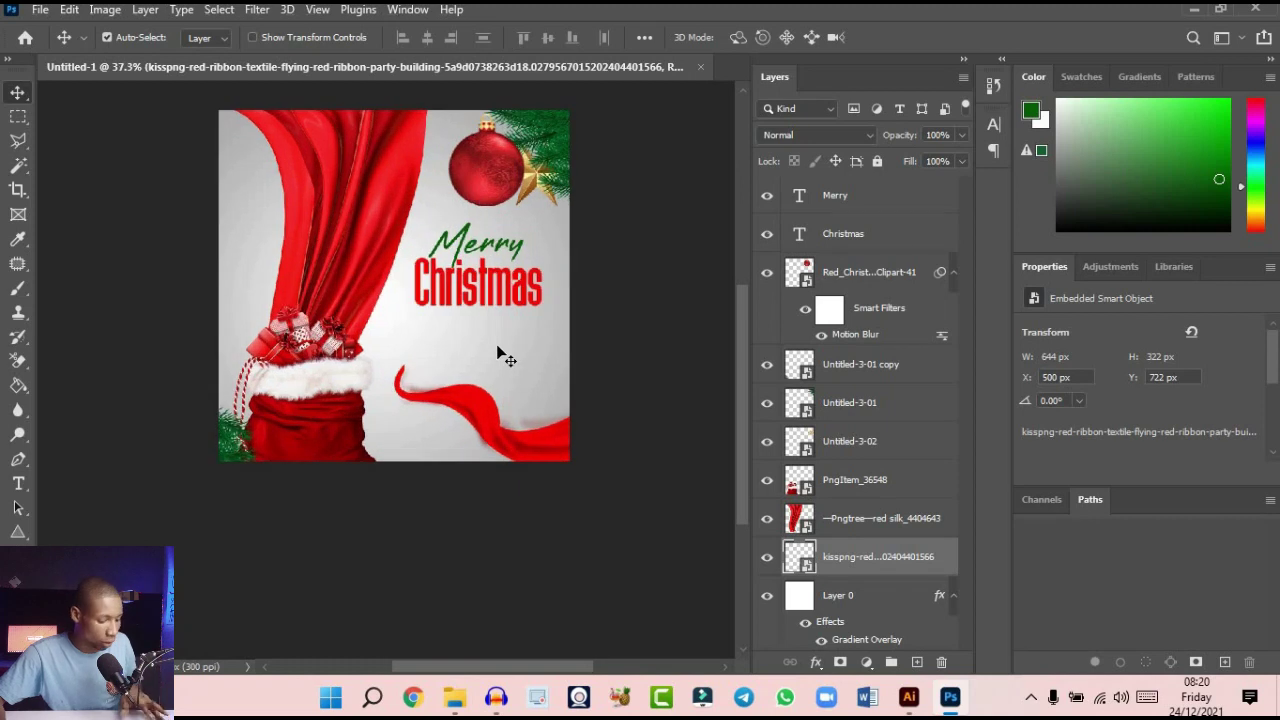
Rotate the red ribbon to about -23.64° and set it along the canvas's bottom edge at about X 470 px, Y 715 px
key(ctrl+t)
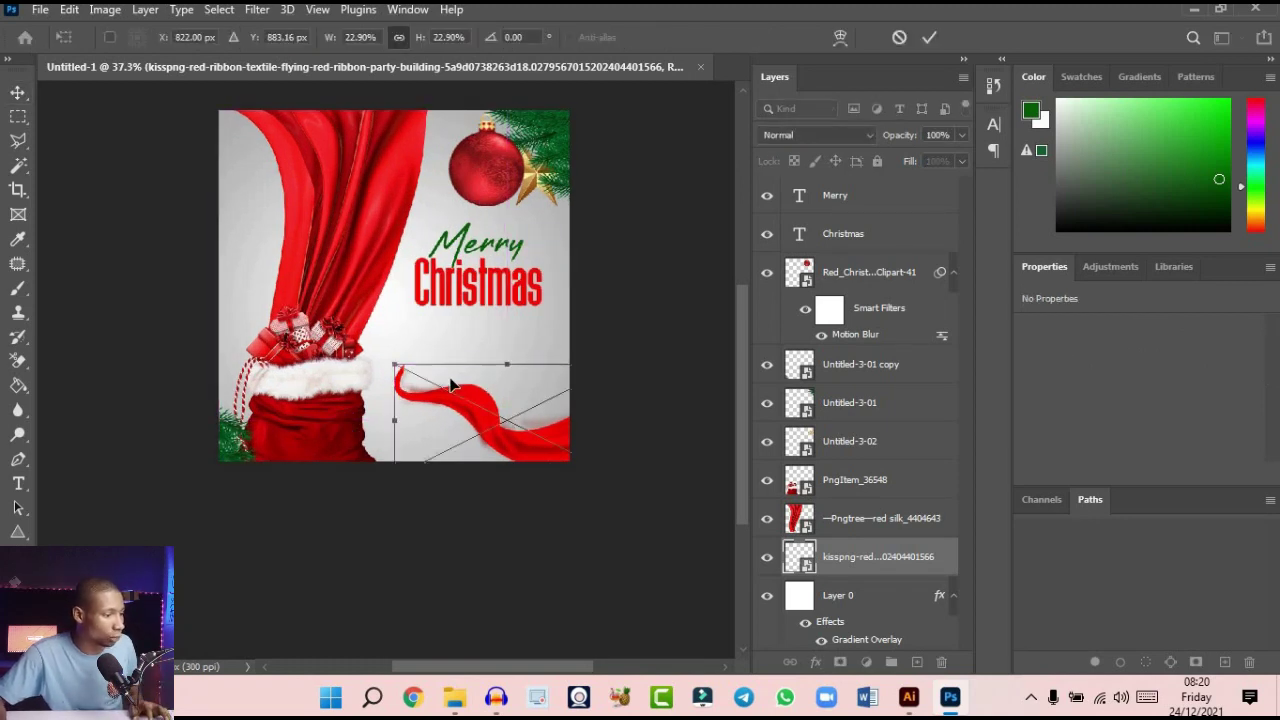
scroll(515, 383, down, 1)
drag(627, 318, 588, 292)
drag(546, 406, 544, 431)
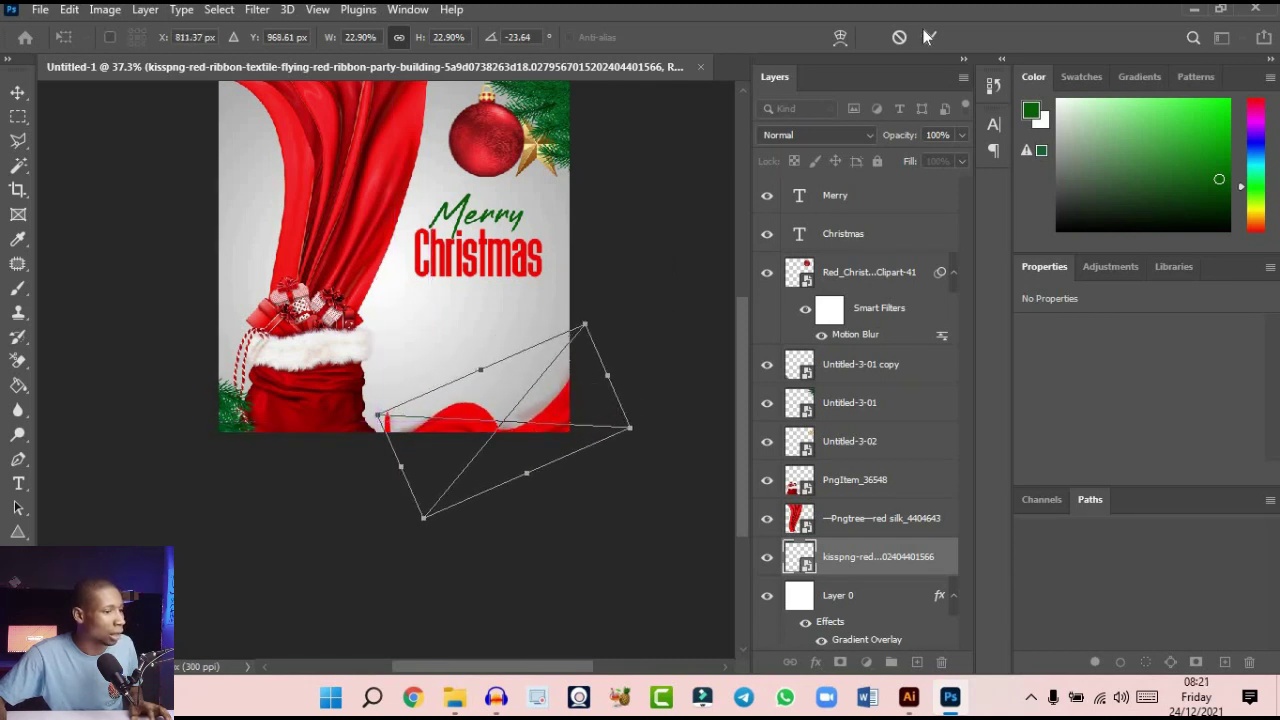
click(928, 37)
scroll(574, 425, down, 5)
scroll(557, 408, up, 3)
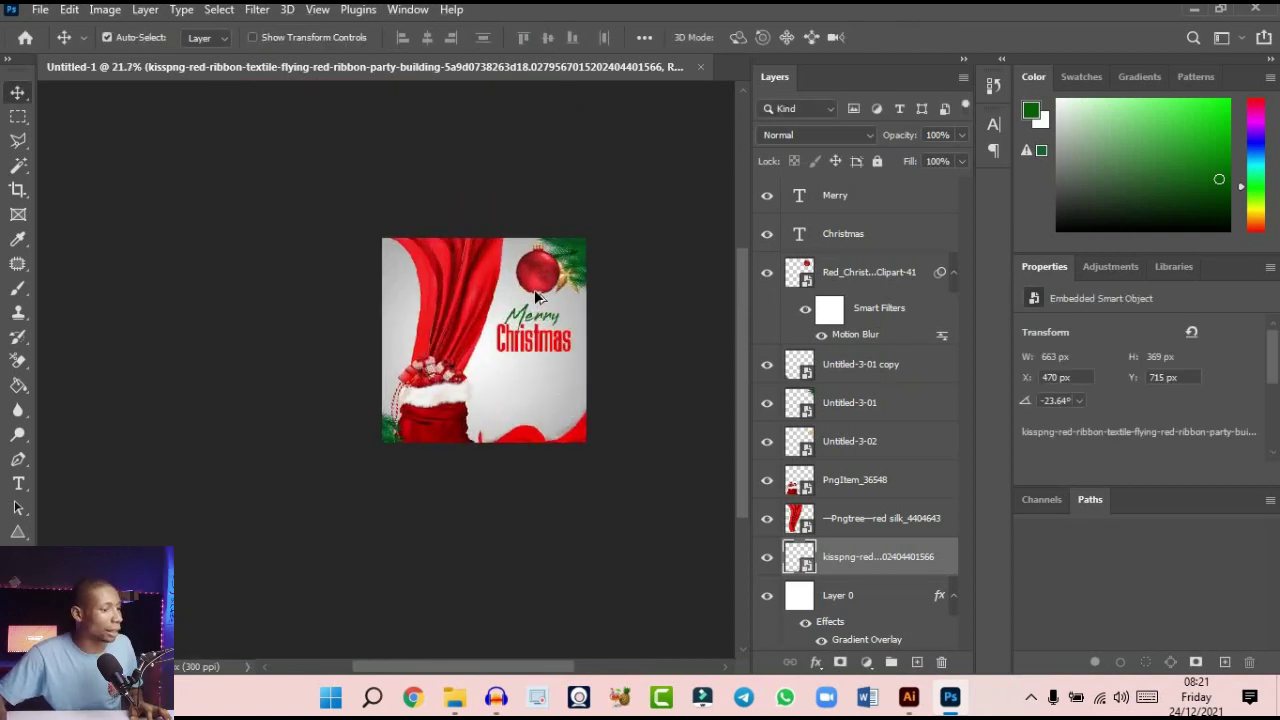
scroll(535, 296, up, 3)
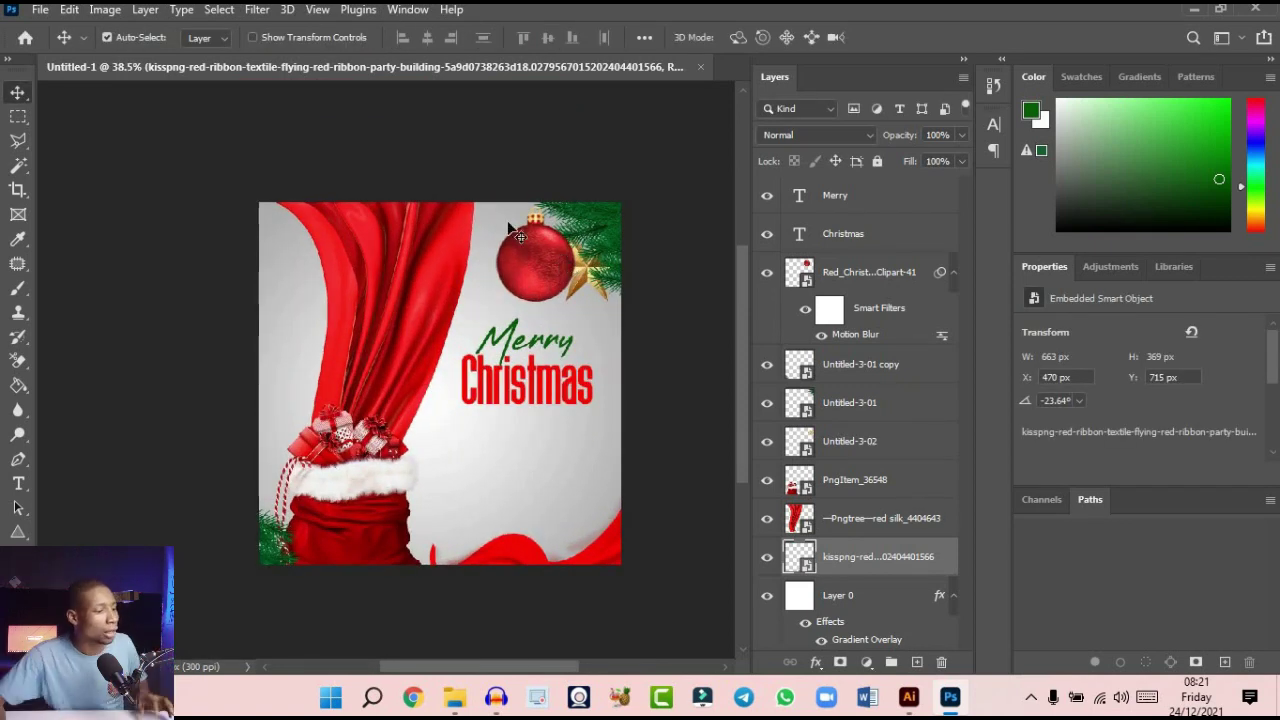
scroll(518, 386, down, 3)
scroll(470, 360, up, 2)
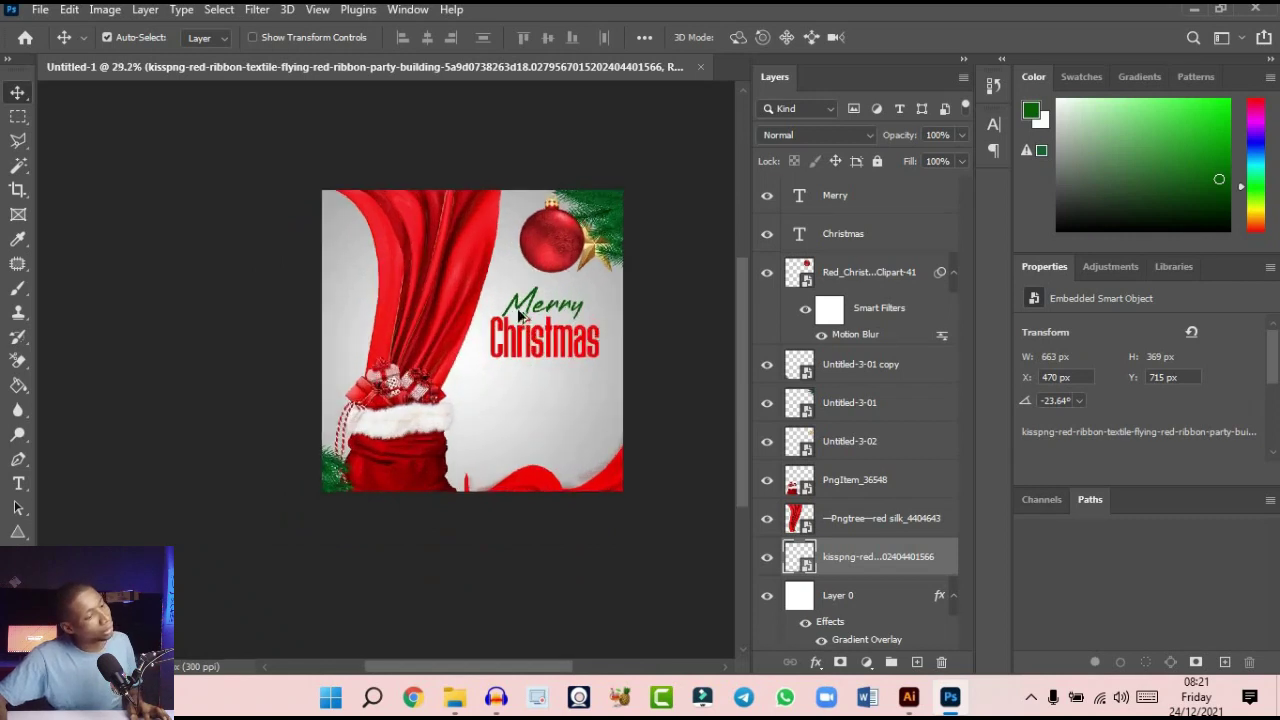
scroll(475, 320, down, 3)
scroll(480, 258, up, 3)
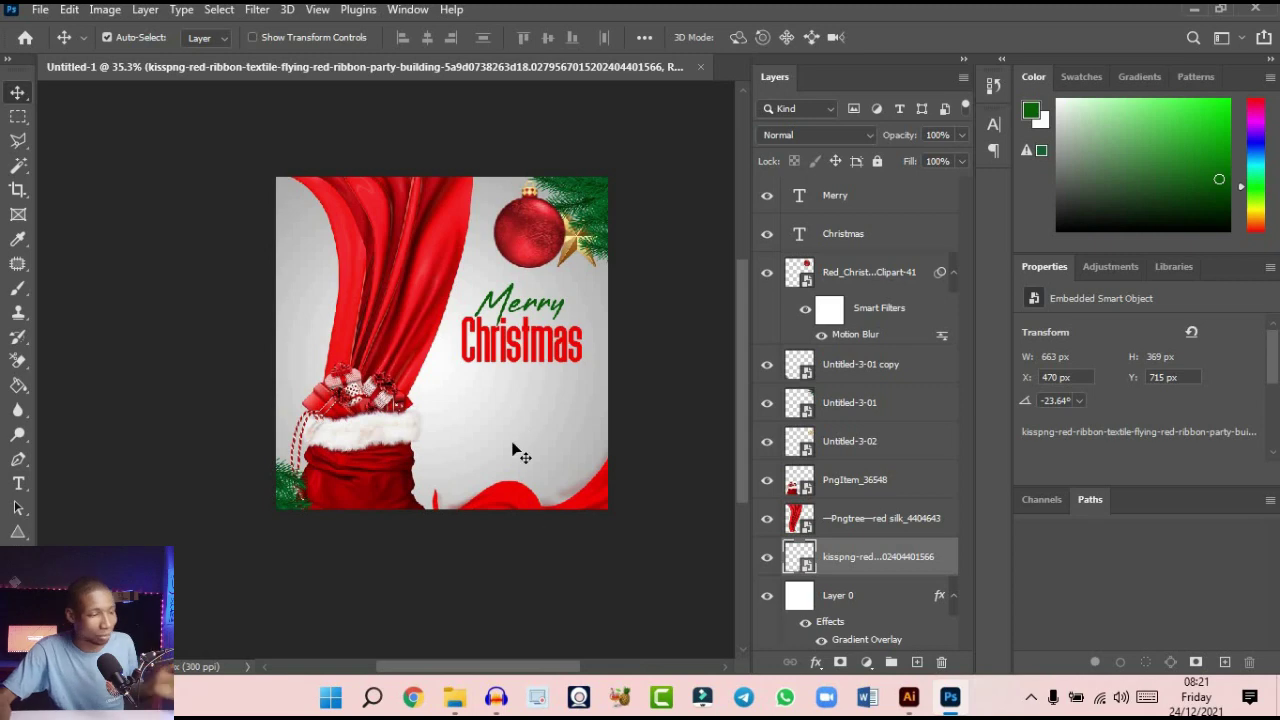
Place the silver Christmas ornament image (imgbin_christmas-ornament-black-and-white-png) from the image folder into the design
click(1220, 9)
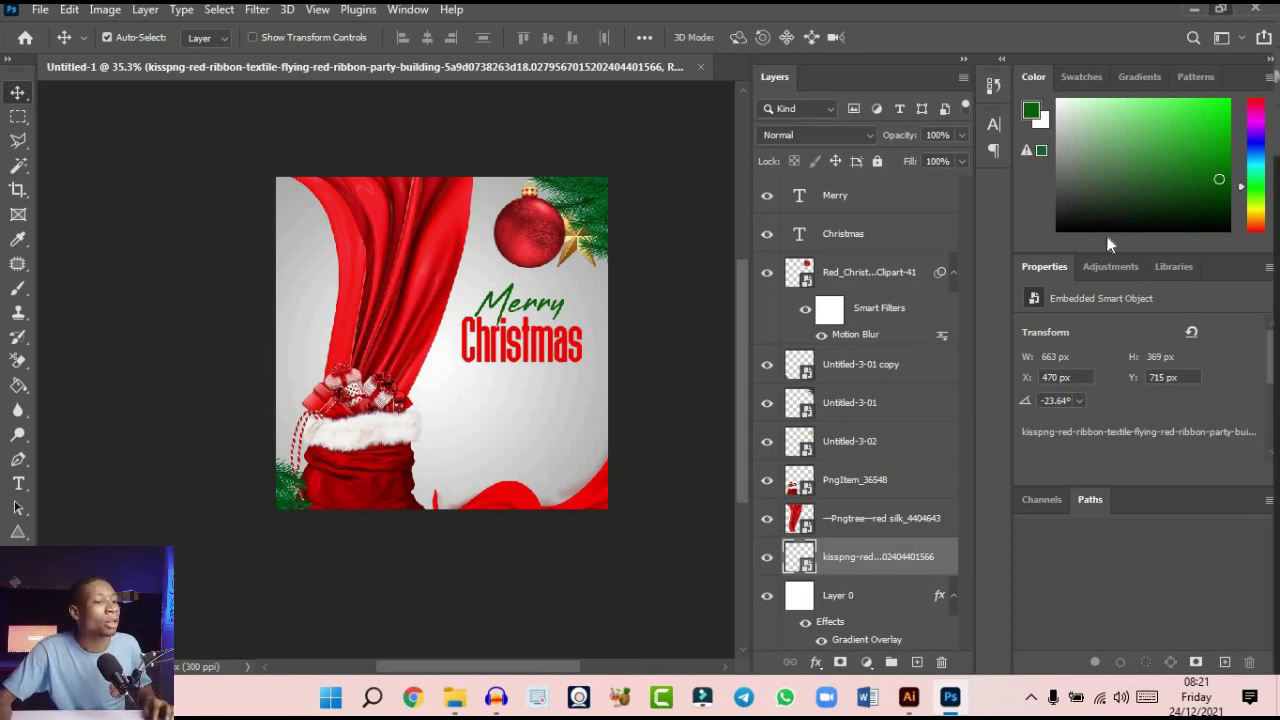
click(1018, 262)
drag(1020, 262, 130, 270)
click(639, 12)
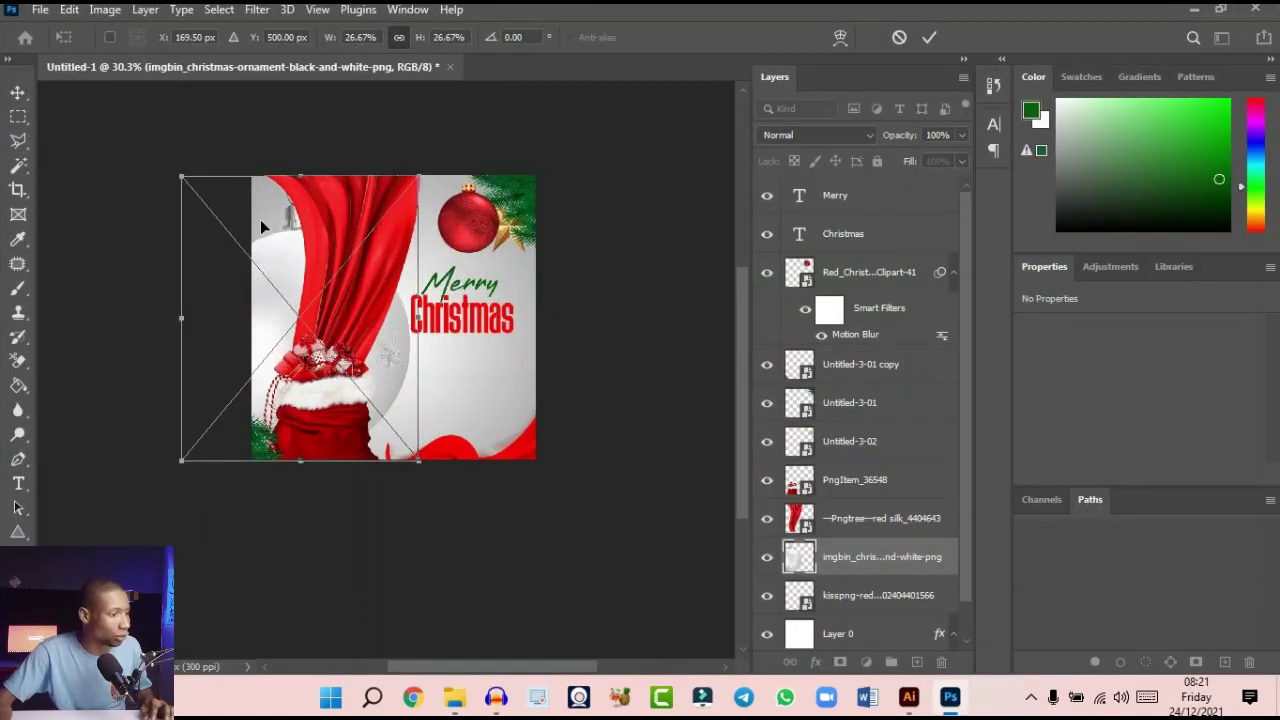
Scale the silver ornament to about 163 by 180 px, rotate it to about -37.70° and position it below the start of "Christmas"
drag(261, 226, 512, 306)
drag(641, 200, 430, 370)
scroll(417, 370, up, 3)
click(929, 37)
Bring the silver ornament layer to the top of the stack and move the ornament to about X 433 px, Y 535 px
key(ctrl+bracketright)
key(ctrl+bracketright)
key(ctrl+bracketright)
key(ctrl+bracketright)
key(ctrl+bracketright)
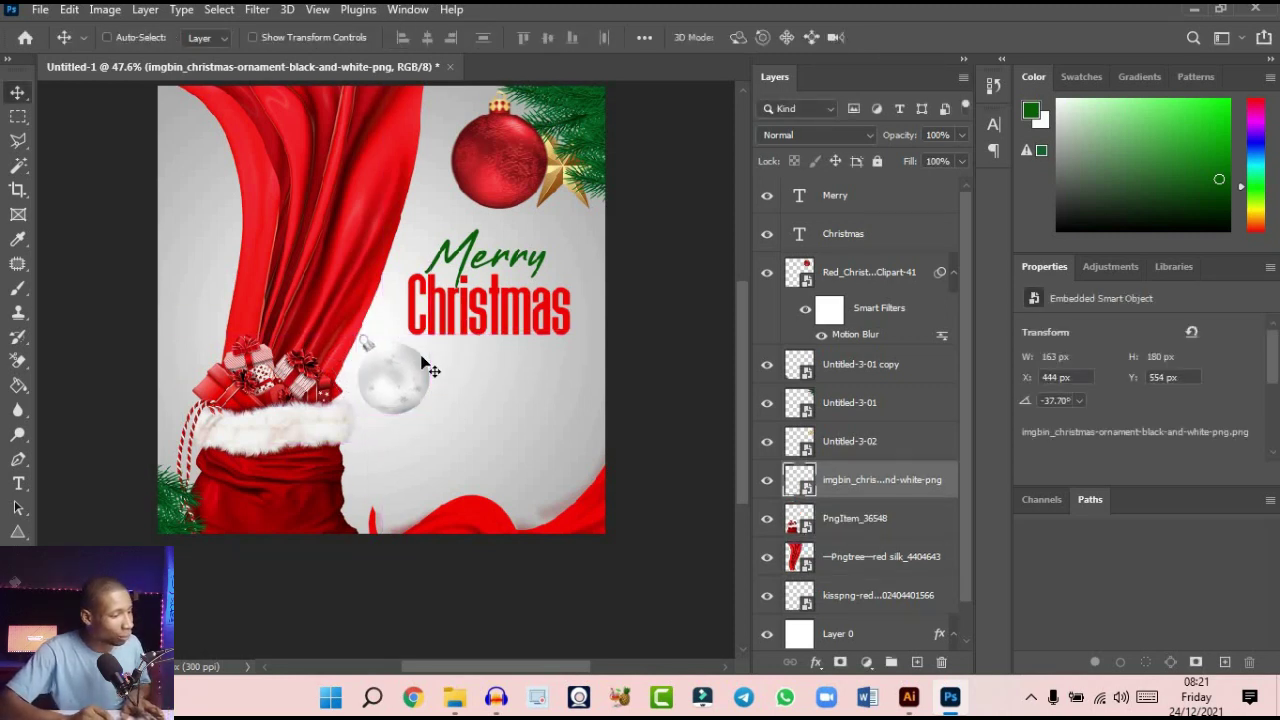
key(ctrl+bracketright)
key(ctrl+bracketright)
key(ctrl+bracketright)
drag(425, 370, 397, 379)
Add a new layer directly beneath the silver ornament layer and set the Brush tool's size to 90
scroll(397, 379, up, 4)
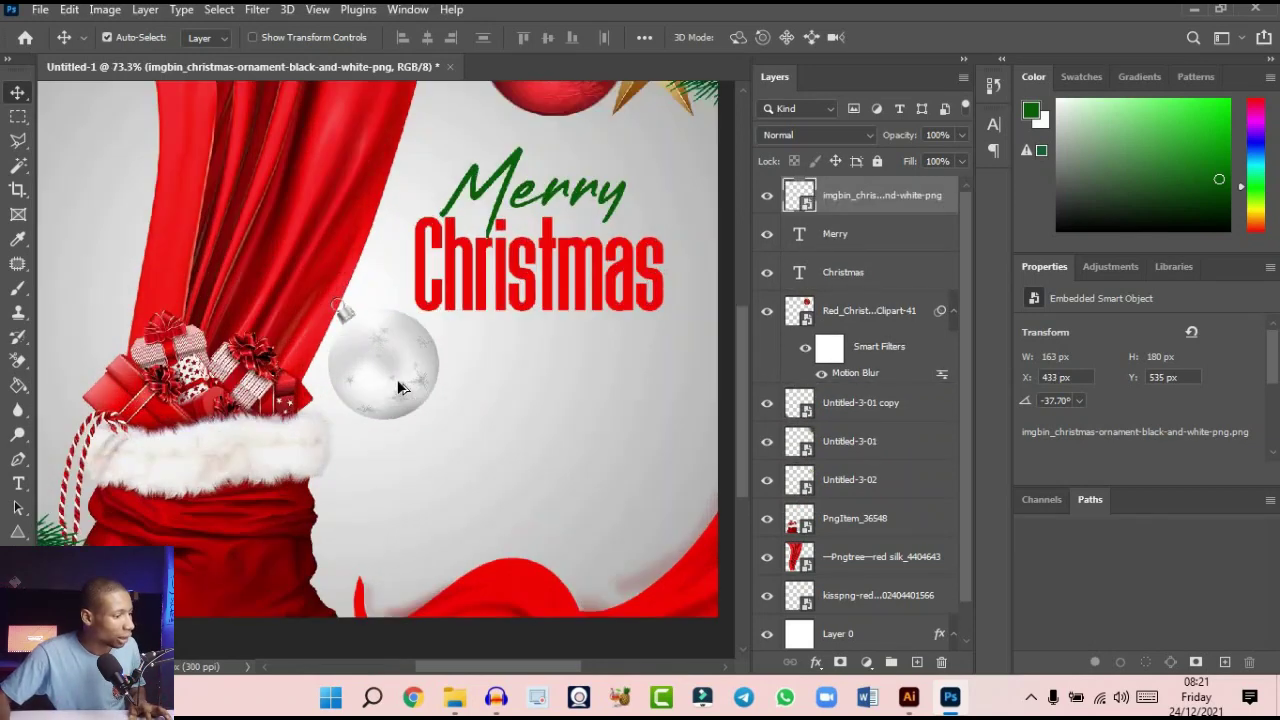
scroll(407, 348, down, 3)
scroll(400, 355, up, 2)
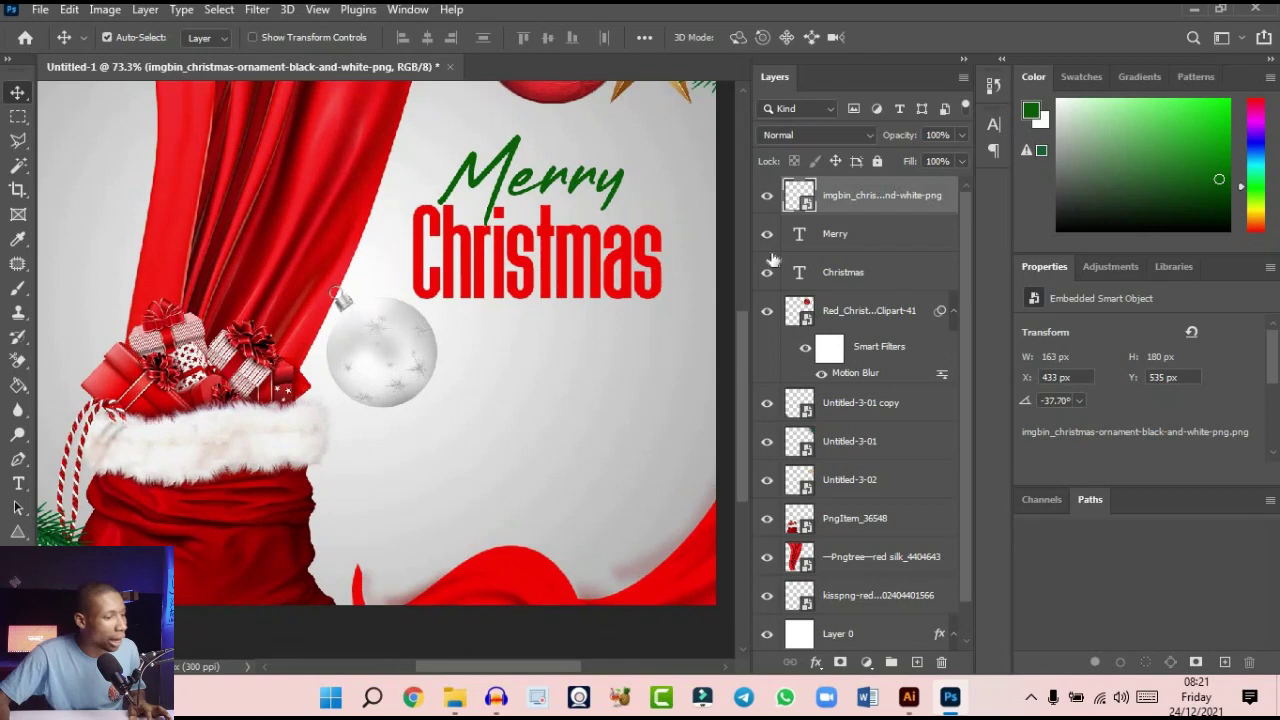
click(886, 236)
click(916, 662)
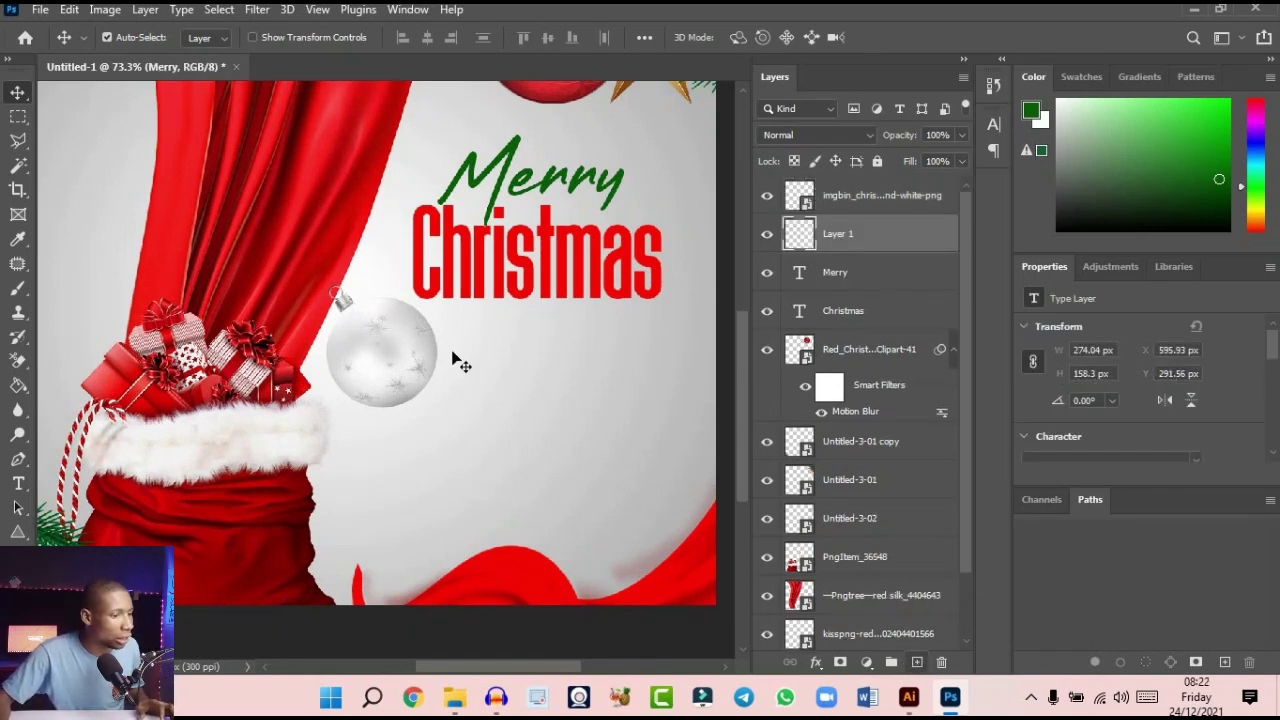
click(18, 287)
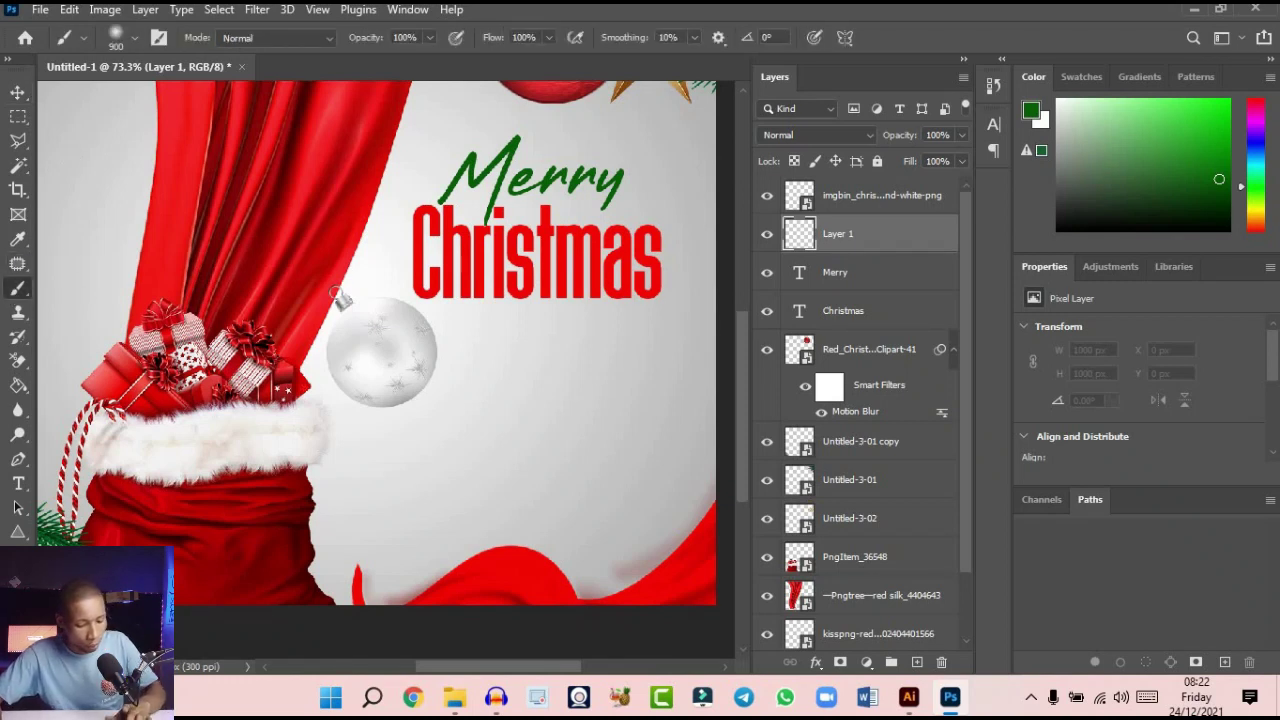
key(bracketleft)
key(bracketleft)
key(bracketleft)
key(bracketleft)
key(bracketleft)
key(bracketleft)
key(bracketleft)
key(bracketleft)
key(bracketleft)
key(bracketleft)
key(bracketleft)
key(bracketleft)
key(bracketleft)
key(bracketleft)
key(bracketleft)
key(bracketleft)
key(bracketleft)
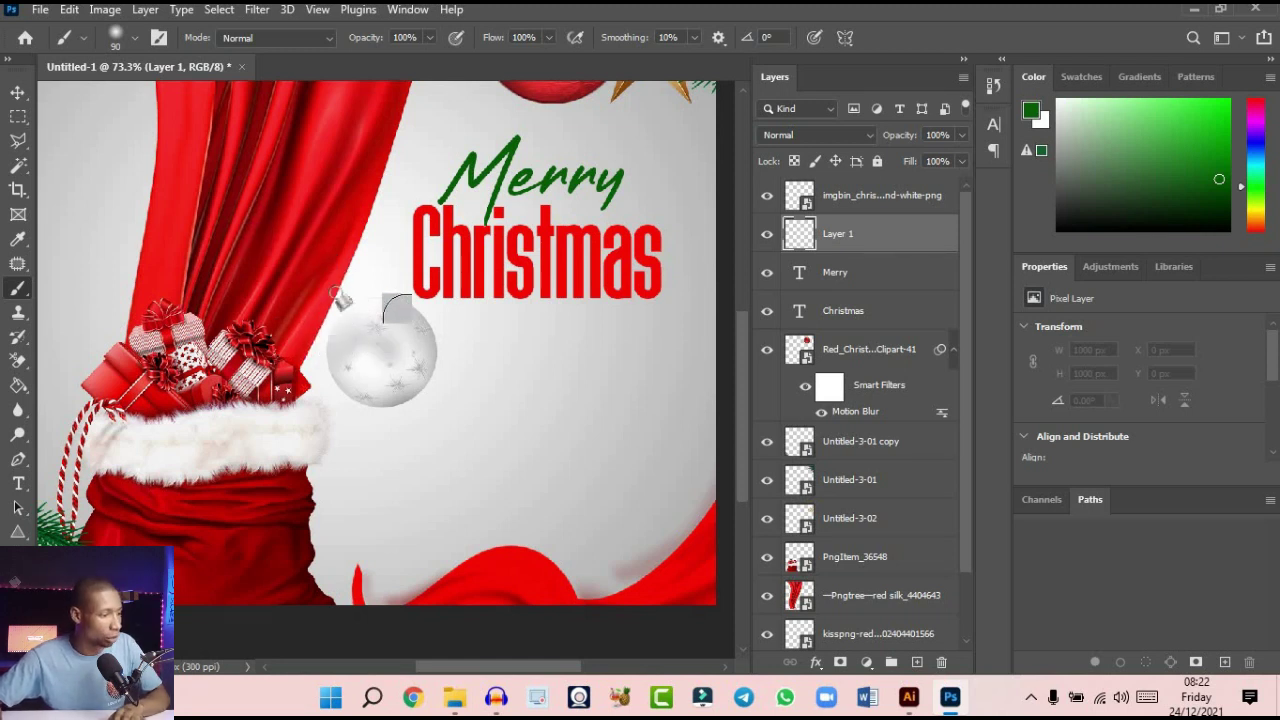
Set the foreground colour to black and paint a soft shadow behind the silver ornament
drag(1063, 211, 1057, 230)
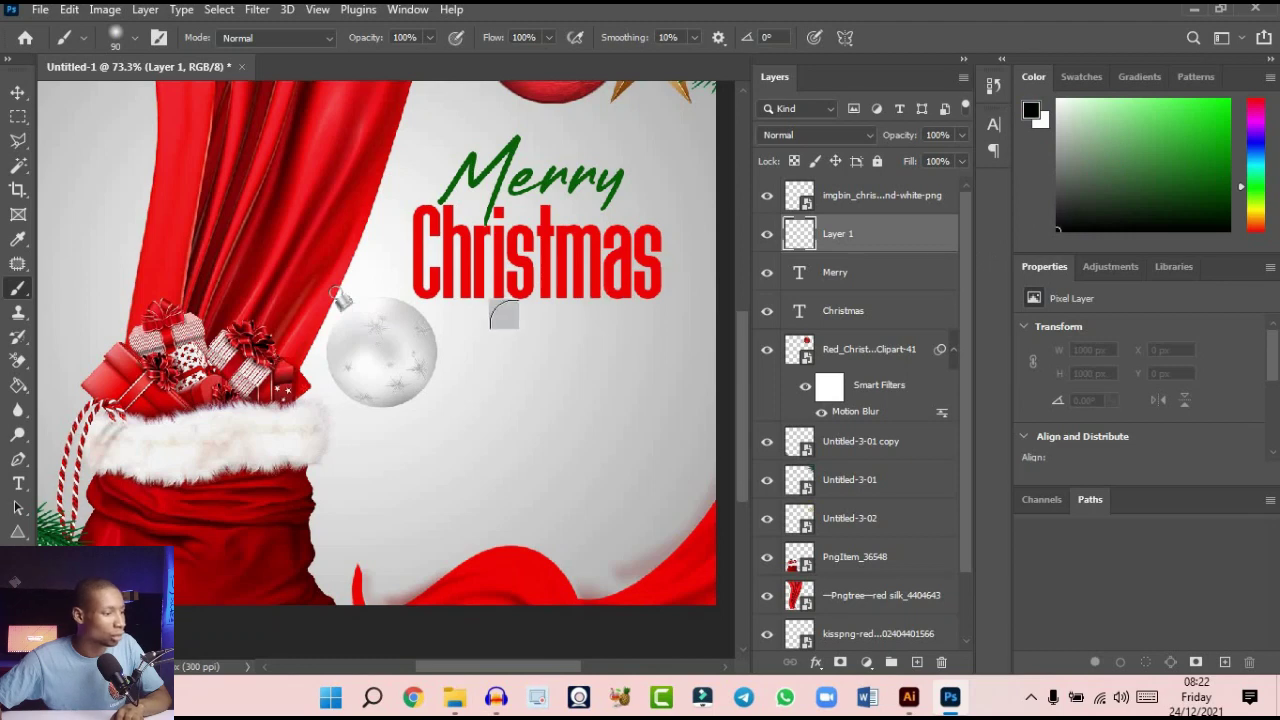
drag(365, 380, 390, 395)
scroll(480, 232, down, 3)
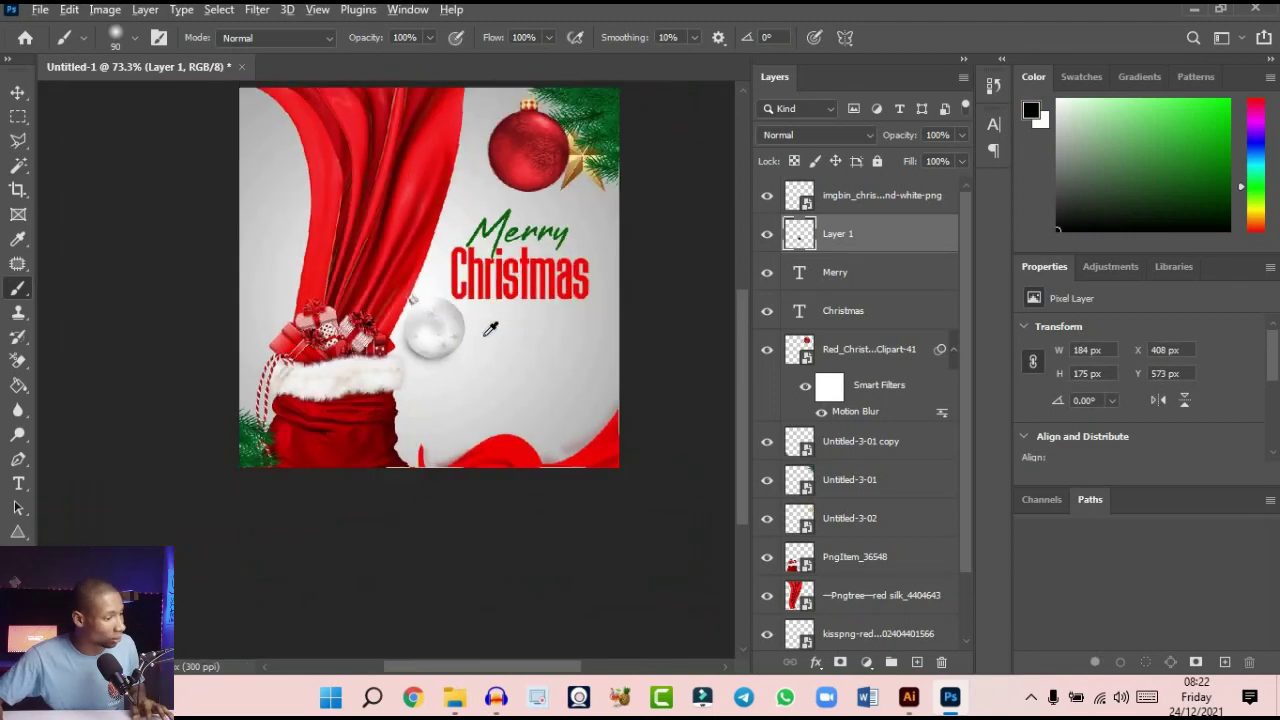
scroll(441, 312, down, 3)
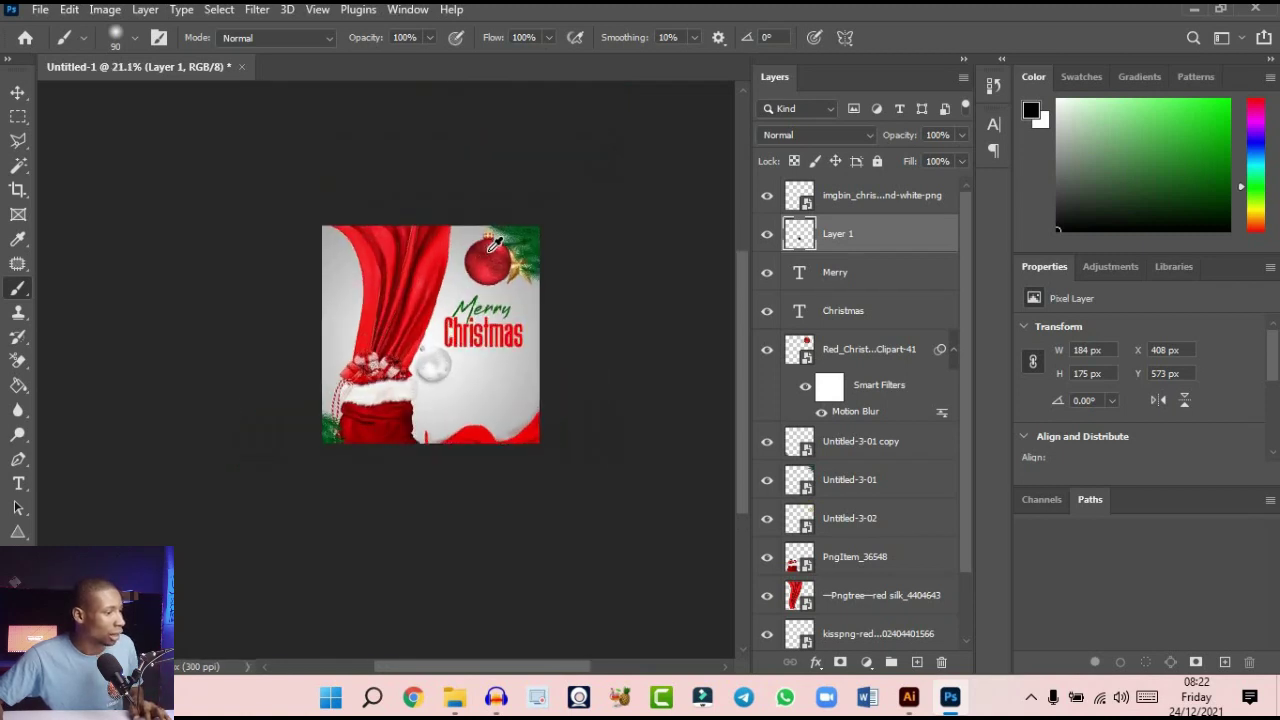
Add a new layer directly beneath the red Christmas ball layer and paint a soft black shadow behind the ball
scroll(470, 240, up, 4)
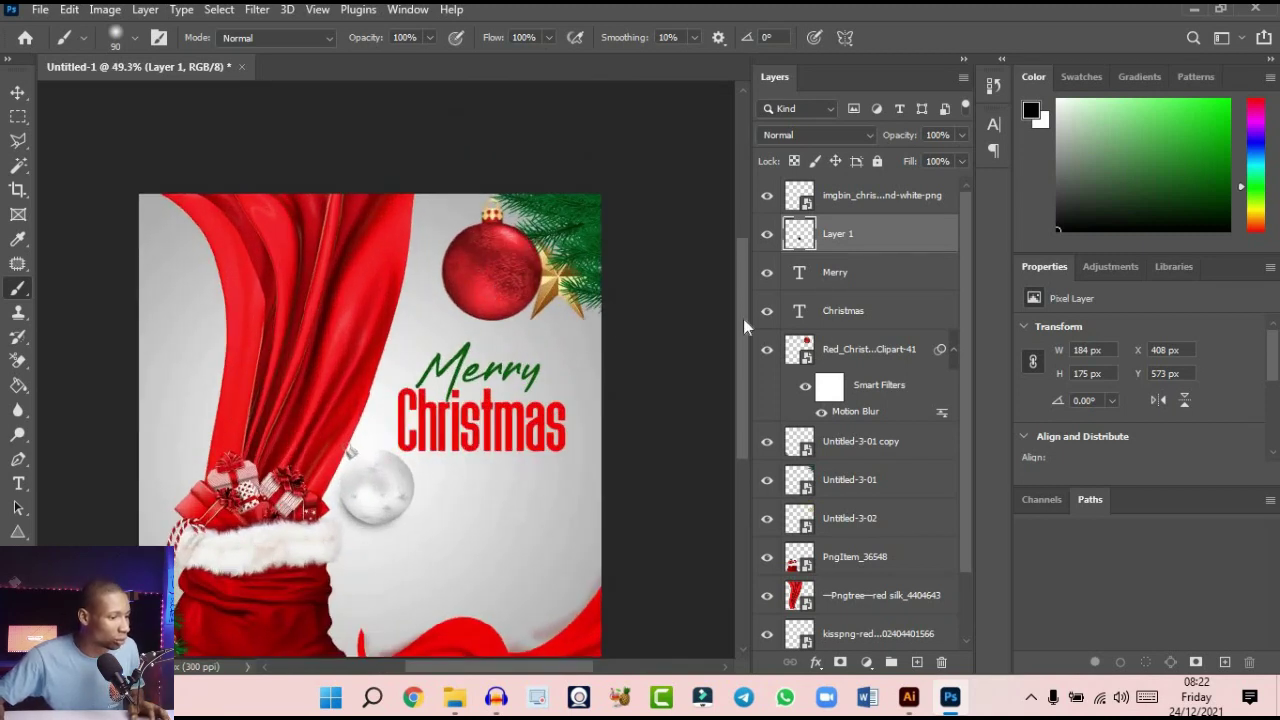
click(868, 445)
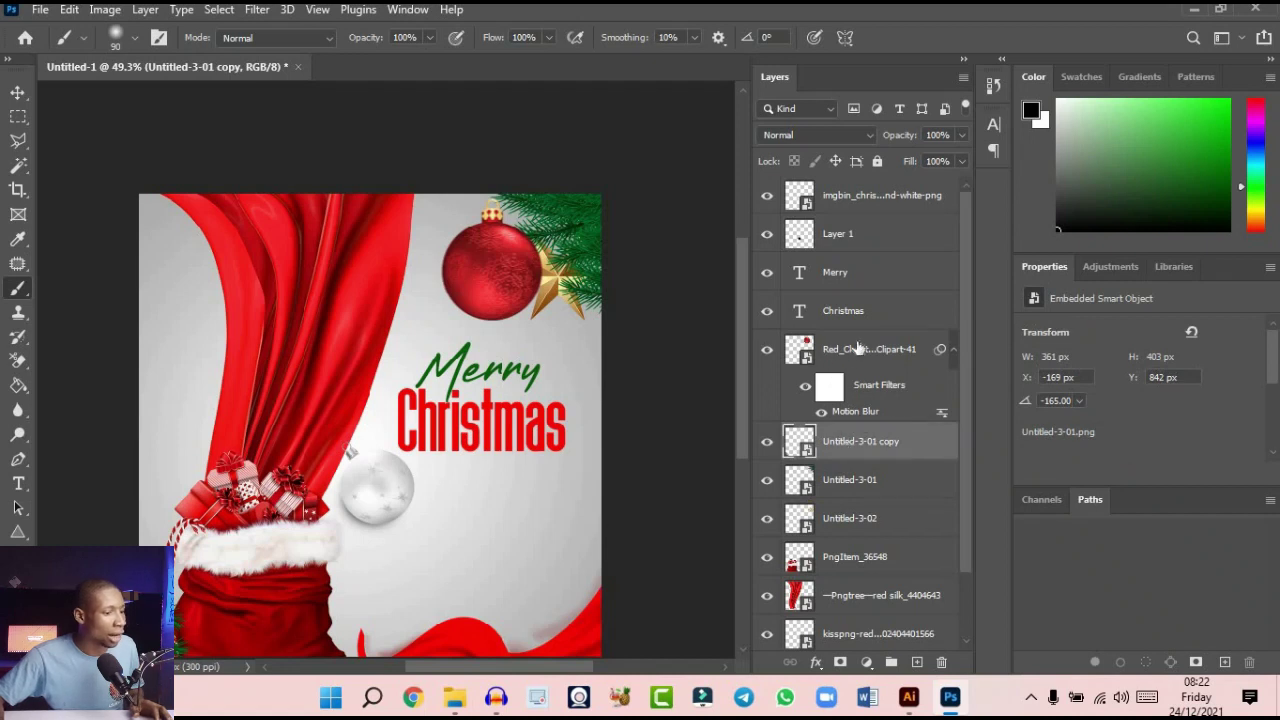
click(917, 662)
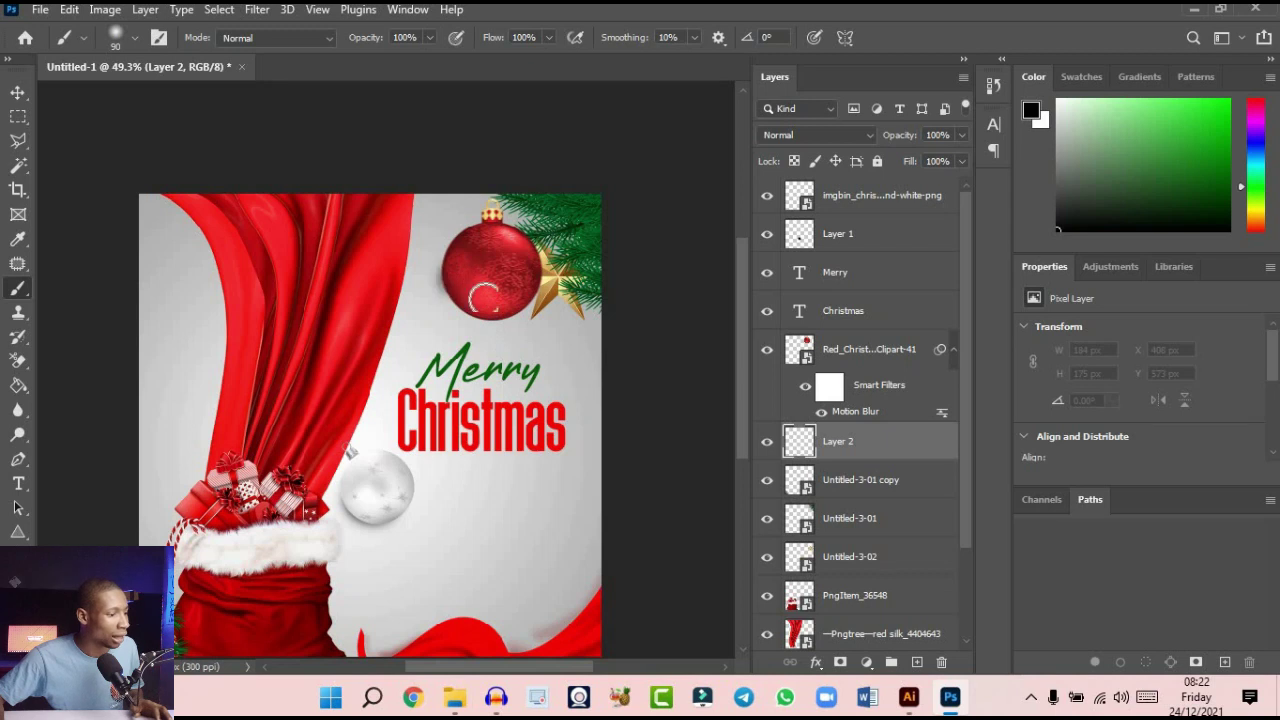
drag(502, 298, 508, 274)
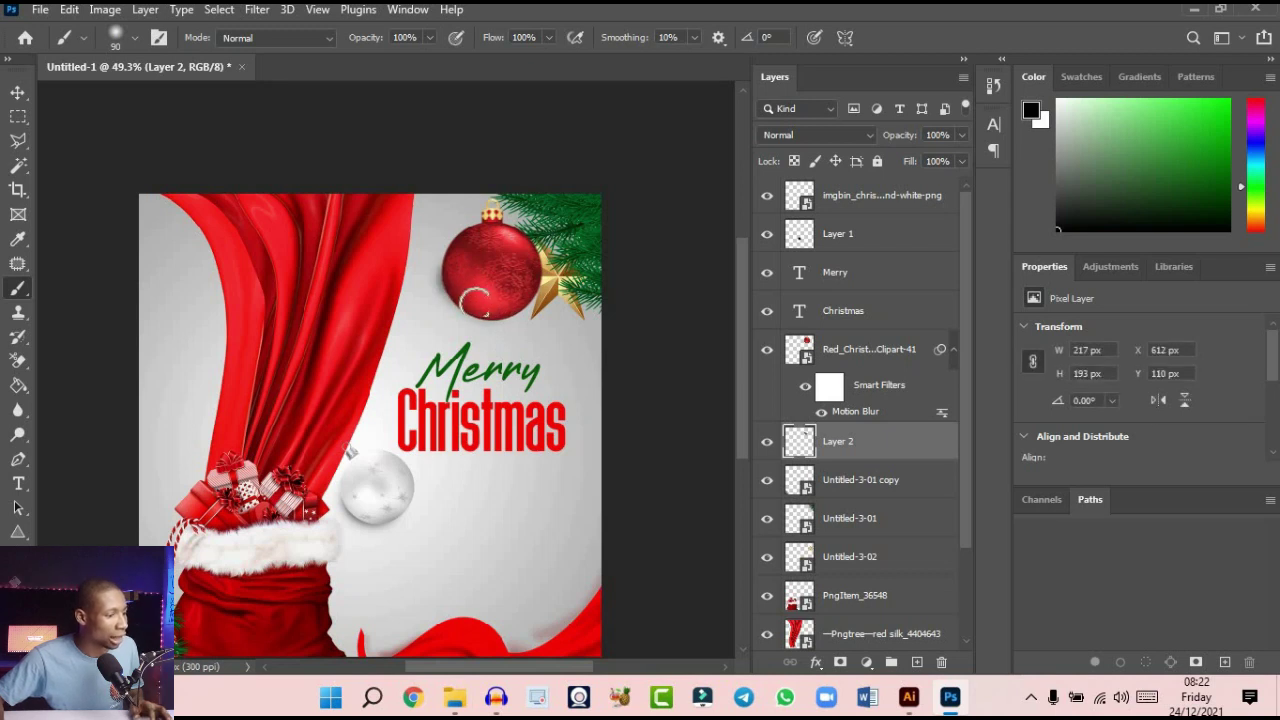
scroll(500, 252, down, 5)
scroll(497, 285, up, 3)
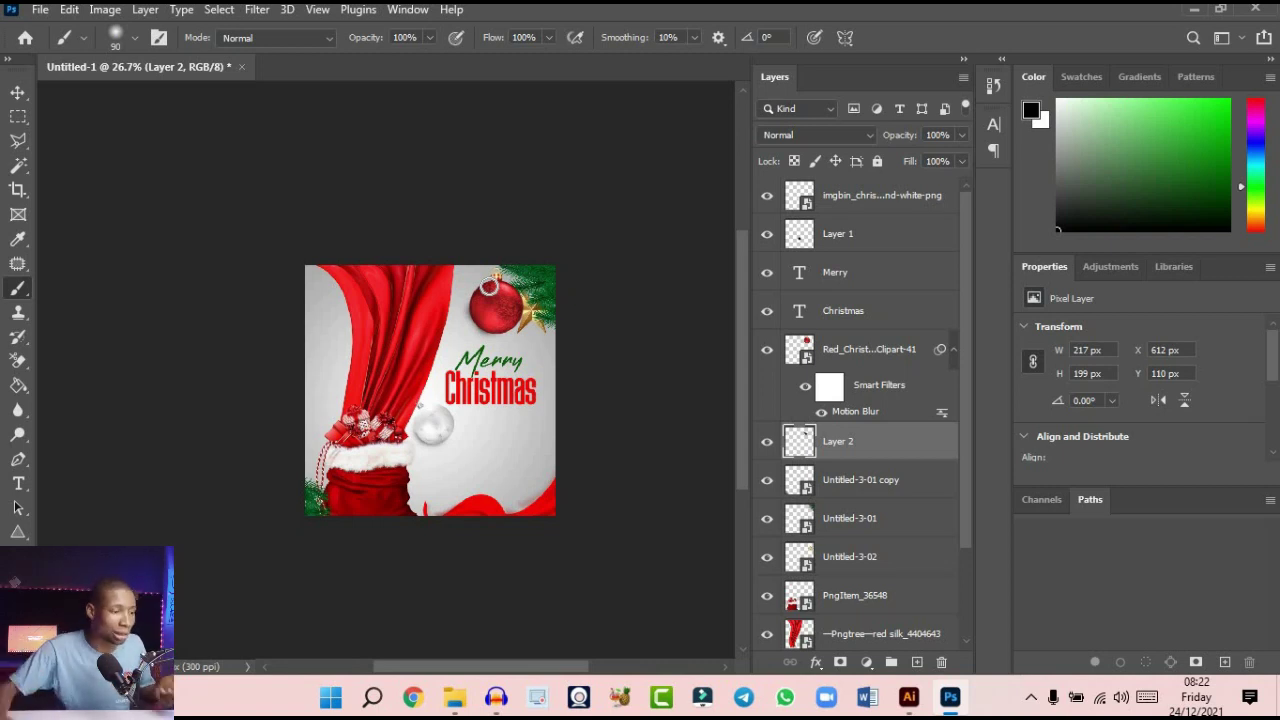
scroll(503, 325, up, 2)
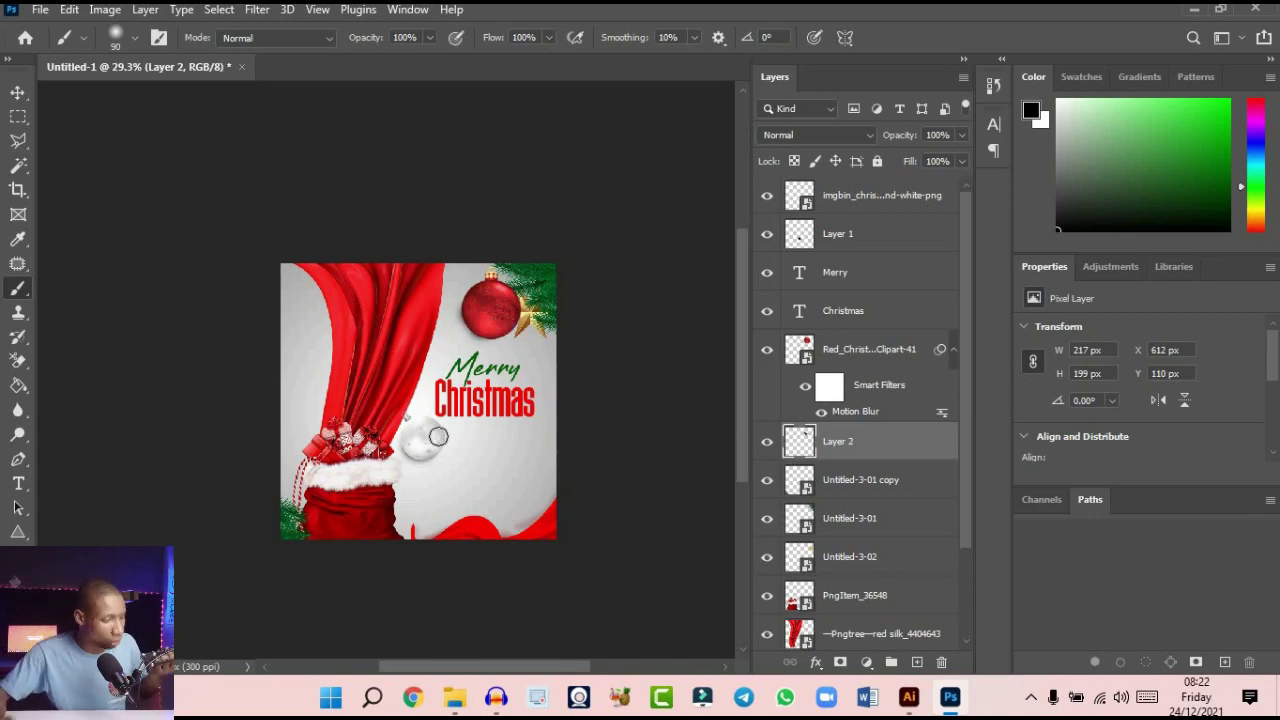
Place the gold snowflake image Untitled-3-03 from the CHRISTMAS TUTORIAL folder into the design
click(1220, 10)
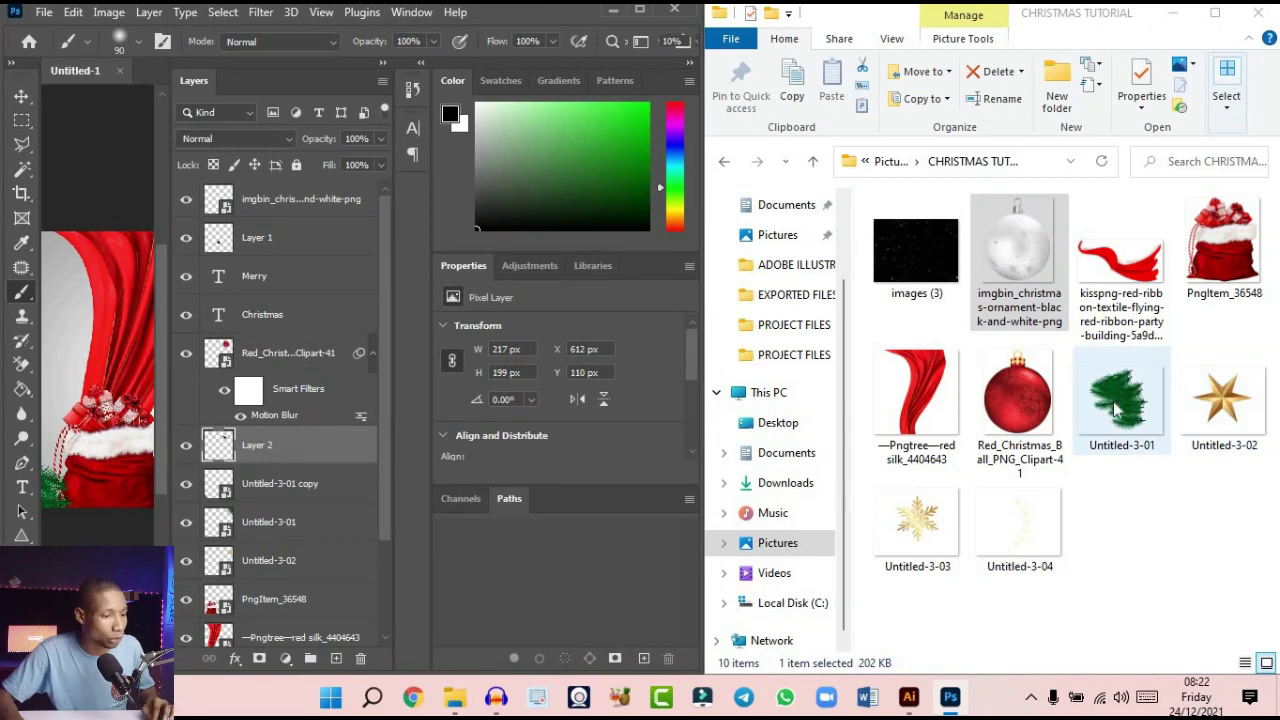
click(928, 566)
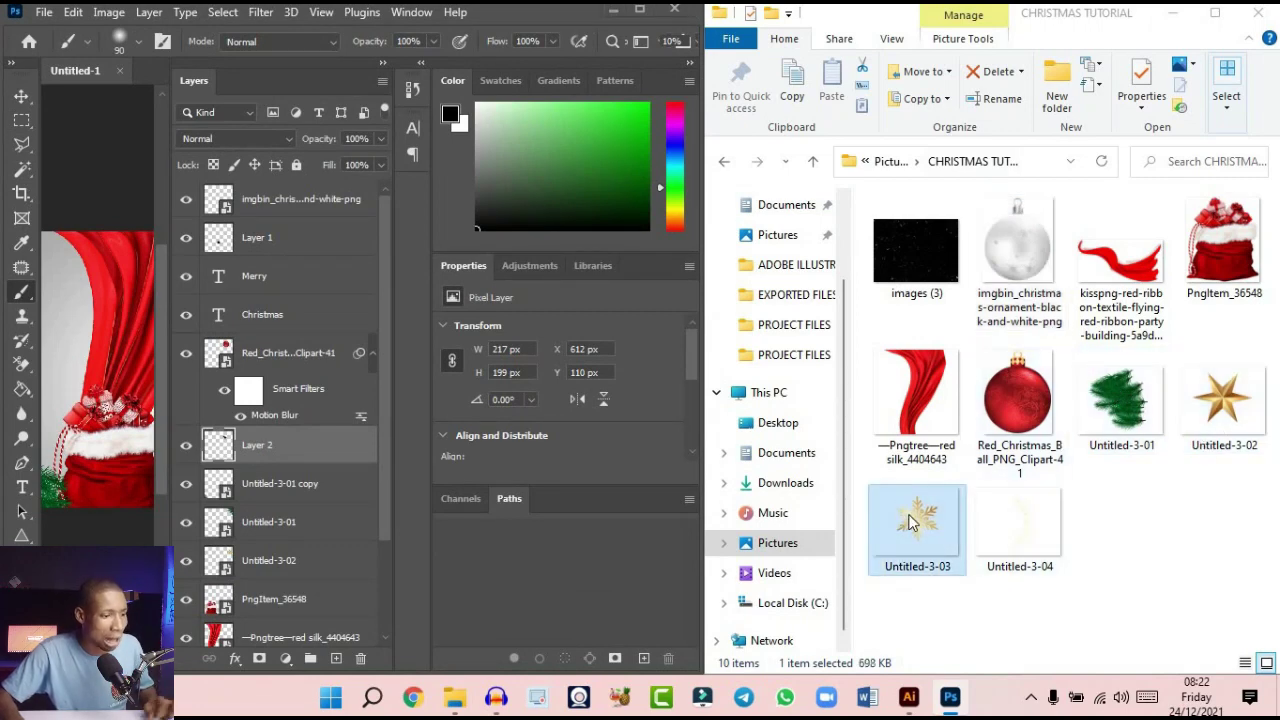
drag(908, 520, 110, 335)
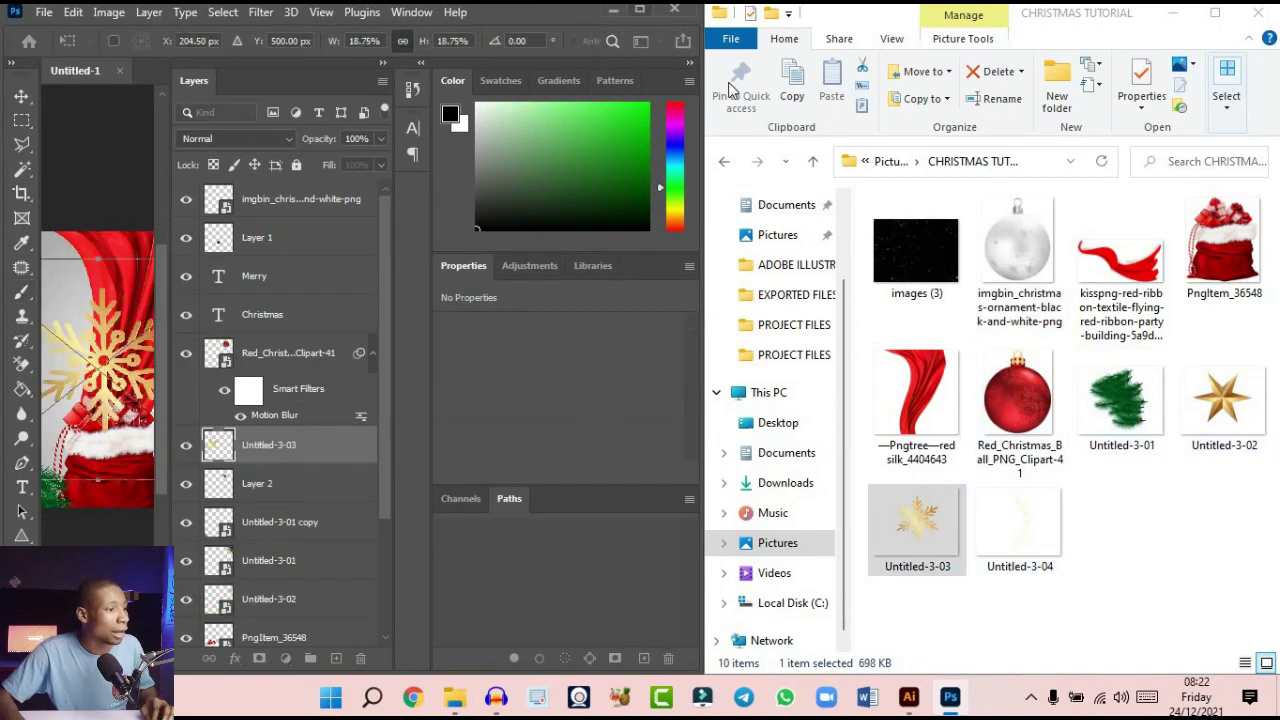
click(640, 10)
Scale the gold snowflake to 4.00% and position it on the red silk at about X 408 px, Y 273 px
scroll(446, 300, down, 3)
scroll(443, 309, up, 3)
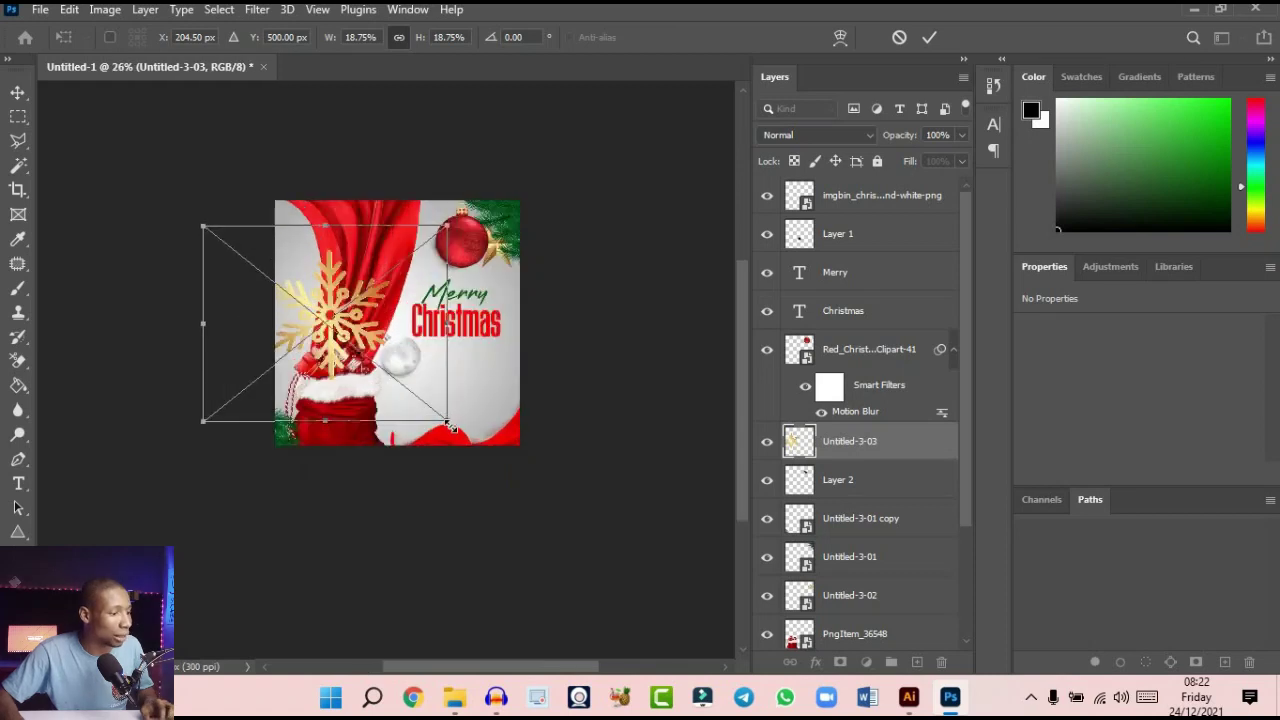
drag(450, 425, 440, 295)
drag(393, 332, 410, 270)
scroll(360, 275, up, 3)
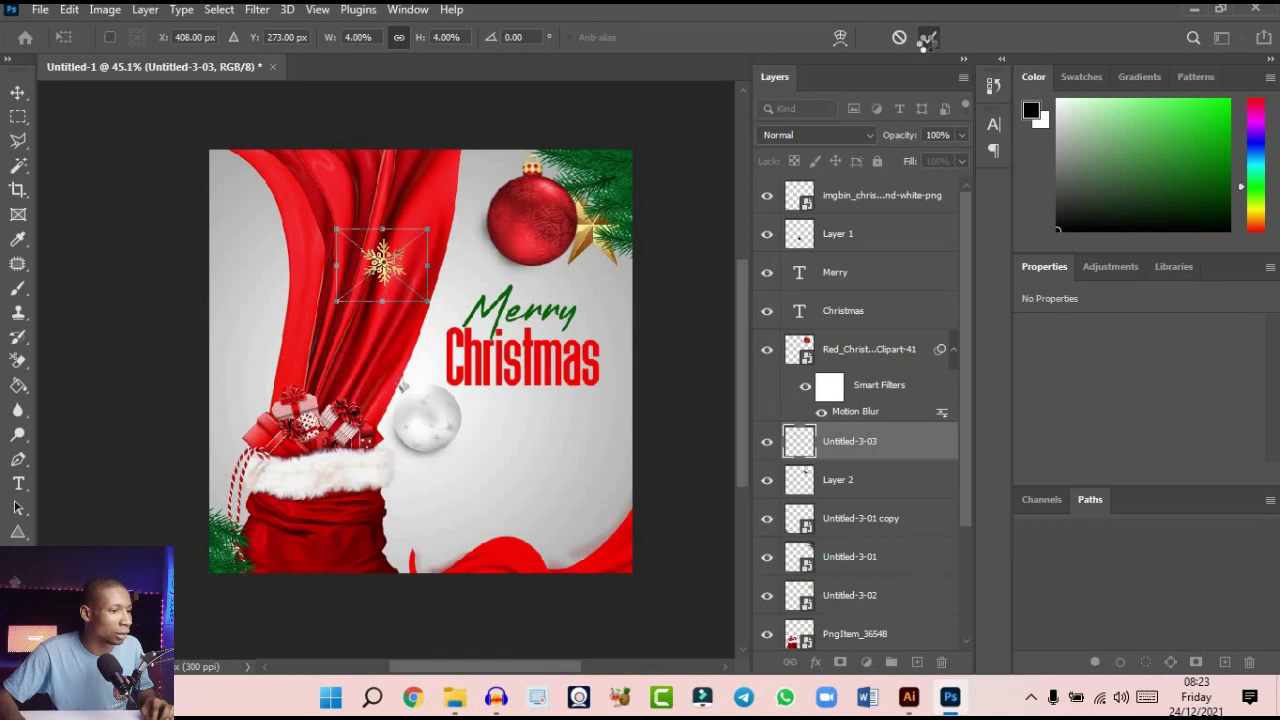
click(927, 38)
Duplicate the gold snowflake layer, keeping the copy as a smart object
key(ctrl+j)
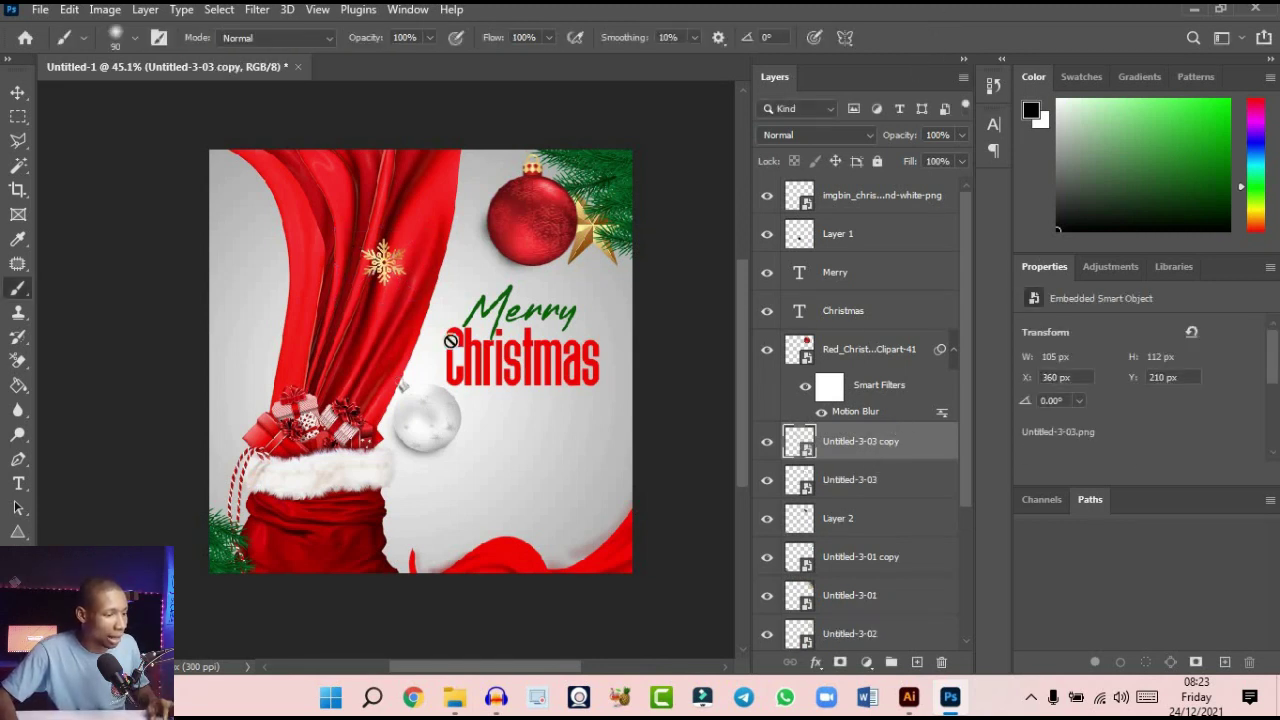
click(385, 265)
click(694, 283)
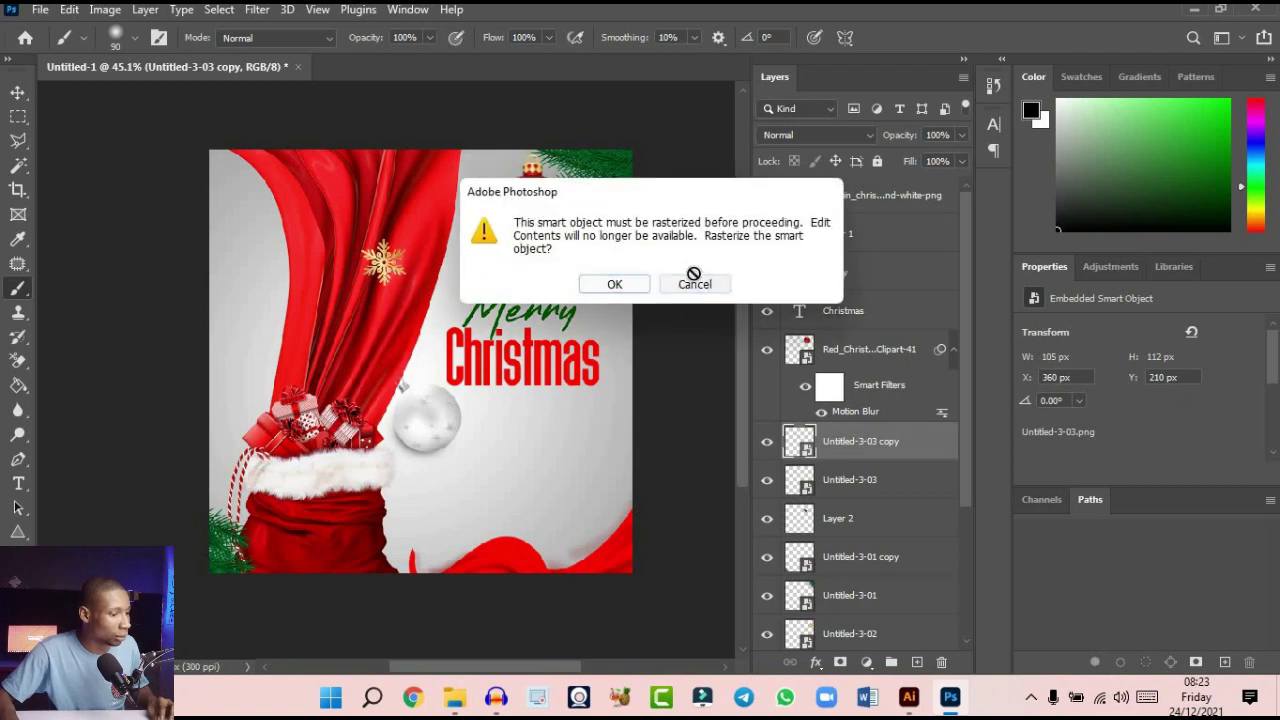
Move the snowflake copy onto the pine branches in the upper-right corner, at about X 919 px, Y -33 px
key(v)
drag(394, 264, 626, 182)
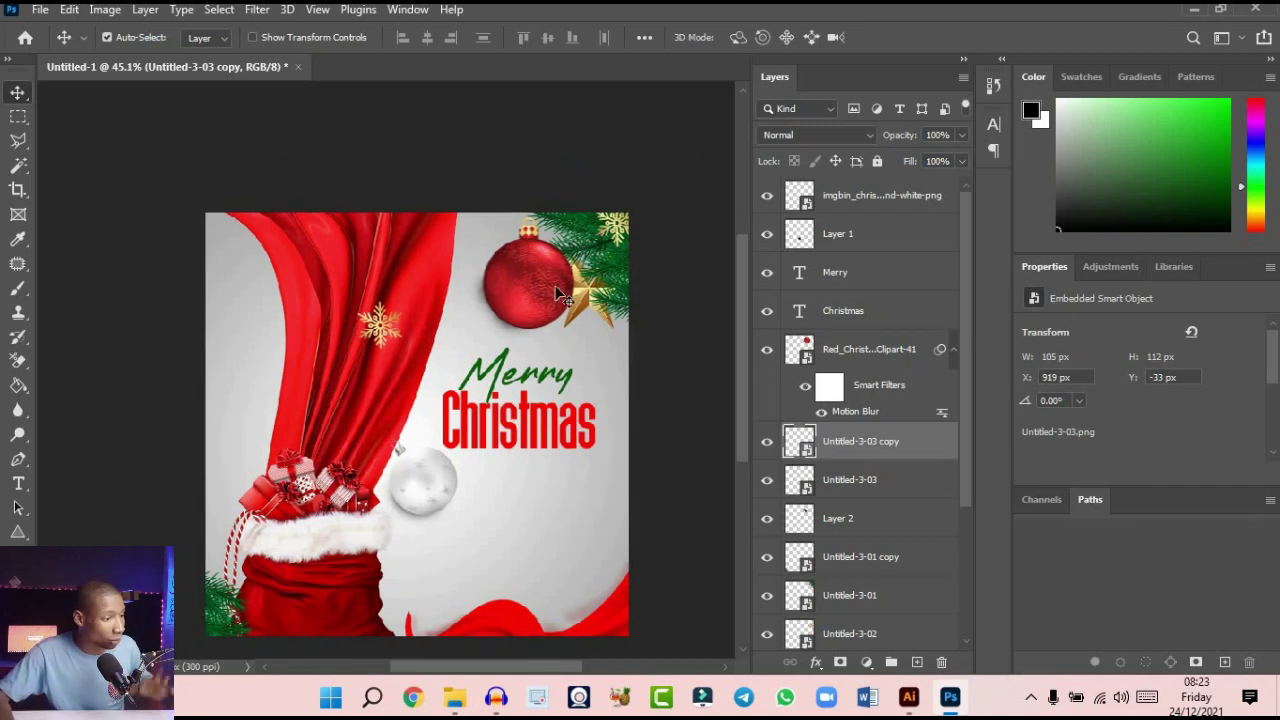
Place the string-of-lights image Untitled-3-04 from the CHRISTMAS TUTORIAL folder into the design
click(1220, 10)
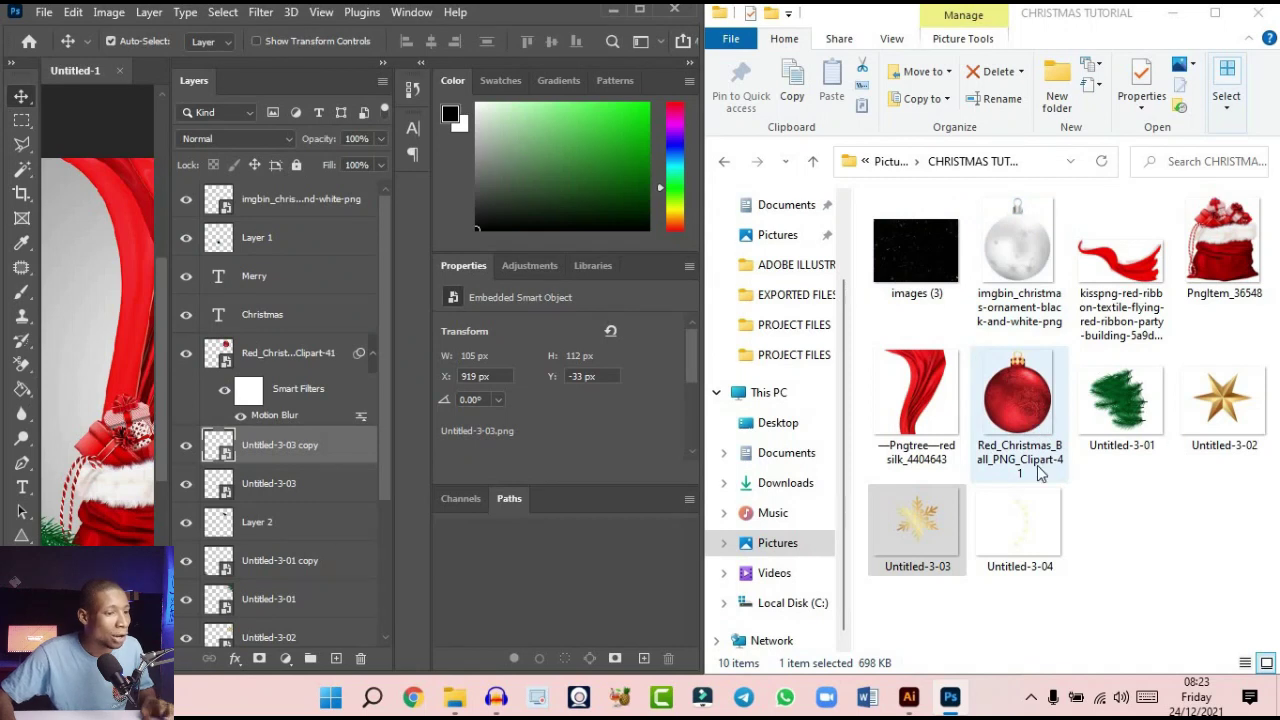
click(1010, 502)
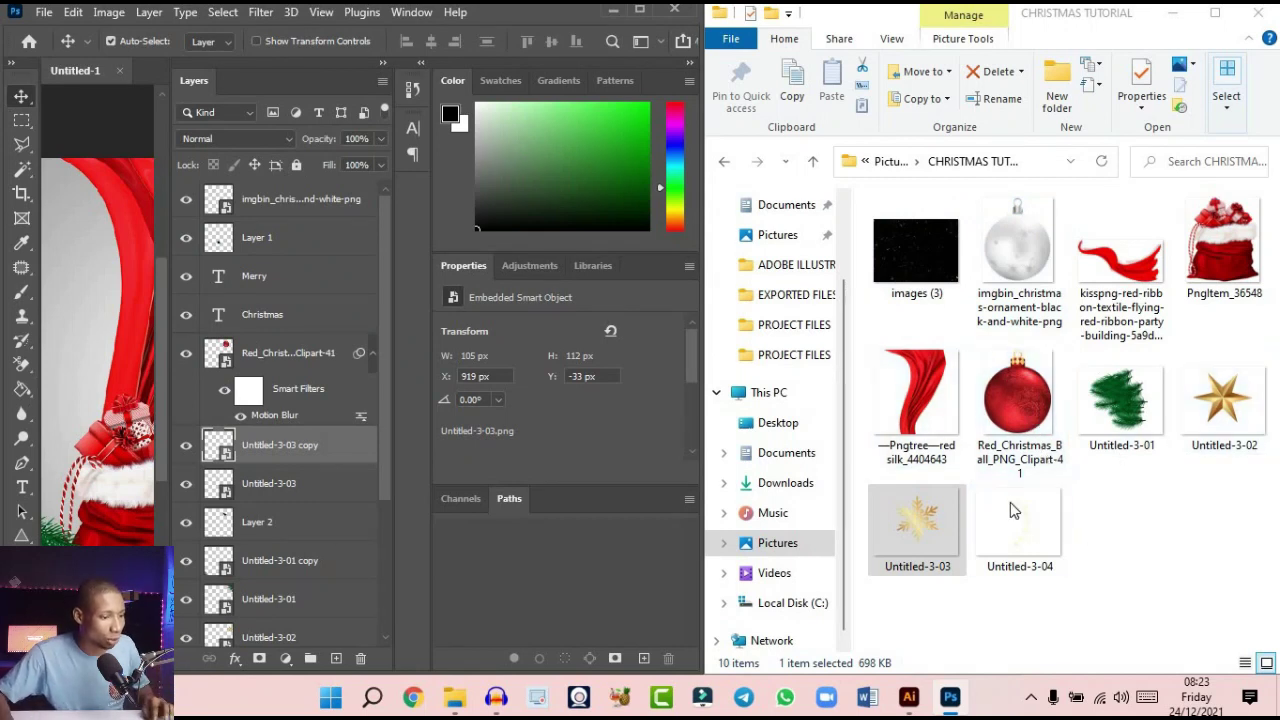
drag(1010, 502, 122, 308)
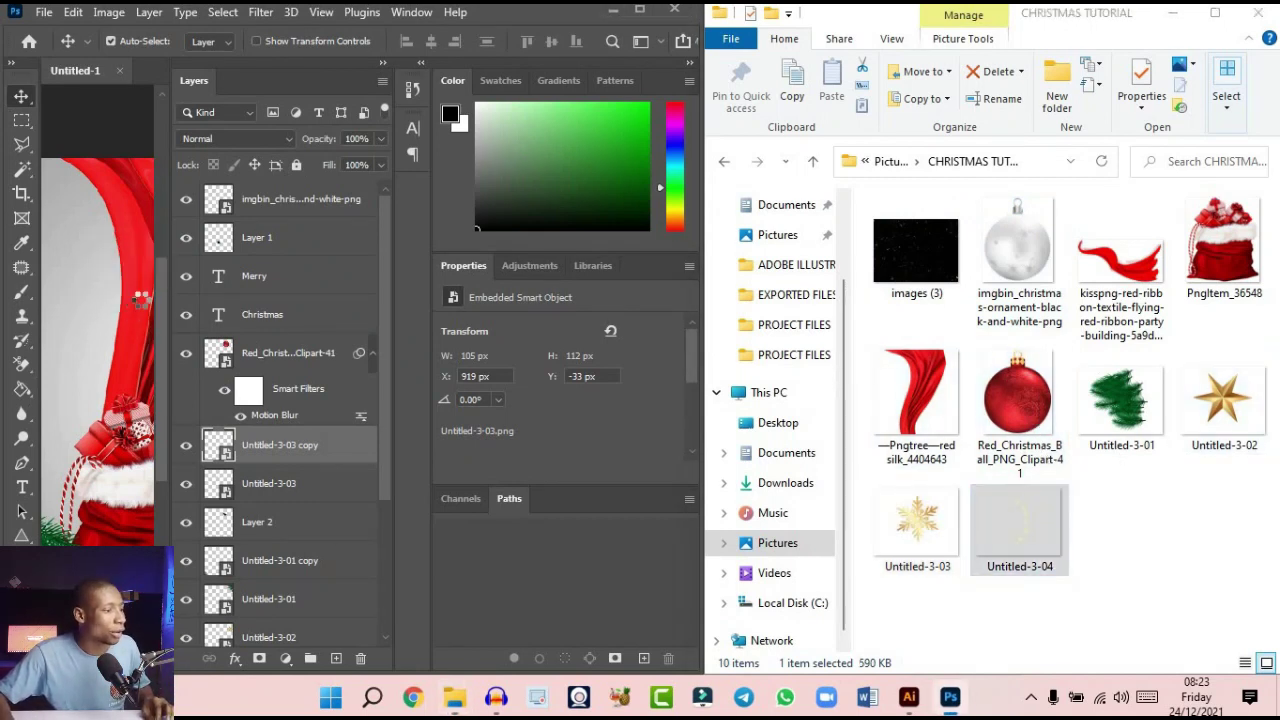
click(639, 12)
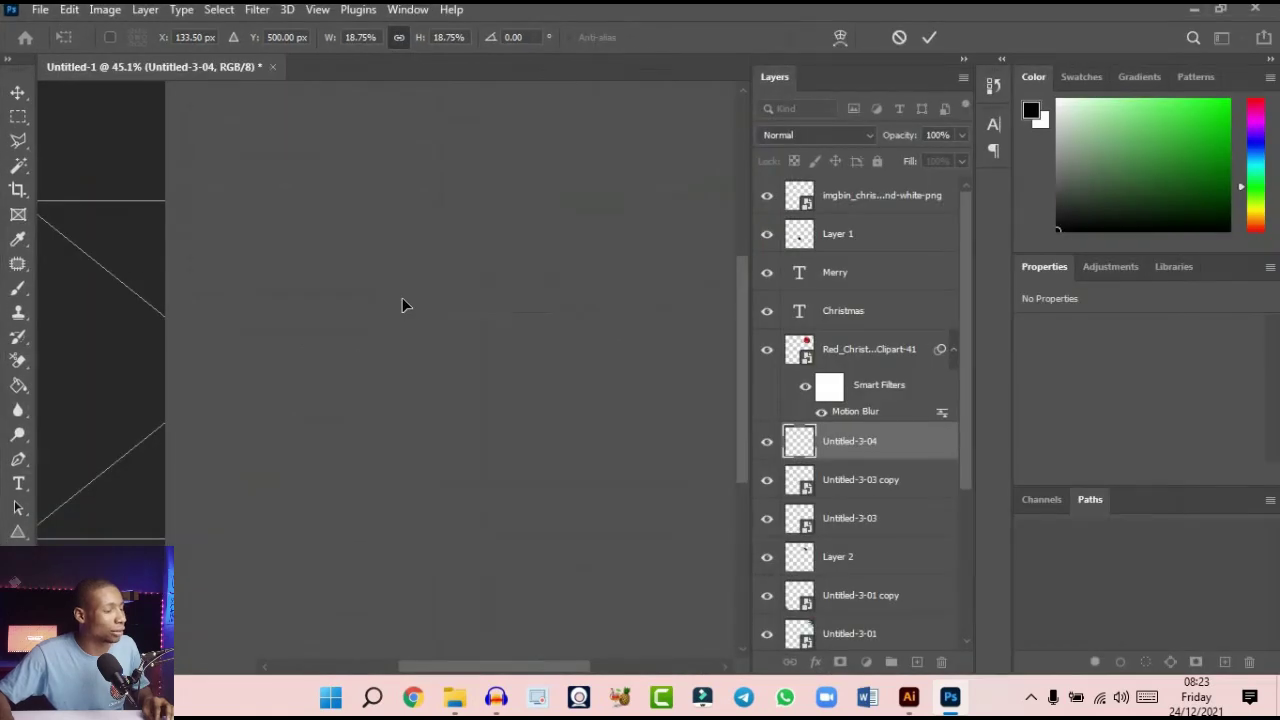
Position the string of lights along the red silk above the gift sack, at about X 101 px, Y -43 px
key(super)
click(262, 365)
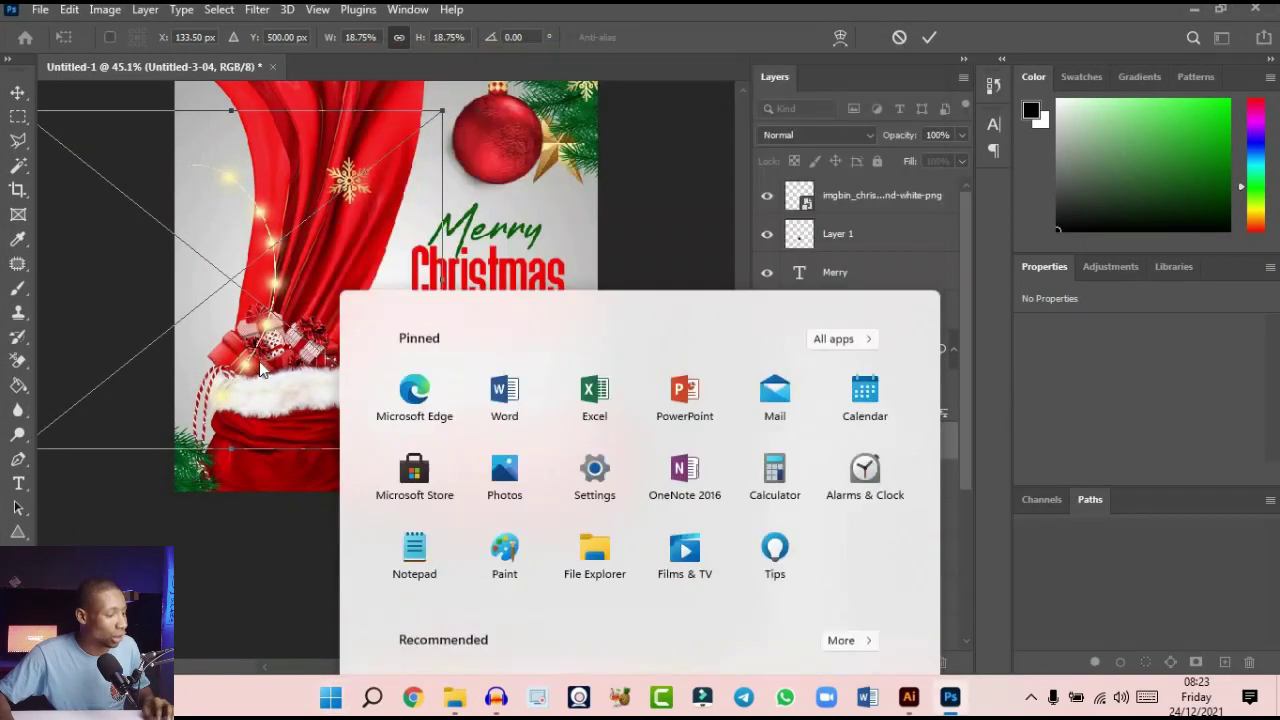
scroll(376, 372, down, 5)
scroll(313, 290, up, 3)
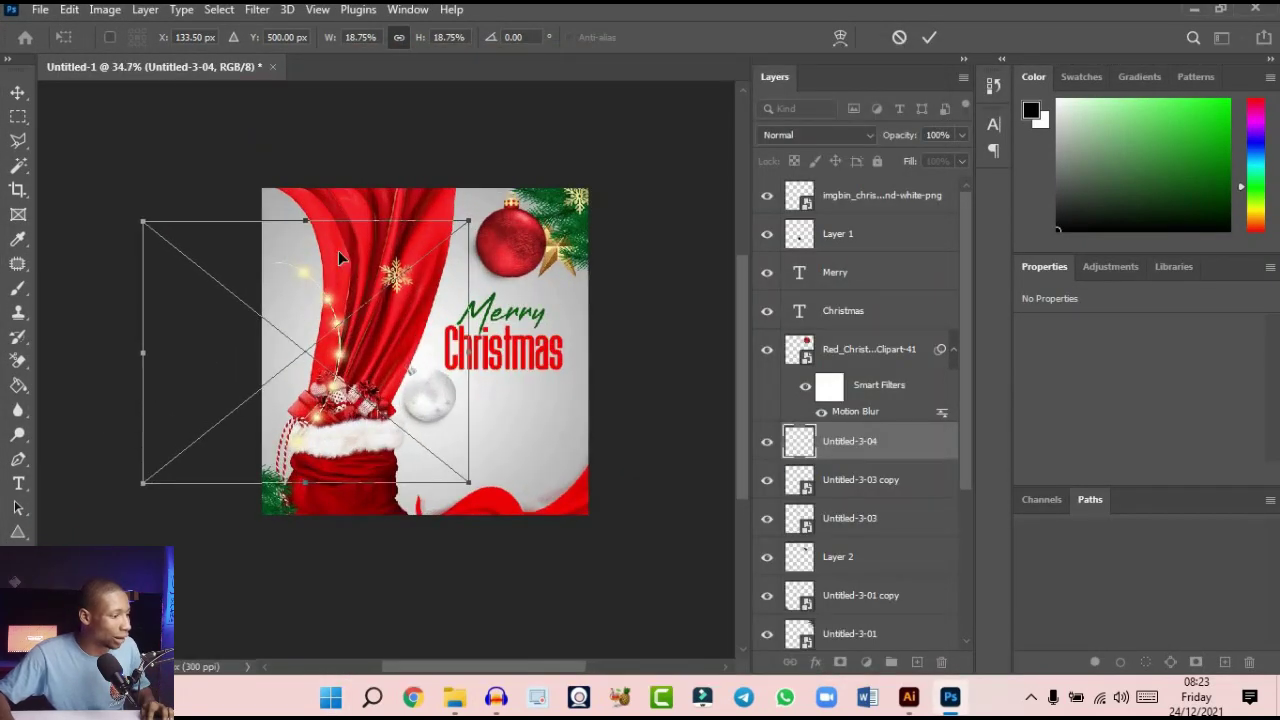
drag(313, 272, 322, 200)
click(929, 37)
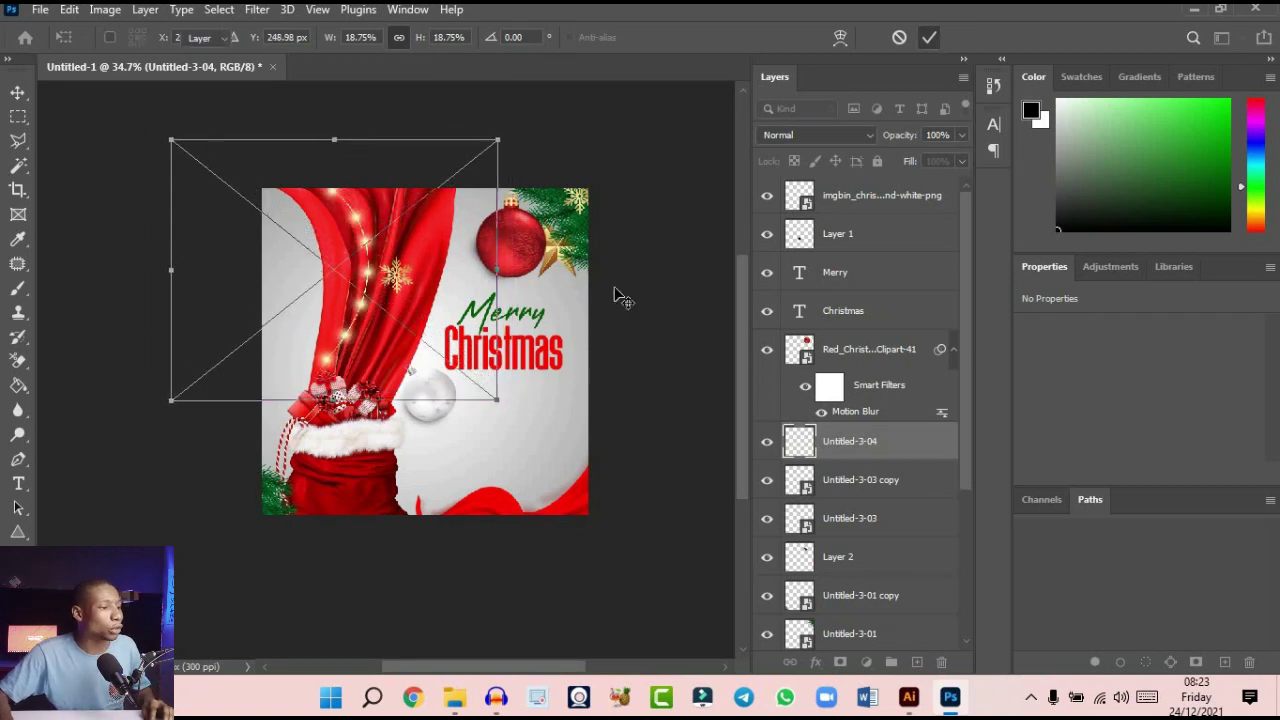
Examine the whole composition with the string of lights in place
key(ctrl+0)
scroll(523, 288, up, 1)
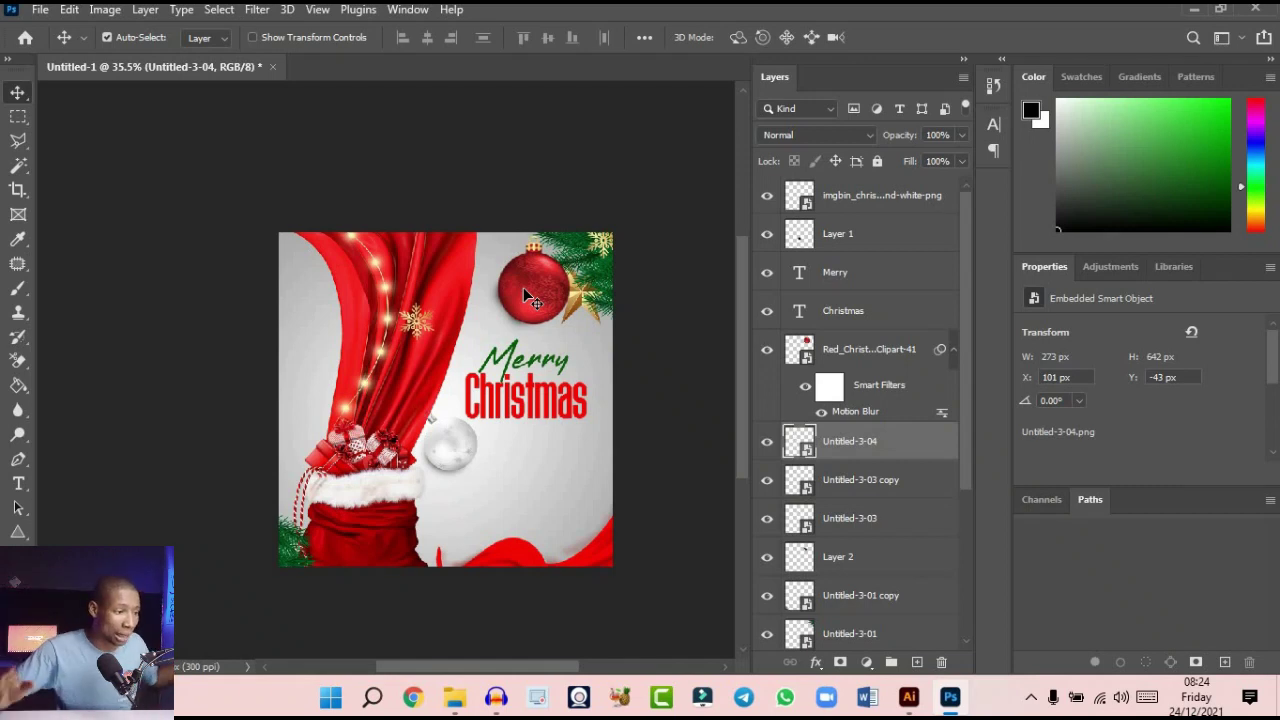
scroll(492, 344, down, 3)
scroll(488, 385, up, 3)
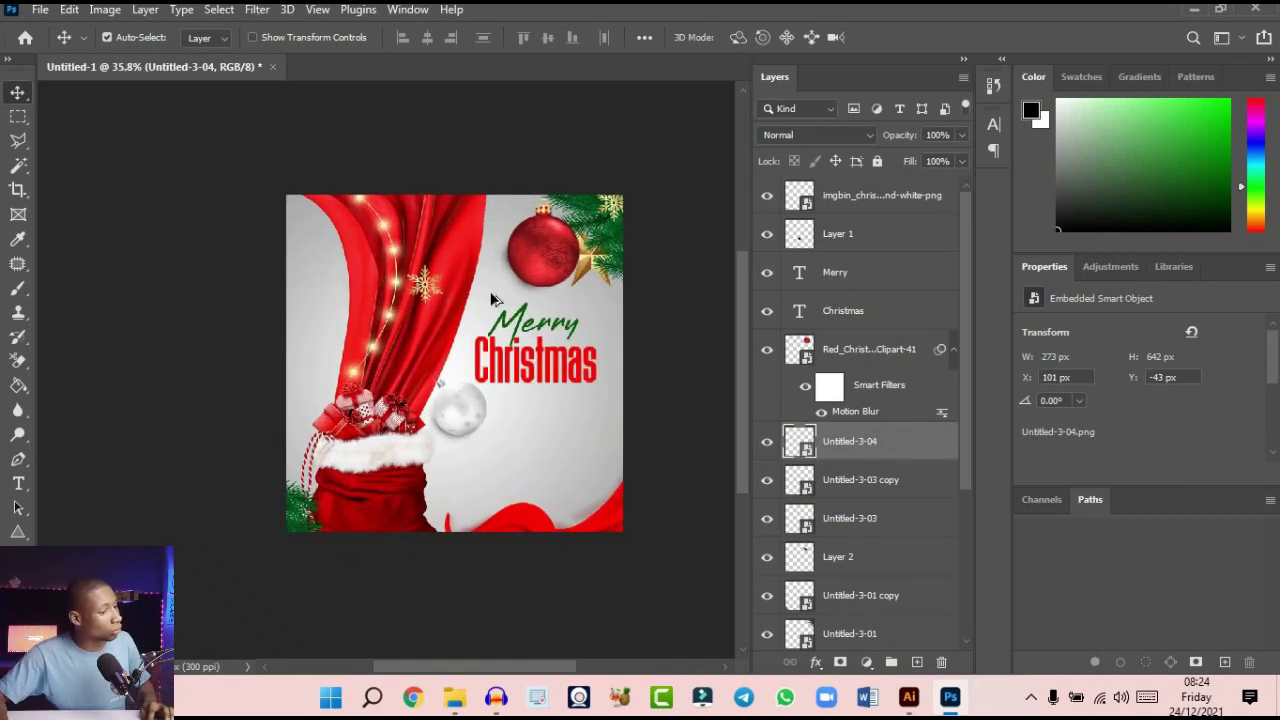
scroll(491, 298, up, 2)
scroll(515, 290, down, 2)
scroll(518, 433, up, 1)
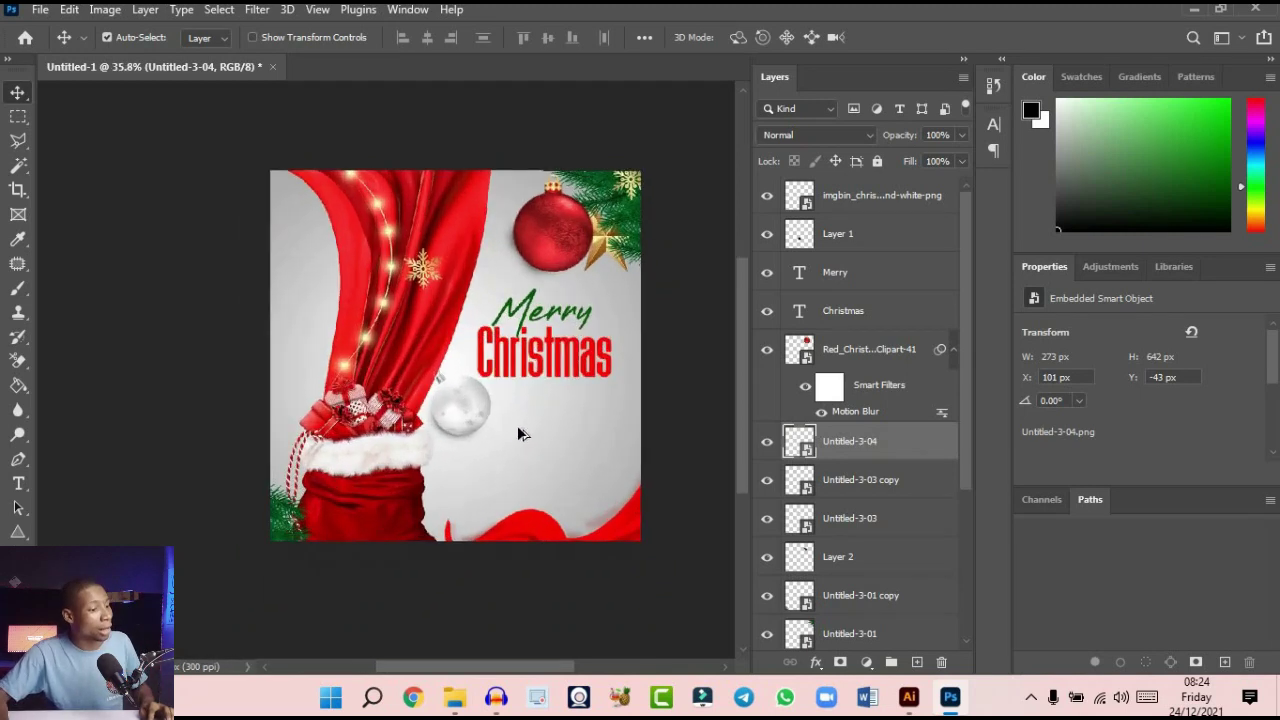
scroll(518, 433, up, 1)
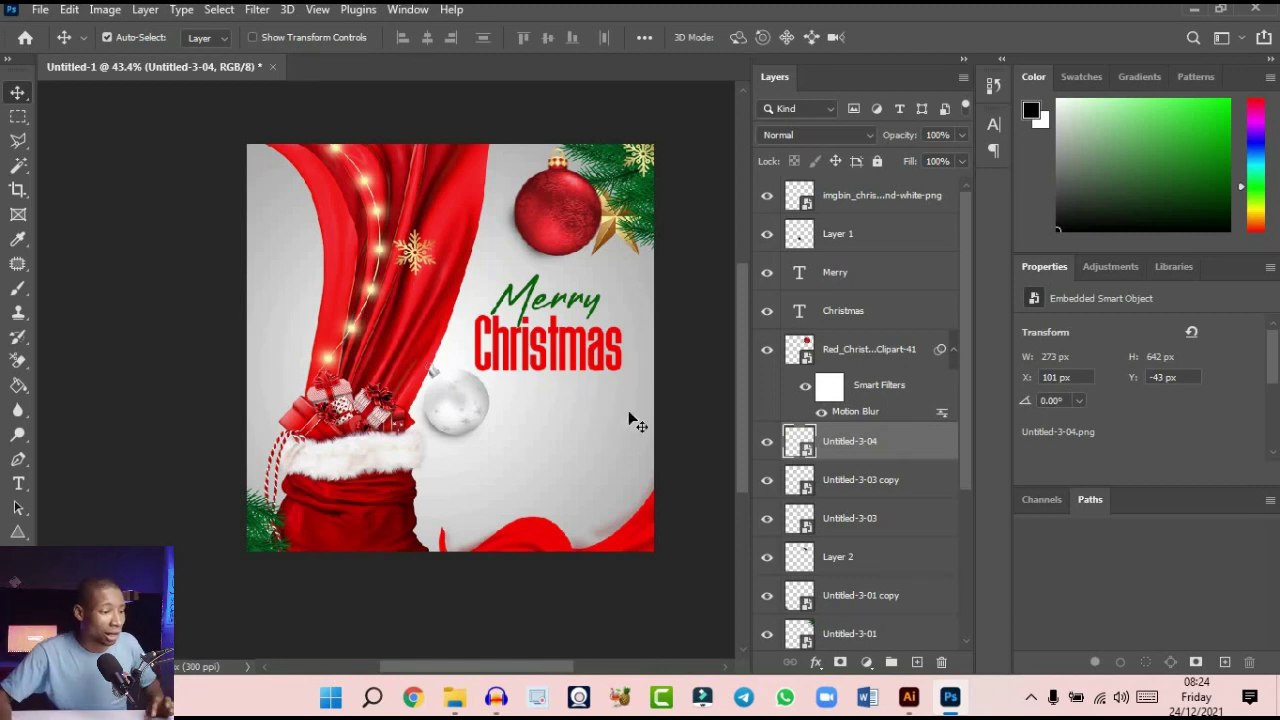
Place the snow image images (3) from the CHRISTMAS TUTORIAL folder and enlarge it to about 1432 × 1056 px to cover the canvas
click(455, 698)
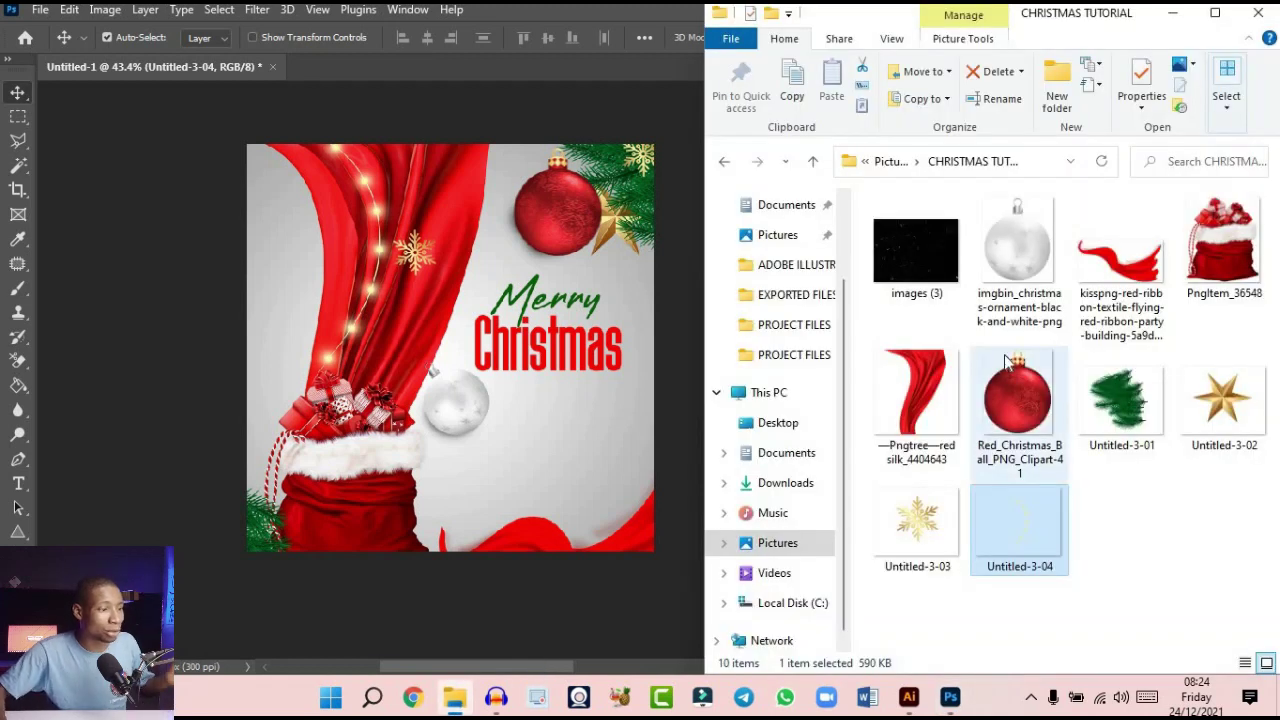
click(1160, 512)
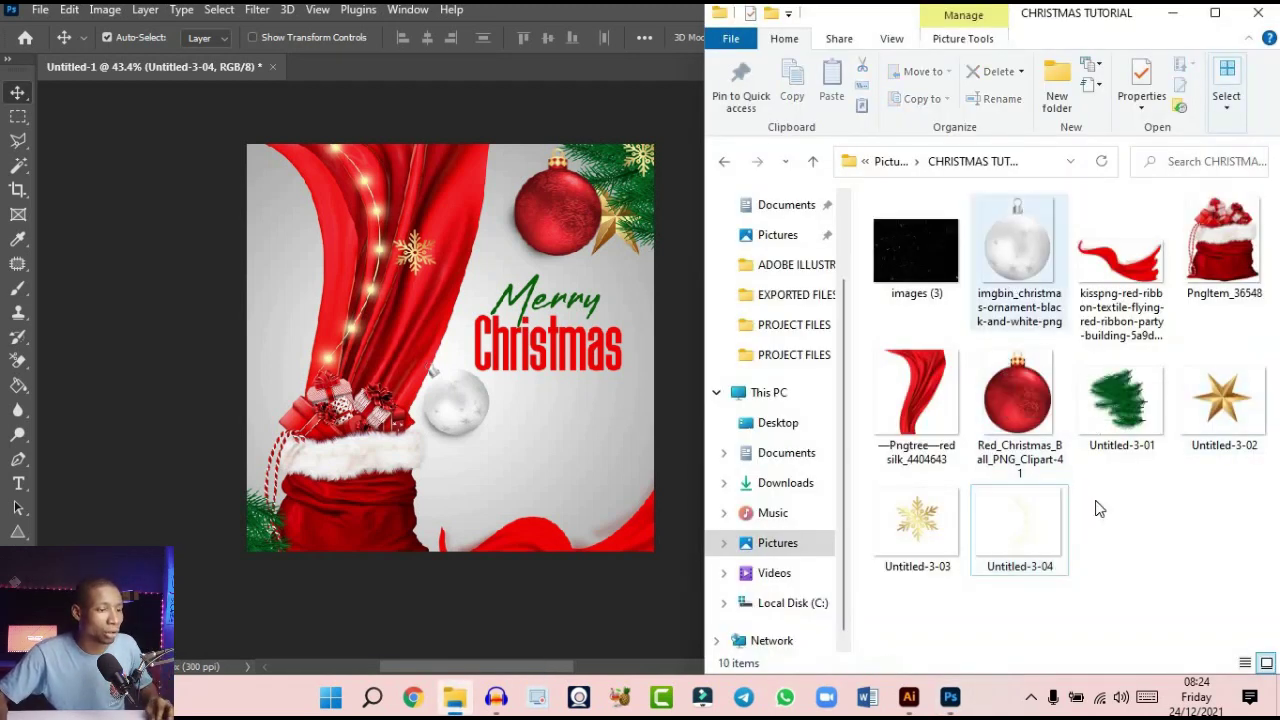
click(886, 252)
drag(893, 281, 611, 331)
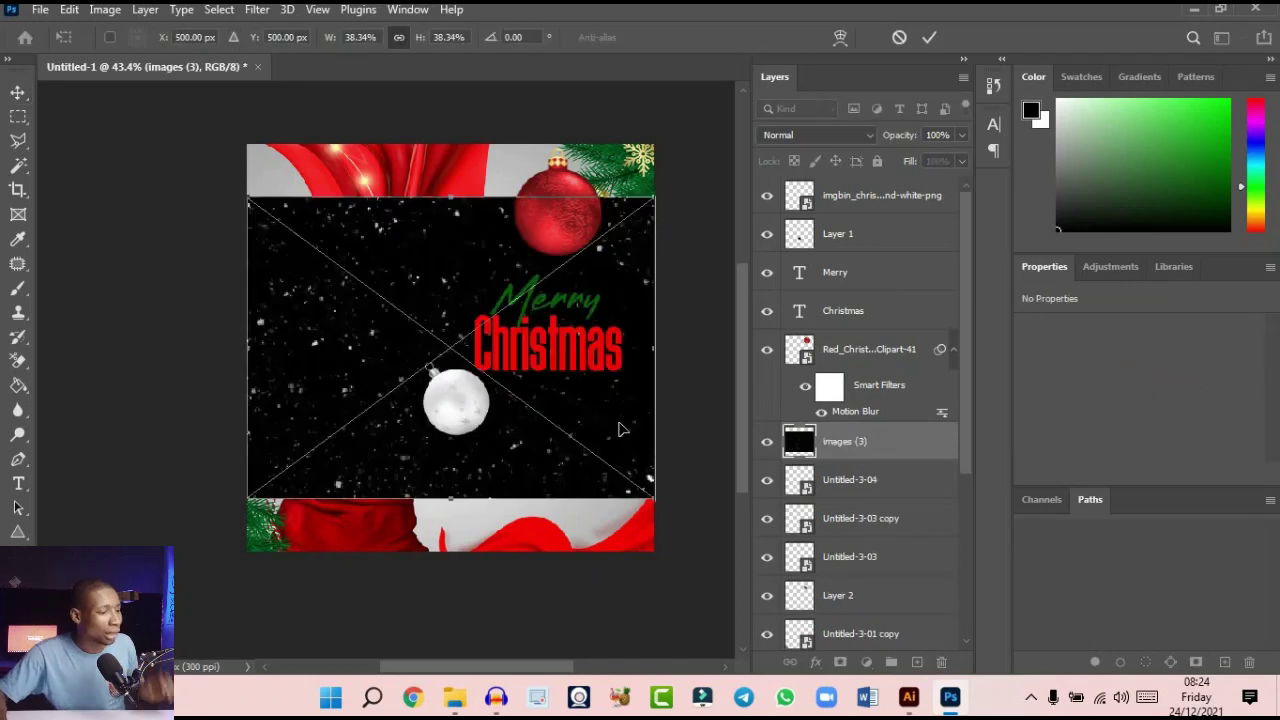
drag(649, 501, 716, 595)
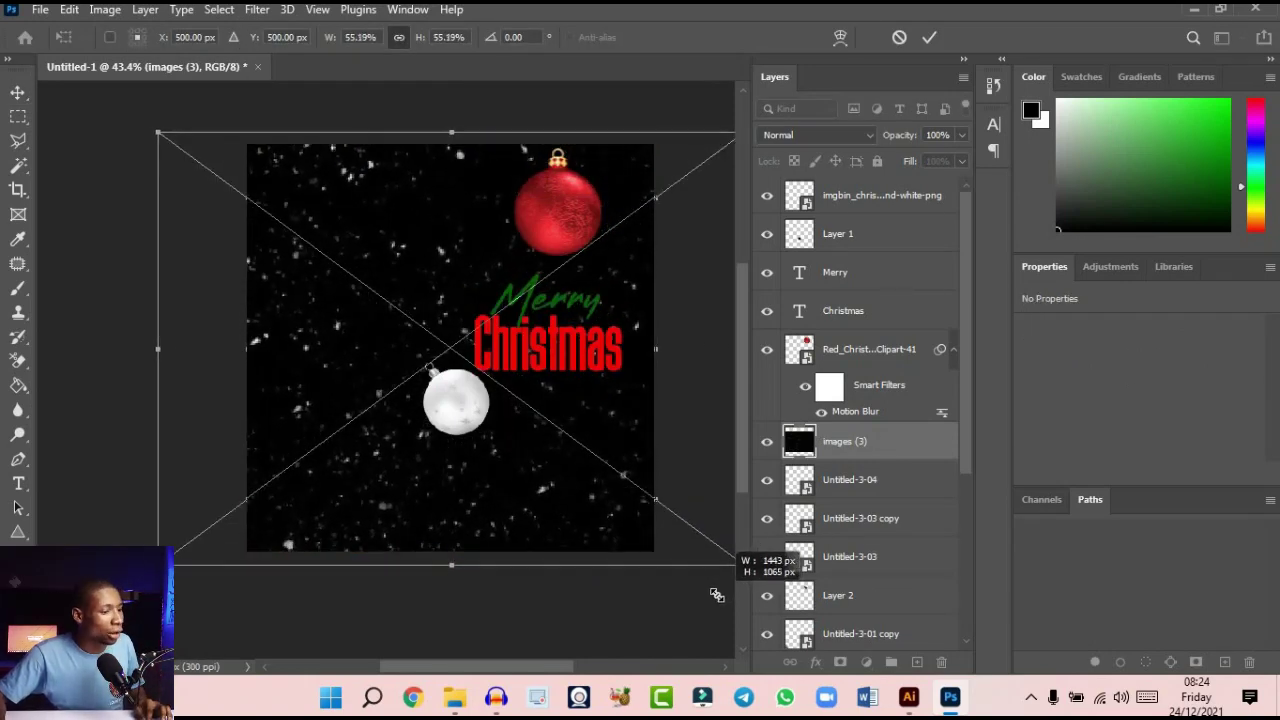
click(929, 37)
Bring the images (3) snow layer to the top of the layer stack
scroll(437, 297, down, 1)
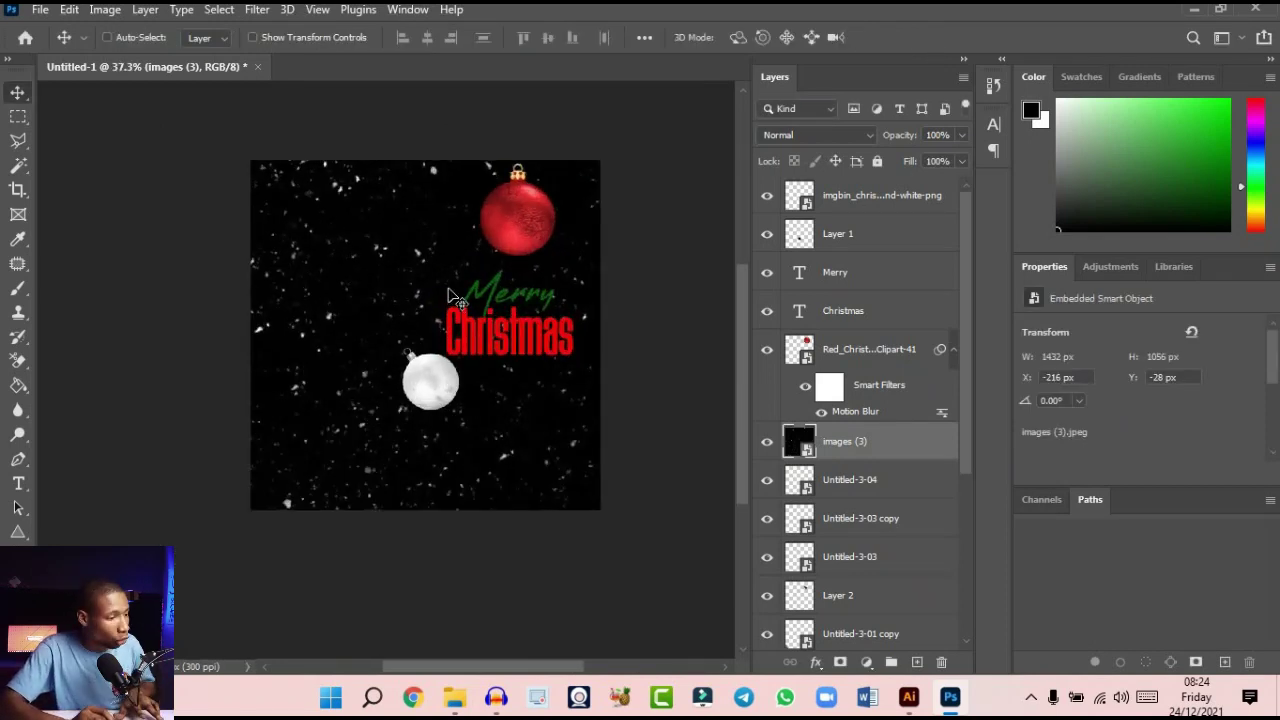
key(ctrl+bracketright)
key(ctrl+bracketright)
key(ctrl+bracketright)
key(ctrl+bracketright)
key(ctrl+bracketright)
key(ctrl)
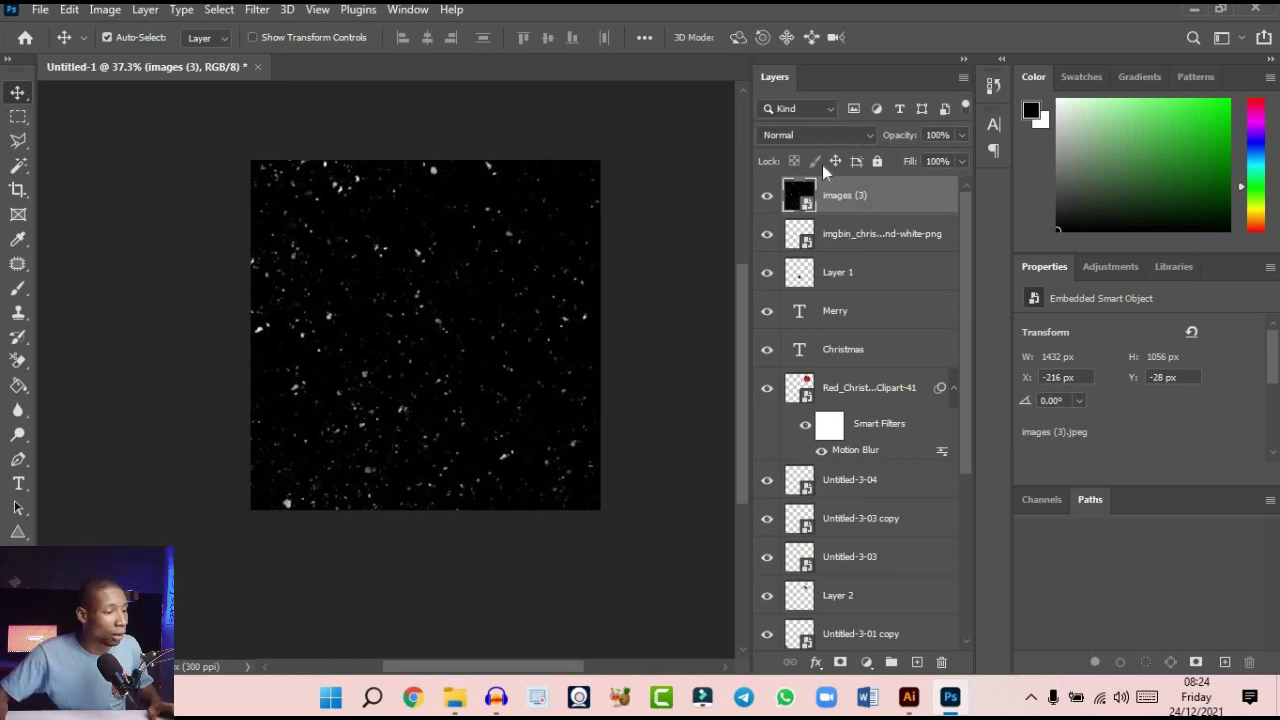
Set the blend mode of the images (3) snow layer to Screen and deselect the layer
click(834, 137)
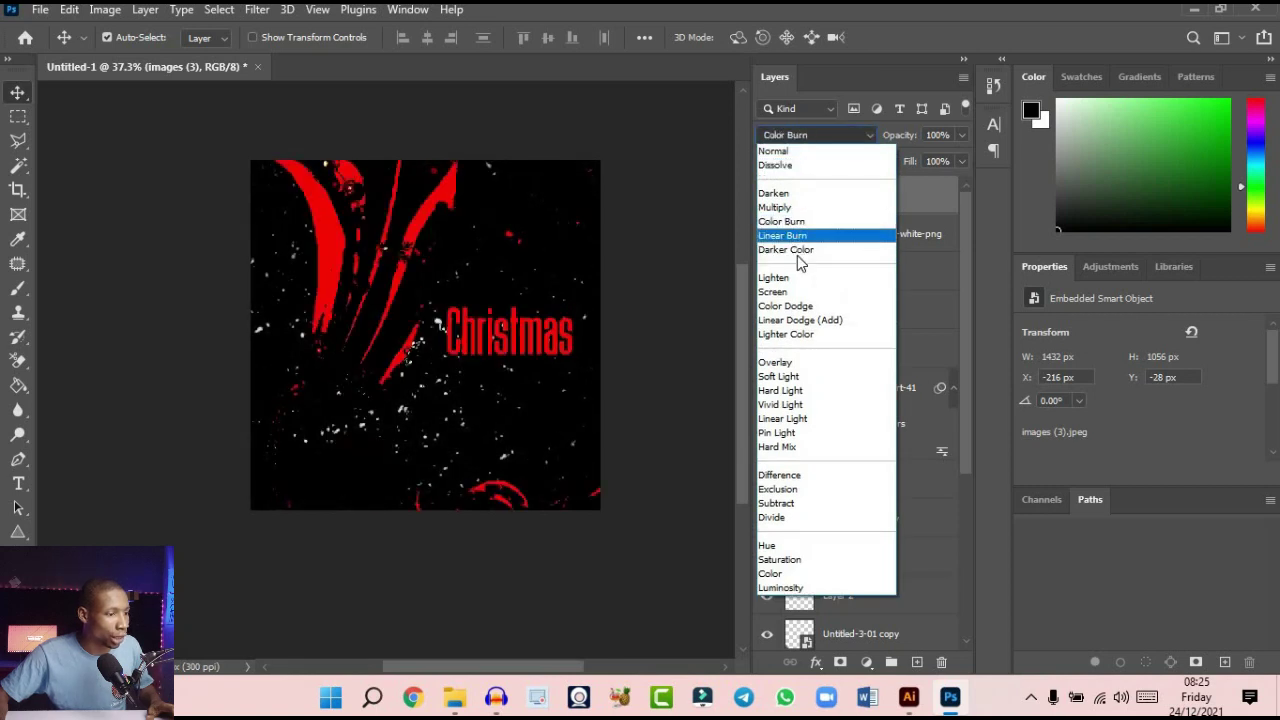
click(801, 293)
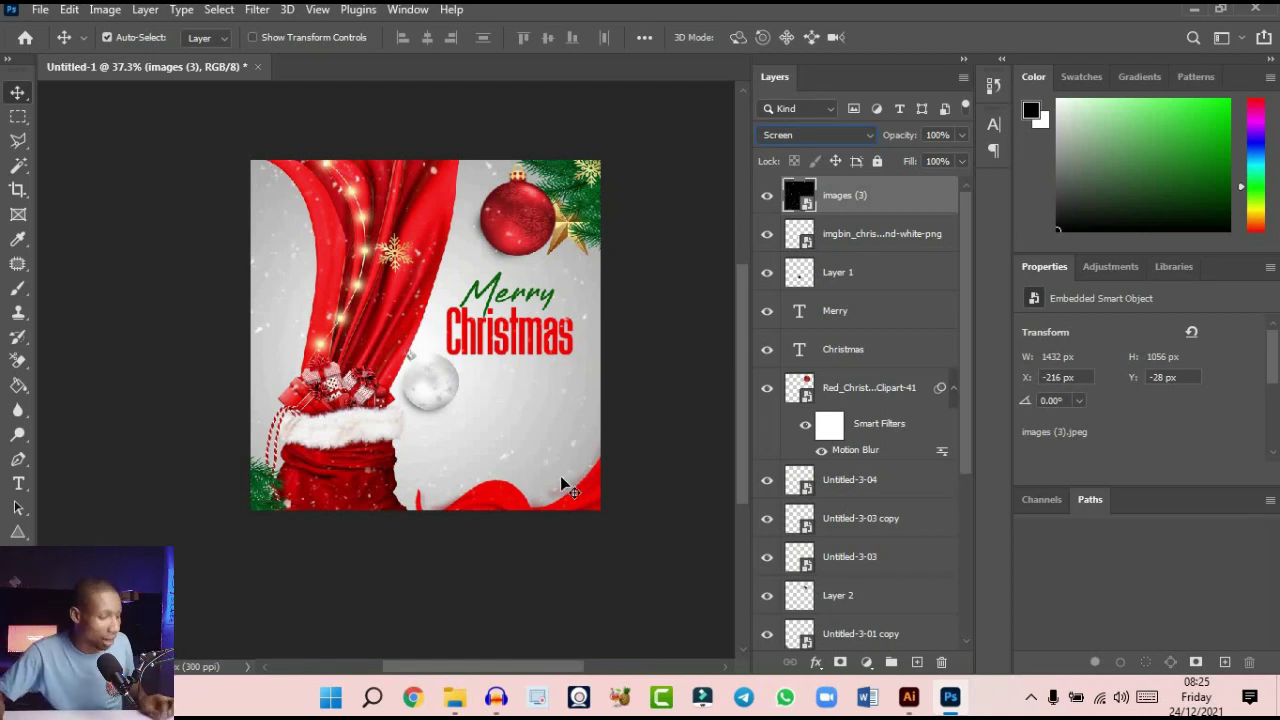
click(200, 228)
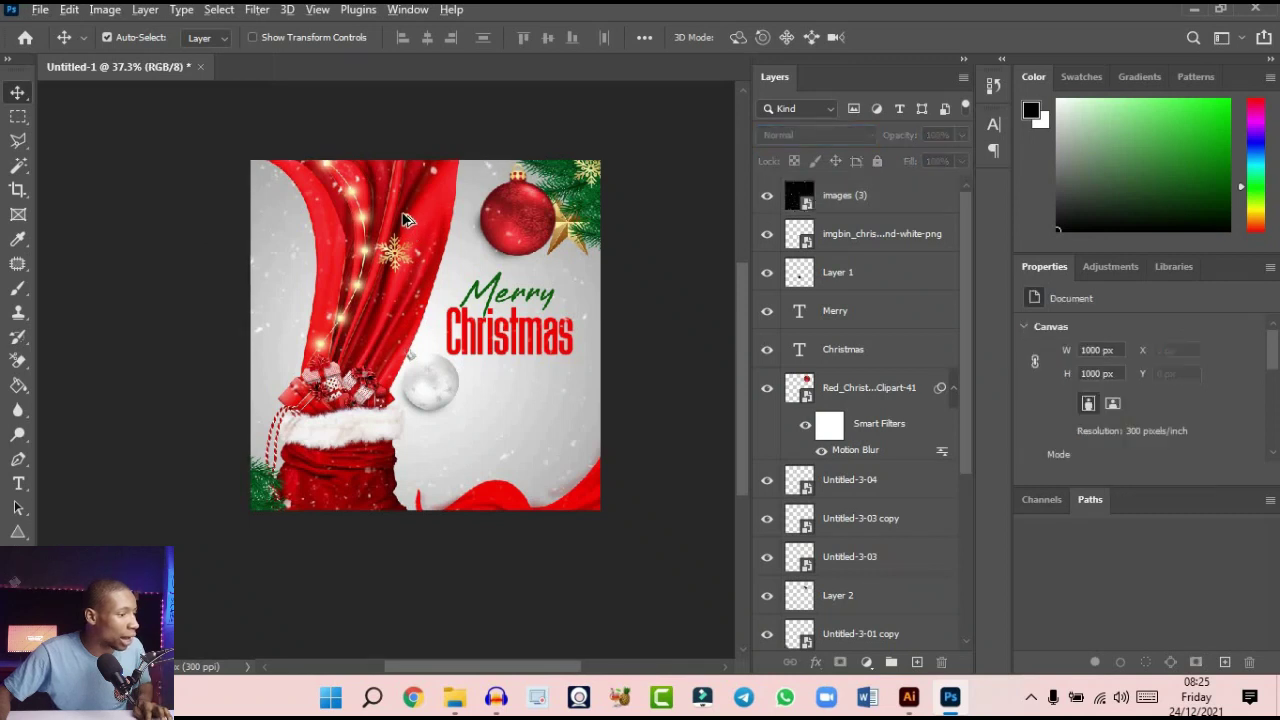
Hide the images (3) snow layer and select the white Christmas ball layer
scroll(403, 220, up, 3)
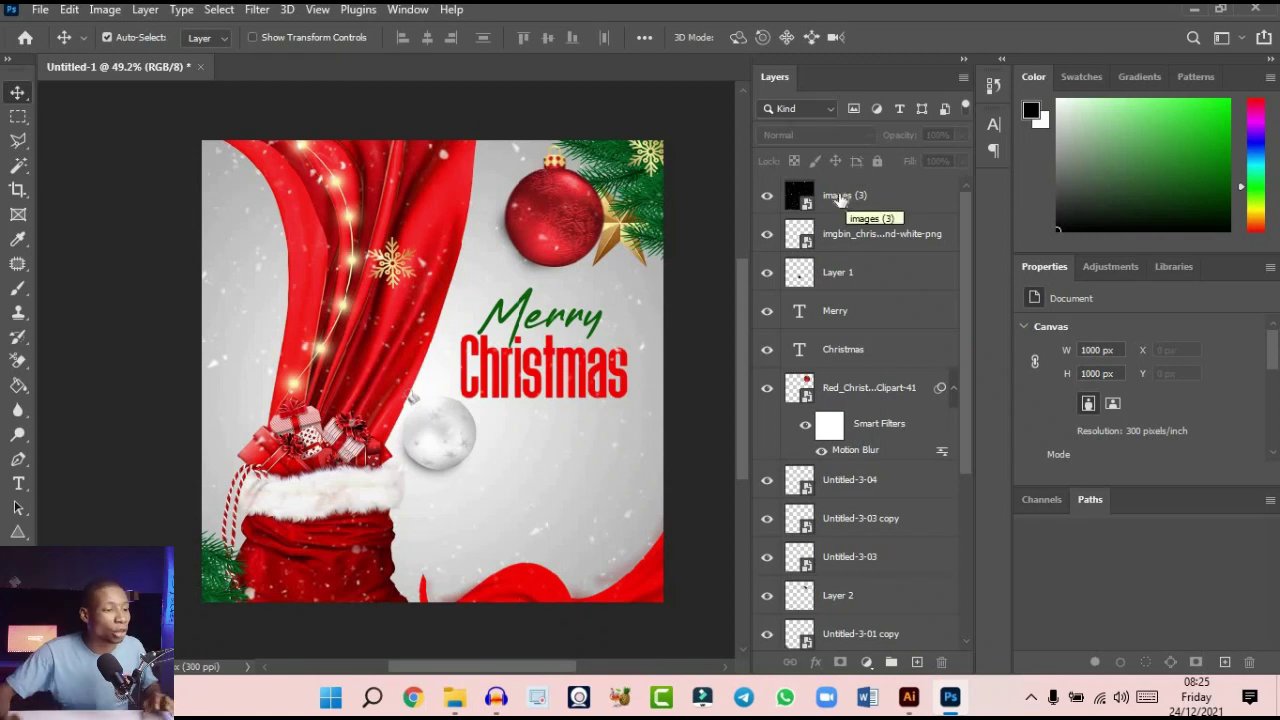
scroll(868, 415, down, 5)
scroll(868, 441, up, 5)
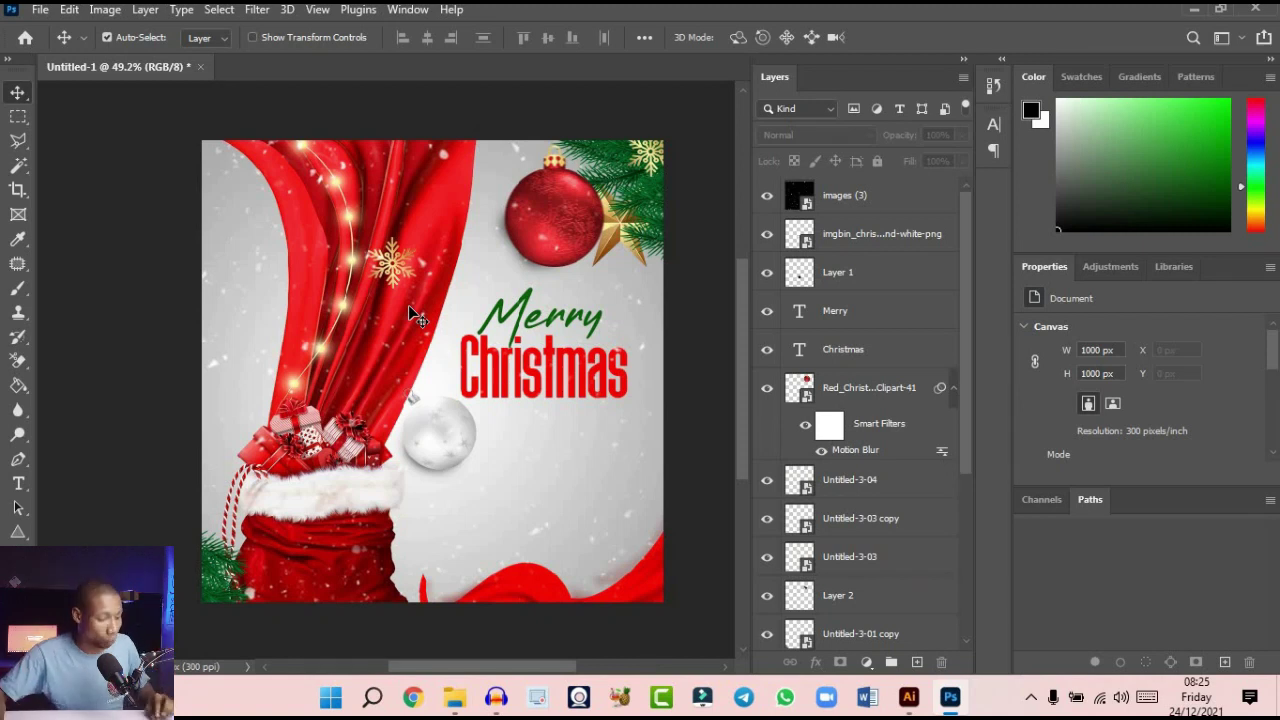
click(456, 424)
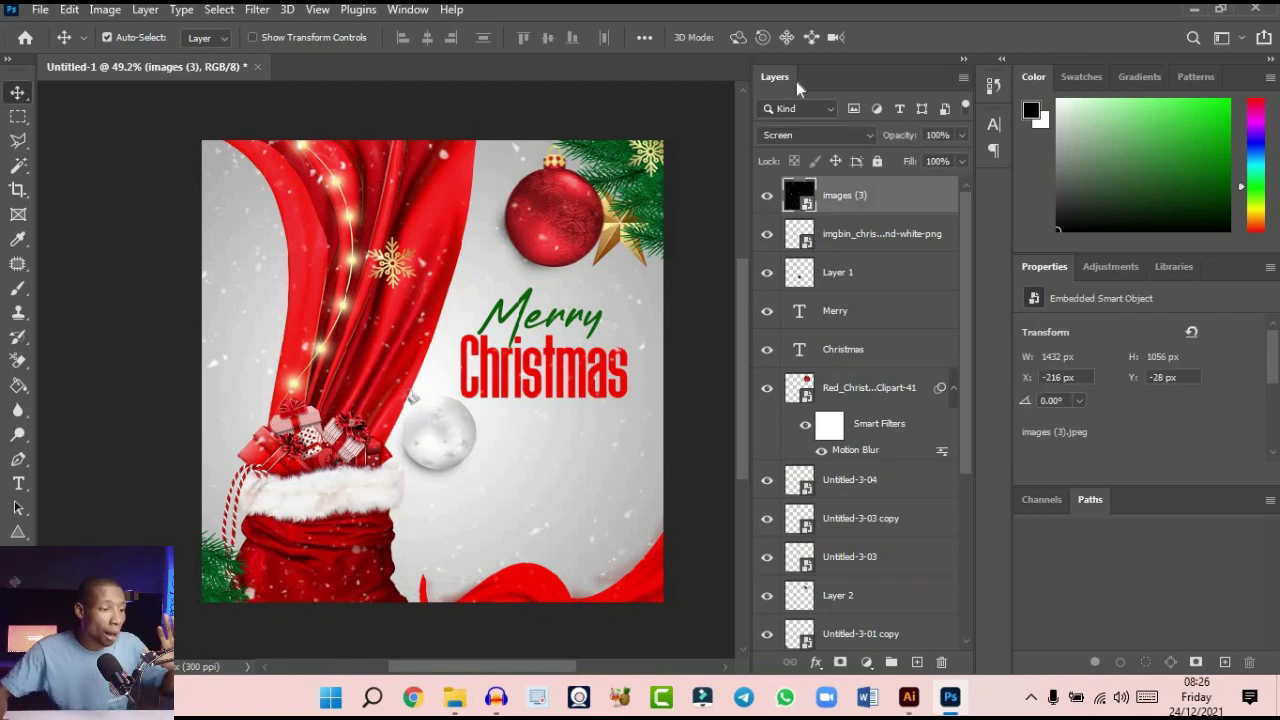
click(767, 196)
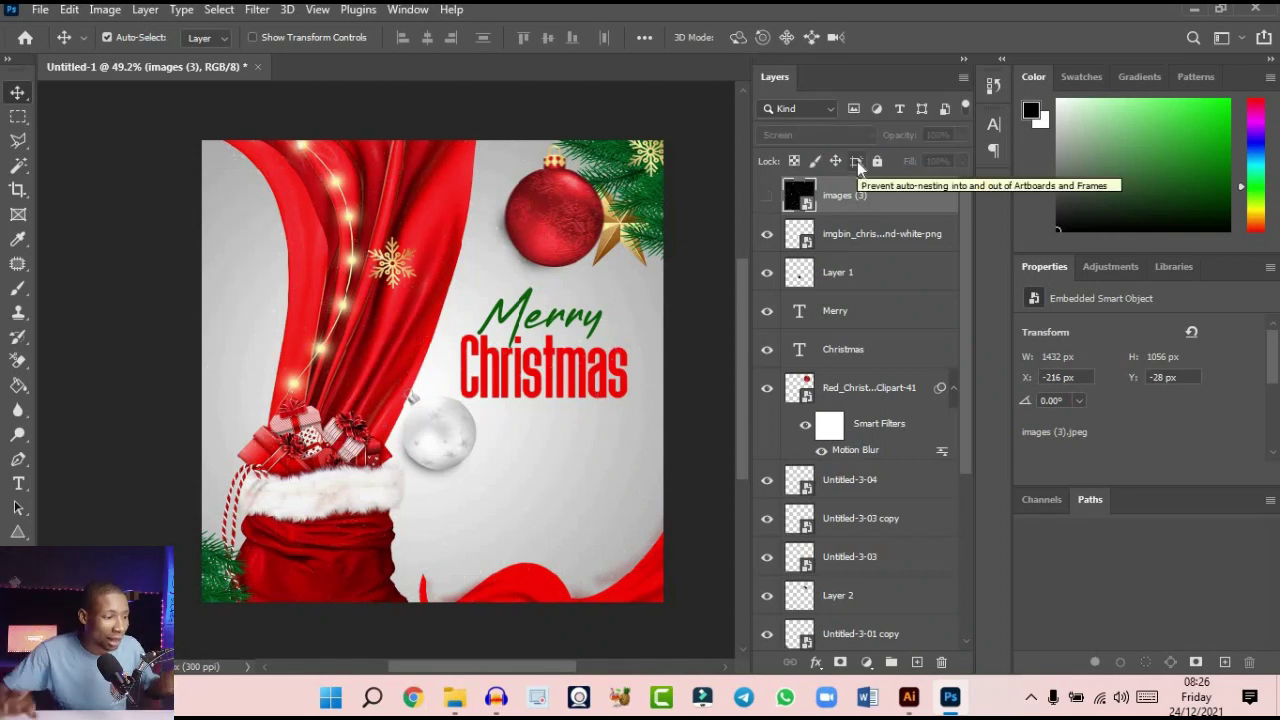
click(438, 430)
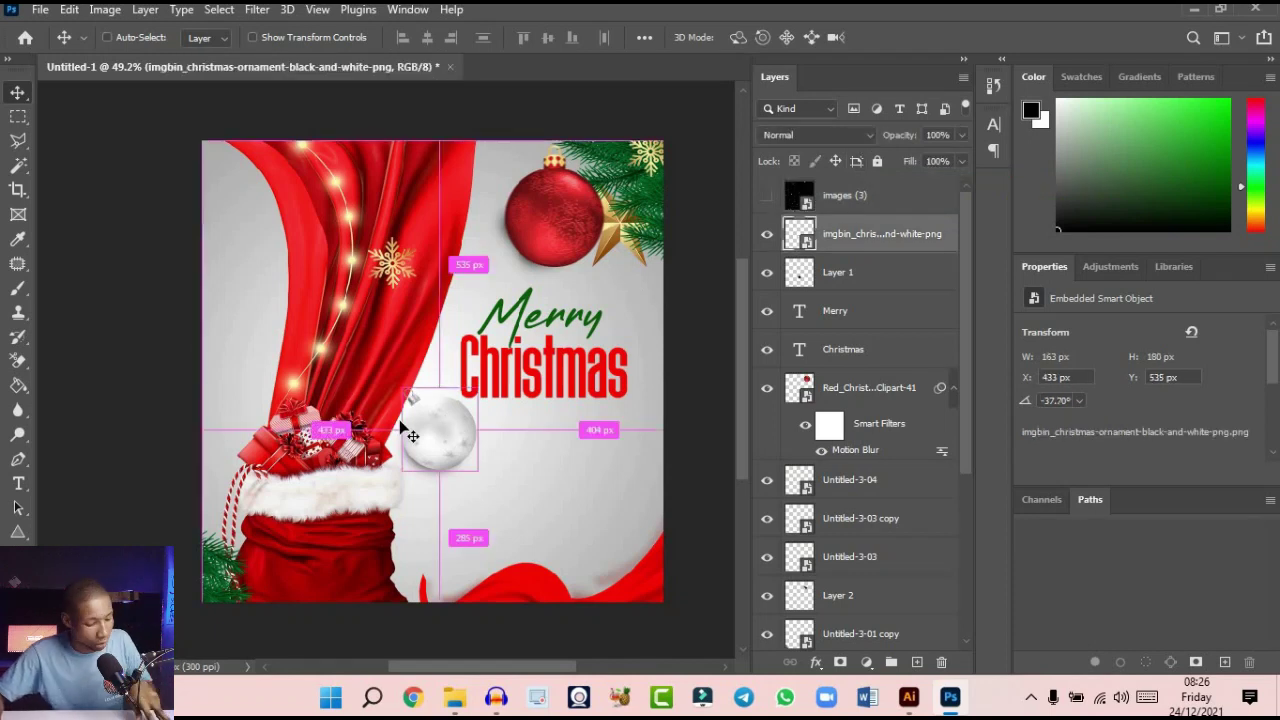
key(ctrl+t)
drag(499, 440, 503, 438)
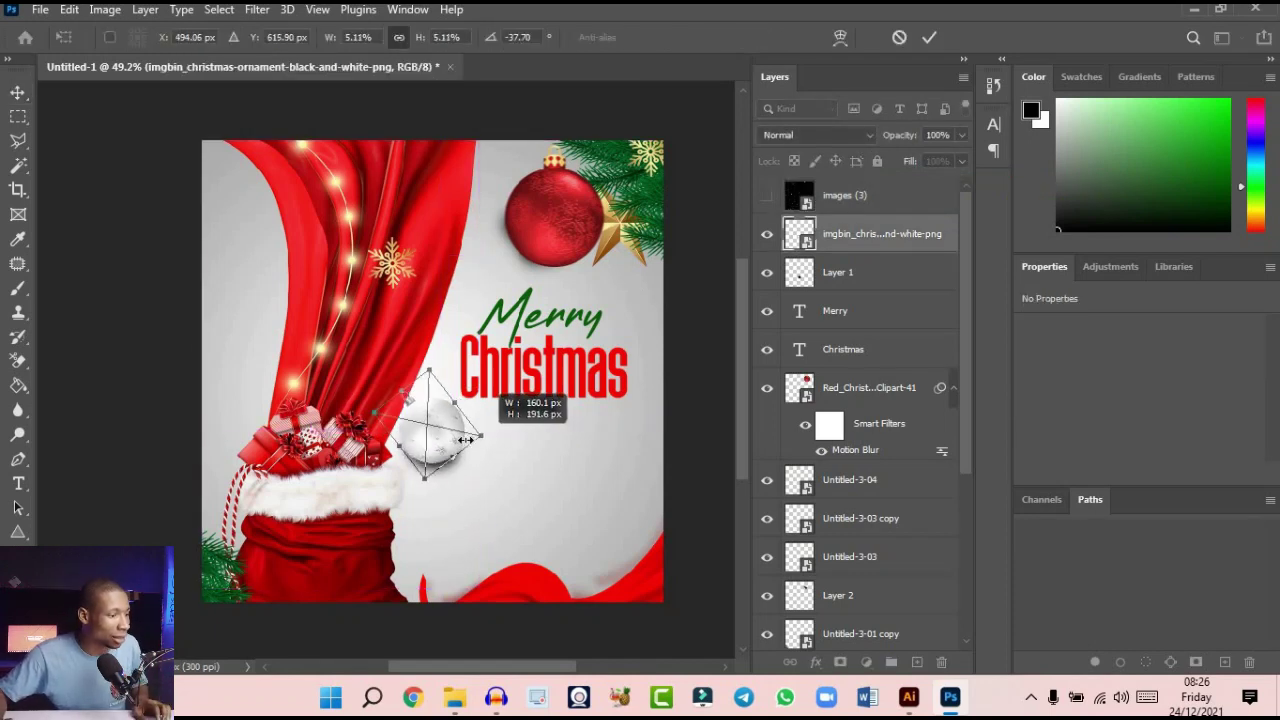
key(Return)
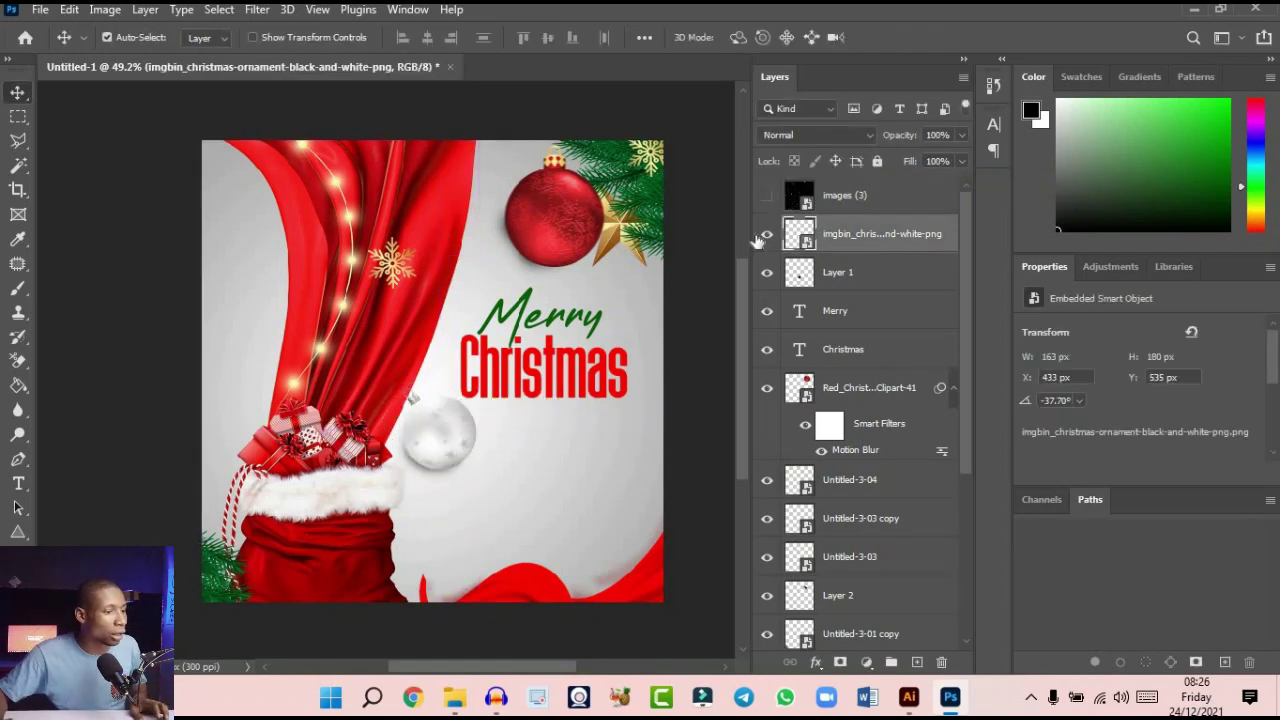
Scale the white Christmas ball together with its Layer 1 shadow to 62.35%
click(845, 274)
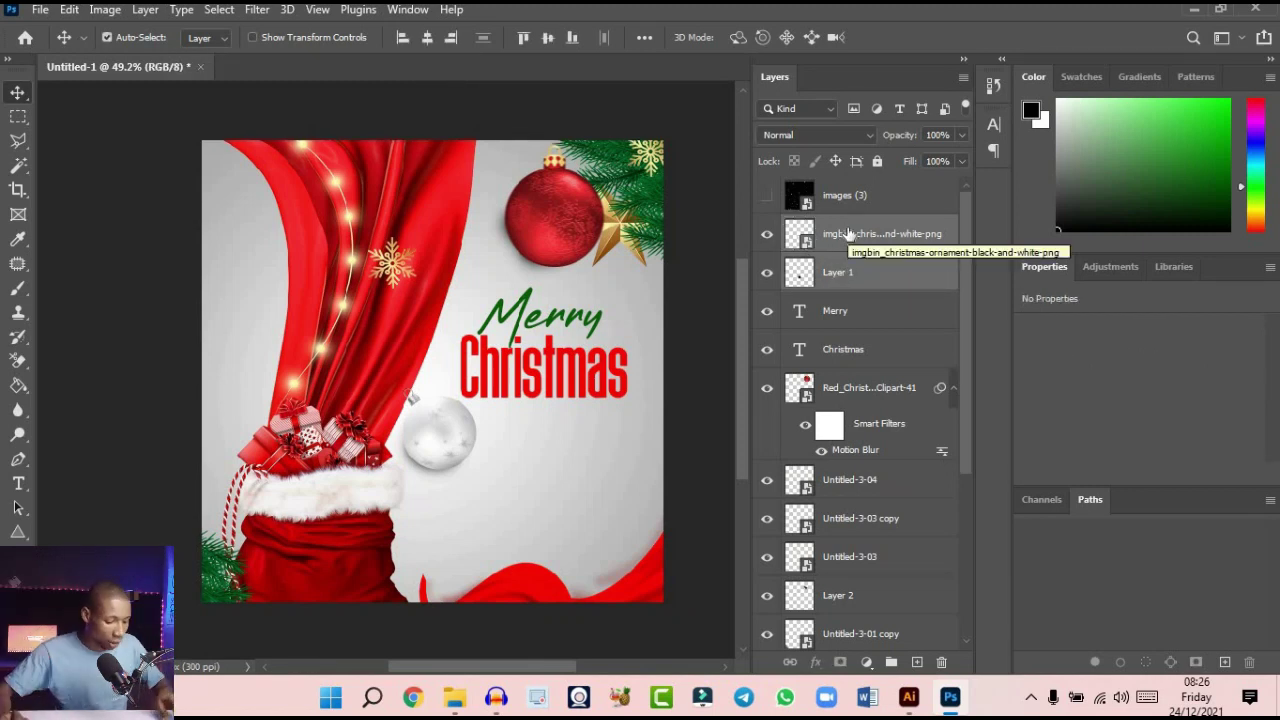
key(ctrl+t)
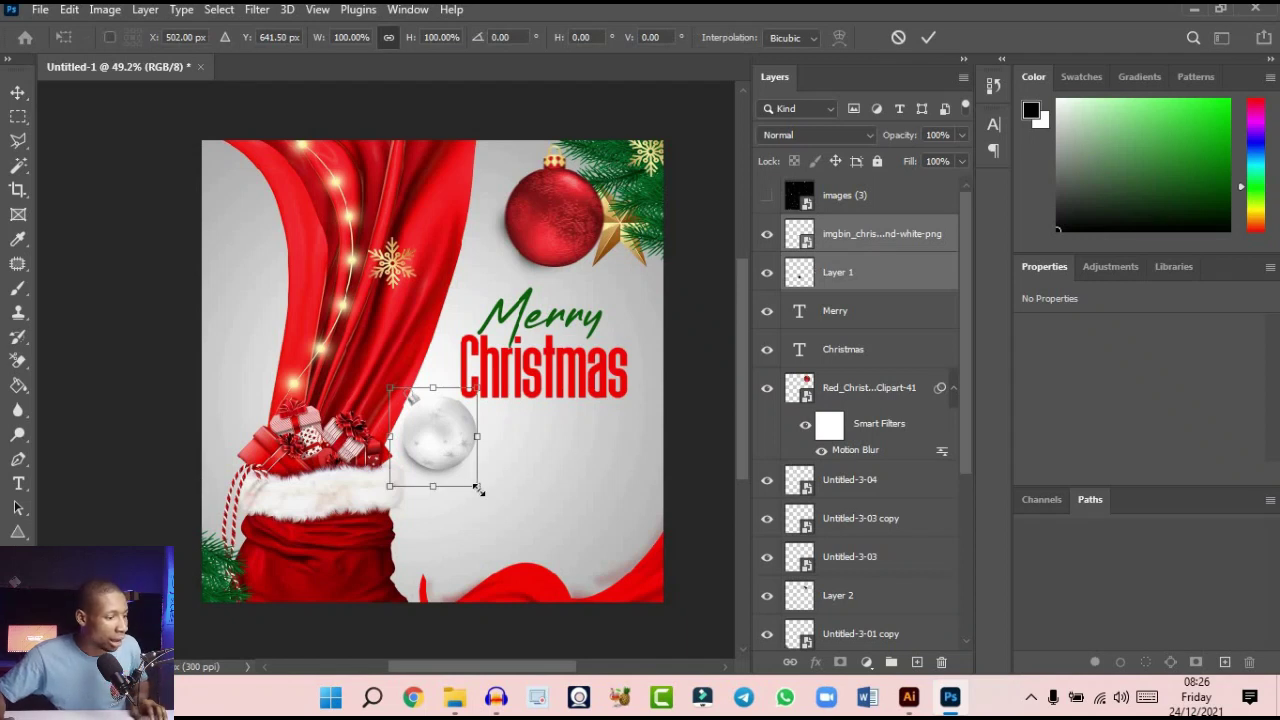
drag(478, 489, 445, 449)
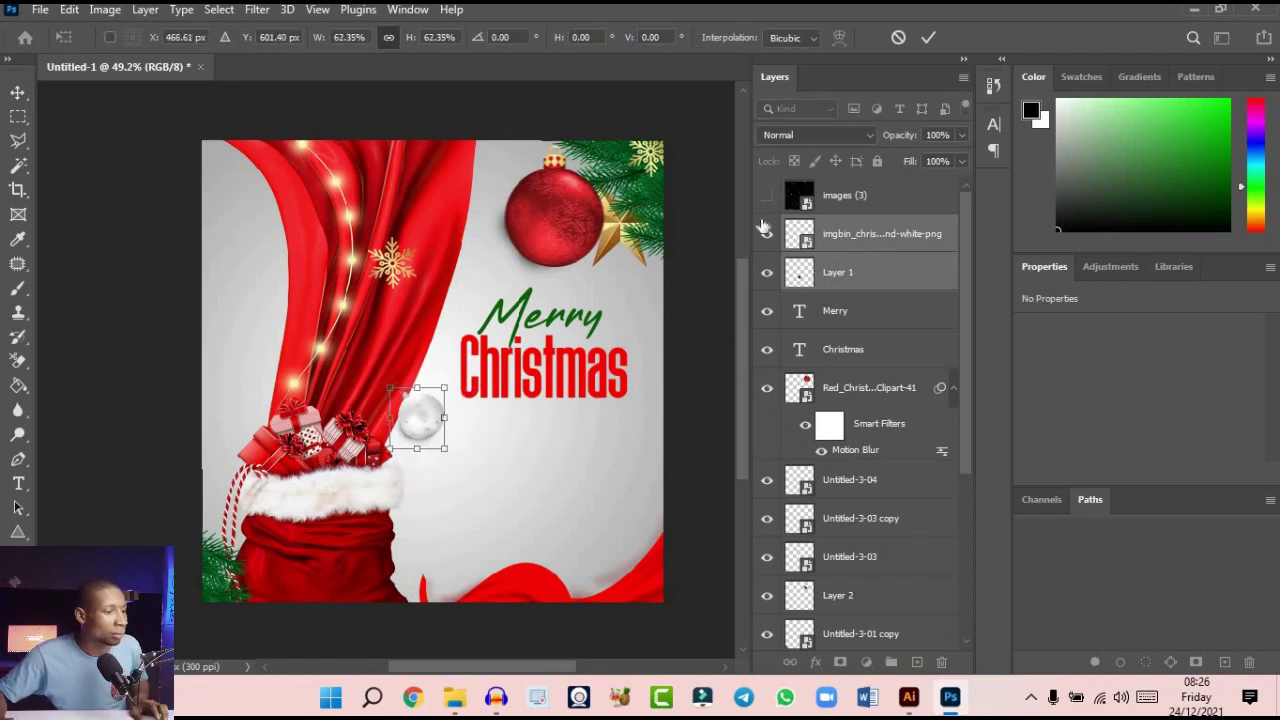
click(928, 37)
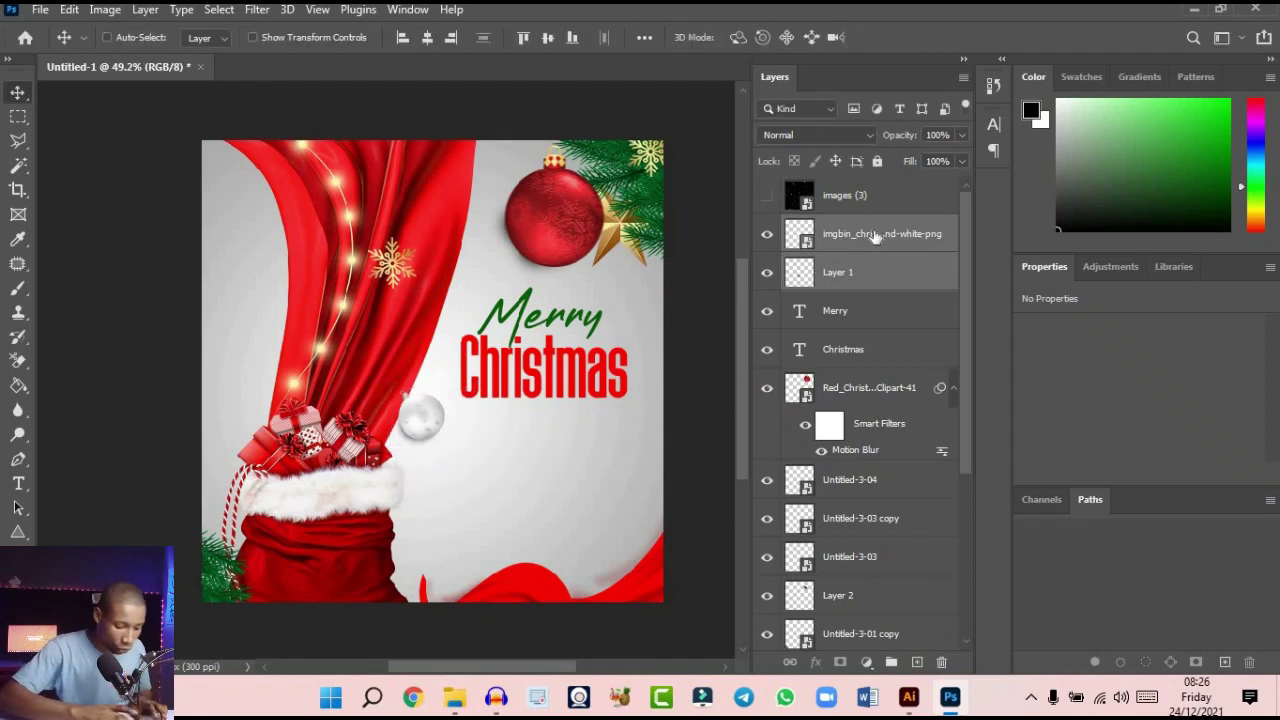
Duplicate the white Christmas ball with its shadow onto the design's lower-right corner, scale the copies to 214.96% and rotate them 68.97°
key(ctrl+j)
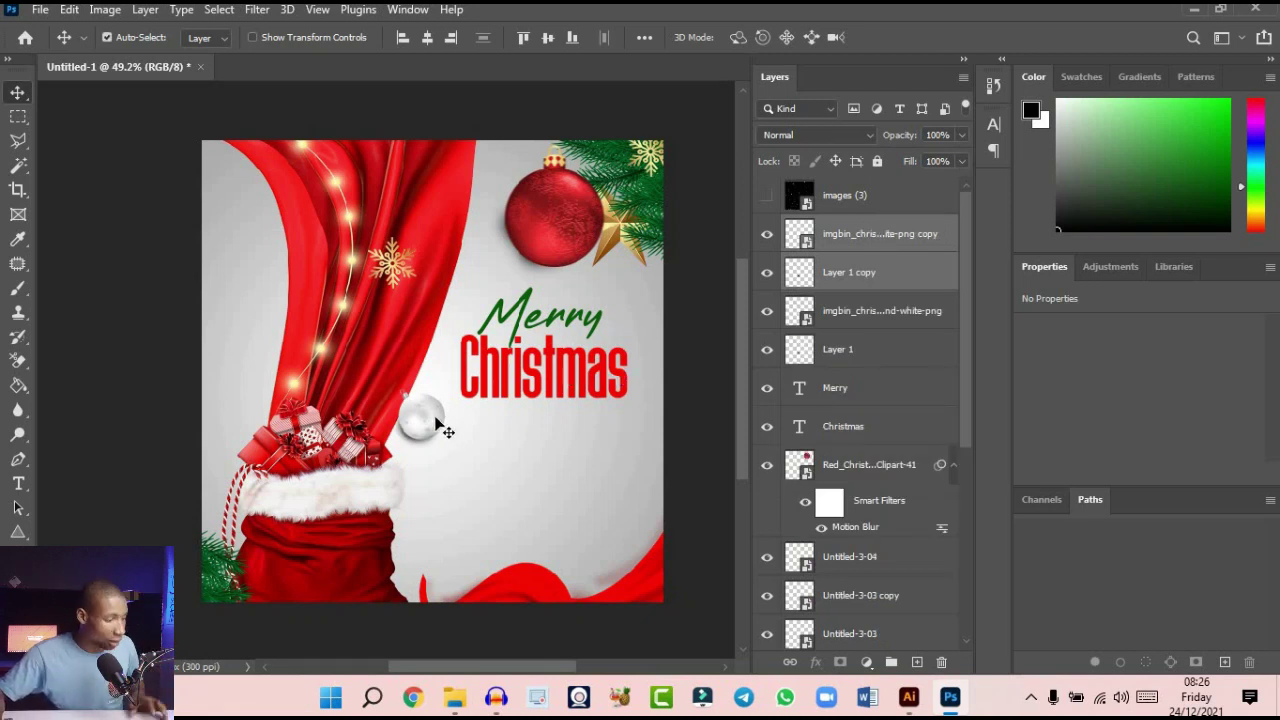
drag(424, 424, 594, 590)
key(ctrl+t)
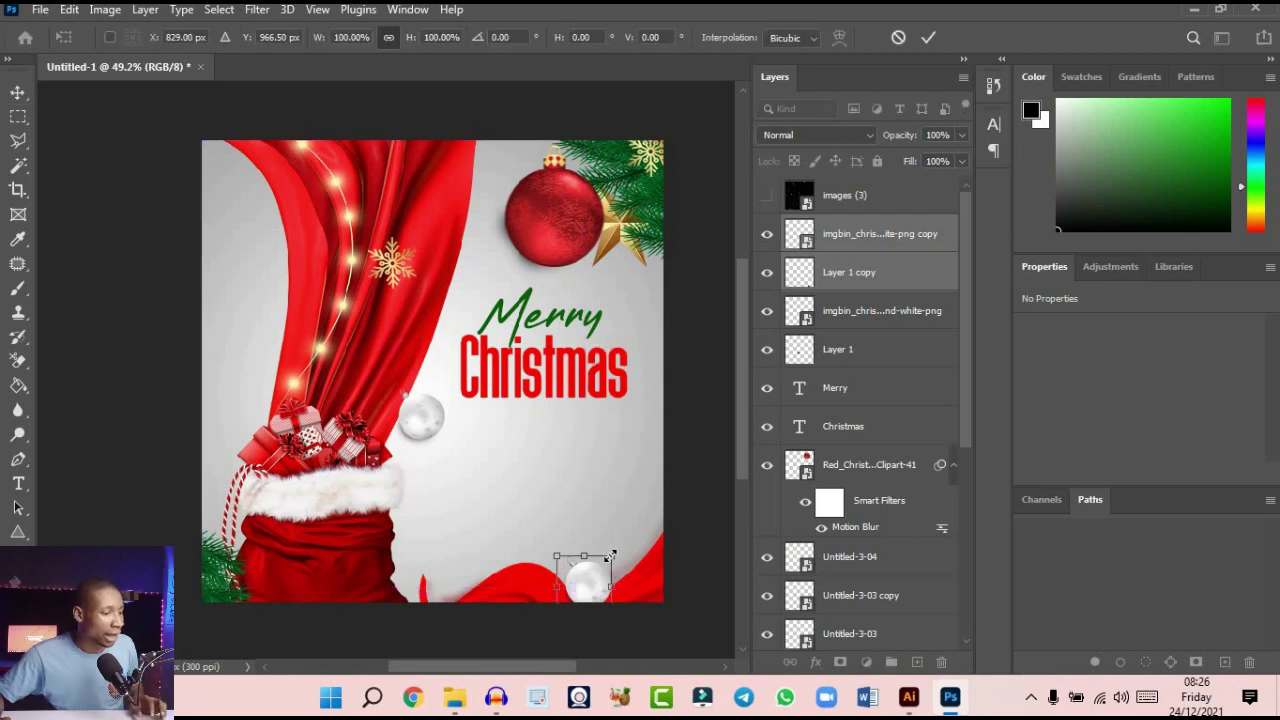
drag(624, 548, 686, 586)
mouse_move(613, 563)
mouse_down()
mouse_move(590, 531)
mouse_move(594, 551)
mouse_up()
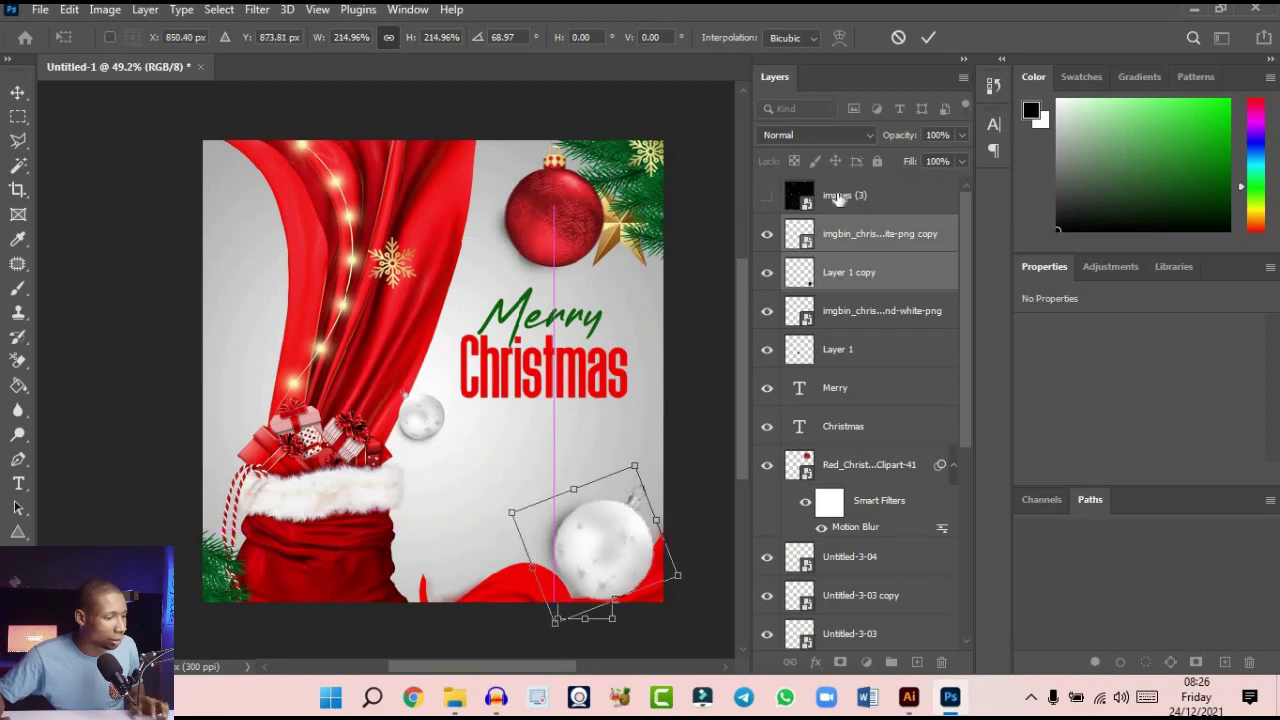
click(928, 38)
Shift the Layer 1 copy shadow slightly down beneath the large white ball, to X 717 px, Y 792 px
click(848, 272)
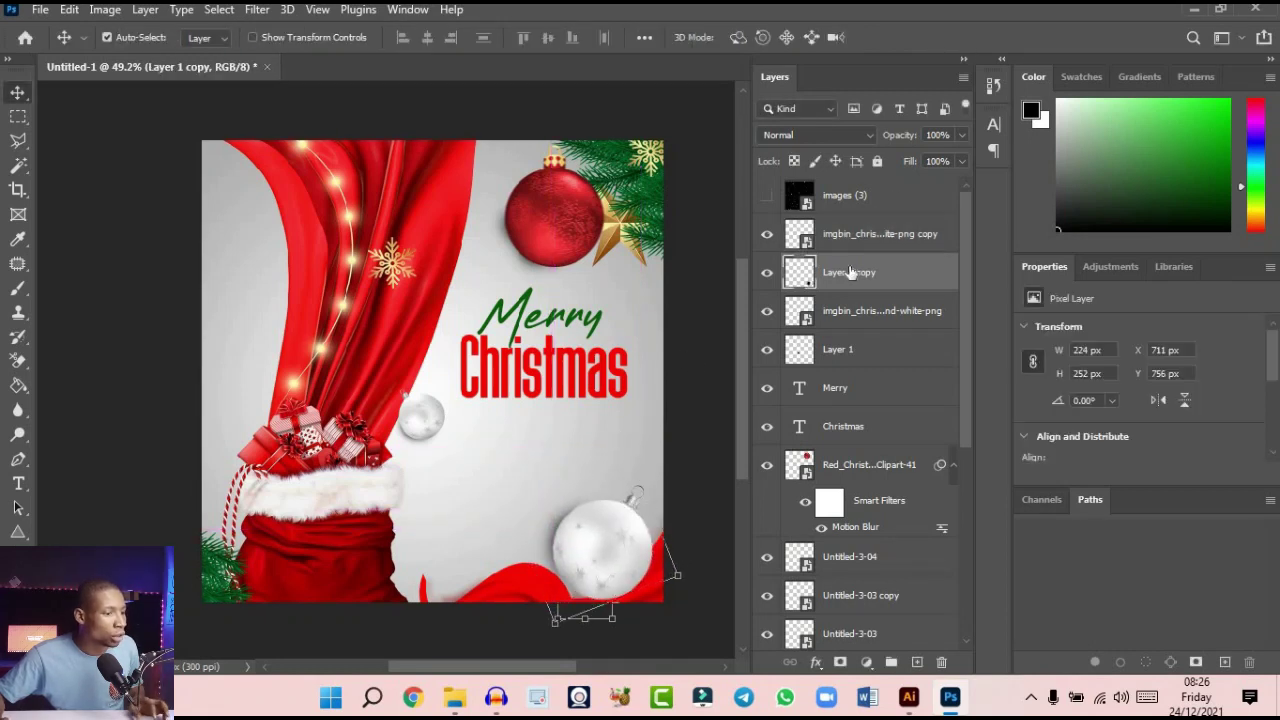
drag(594, 552, 601, 586)
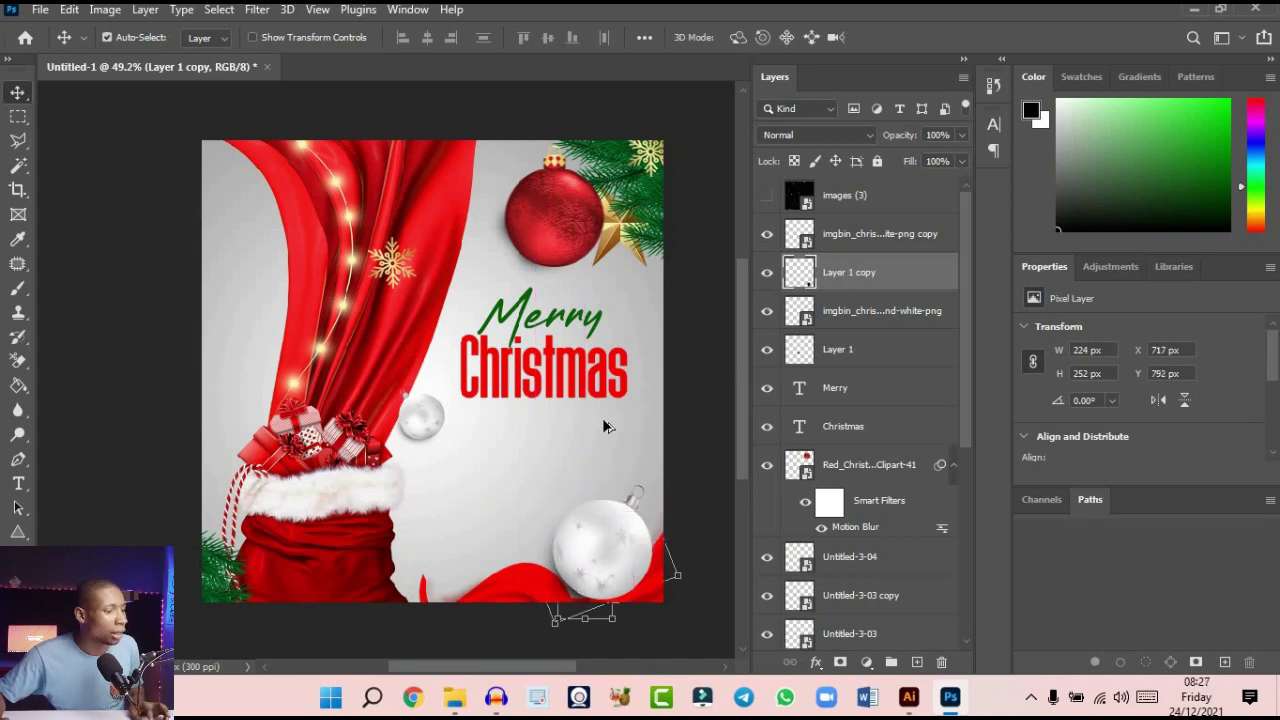
scroll(603, 427, down, 3)
scroll(612, 514, up, 4)
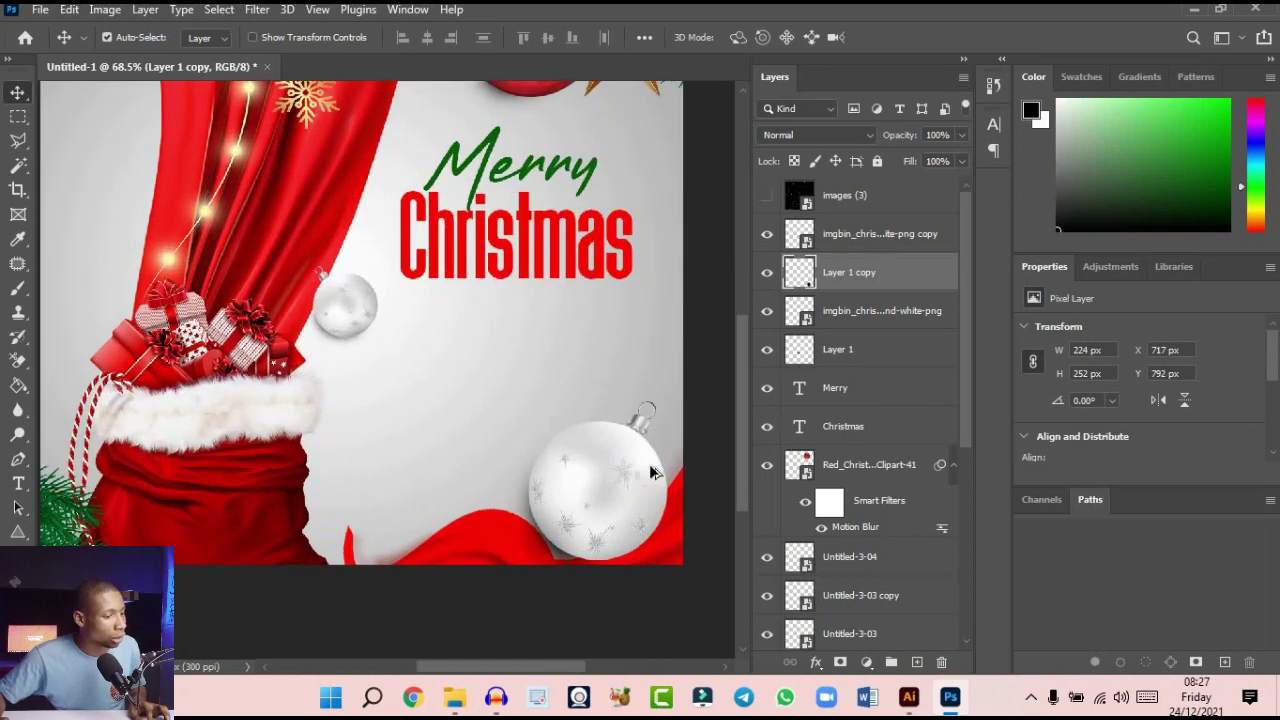
Move the large white ball copy and its Layer 1 copy shadow down the layer stack to just below the red ribbon layer
ctrl+click(845, 245)
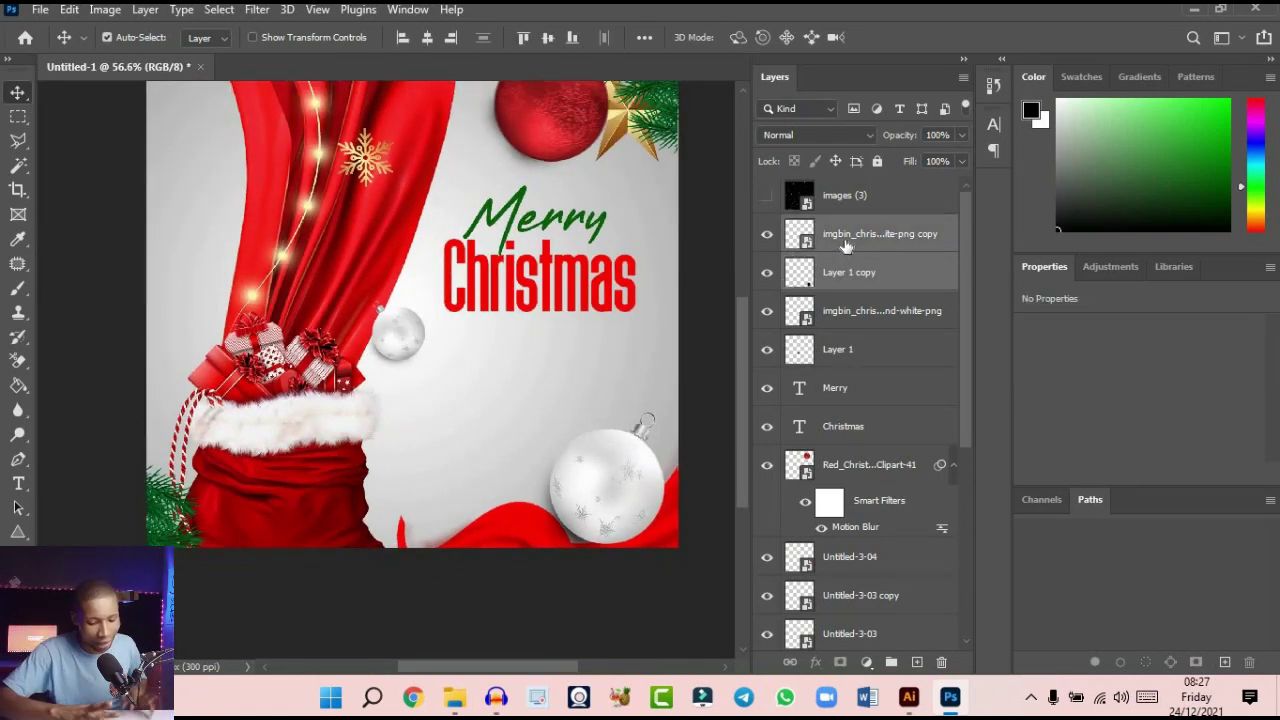
key(ctrl+bracketleft)
key(ctrl+bracketleft)
key(ctrl+bracketleft)
key(ctrl+bracketleft)
key(ctrl+bracketleft)
key(ctrl+bracketleft)
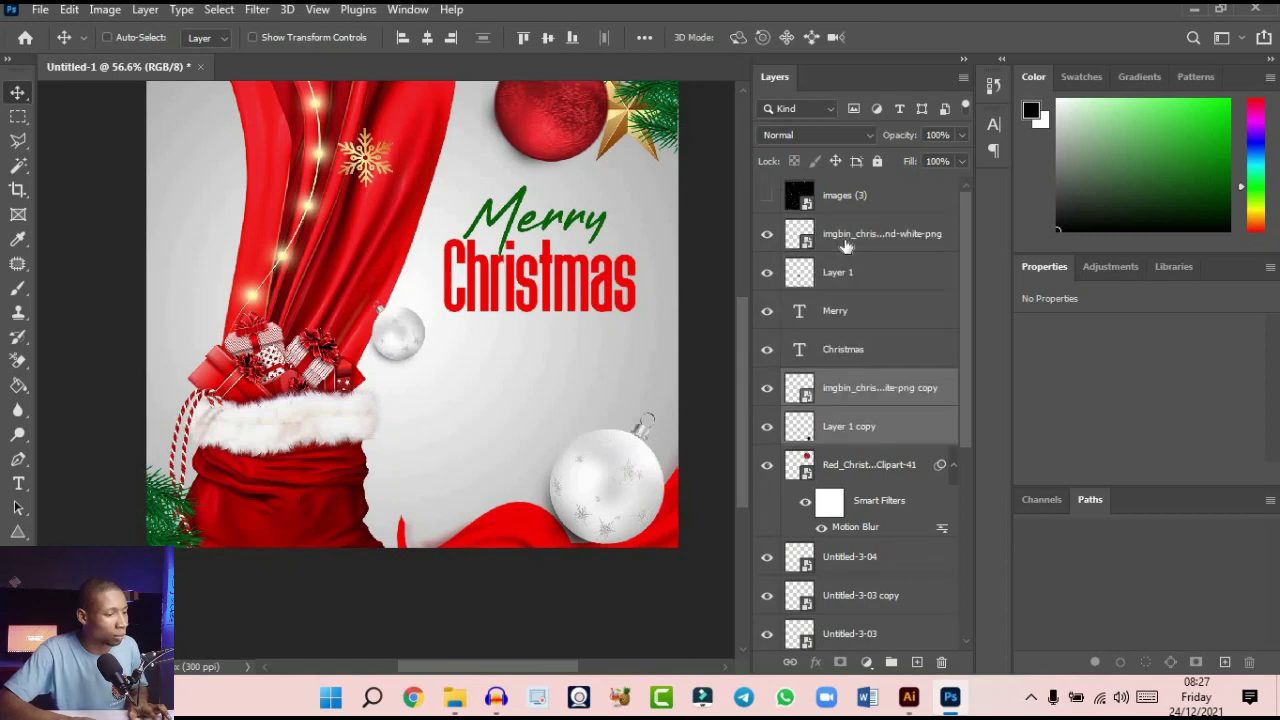
key(ctrl+bracketleft)
key(ctrl+bracketleft)
key(ctrl+bracketleft)
key(ctrl+bracketleft)
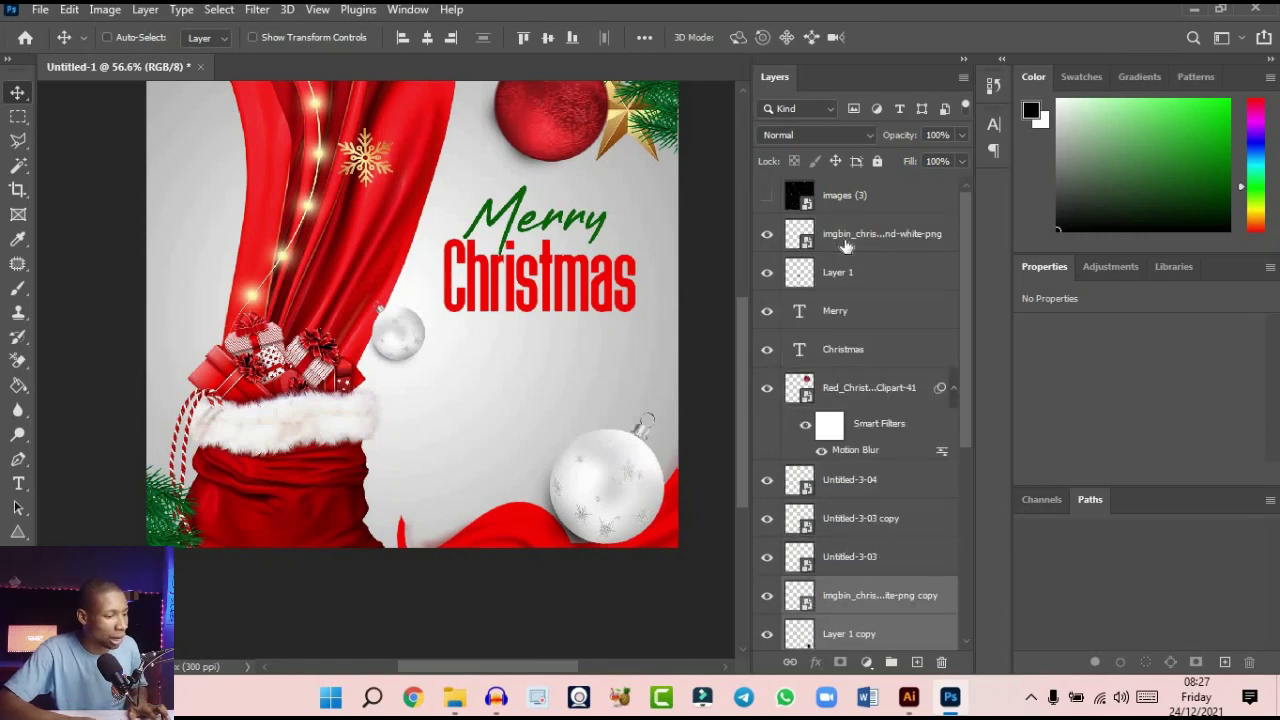
key(ctrl+bracketleft)
key(ctrl+bracketleft)
key(ctrl+bracketleft)
key(ctrl+bracketleft)
key(ctrl+bracketleft)
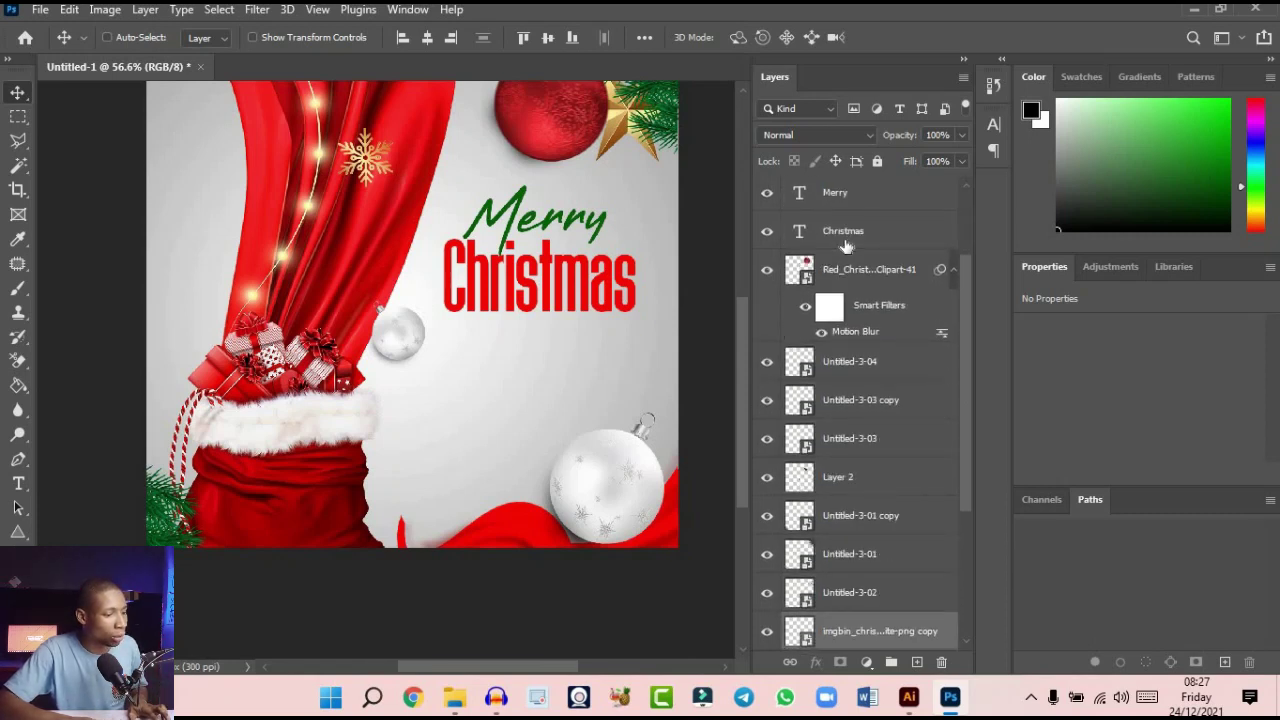
key(ctrl+bracketleft)
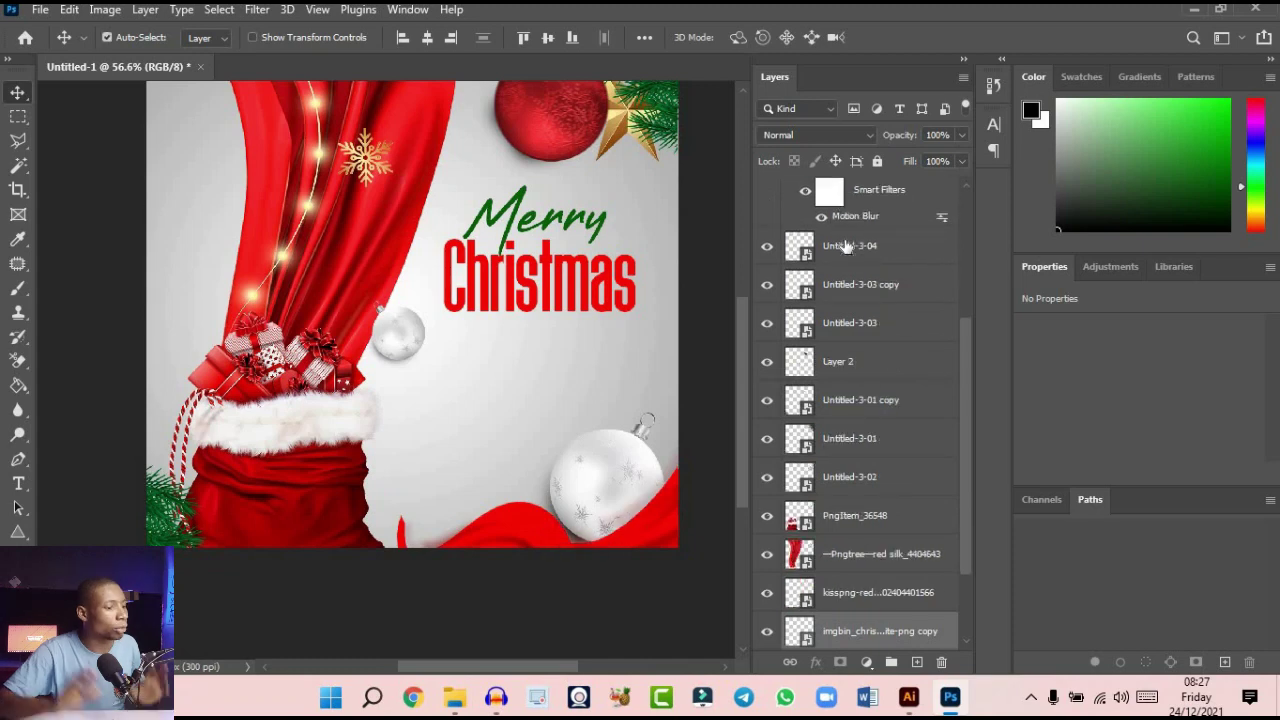
Select the Merry and Christmas text layers together and move them down and slightly right, to X 582.41 px, Y 403.56 px
scroll(686, 391, down, 2)
scroll(660, 492, up, 1)
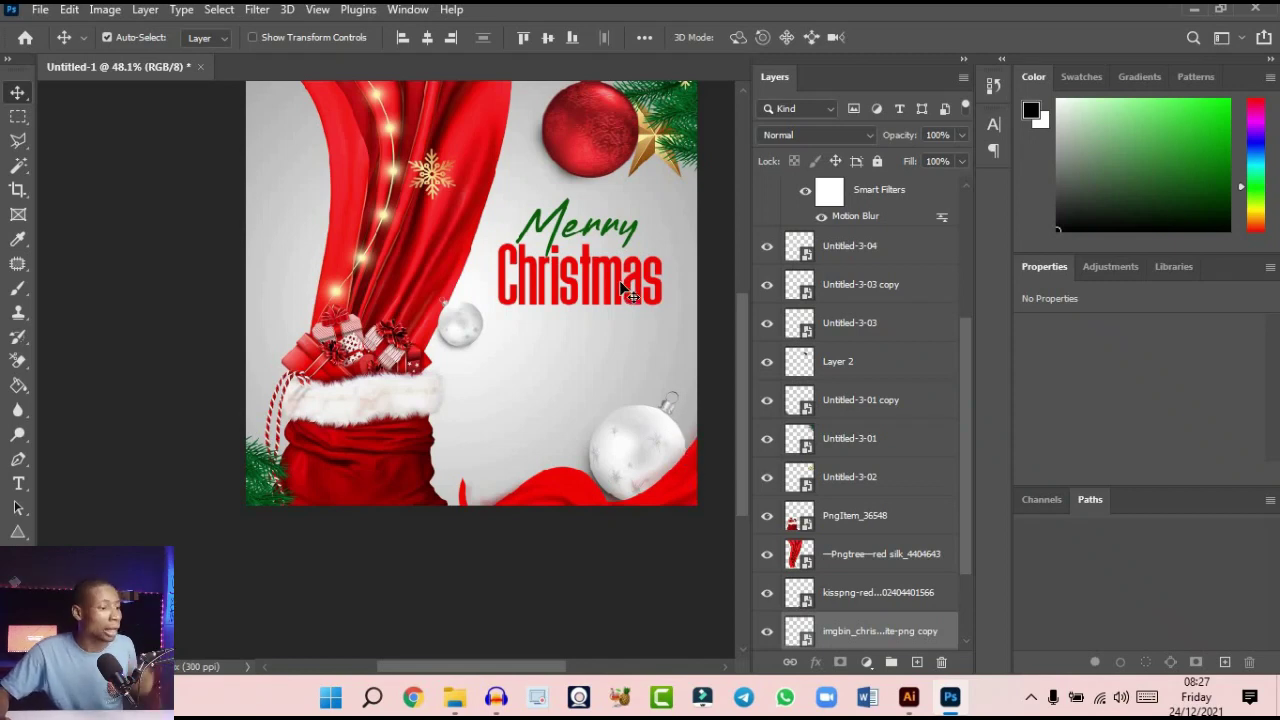
scroll(628, 380, down, 5)
scroll(635, 313, up, 4)
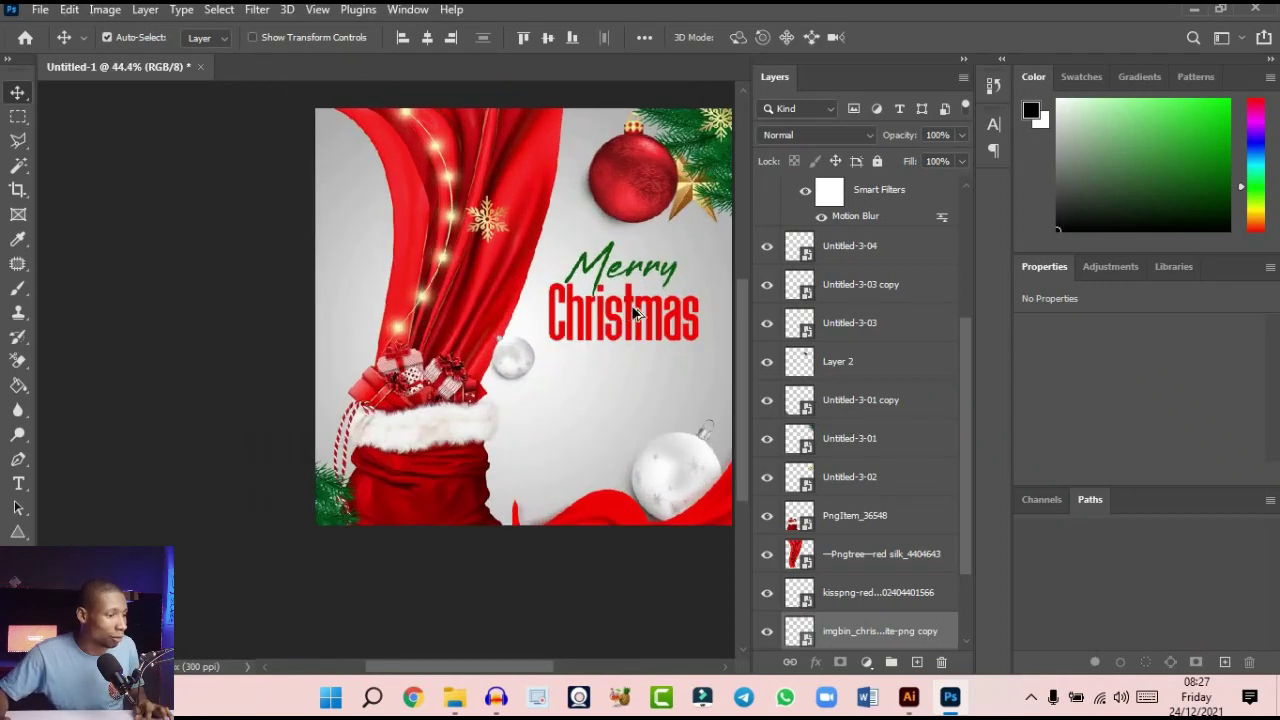
scroll(635, 313, up, 1)
click(635, 313)
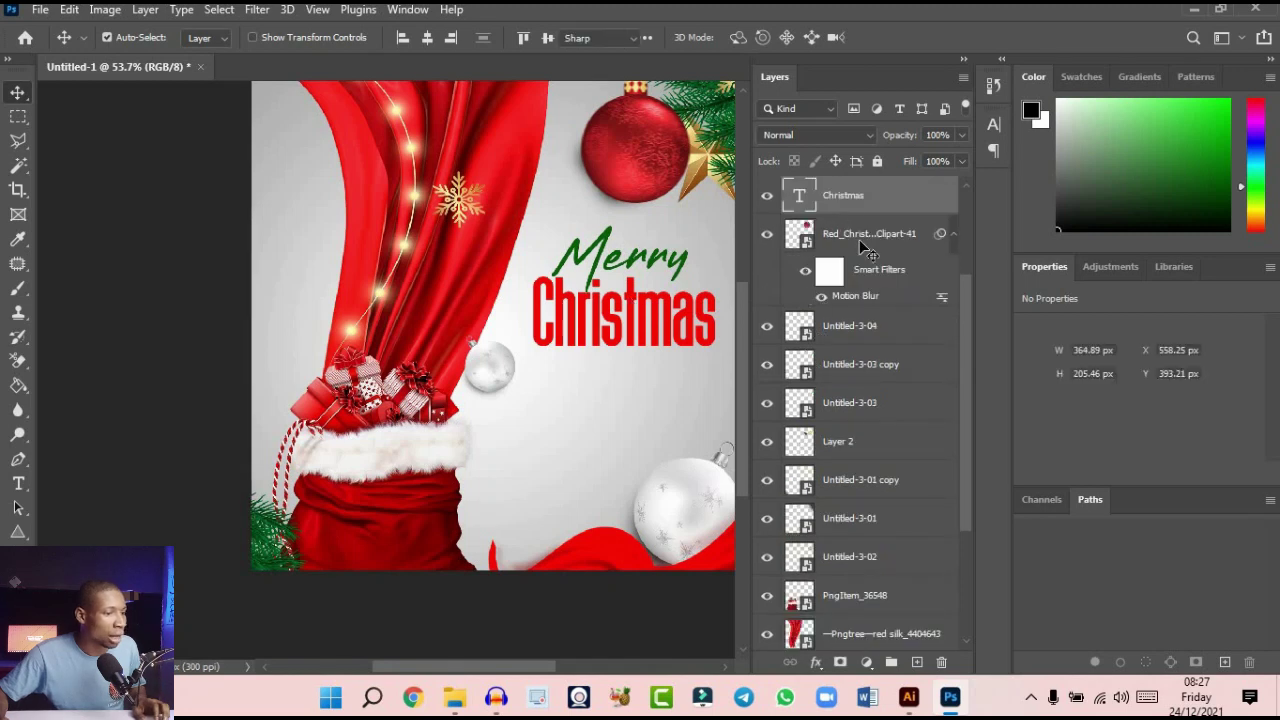
key(t)
scroll(854, 203, up, 1)
key(Return)
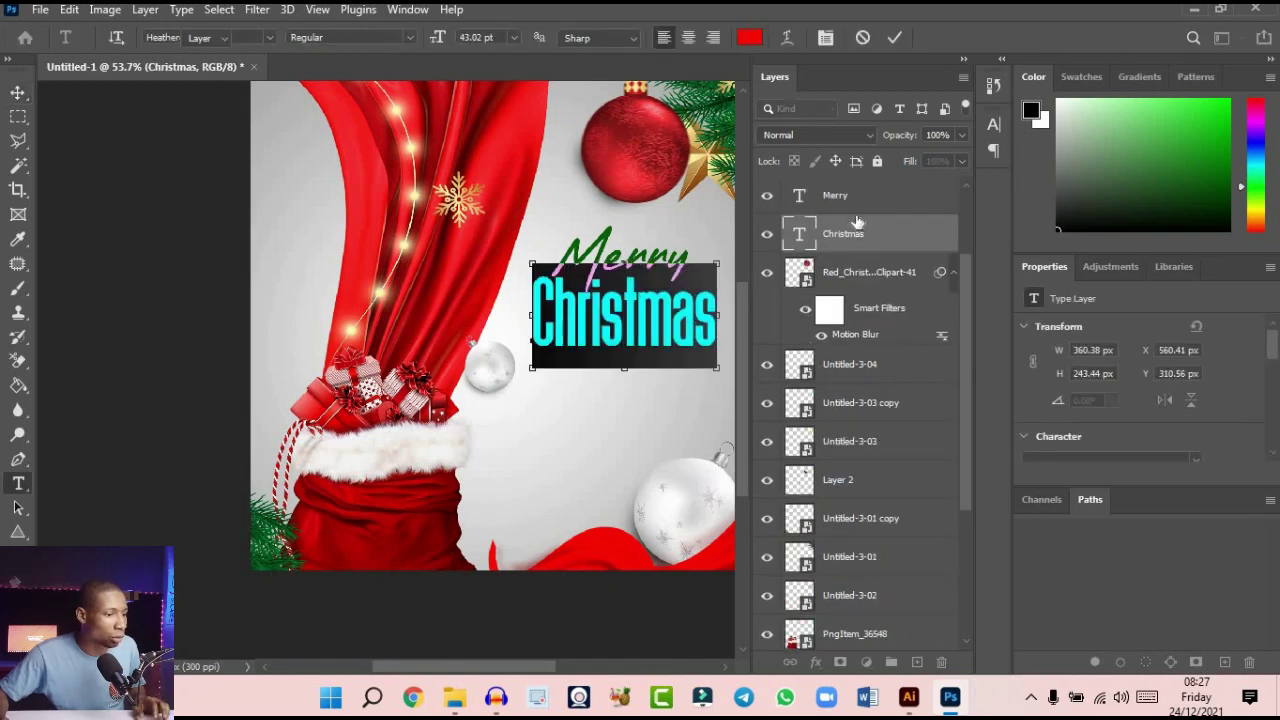
shift+click(852, 200)
key(v)
mouse_move(644, 328)
mouse_down()
mouse_move(643, 395)
mouse_move(644, 350)
mouse_up()
scroll(577, 366, down, 2)
scroll(642, 365, down, 2)
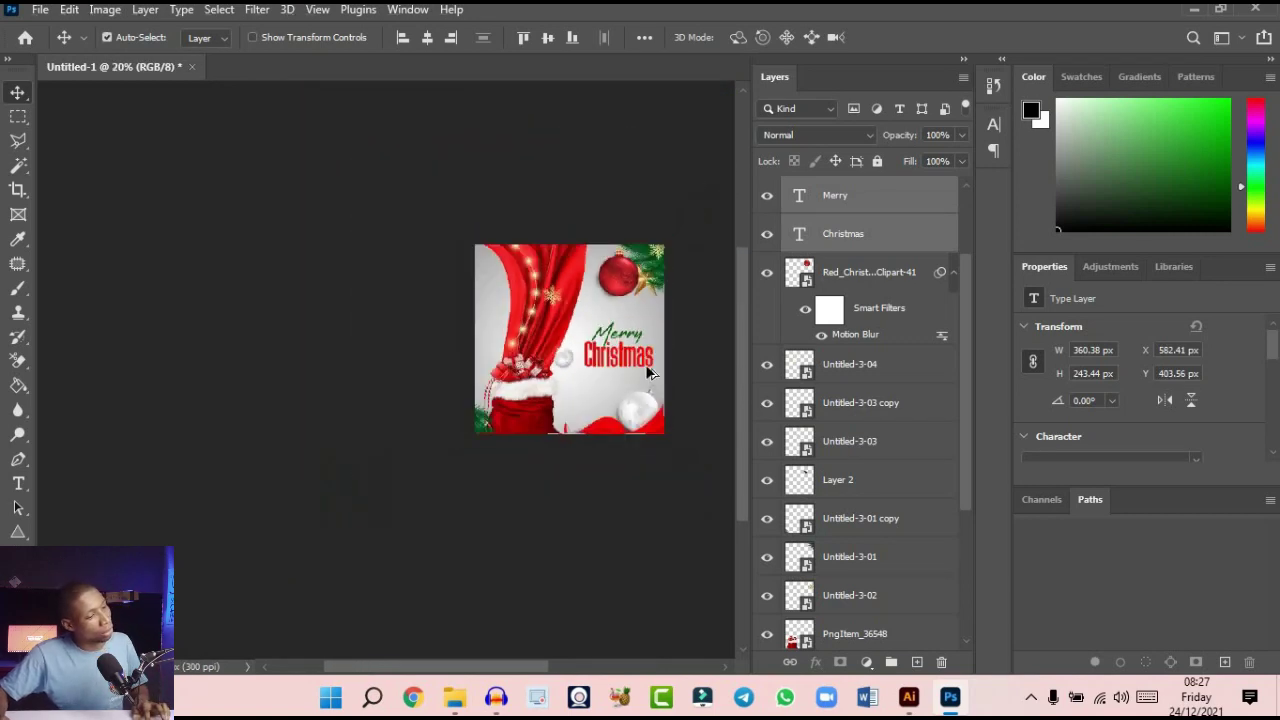
scroll(647, 372, up, 3)
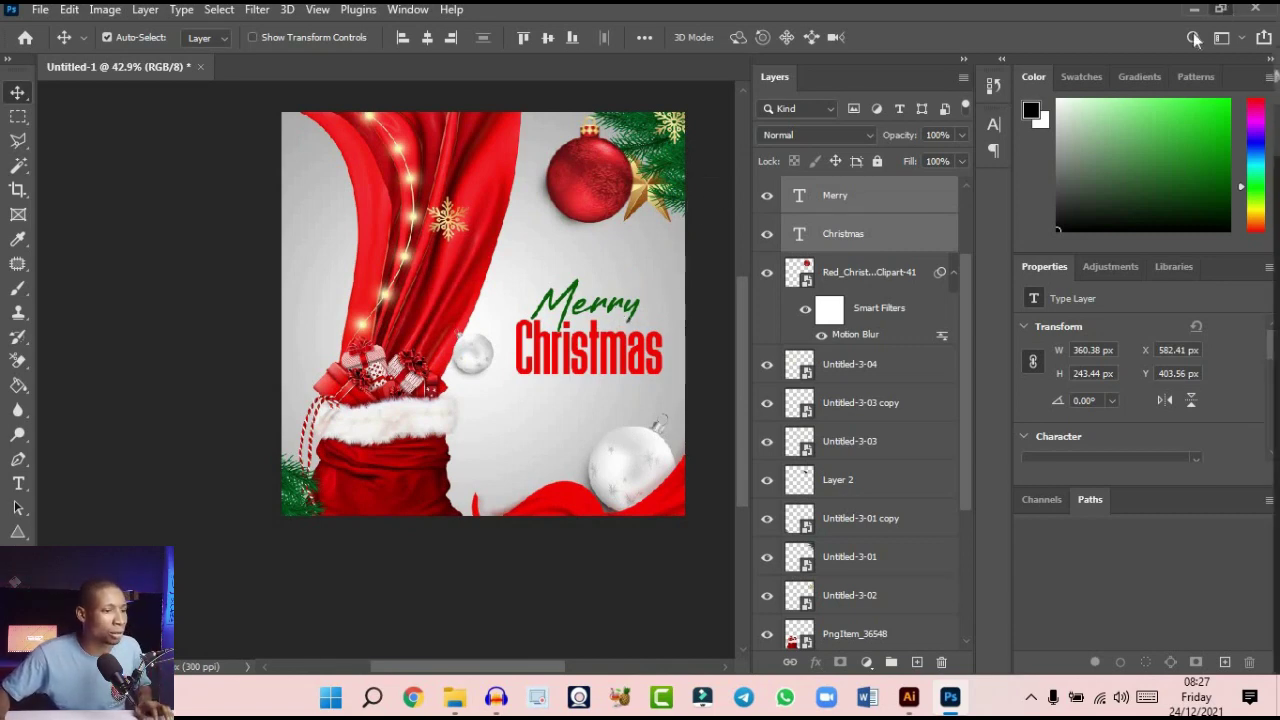
Place the gold star image Untitled-3-02 from the CHRISTMAS TUTORIAL folder into the Photoshop design
click(1223, 11)
click(1228, 408)
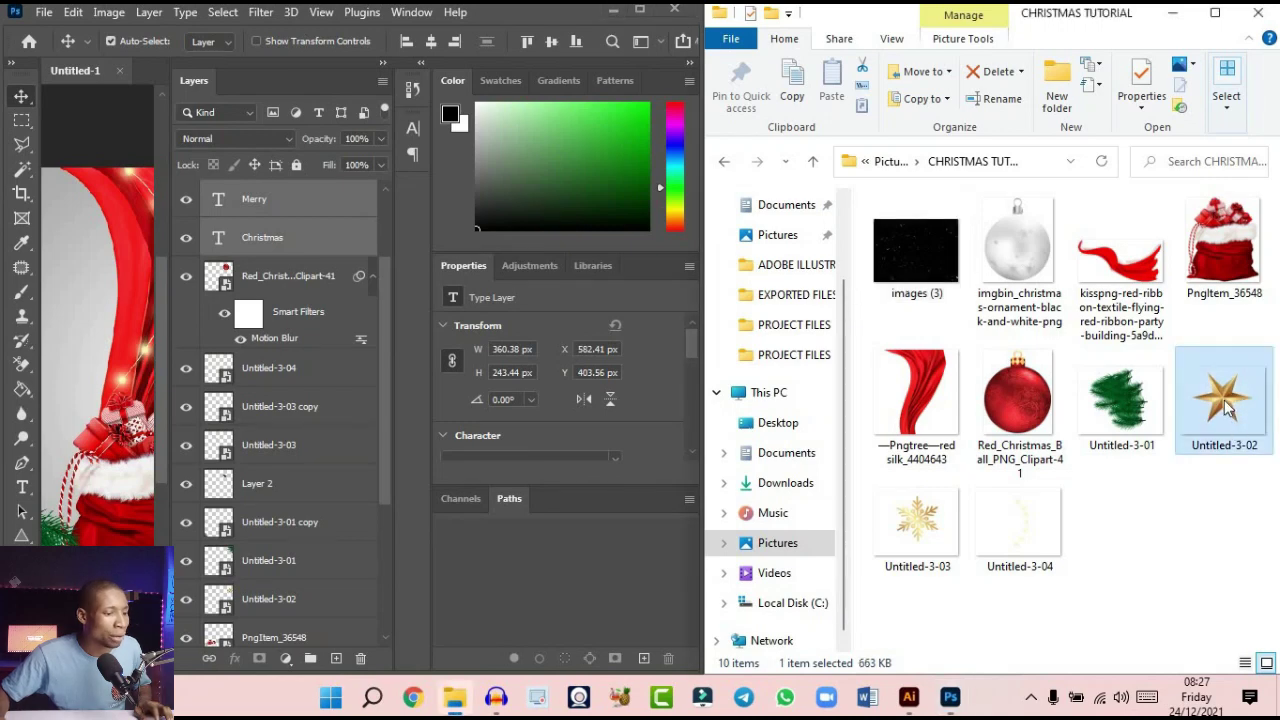
drag(1222, 402, 120, 348)
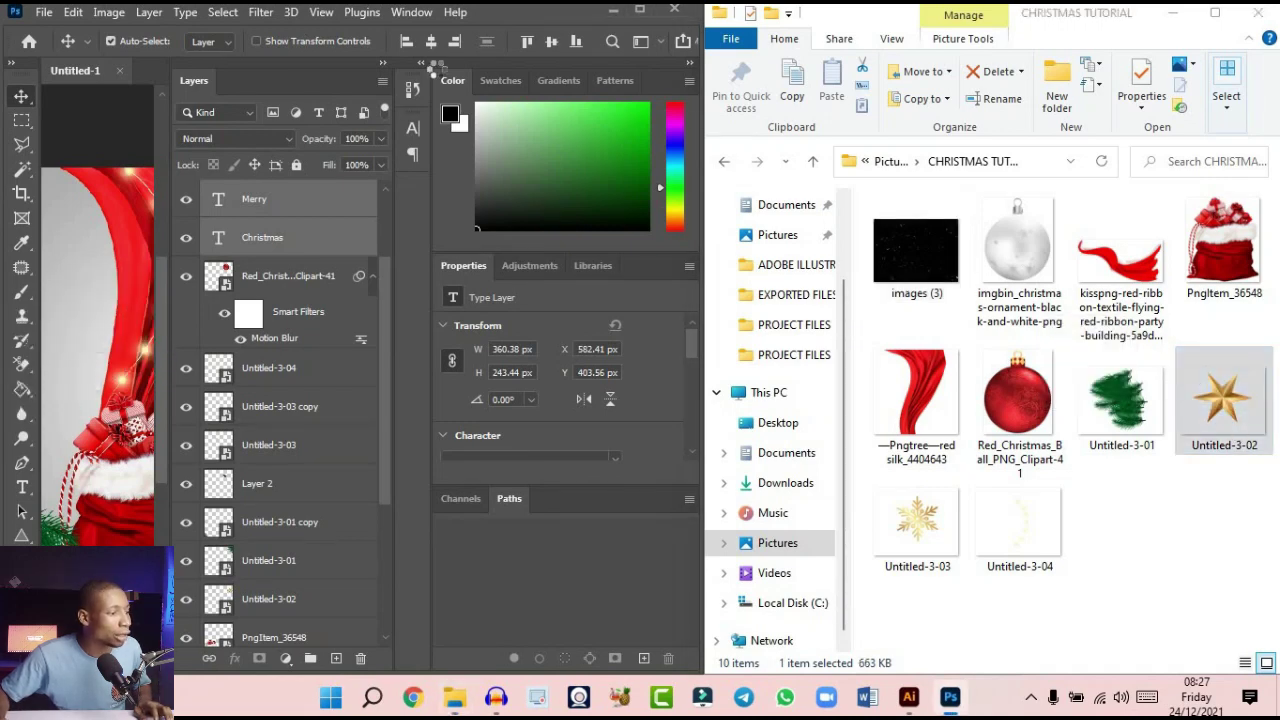
click(638, 11)
key(super)
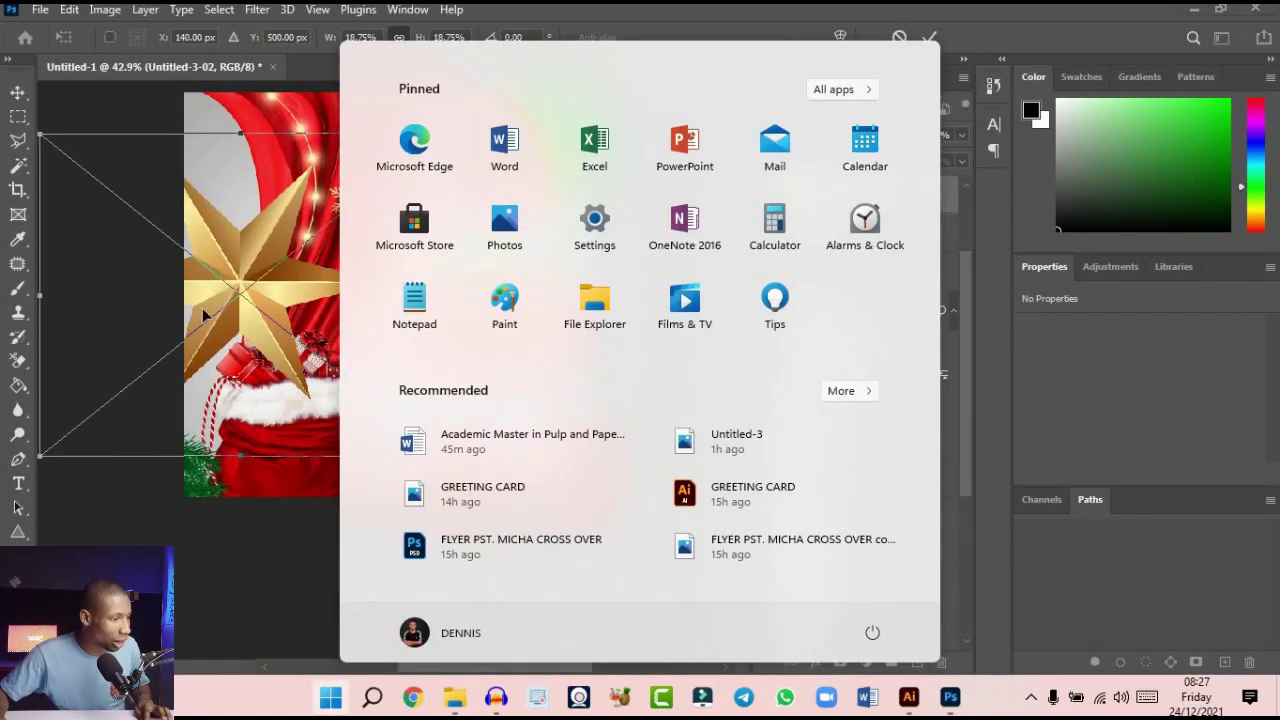
Scale the placed gold star to 3.75% and position it just under the beginning of the word Christmas
drag(240, 300, 596, 289)
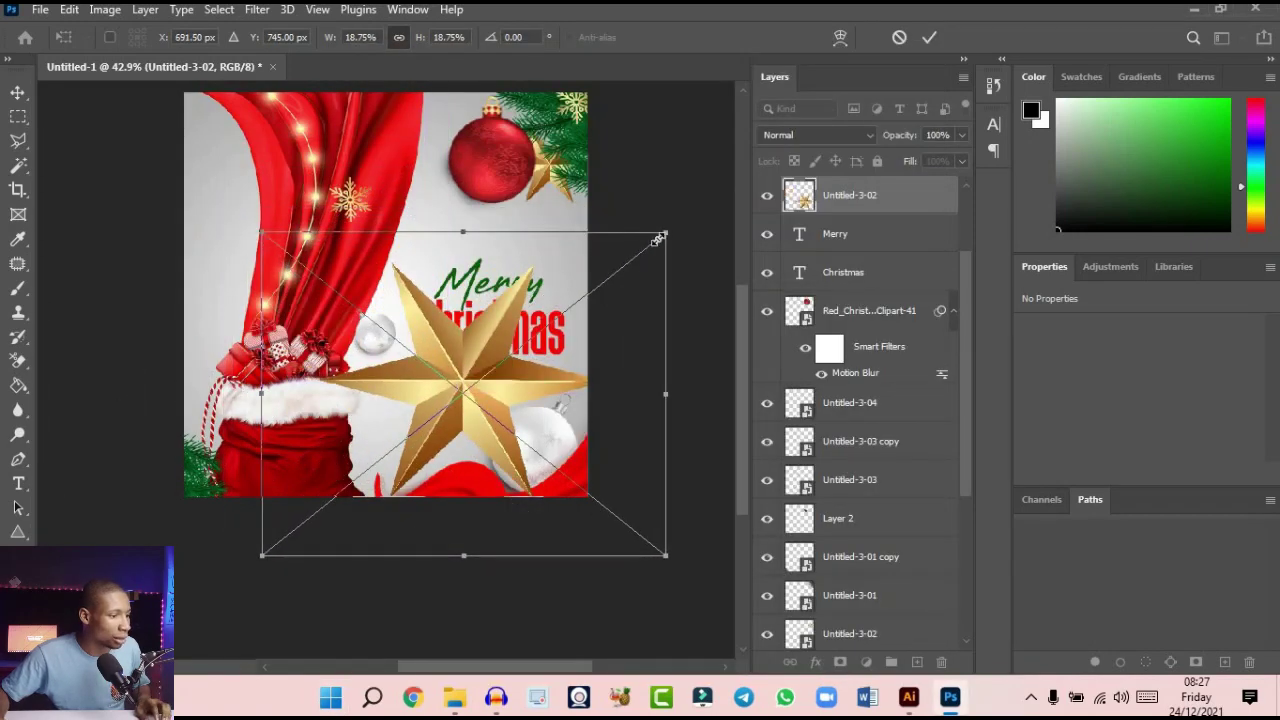
drag(528, 352, 467, 347)
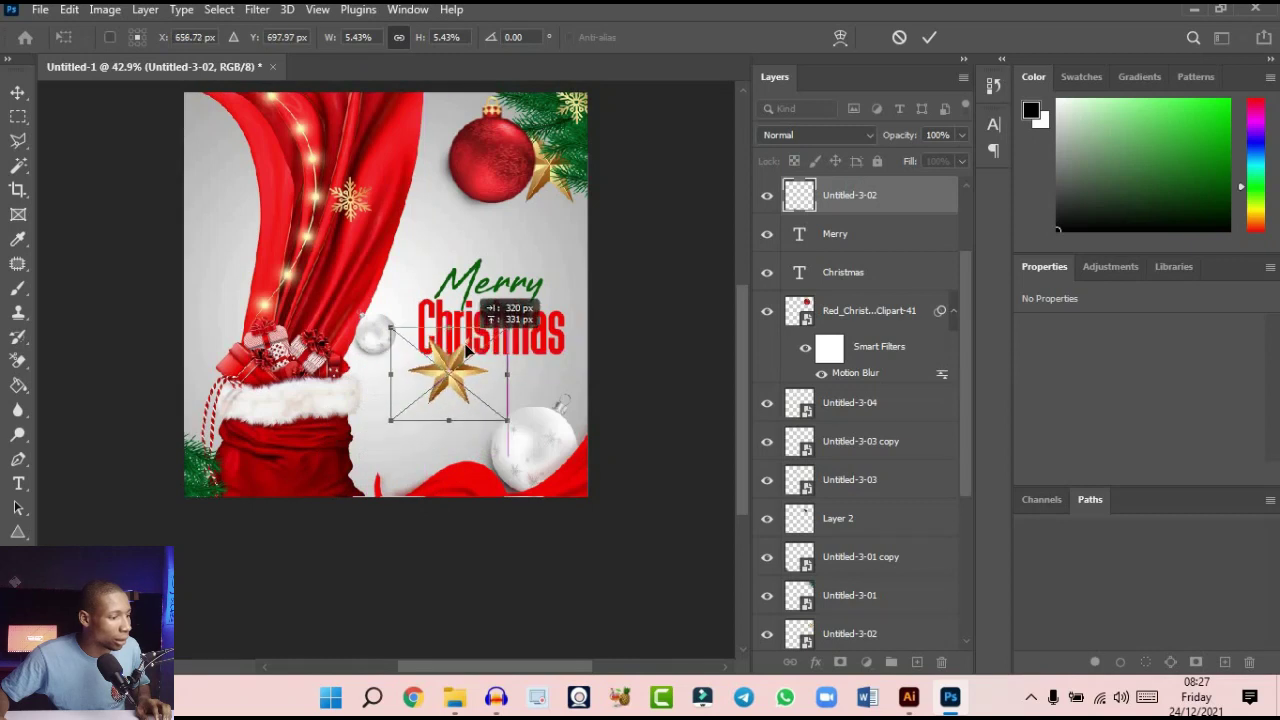
drag(489, 414, 484, 328)
mouse_move(444, 372)
mouse_down()
mouse_move(573, 302)
mouse_move(445, 385)
mouse_up()
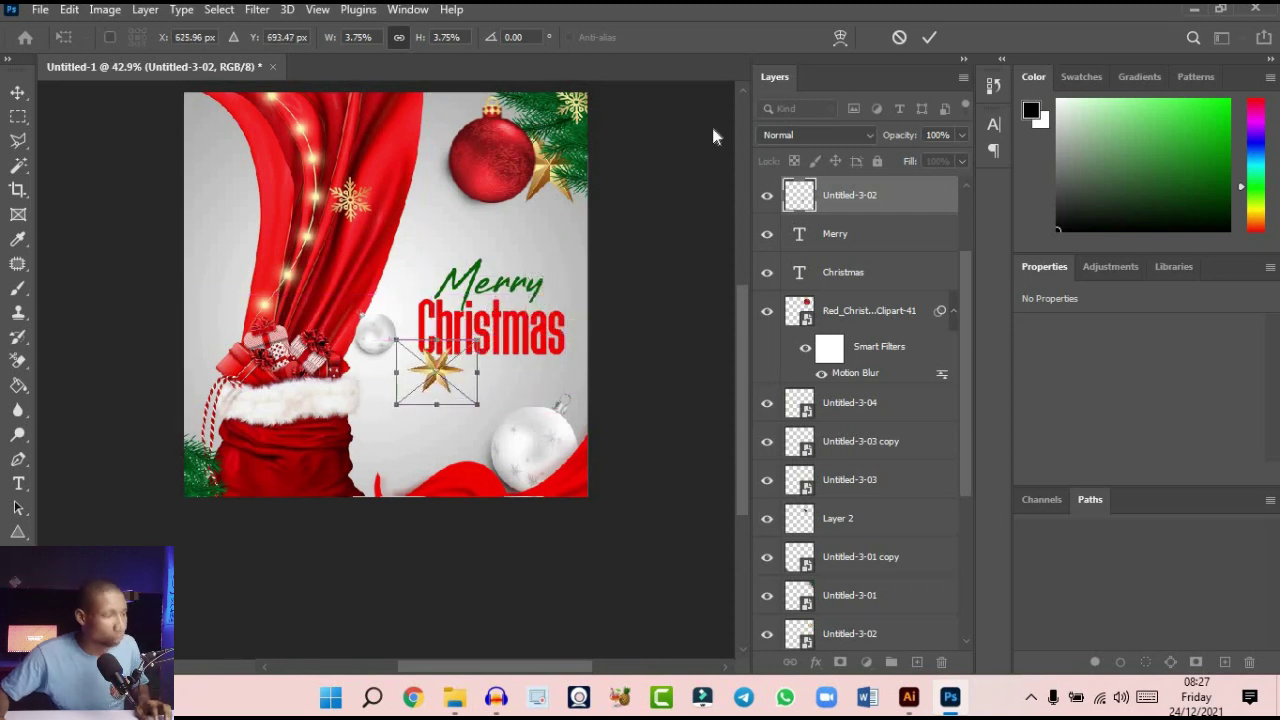
click(926, 38)
scroll(540, 336, down, 8)
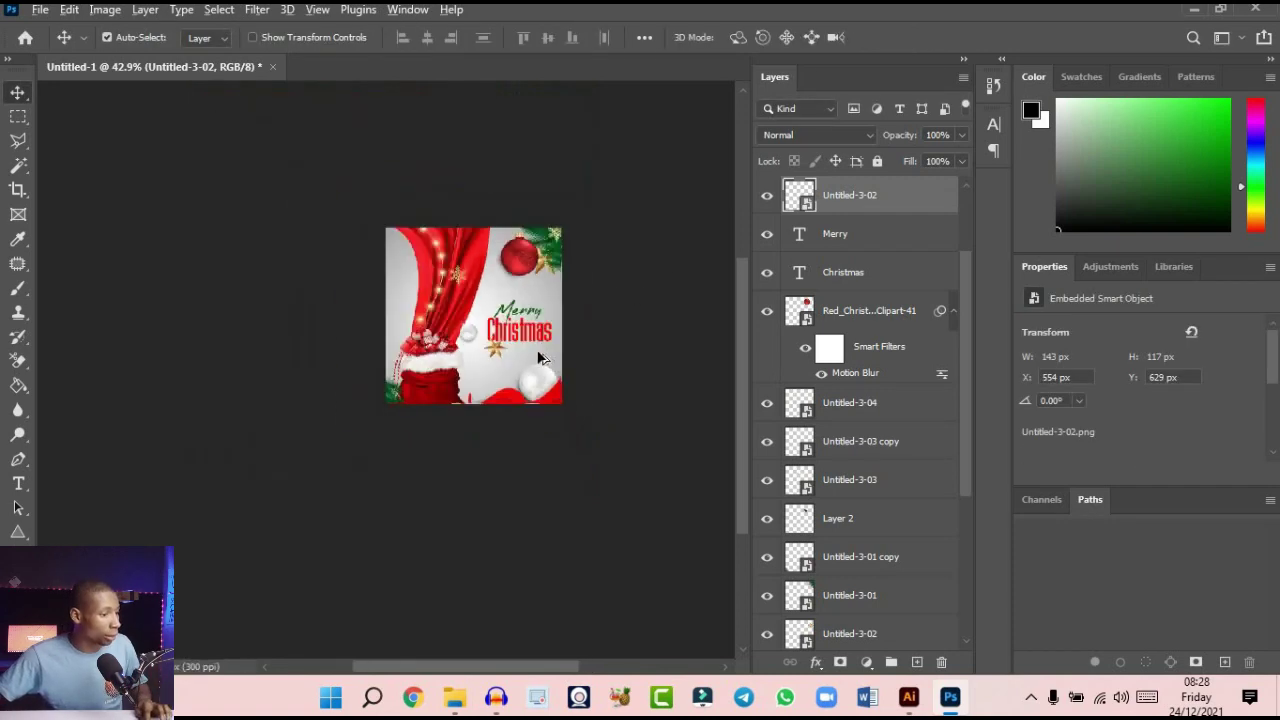
scroll(540, 336, up, 10)
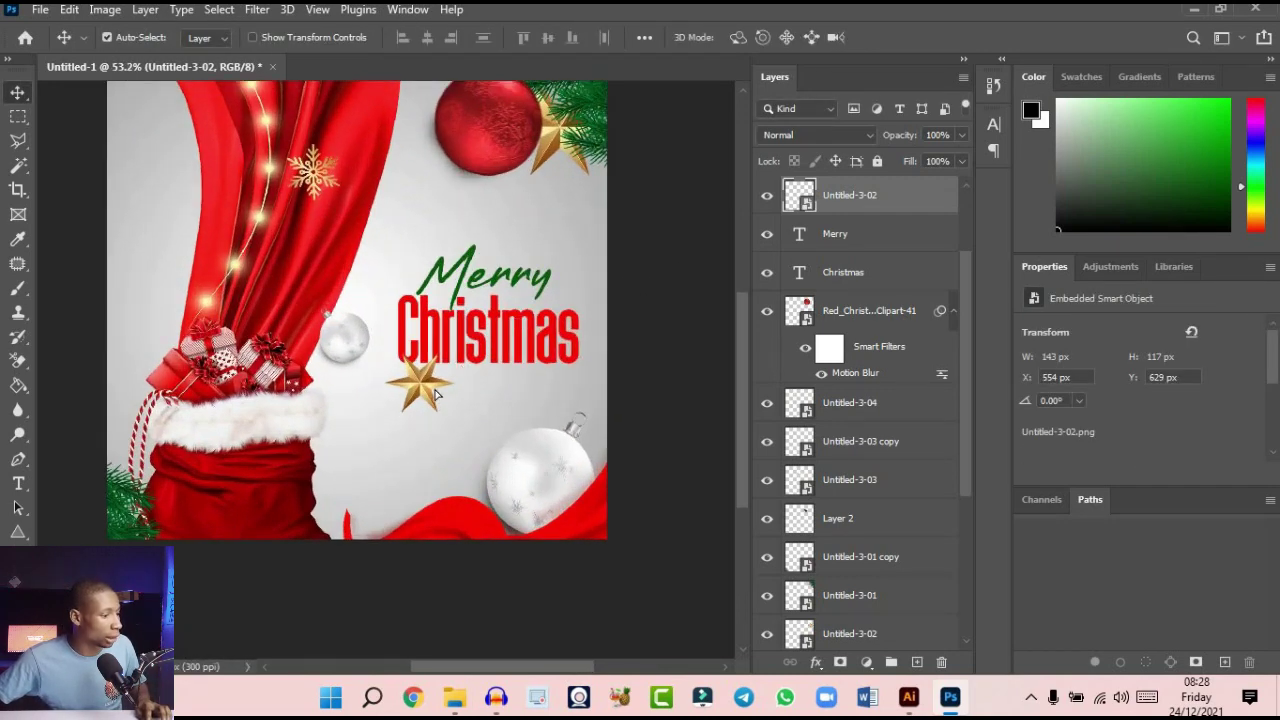
Duplicate the gold star to the design's bottom edge beside the gift sack and scale the copy to 7.56%
drag(449, 371, 345, 540)
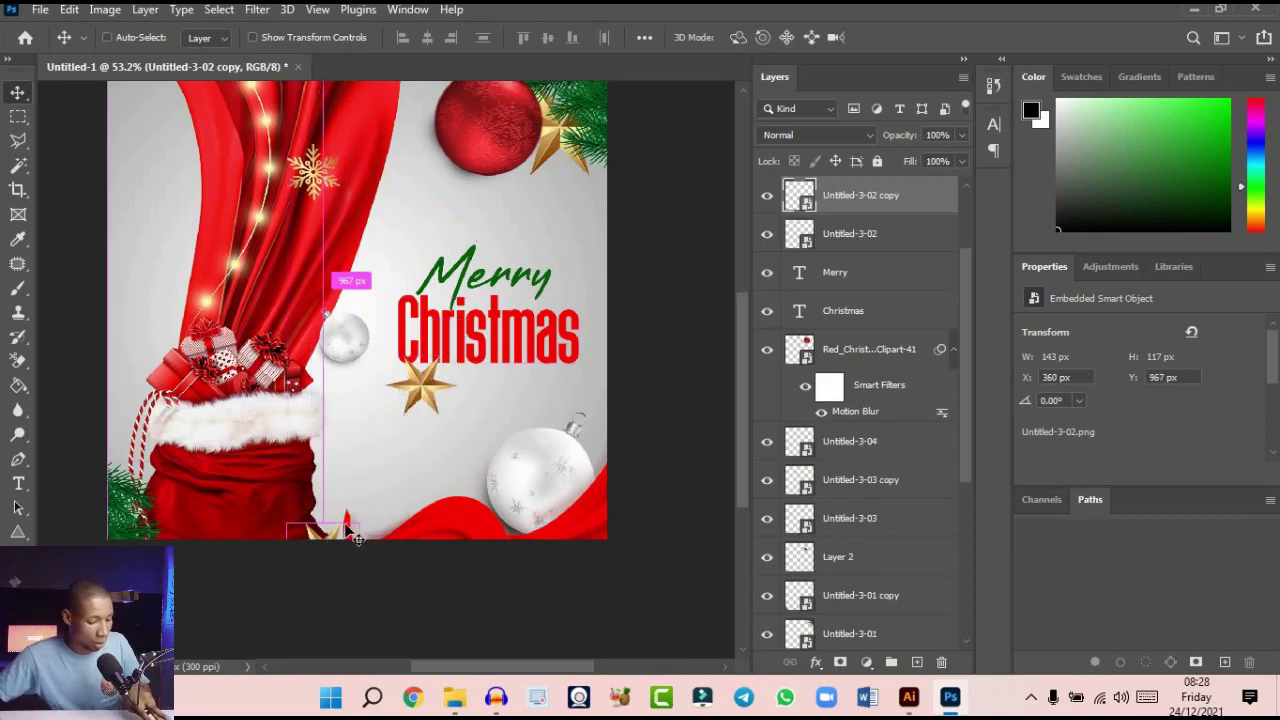
key(ctrl+t)
drag(404, 490, 332, 515)
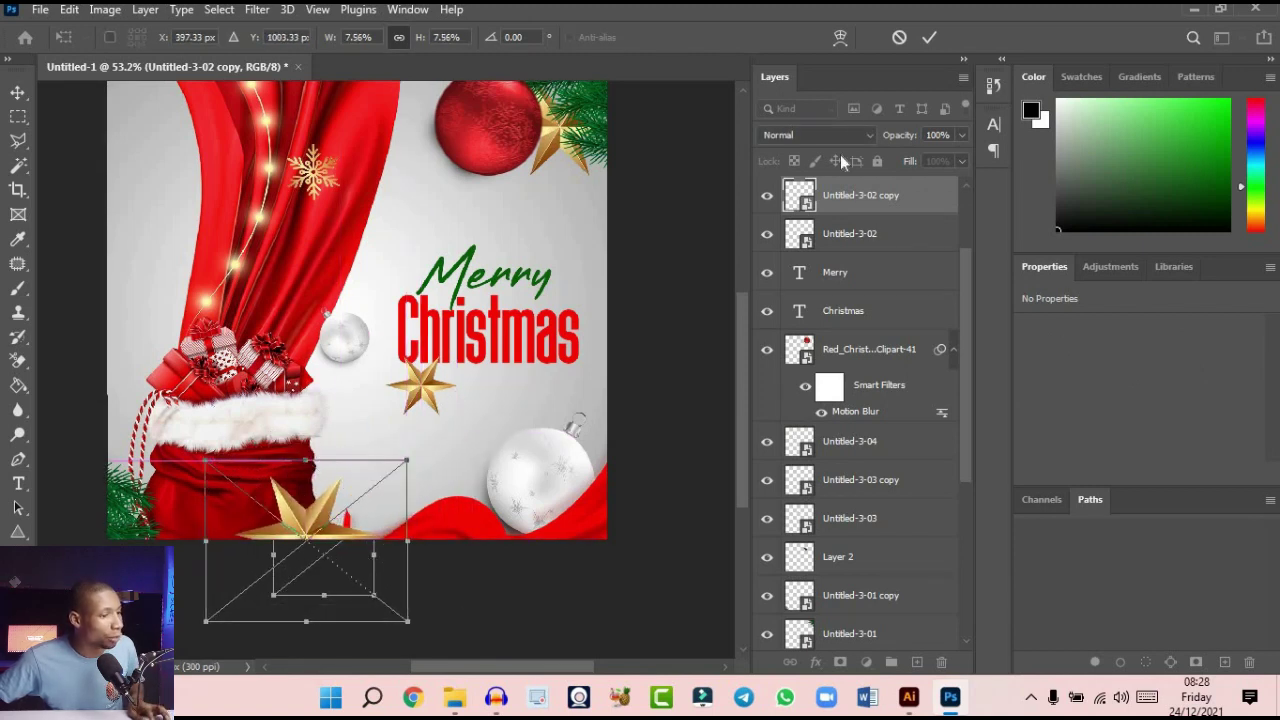
click(929, 37)
scroll(545, 318, down, 4)
scroll(533, 338, up, 3)
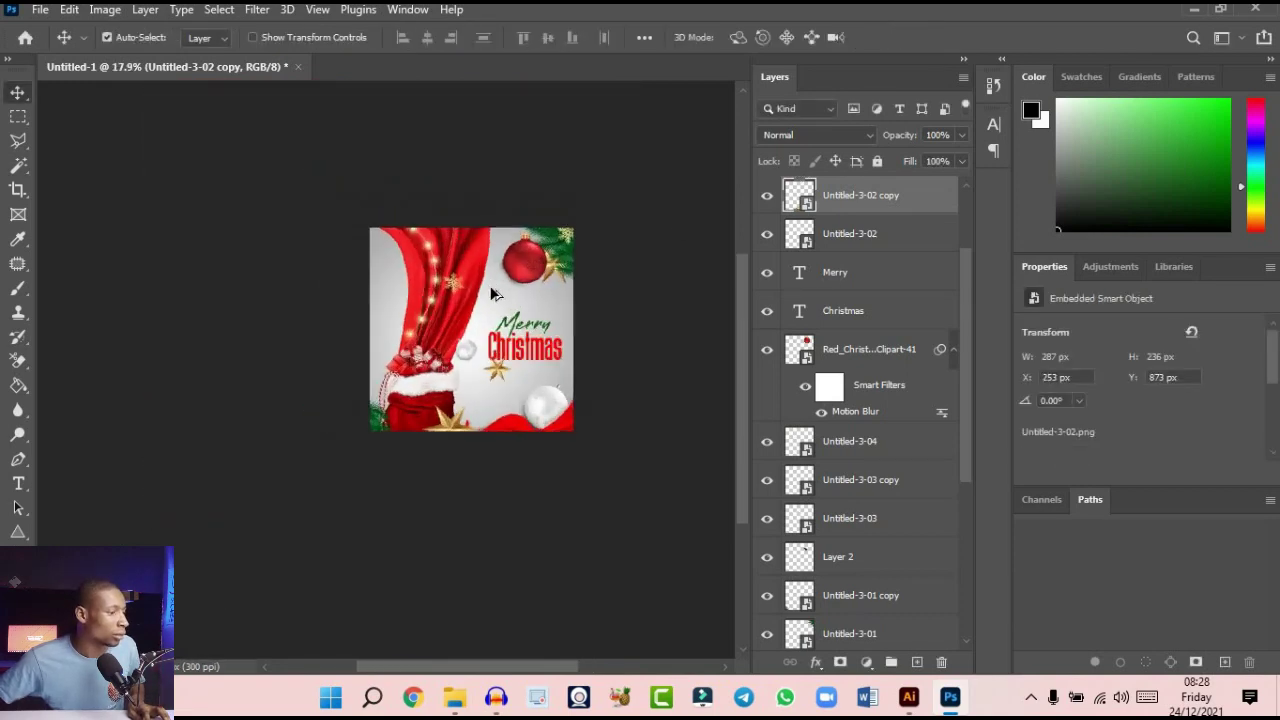
Scale the small gold star below the Christmas lettering to 2.55%
click(519, 458)
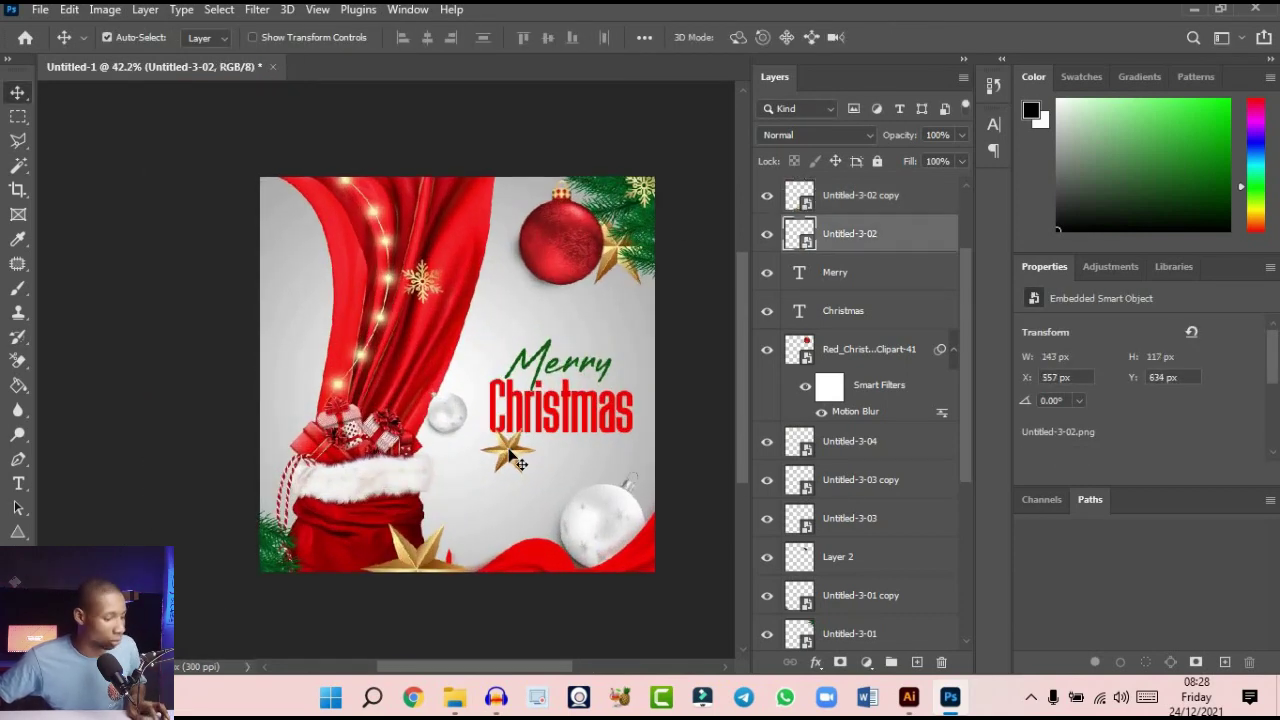
key(ctrl+t)
drag(537, 484, 512, 481)
key(Return)
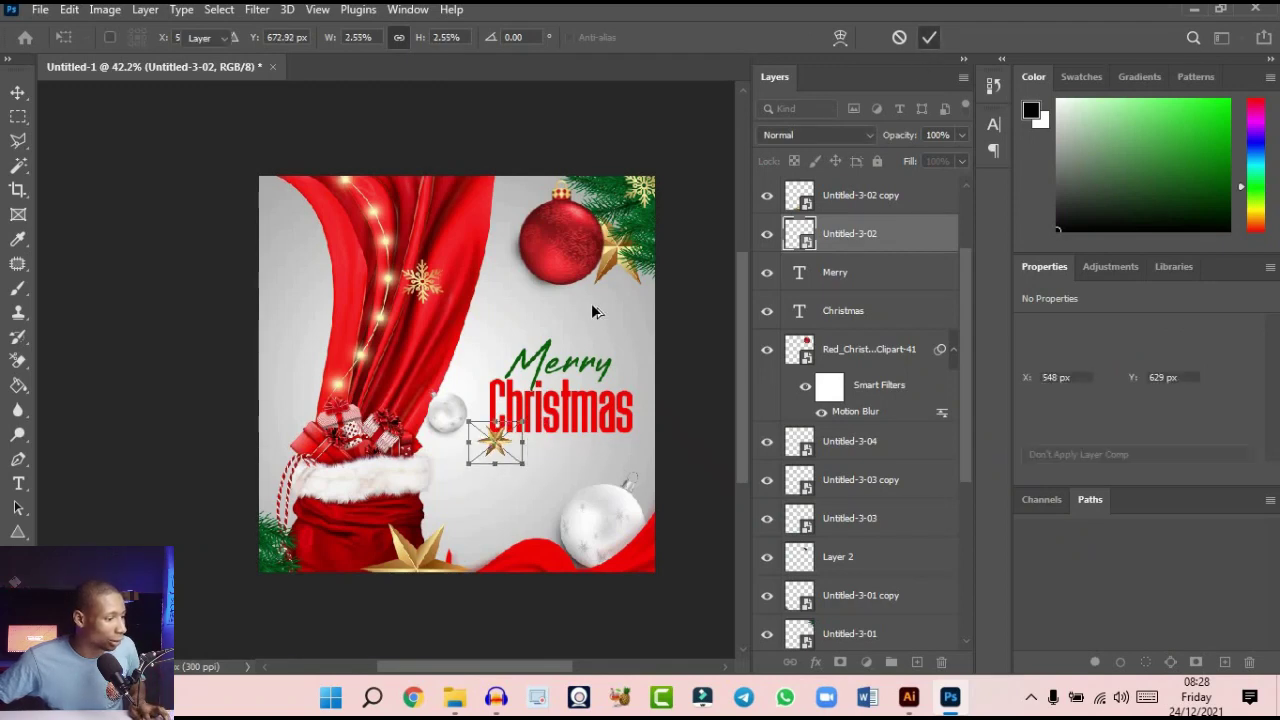
Examine the overall composition and the balance of the stars, balls and lettering from far and near
scroll(591, 303, down, 3)
scroll(531, 259, up, 2)
scroll(549, 288, down, 3)
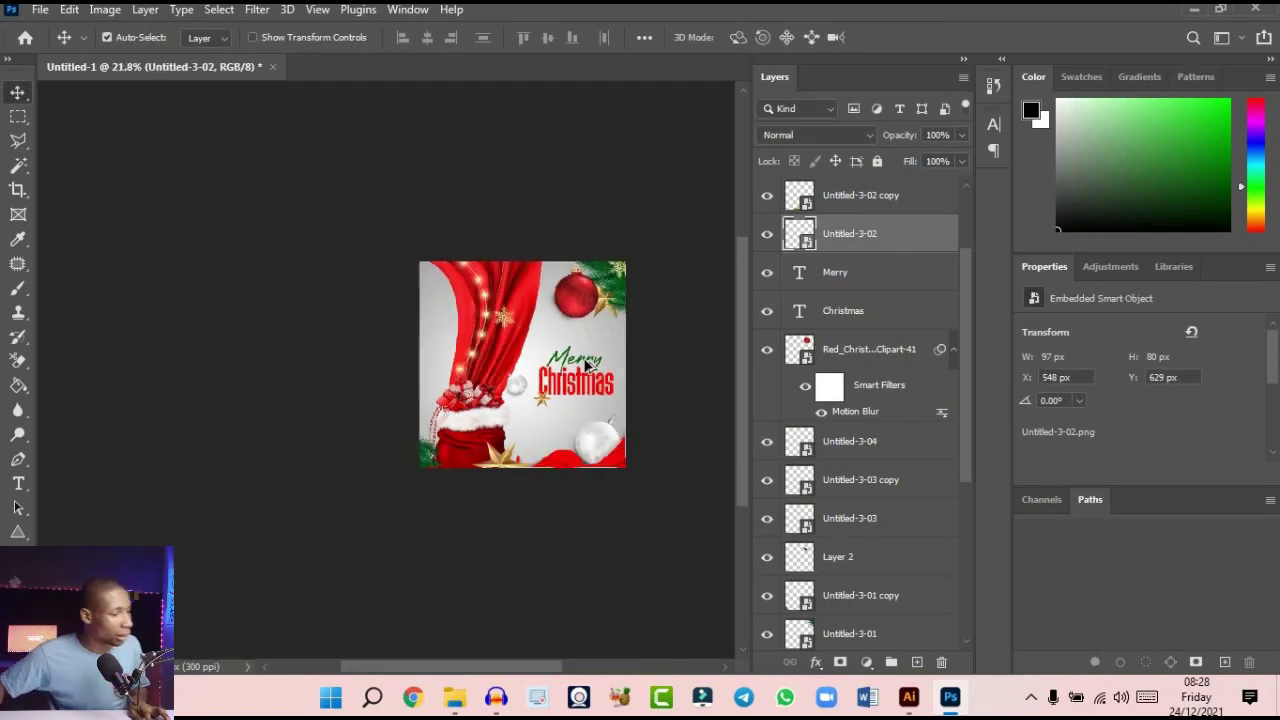
scroll(650, 310, up, 3)
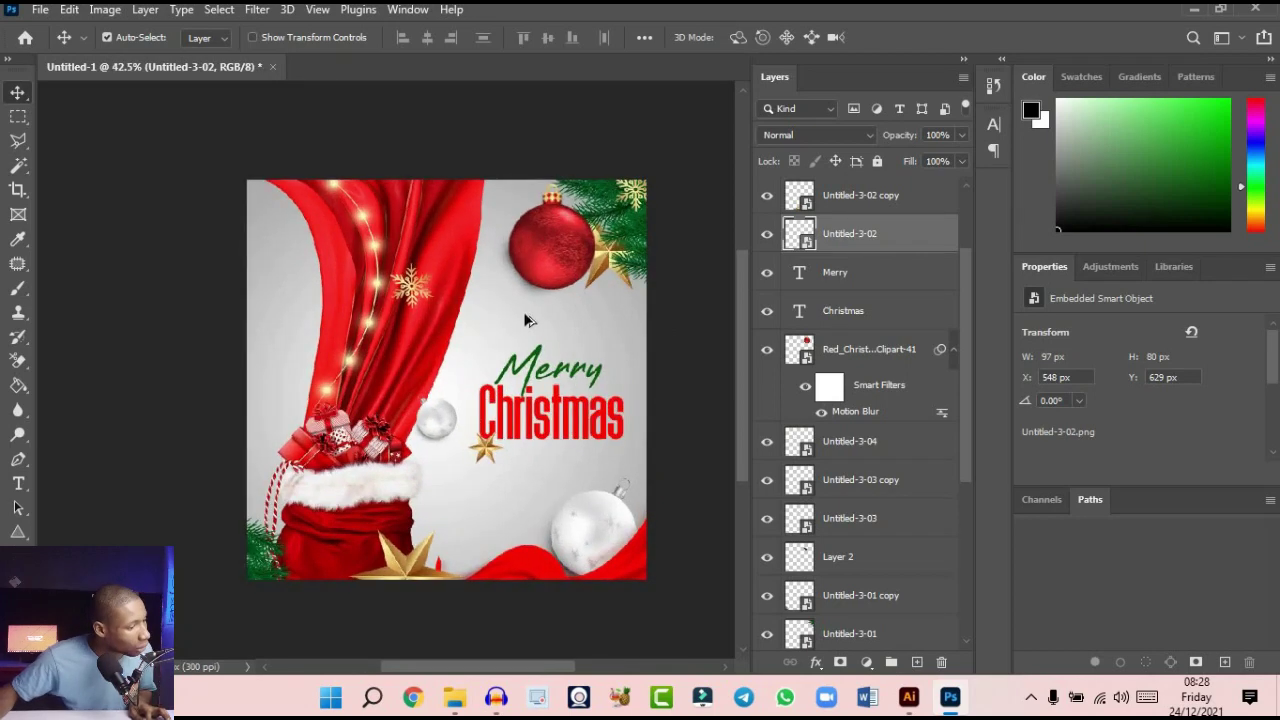
scroll(523, 320, down, 3)
scroll(566, 360, up, 3)
scroll(587, 250, down, 1)
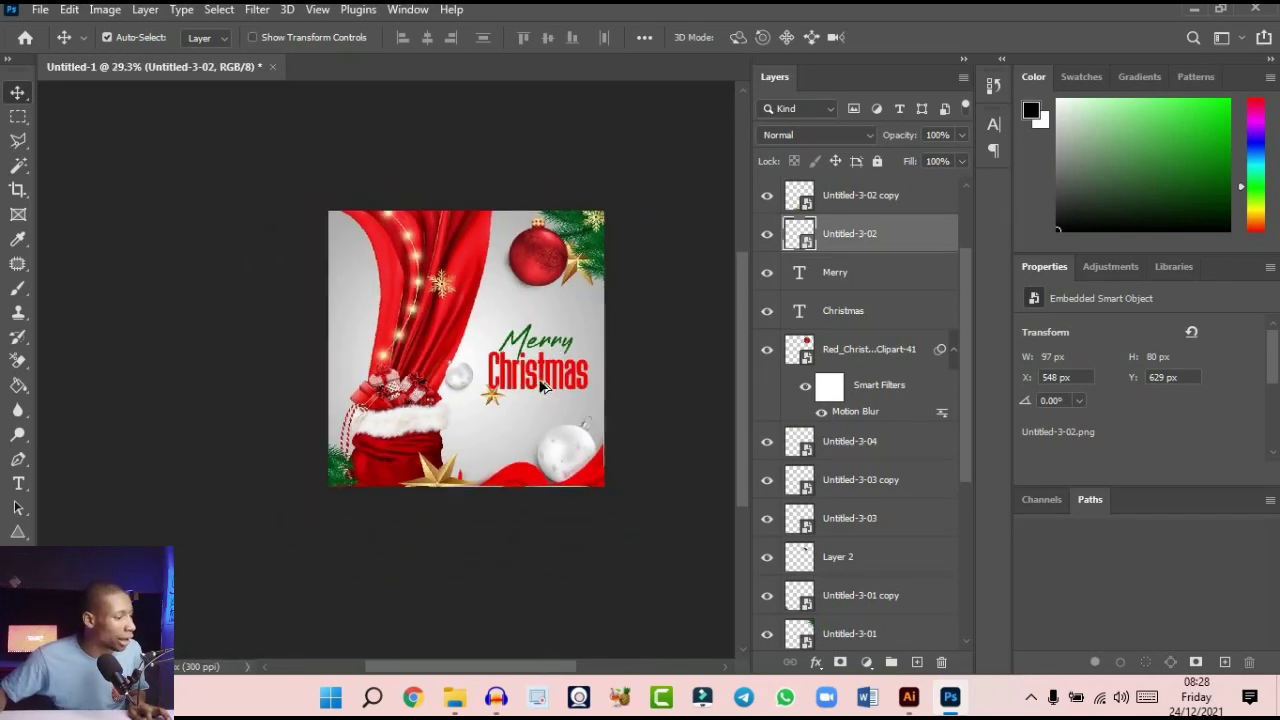
scroll(561, 360, up, 3)
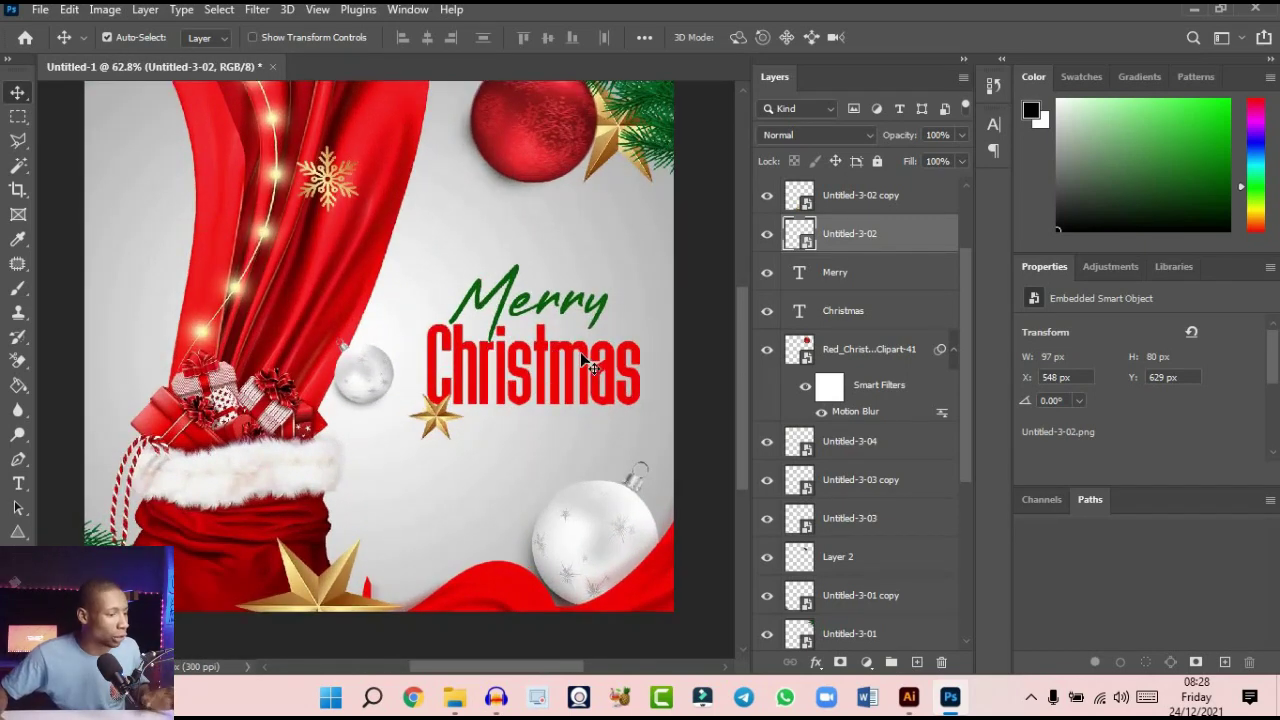
Add a Gradient Overlay to the Christmas text layer and change the gradient's end stop to bright red
click(577, 360)
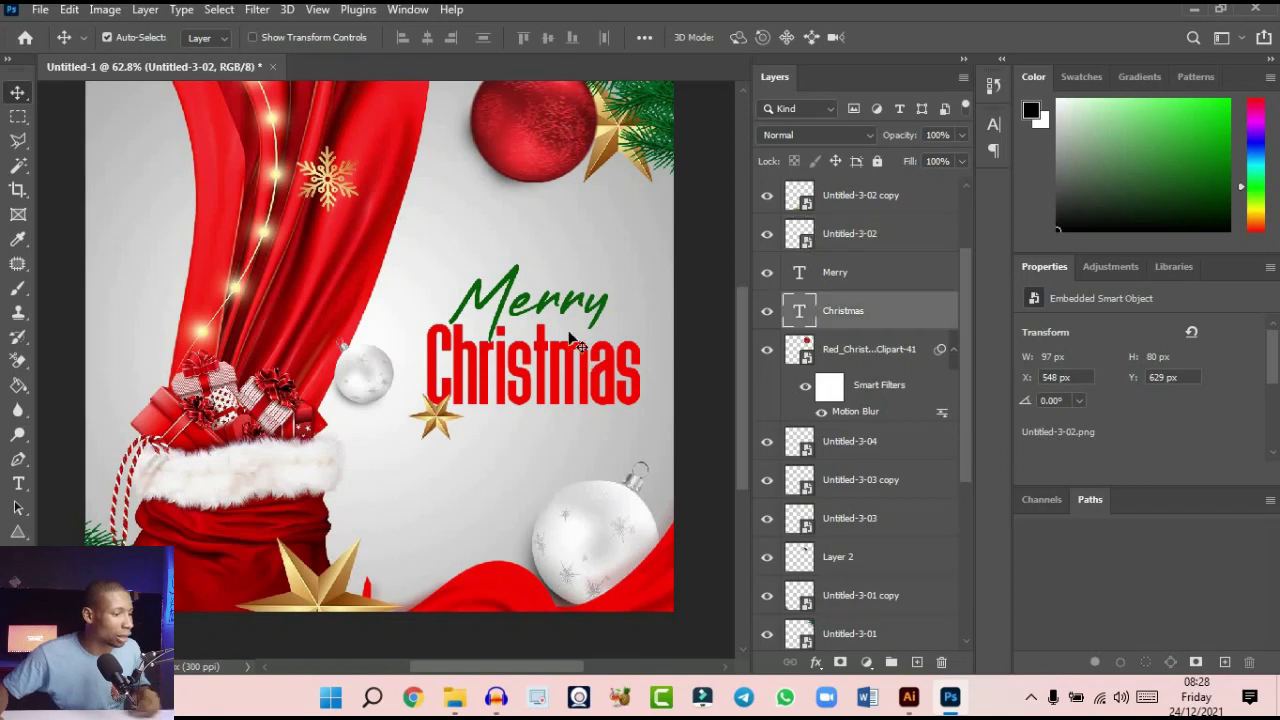
click(816, 665)
key(Escape)
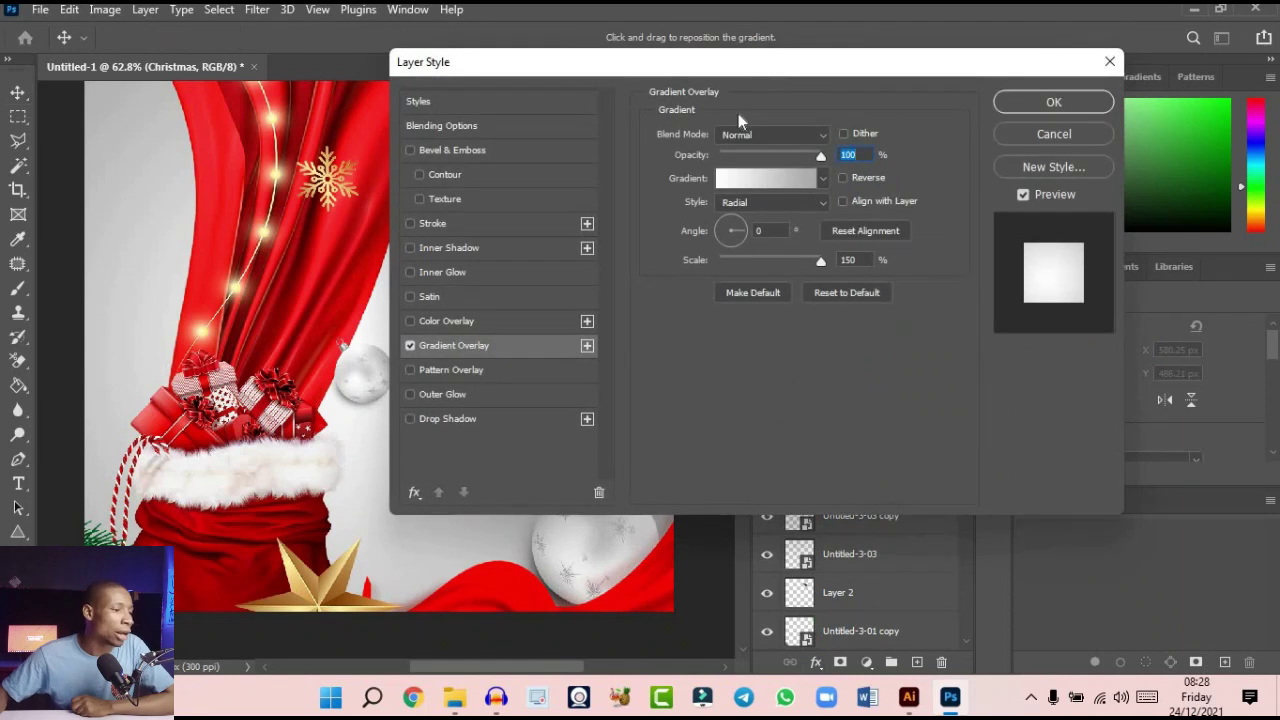
drag(785, 68, 965, 57)
click(945, 167)
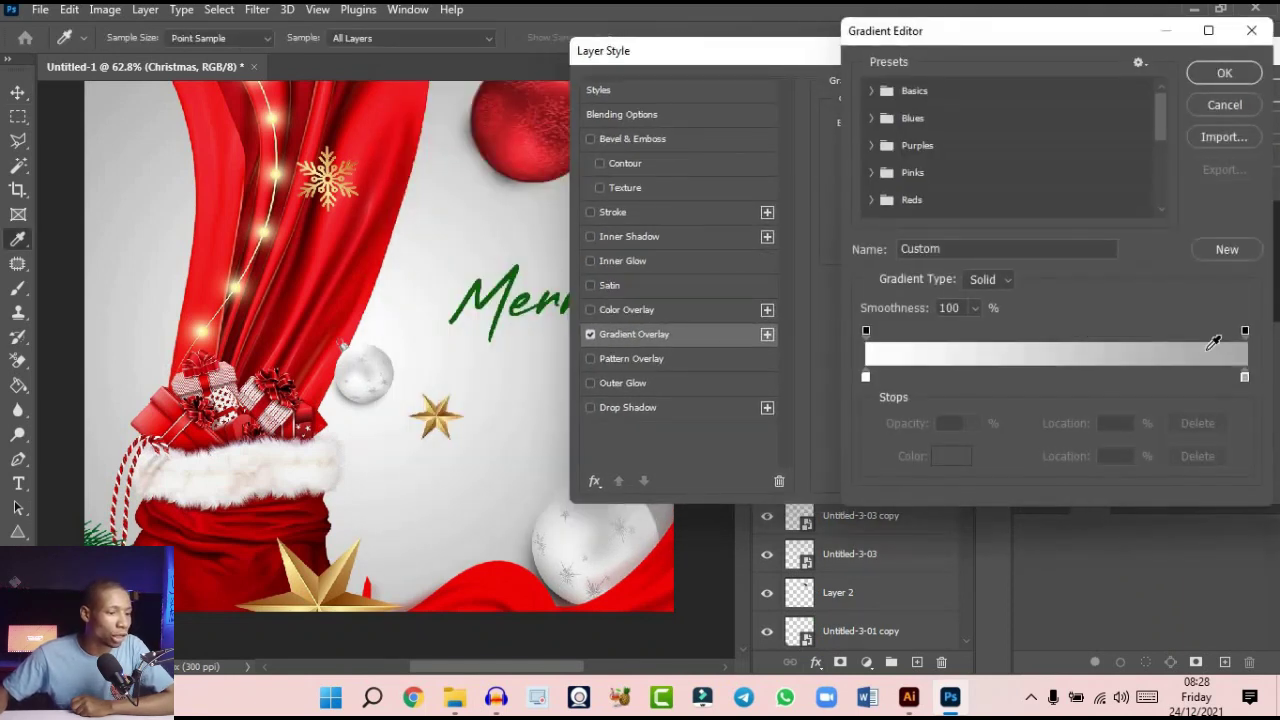
double_click(1245, 378)
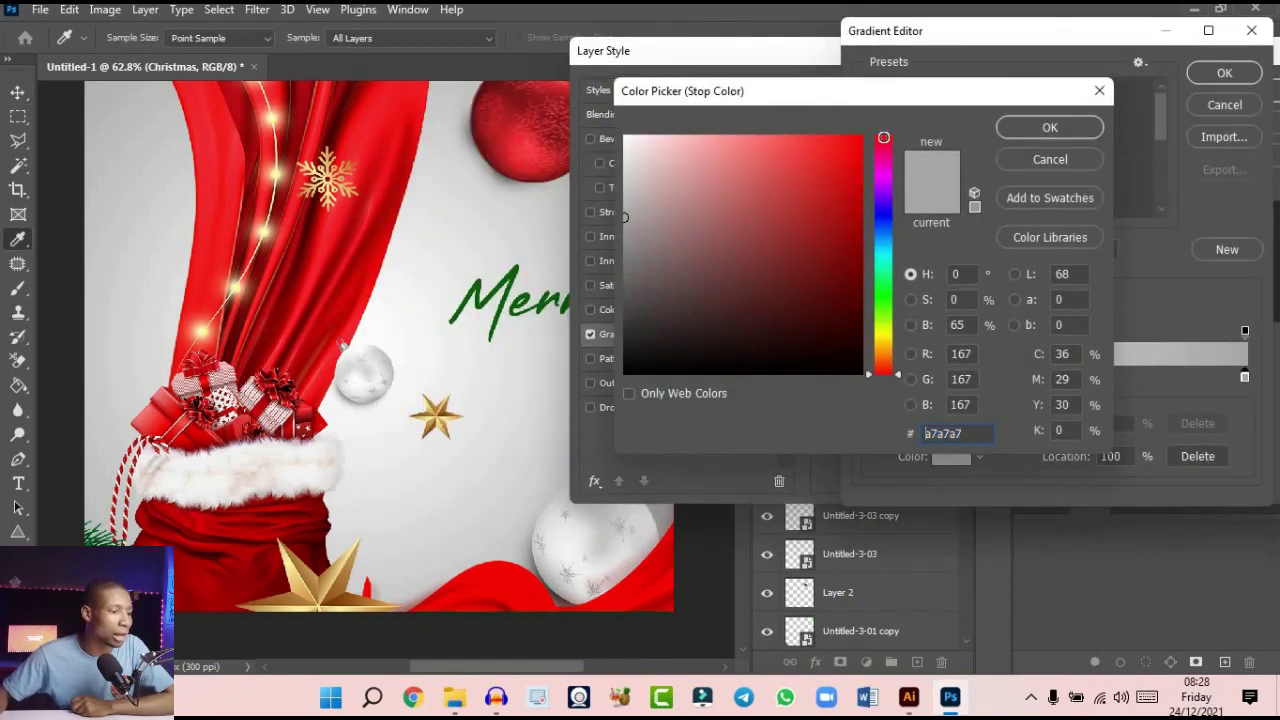
drag(844, 266, 945, 115)
click(1030, 128)
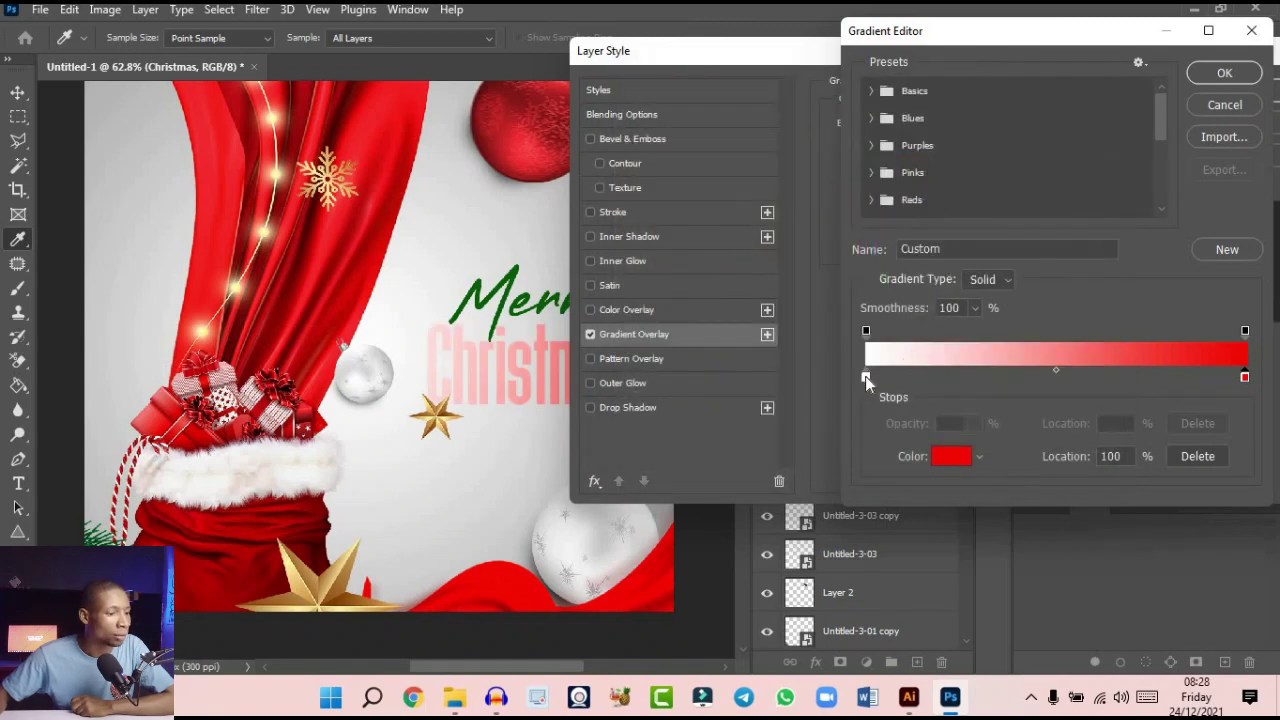
Set the gradient's start stop to black (000000) and accept the black-to-red gradient
click(865, 376)
click(951, 456)
text(000000)
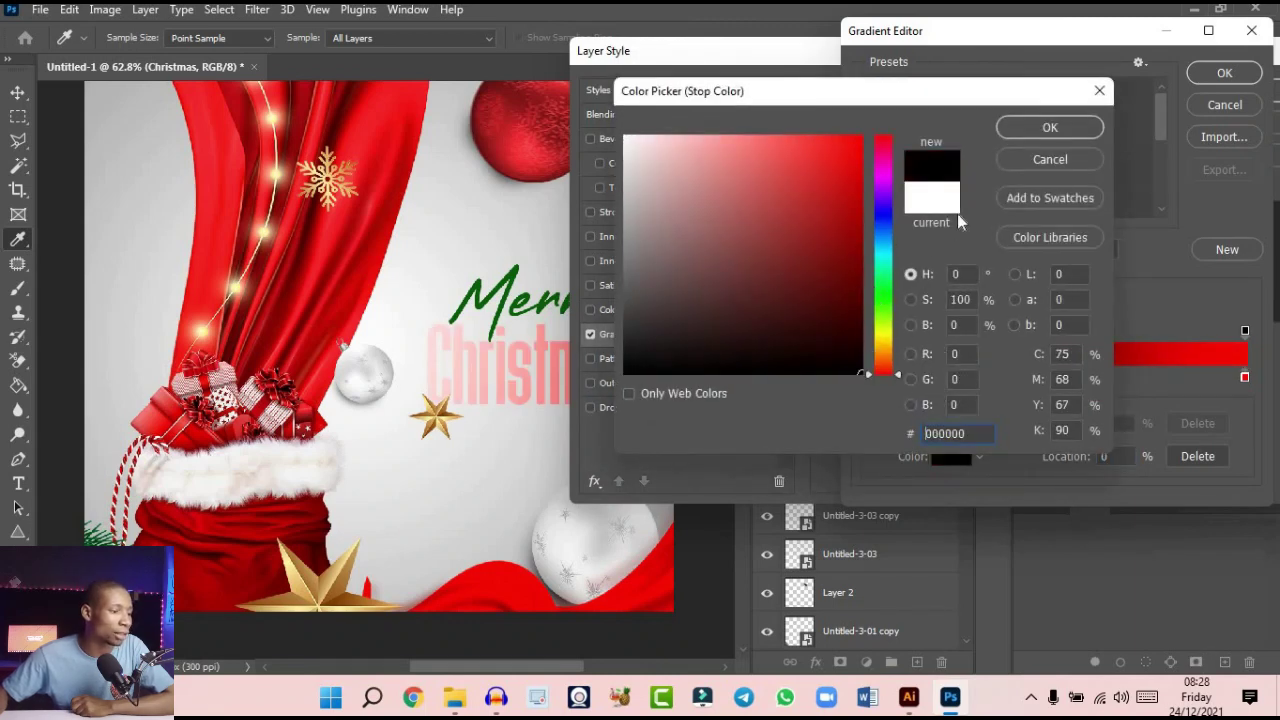
click(1046, 130)
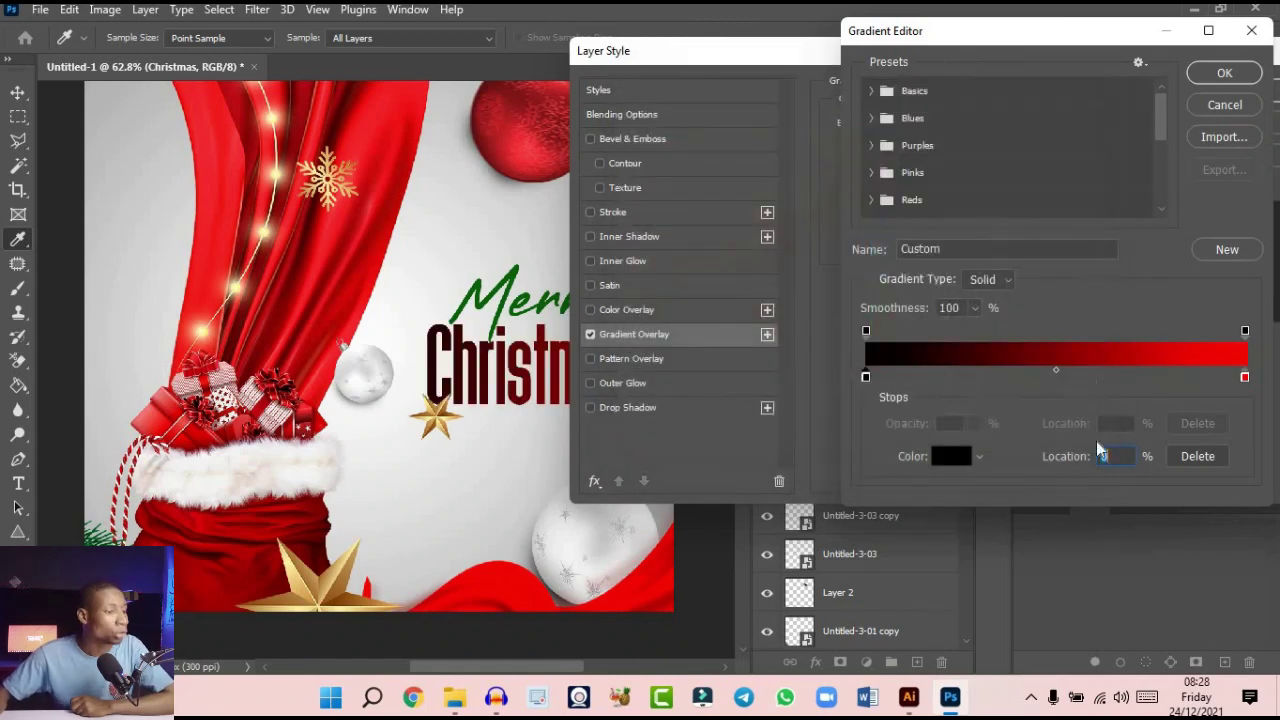
click(1224, 75)
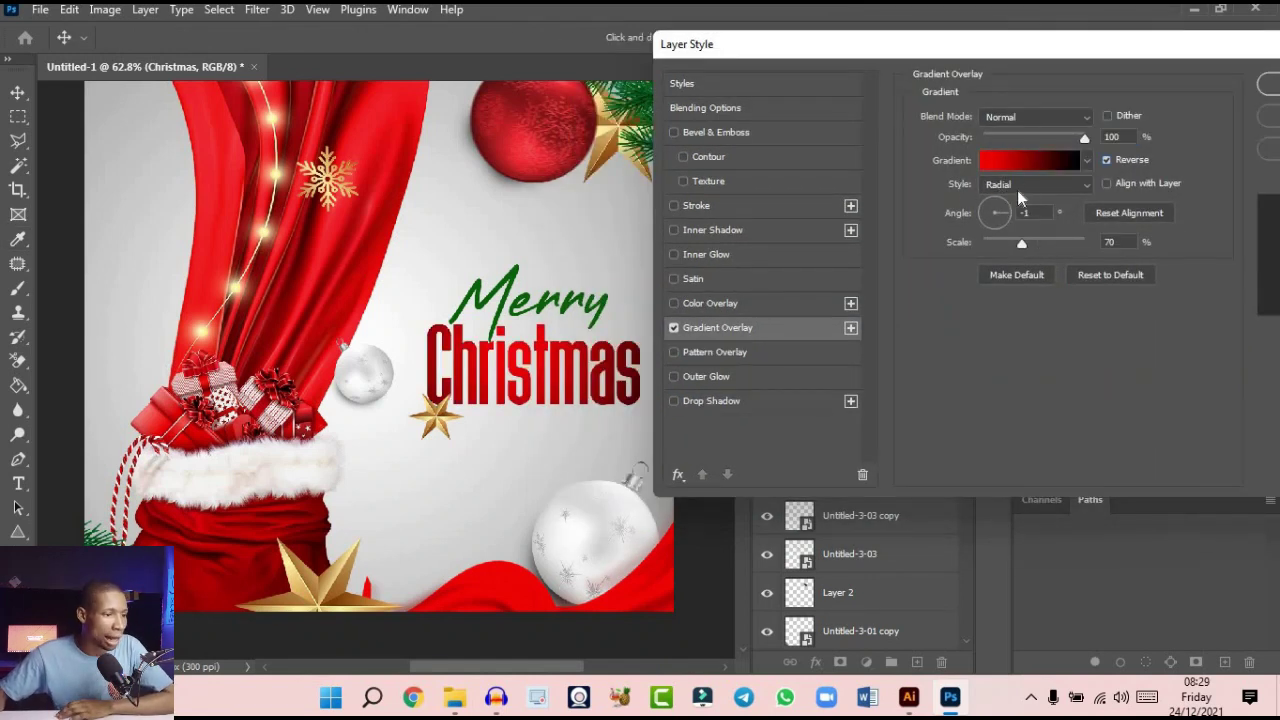
Finish the Christmas text's overlay as a reversed radial gradient at a -1° angle and 70% scale, and apply it
click(1030, 186)
click(1010, 205)
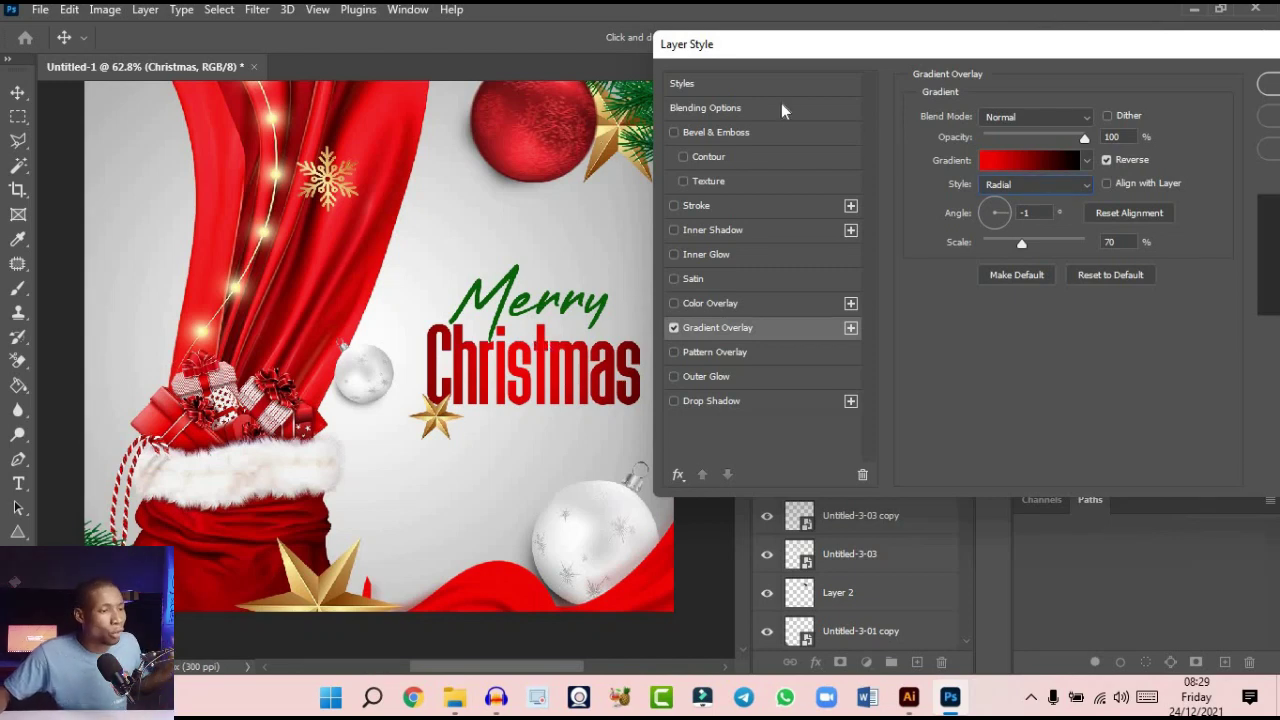
drag(864, 60, 762, 60)
click(1222, 71)
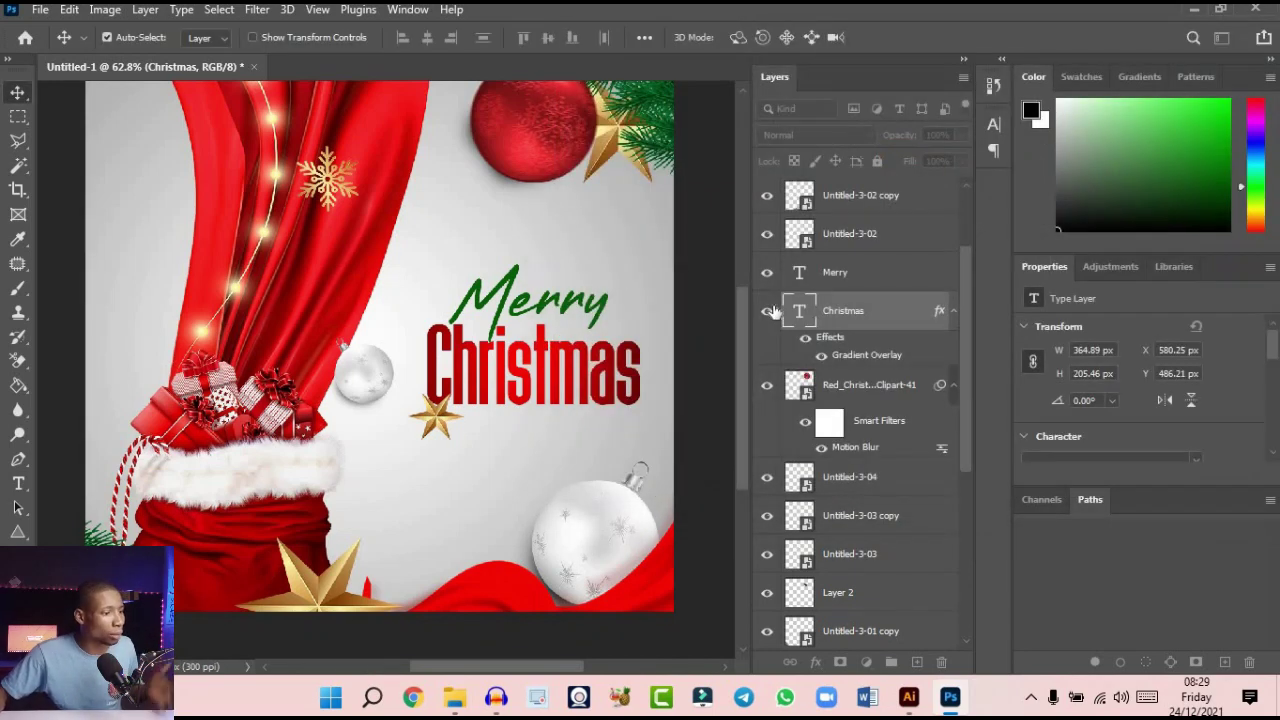
Group the Merry and Christmas text layers together
scroll(498, 270, down, 4)
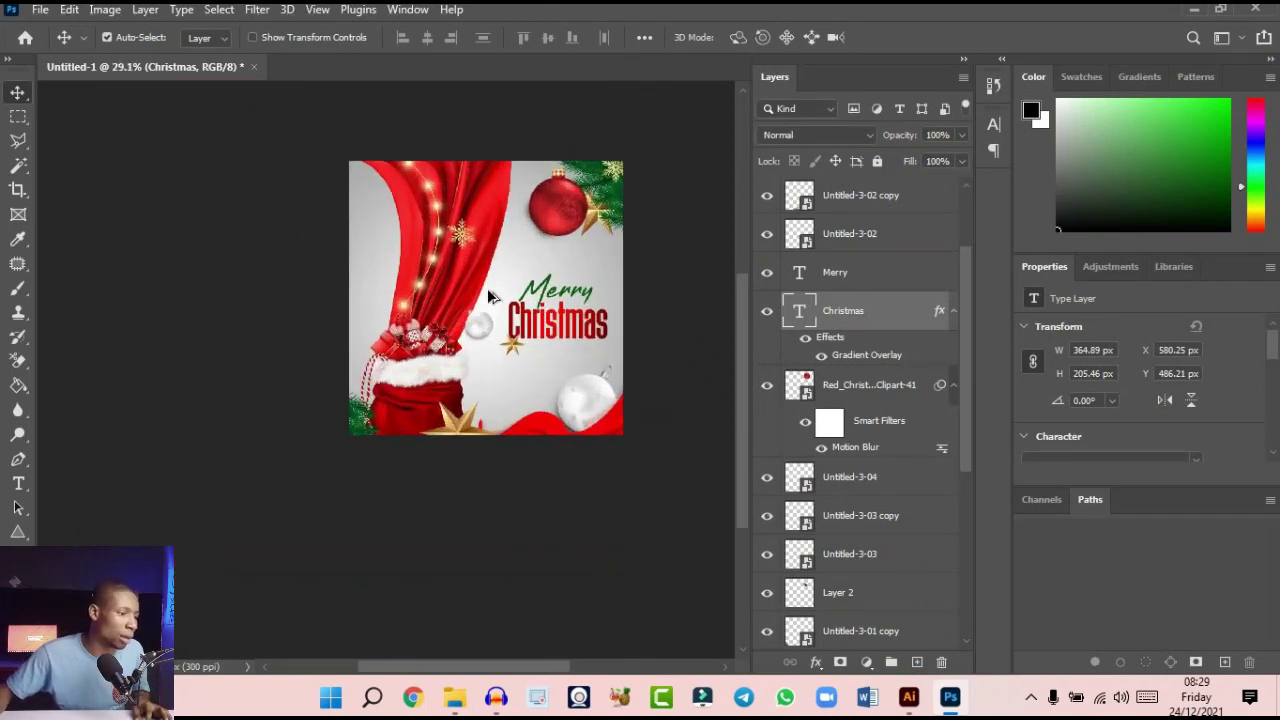
scroll(528, 237, up, 1)
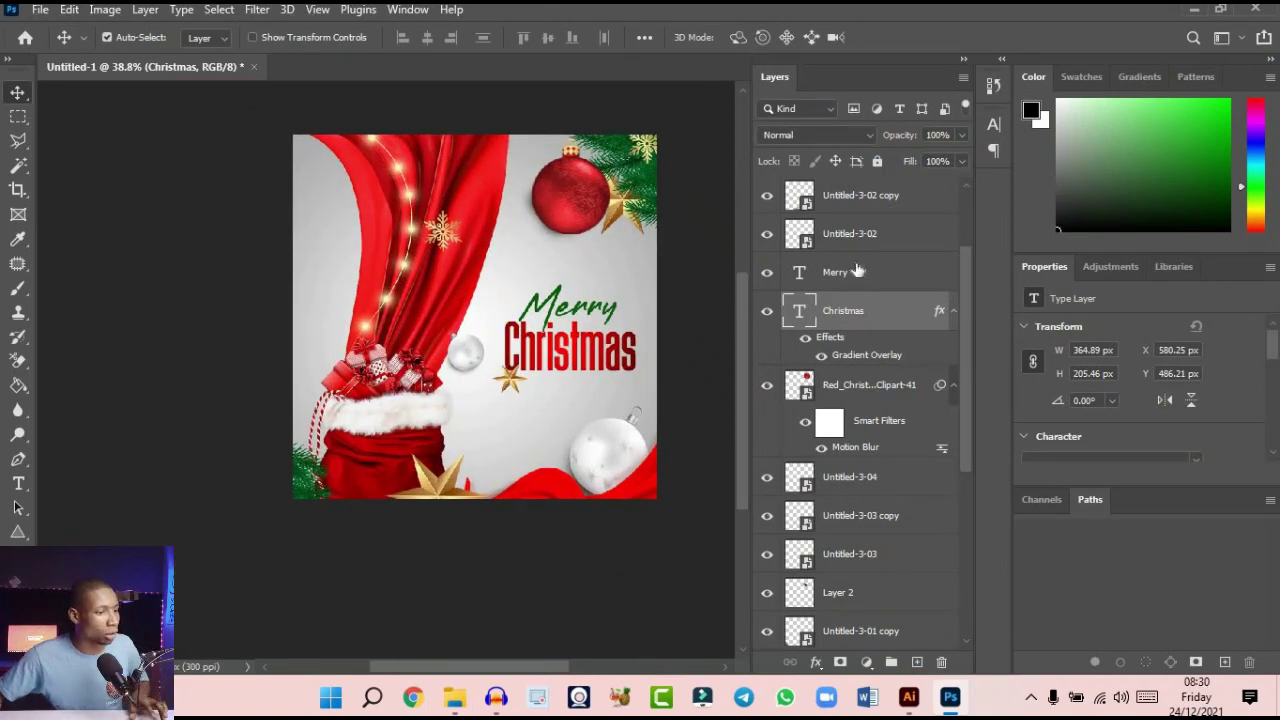
ctrl+click(859, 284)
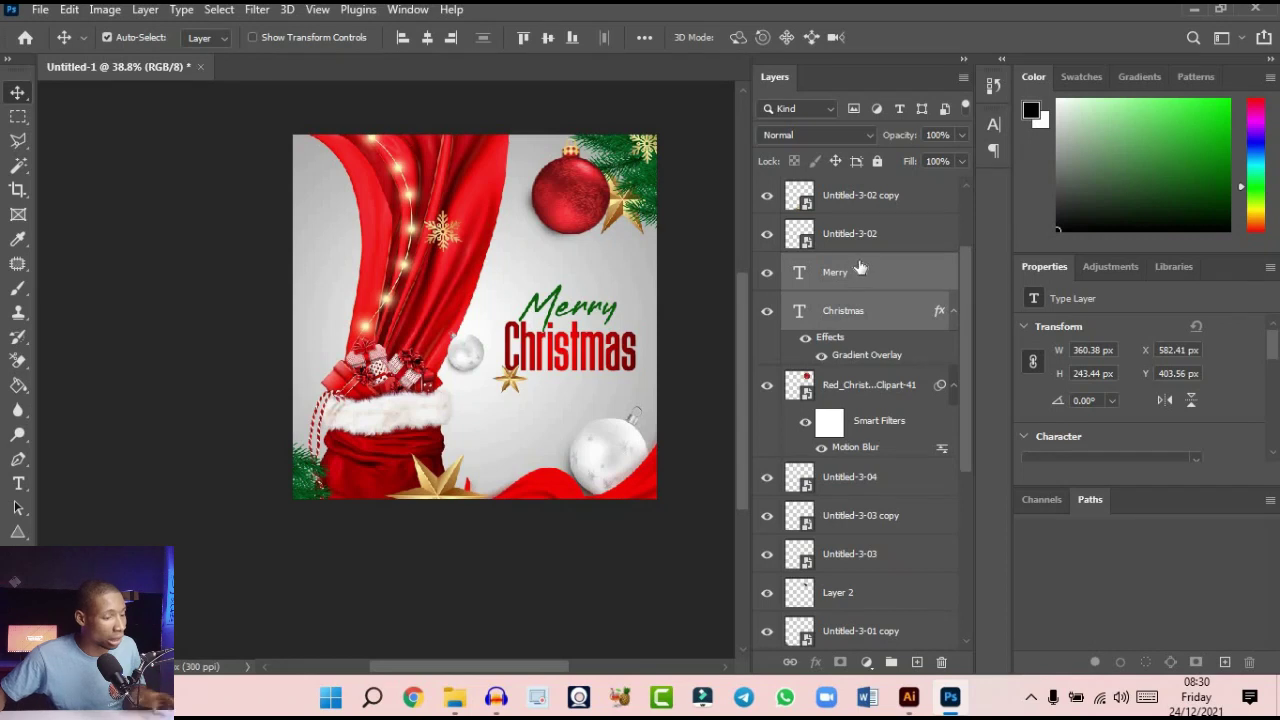
key(ctrl+g)
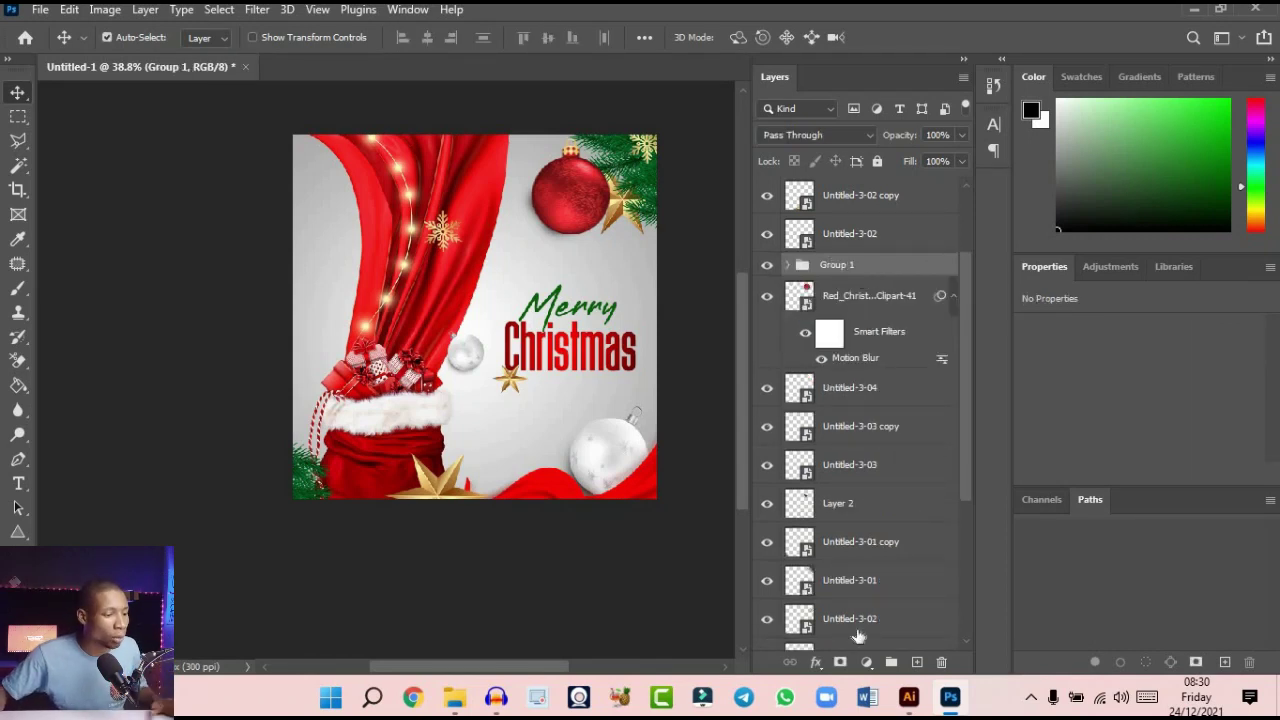
Add a Drop Shadow to the lettering group, moving the shadow to a 100° angle and 17 px distance
click(815, 663)
click(855, 651)
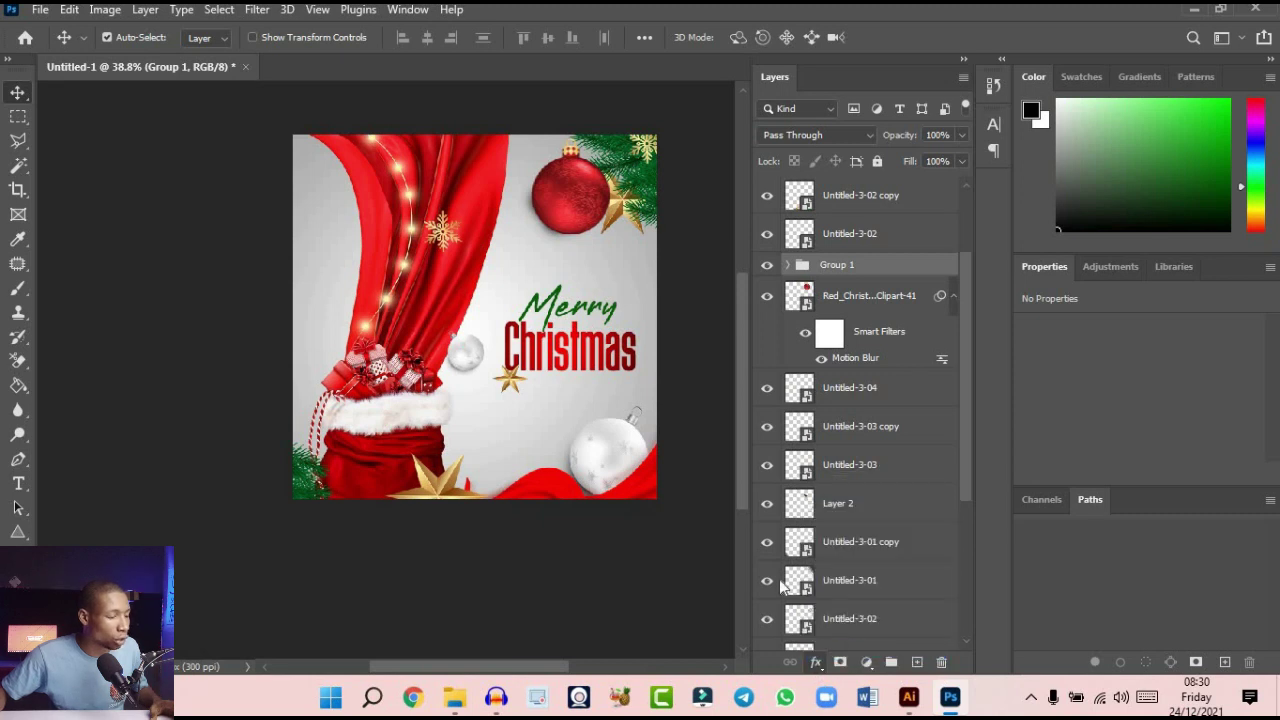
drag(724, 40, 986, 65)
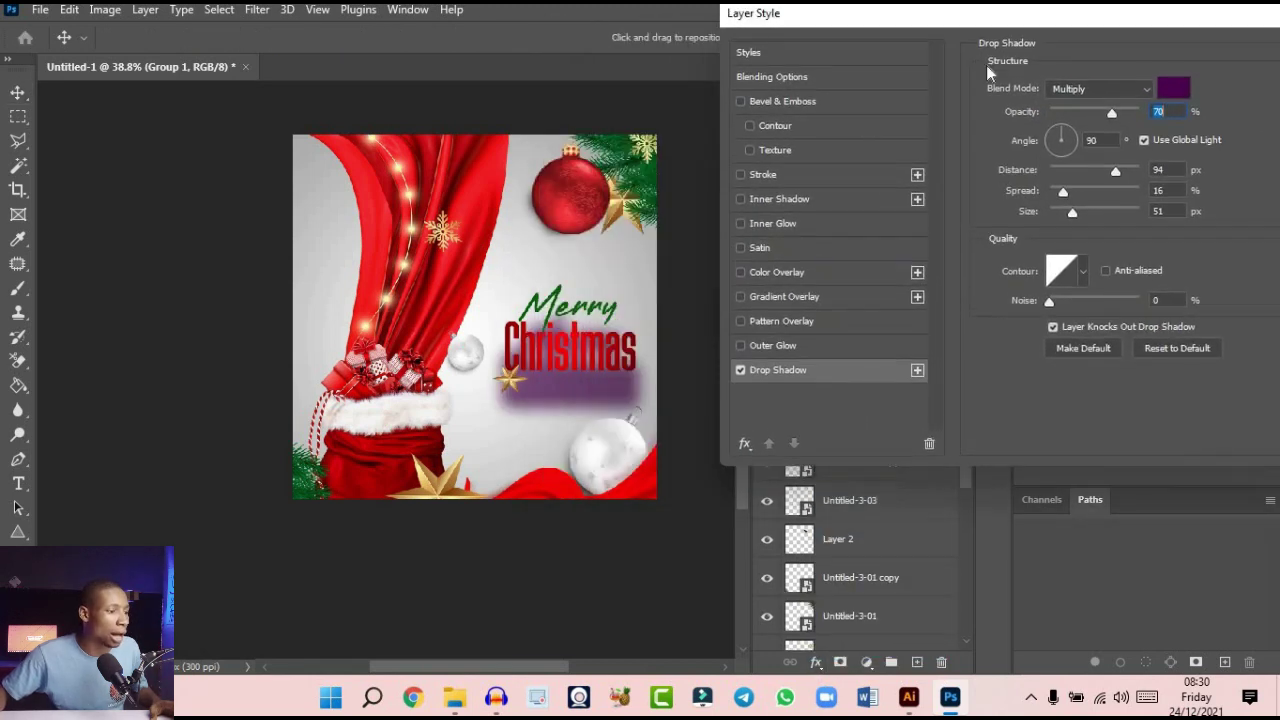
drag(605, 352, 603, 353)
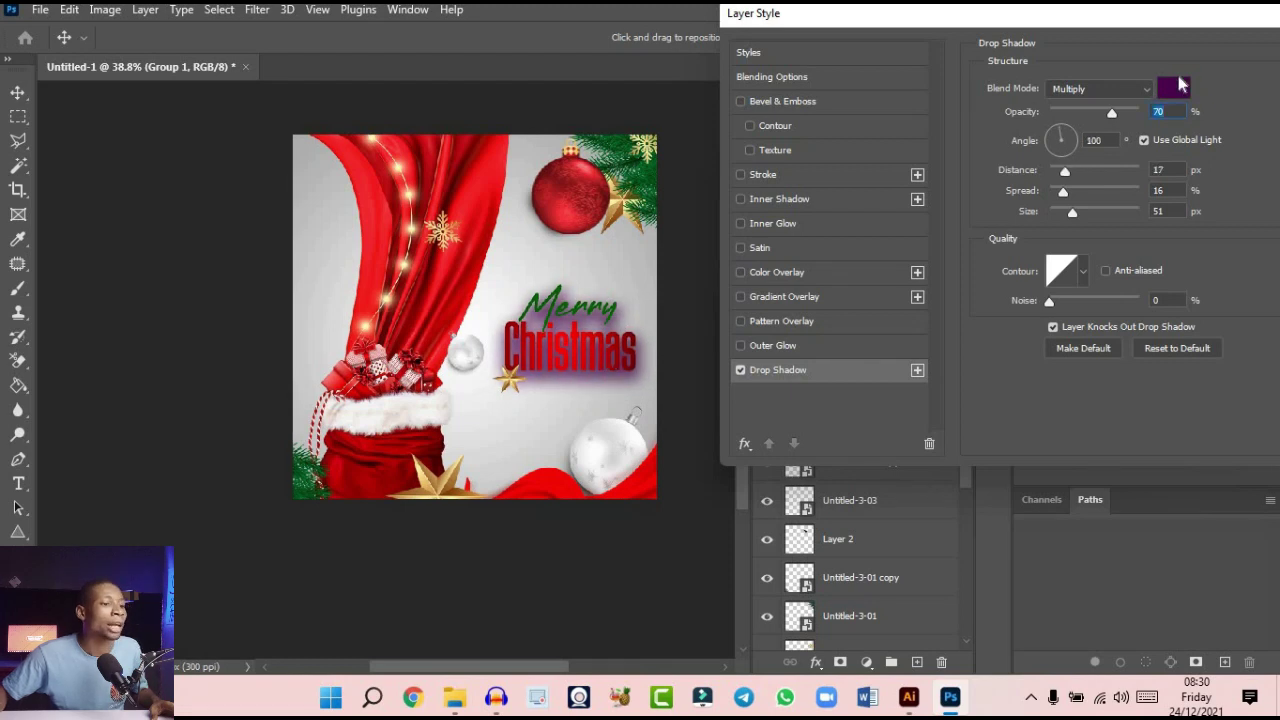
Change the lettering group's shadow colour to near-black 020202
click(1176, 84)
drag(880, 316, 880, 346)
drag(676, 312, 625, 372)
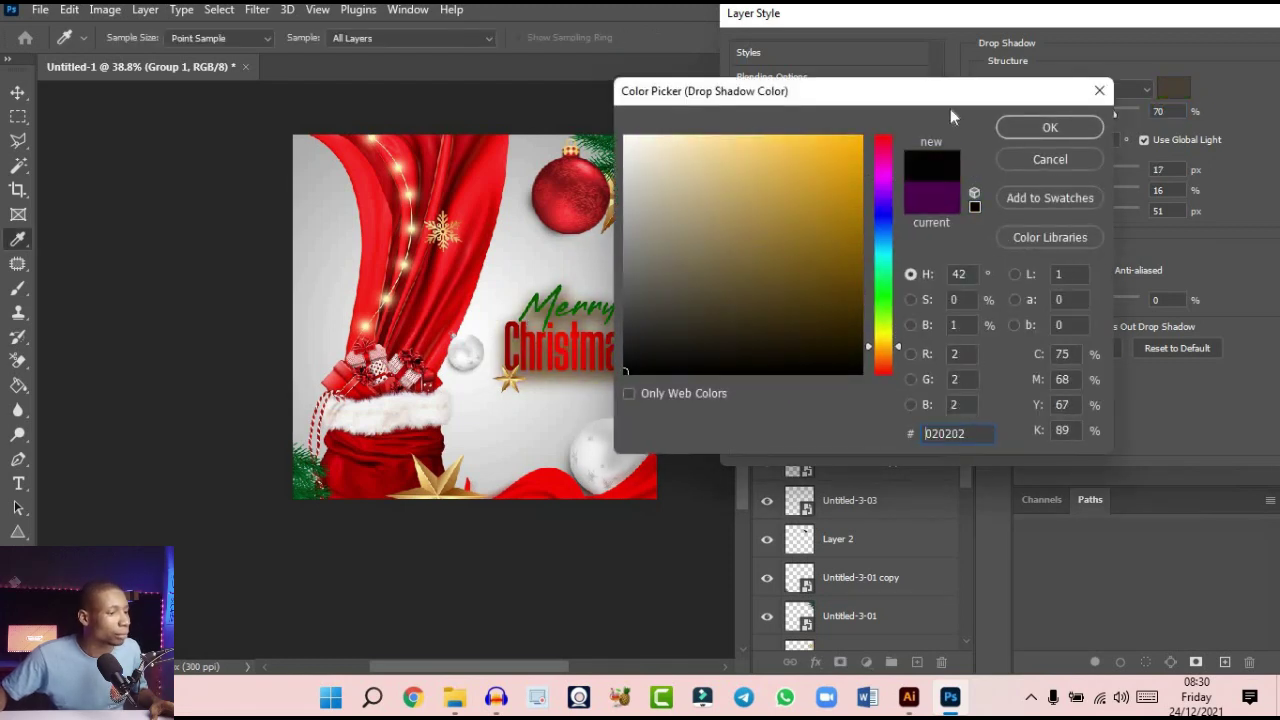
click(1048, 127)
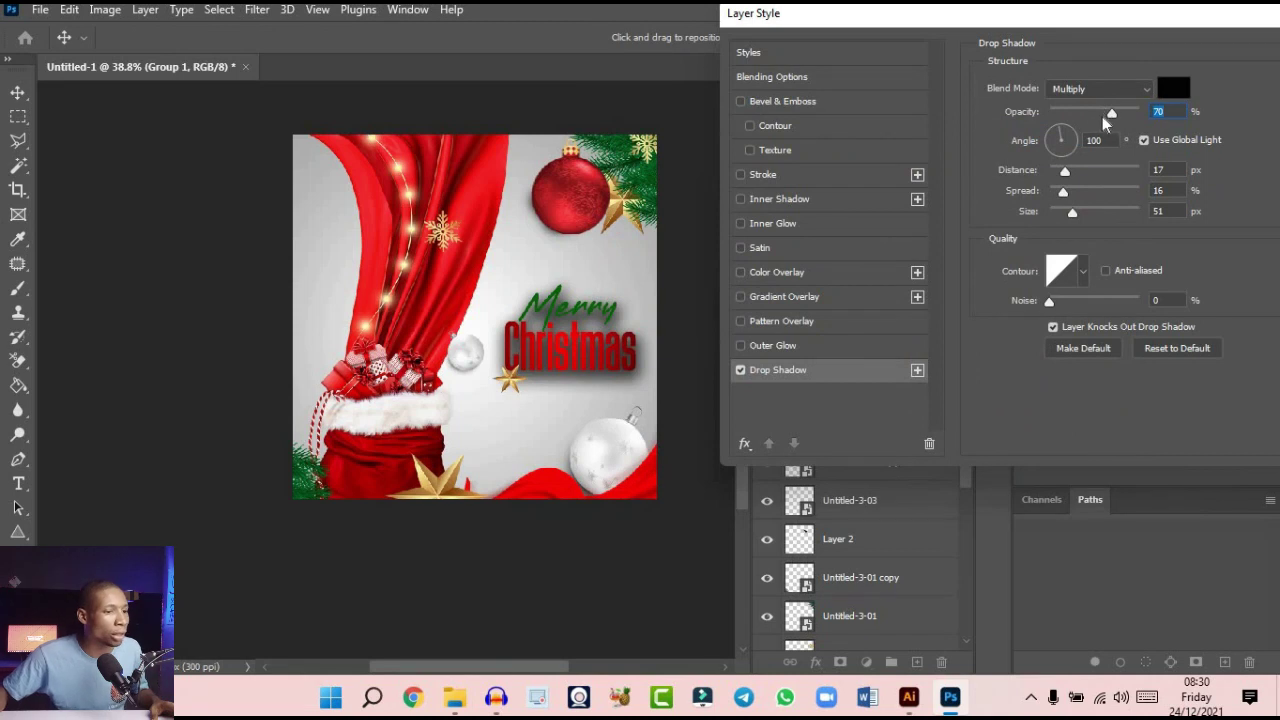
Soften the lettering's shadow to 9% opacity, 7 px distance, 1% spread and 10 px size, and apply it
drag(1105, 122, 1059, 120)
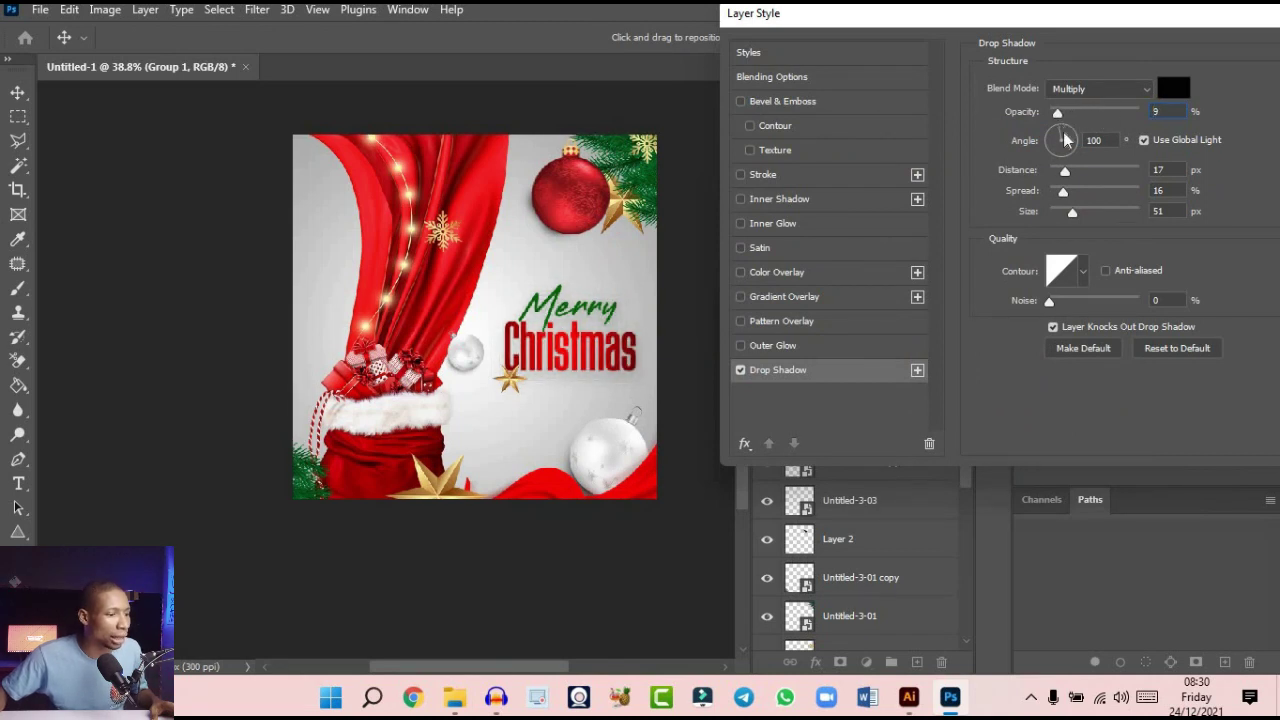
drag(1057, 176, 1062, 218)
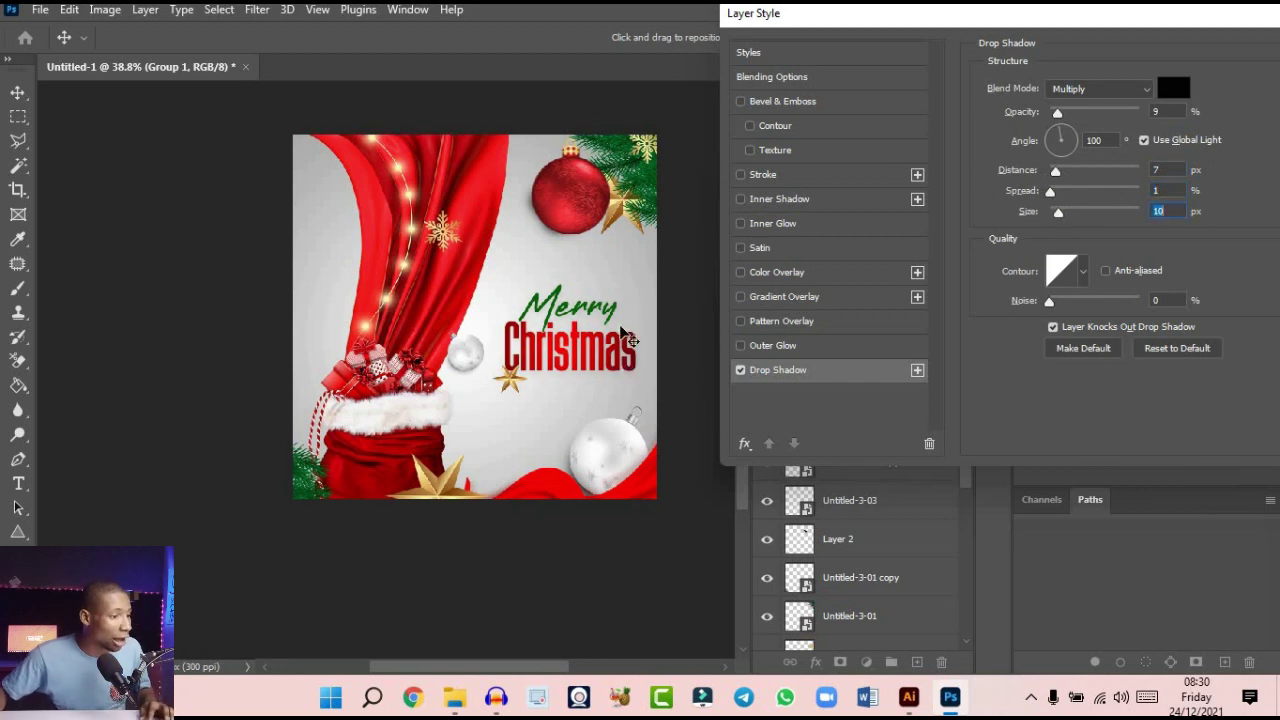
drag(1113, 18, 837, 28)
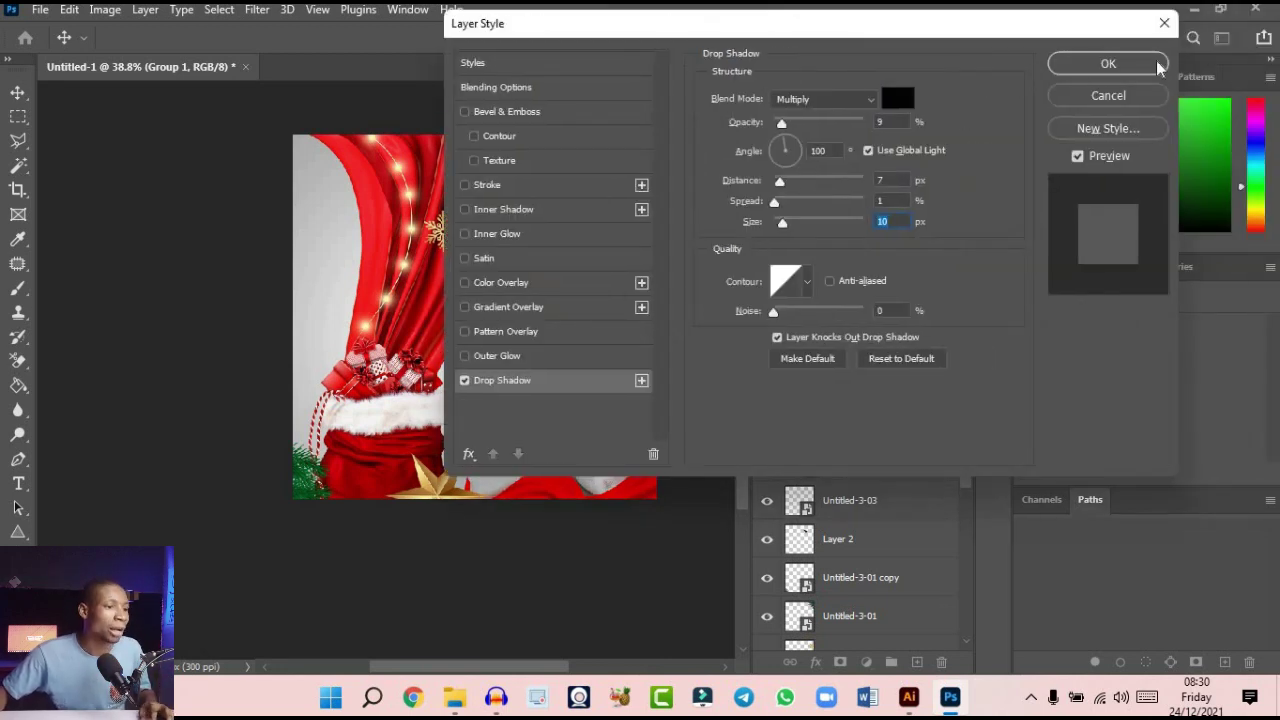
click(1158, 64)
scroll(585, 330, up, 3)
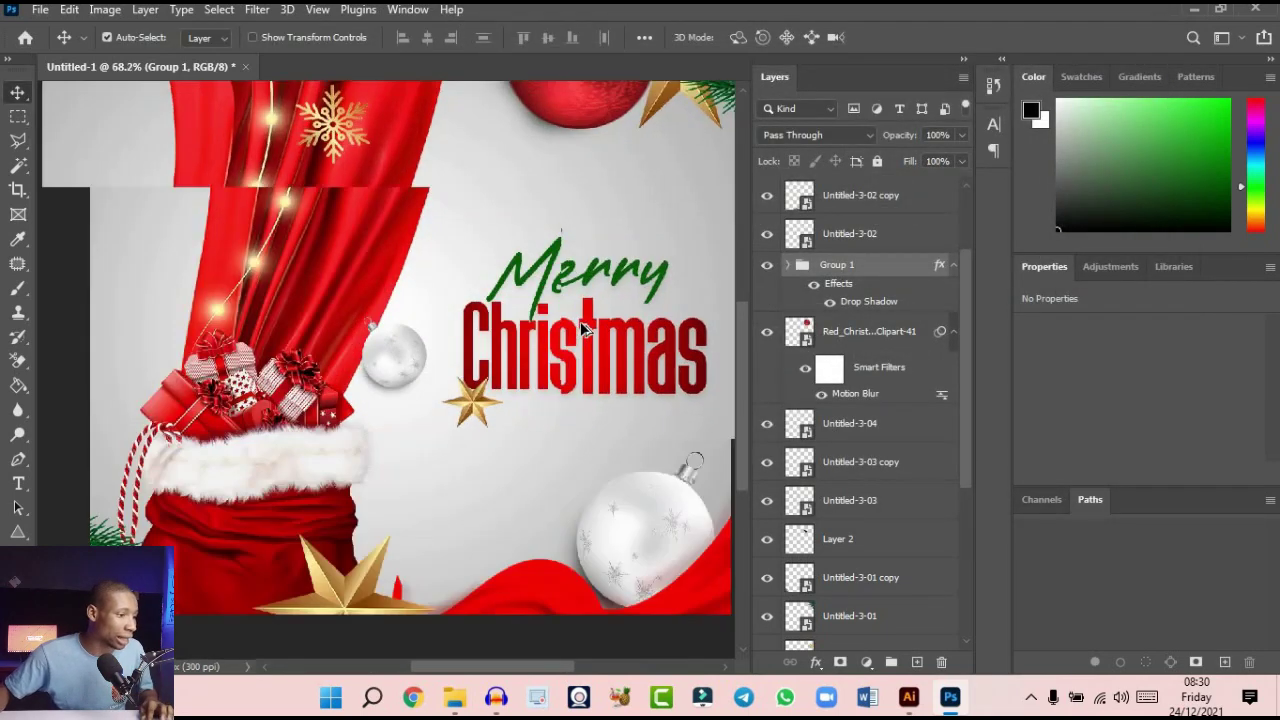
scroll(580, 310, down, 3)
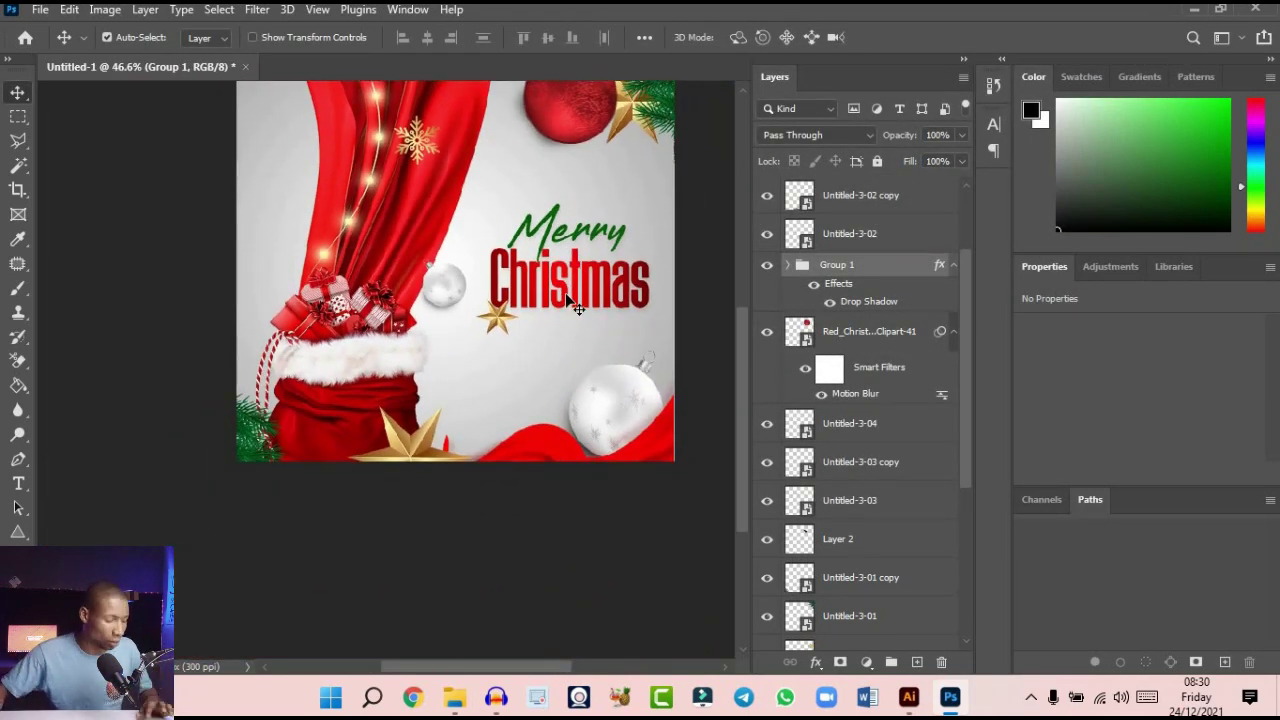
scroll(575, 305, down, 3)
scroll(486, 209, up, 3)
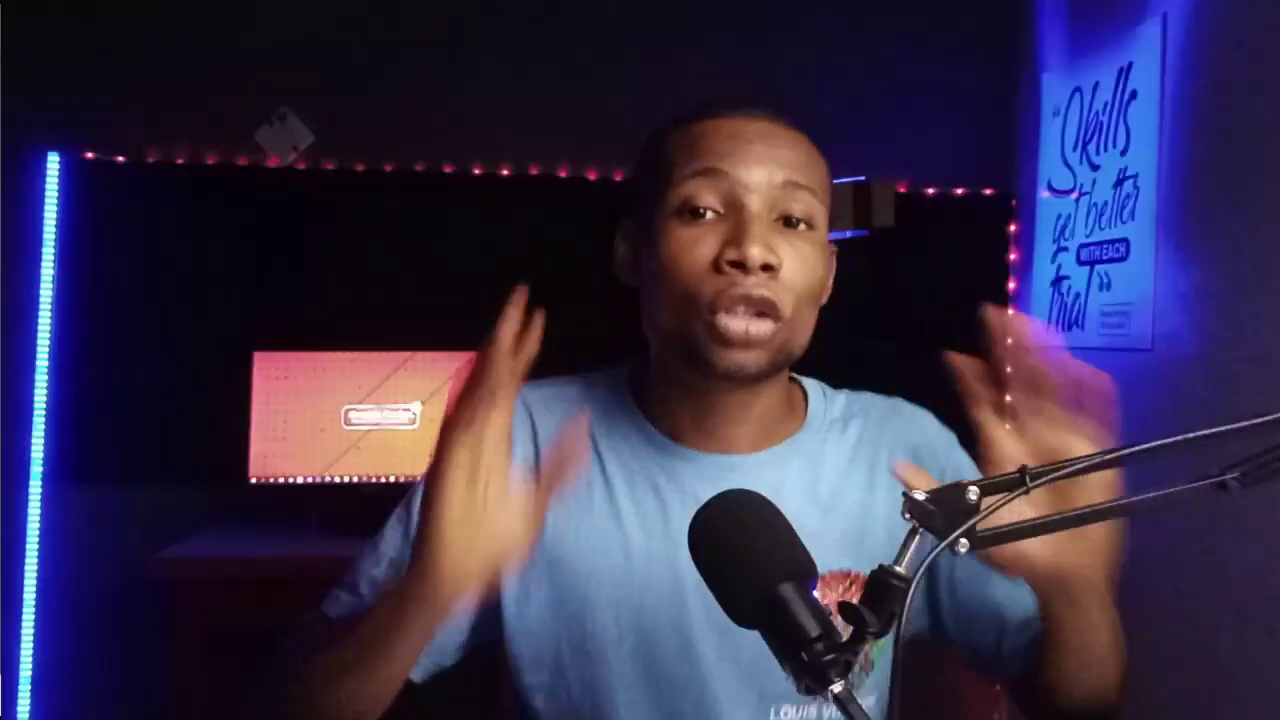